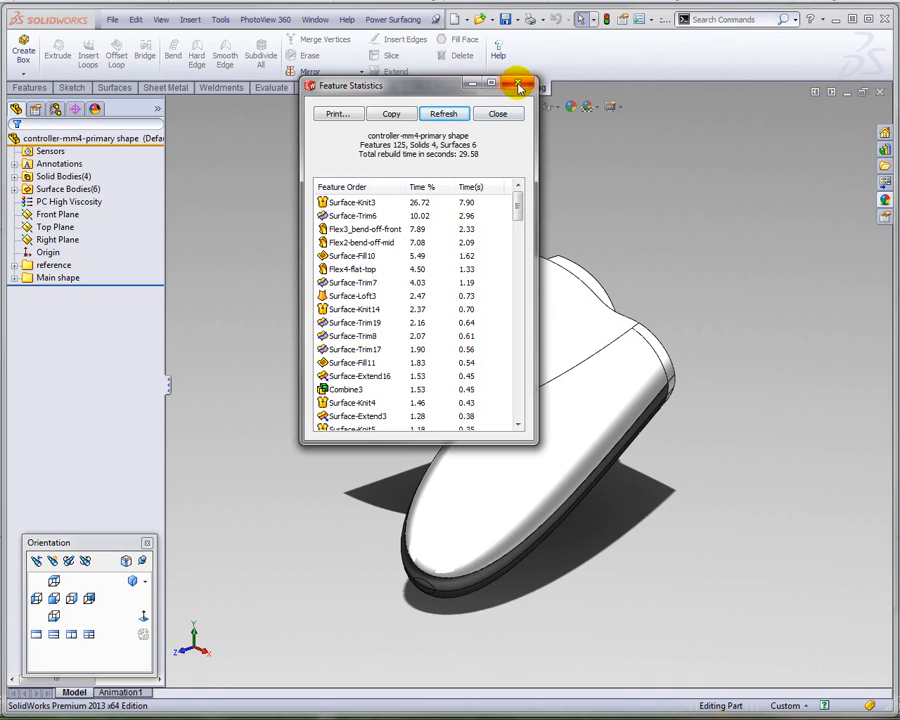
Close the feature statistics and examine the finished controller shape from different angles
click(518, 86)
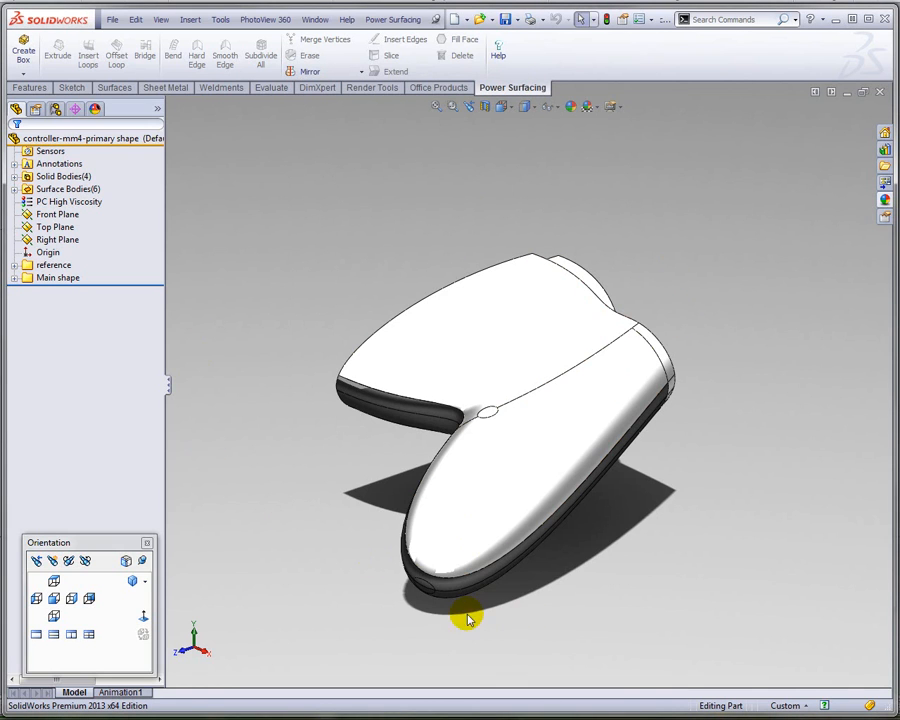
mouse_move(364, 585)
middle_down()
mouse_move(370, 538)
mouse_move(424, 506)
mouse_move(516, 486)
mouse_move(366, 394)
mouse_move(381, 364)
mouse_move(542, 456)
mouse_move(522, 528)
mouse_move(421, 569)
mouse_move(382, 655)
mouse_move(513, 688)
mouse_move(440, 645)
mouse_move(416, 665)
mouse_move(434, 673)
mouse_move(458, 655)
mouse_move(434, 665)
mouse_move(436, 674)
mouse_move(382, 617)
mouse_move(380, 567)
mouse_move(380, 575)
middle_up()
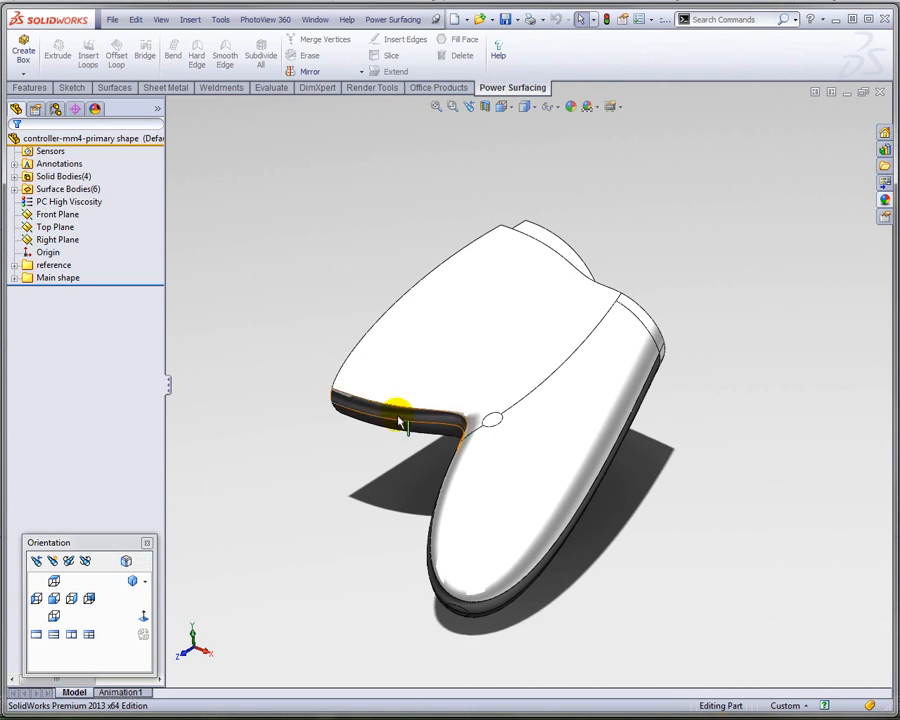
middle_drag(383, 551, 388, 532)
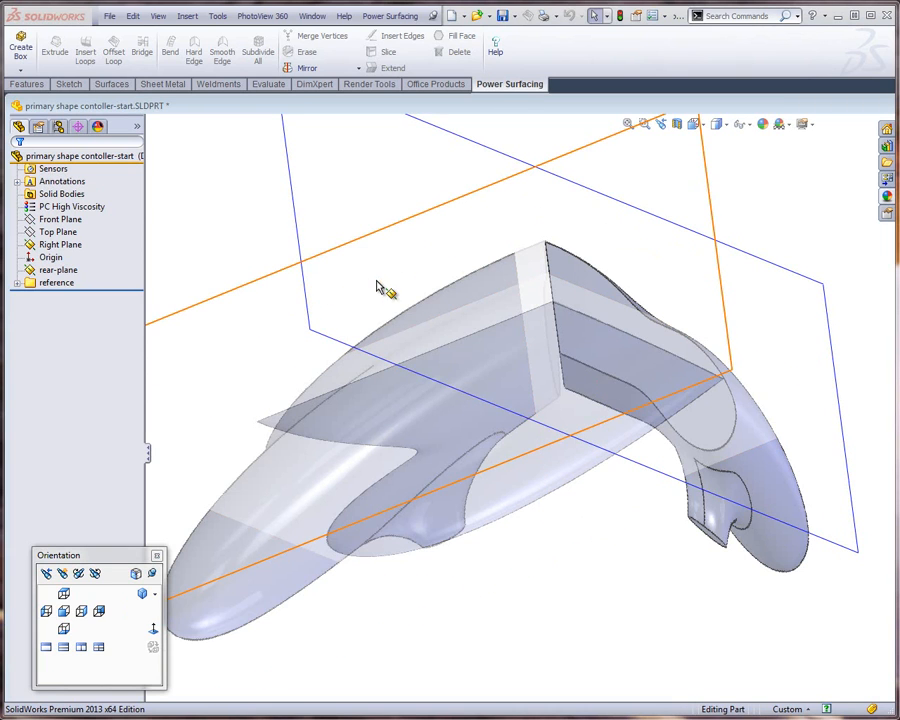
Examine the transparent reference body and its planes in the primary shape contoller-start part
middle_drag(377, 287, 470, 374)
scroll(518, 481, down, 3)
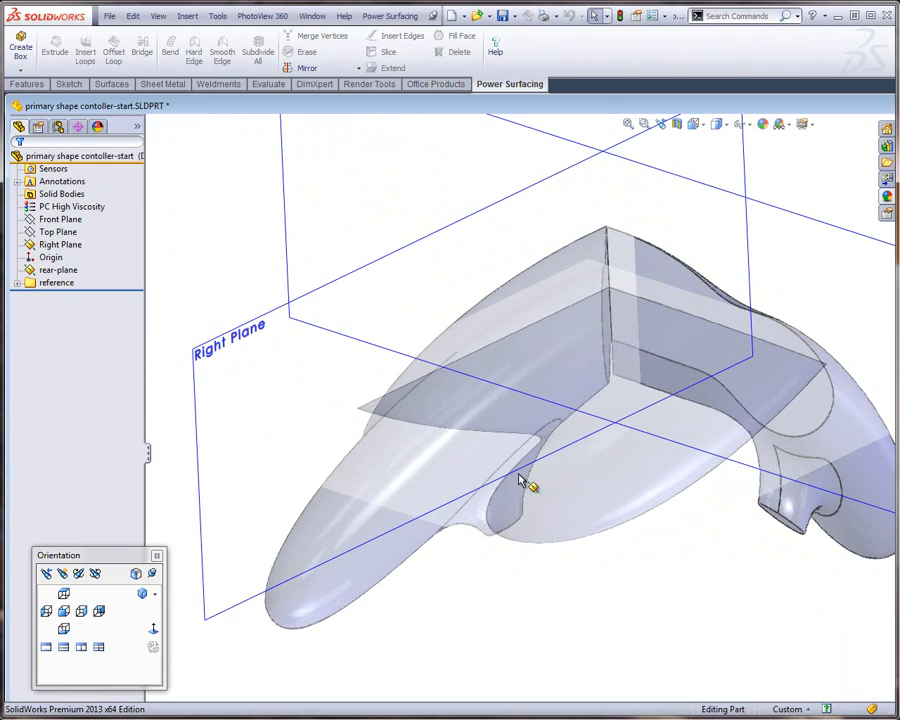
scroll(516, 475, up, 3)
middle_drag(596, 482, 530, 386)
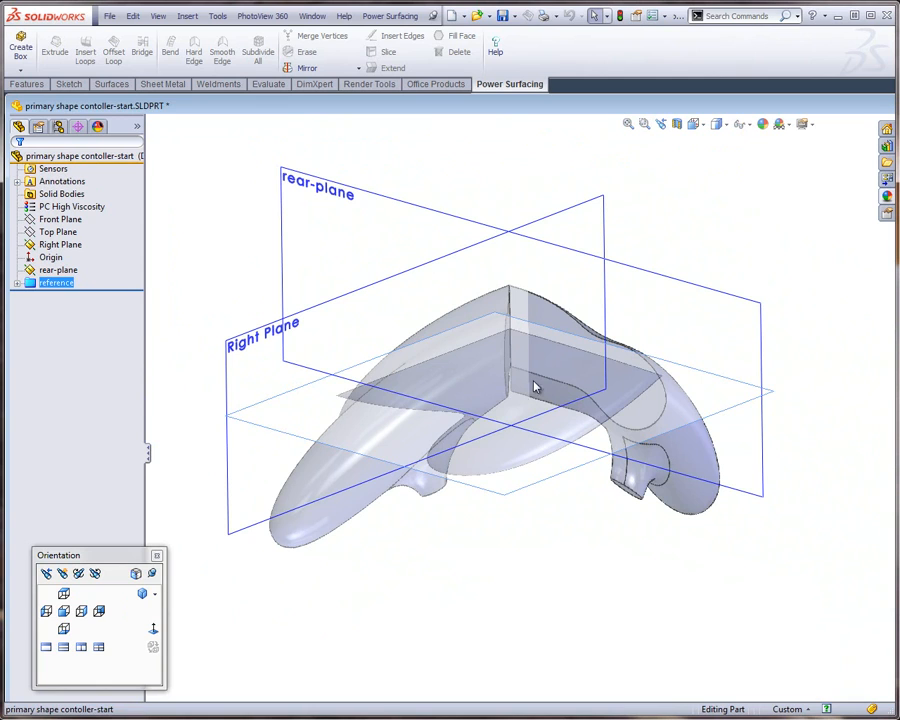
click(311, 536)
mouse_move(535, 462)
middle_down()
mouse_move(560, 416)
mouse_move(520, 462)
mouse_move(558, 474)
mouse_move(536, 476)
middle_up()
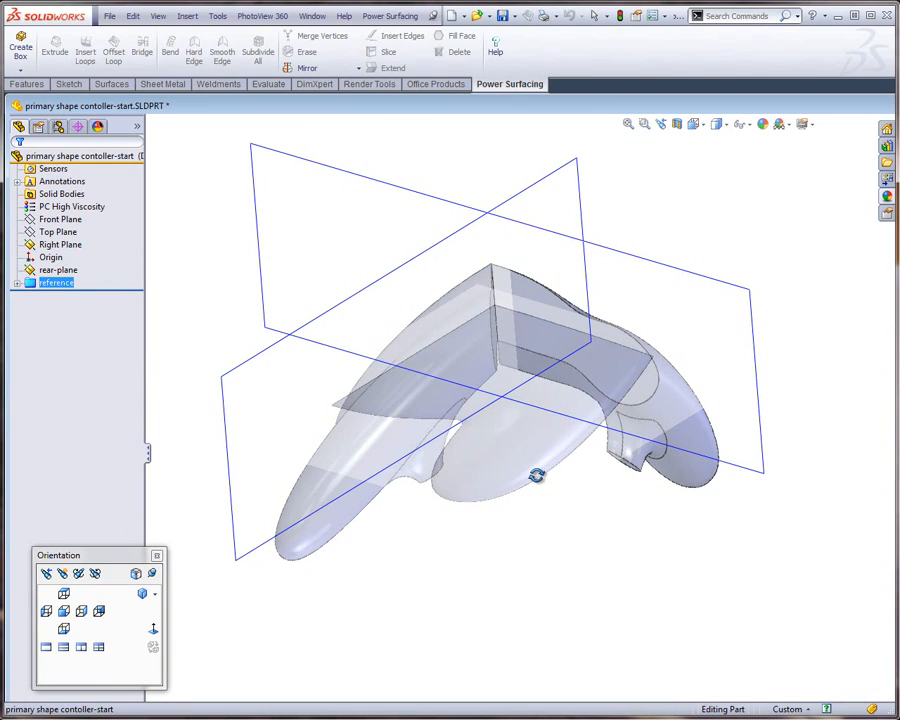
Sketch a closed four-sided line profile on the rear-plane around the reference body's rear face, with the upper line about 2.48 in long
right_click(449, 207)
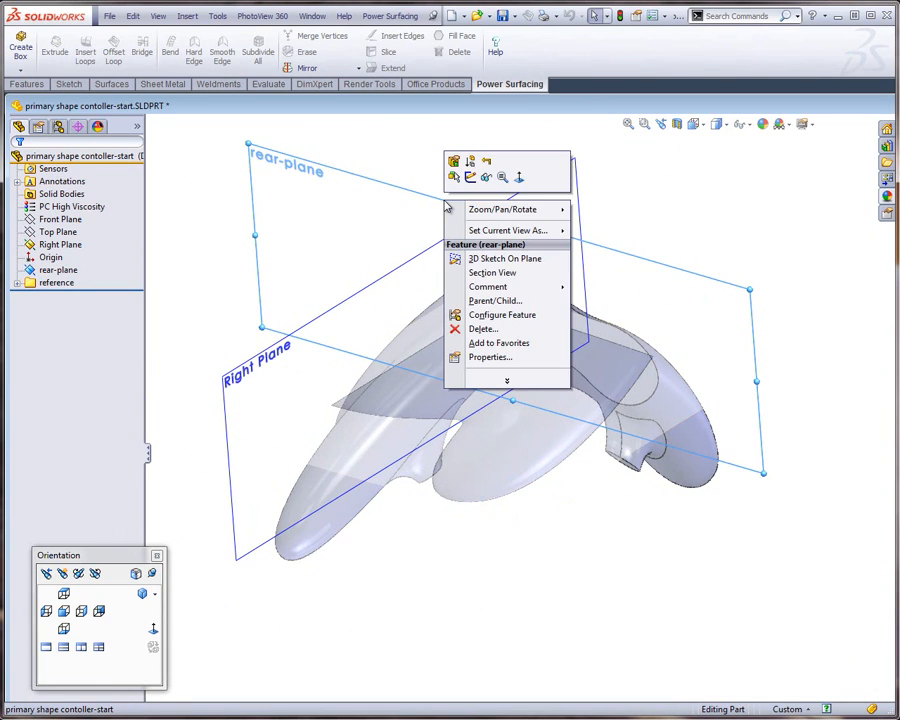
click(470, 177)
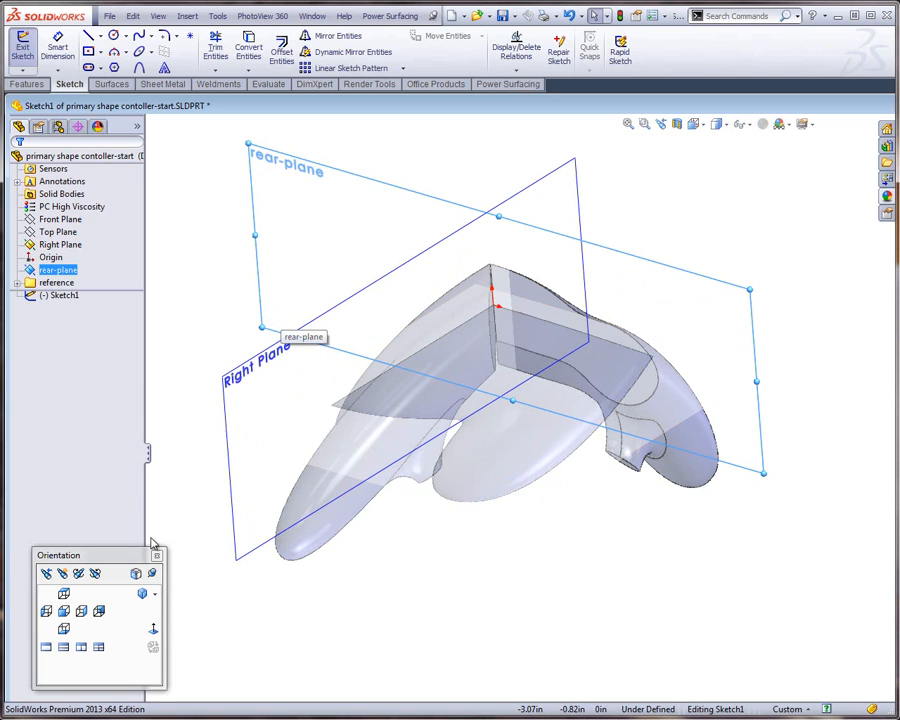
click(153, 629)
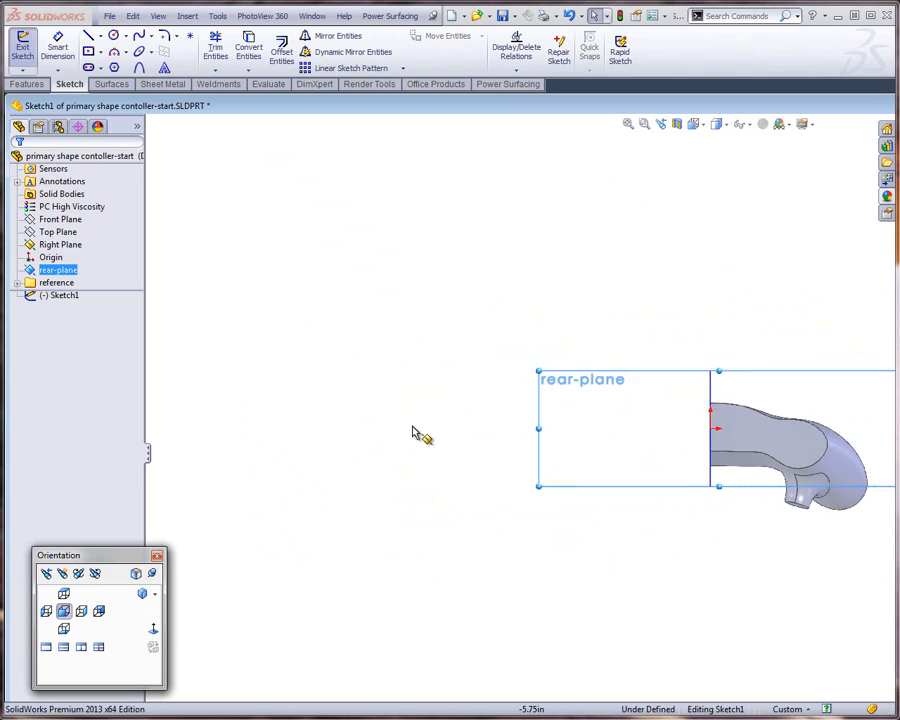
scroll(838, 442, down, 5)
scroll(775, 441, down, 2)
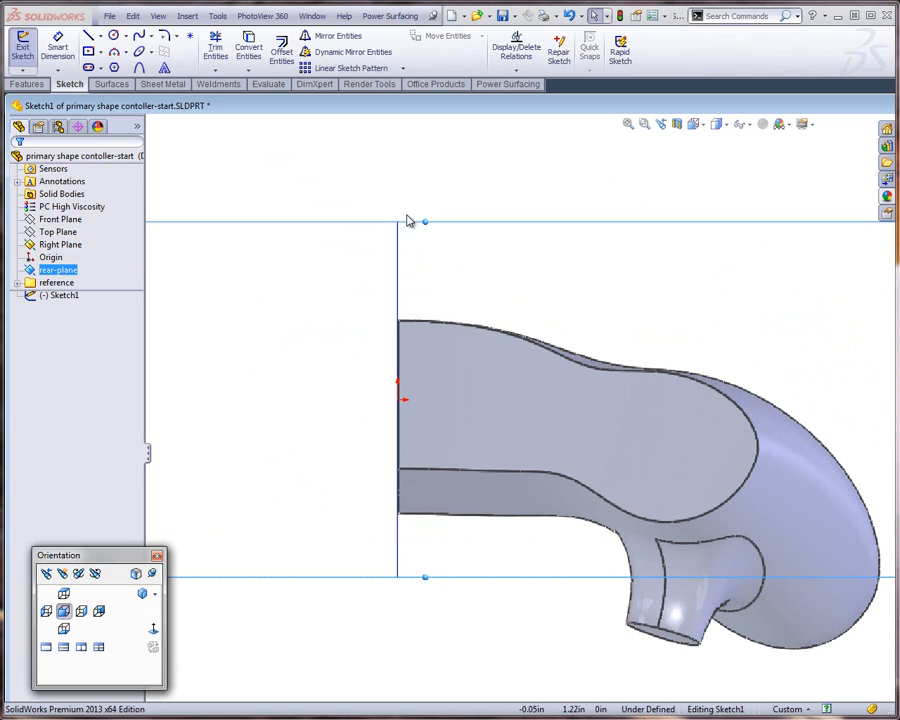
click(88, 35)
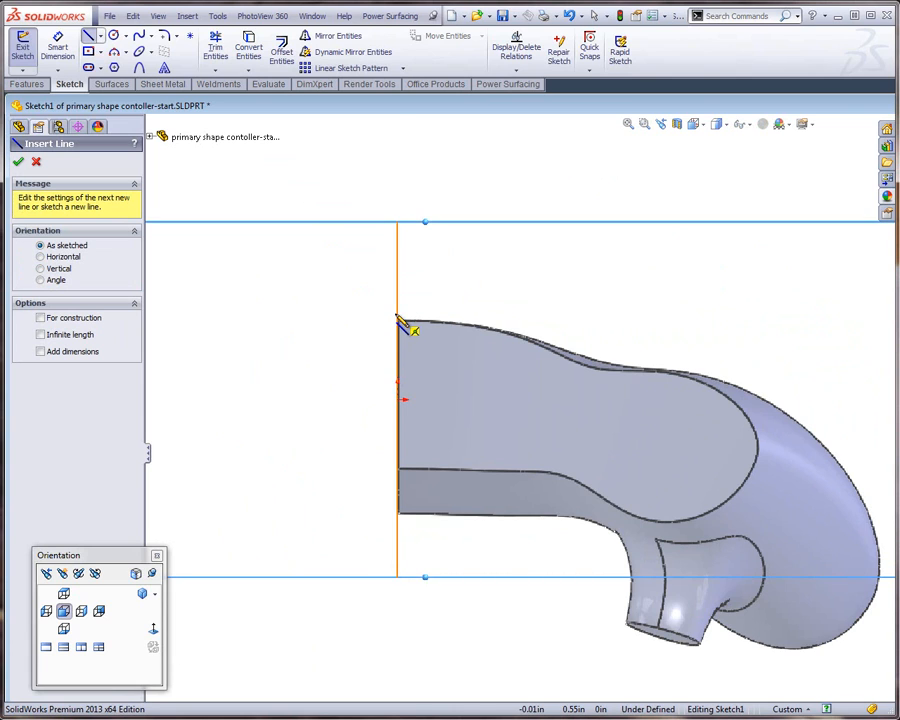
click(399, 321)
click(400, 518)
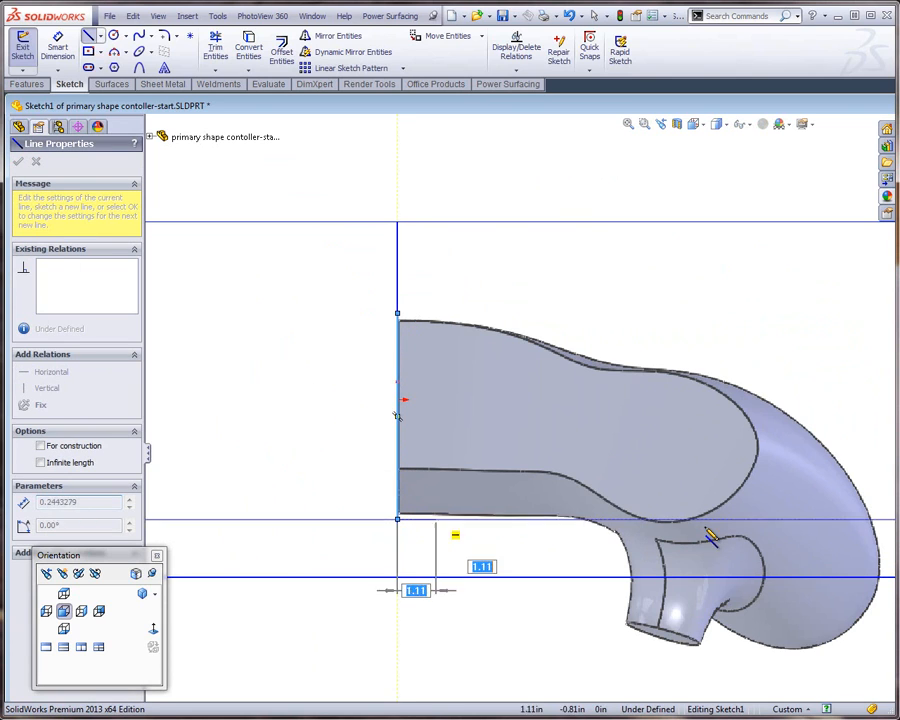
click(736, 520)
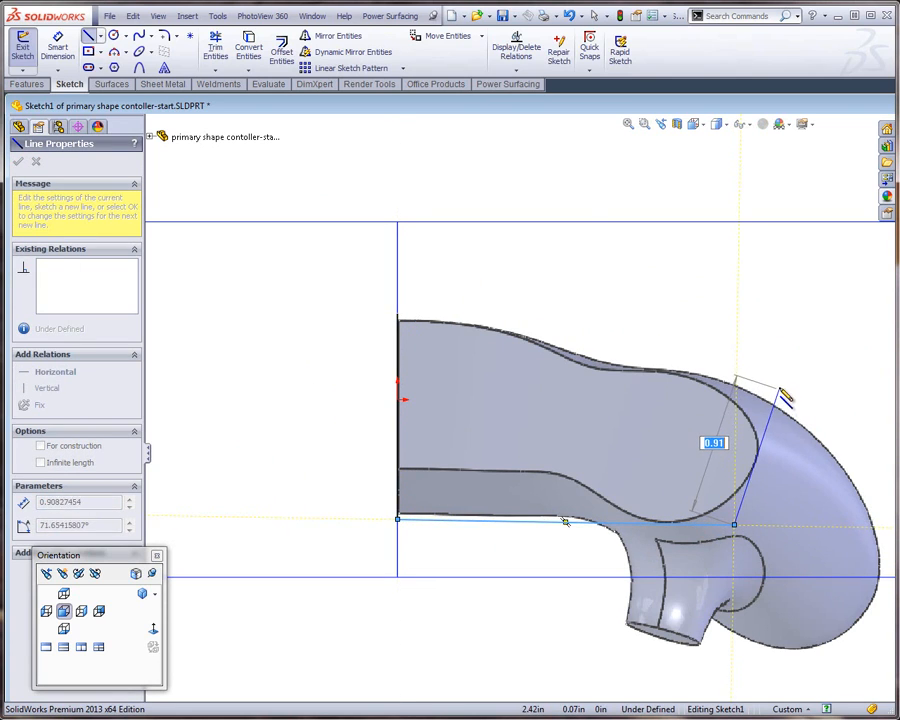
click(783, 372)
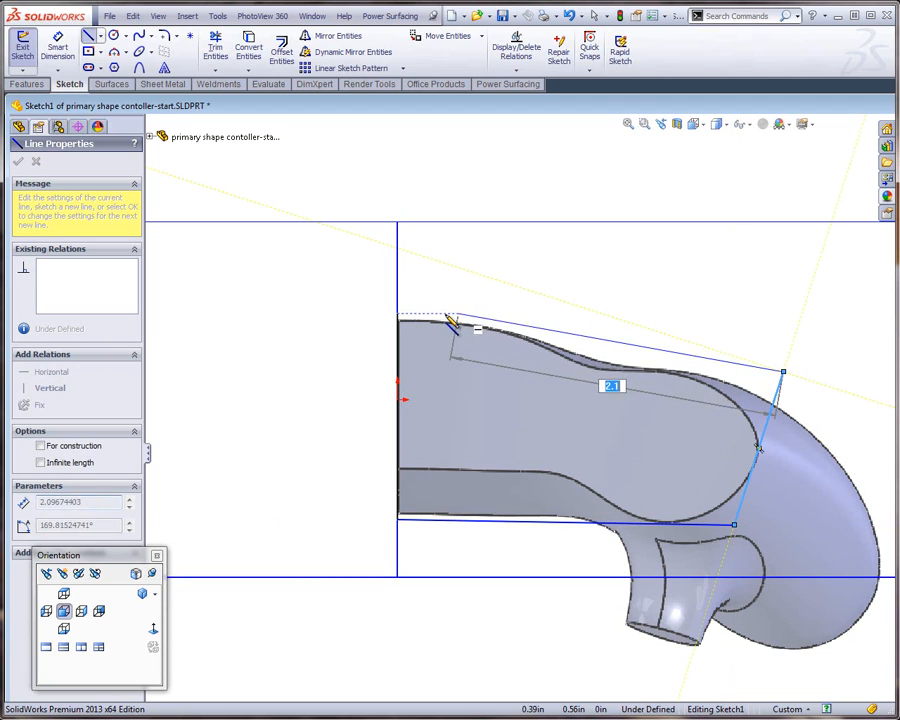
click(398, 315)
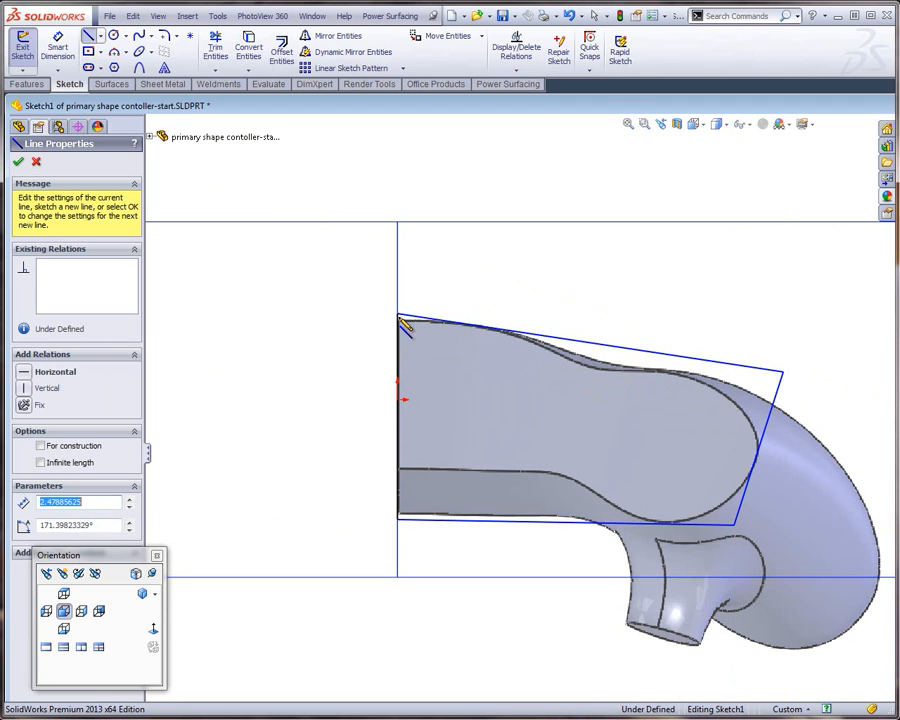
Maximize the part's document window and exit the profile sketch
right_click(715, 185)
click(471, 117)
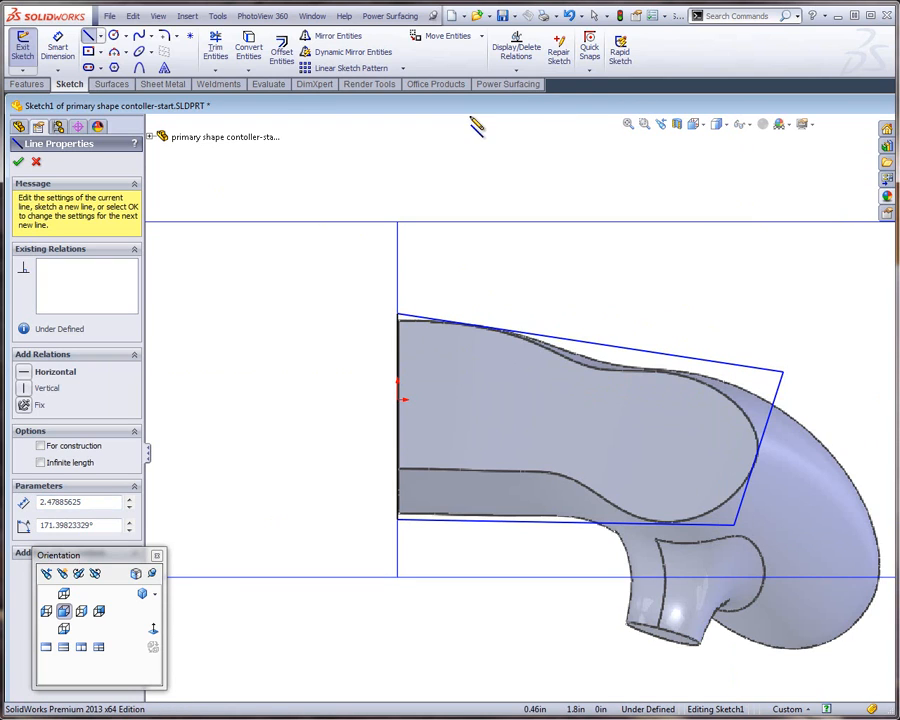
drag(527, 107, 90, 143)
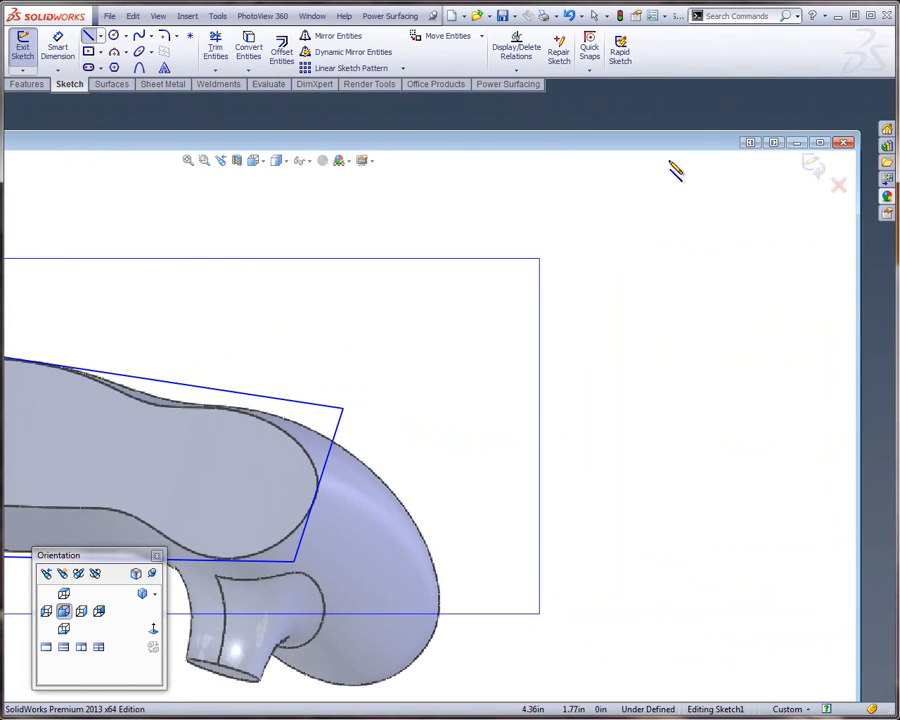
click(820, 143)
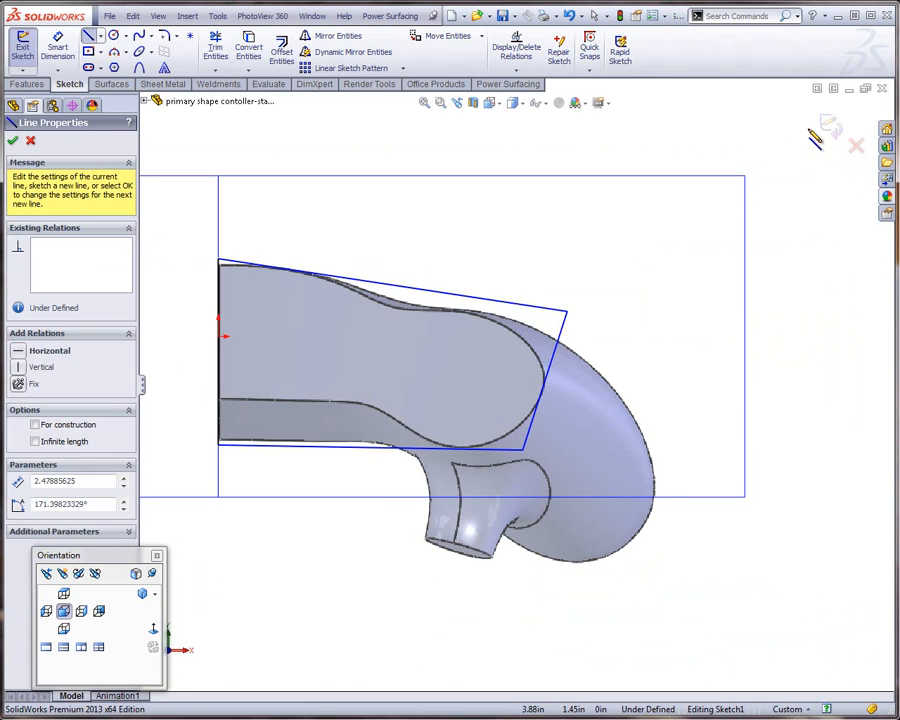
click(830, 126)
Create a solid SubD body from the four-sided rear-plane sketch with Create From Sketch
scroll(731, 347, up, 4)
mouse_move(731, 350)
middle_down()
mouse_move(672, 379)
mouse_move(660, 401)
middle_up()
scroll(563, 292, down, 3)
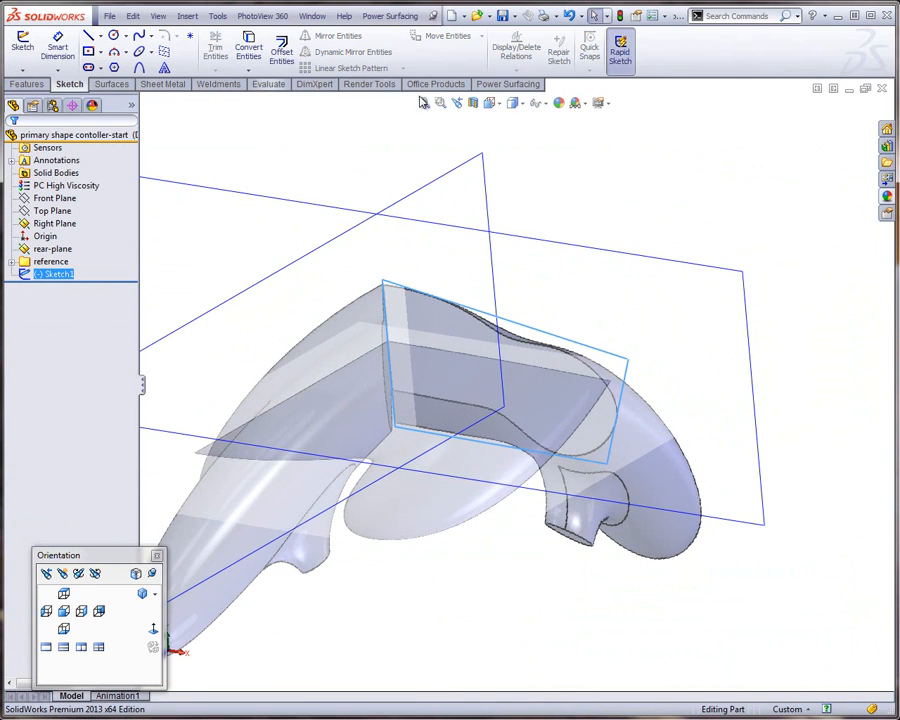
click(508, 84)
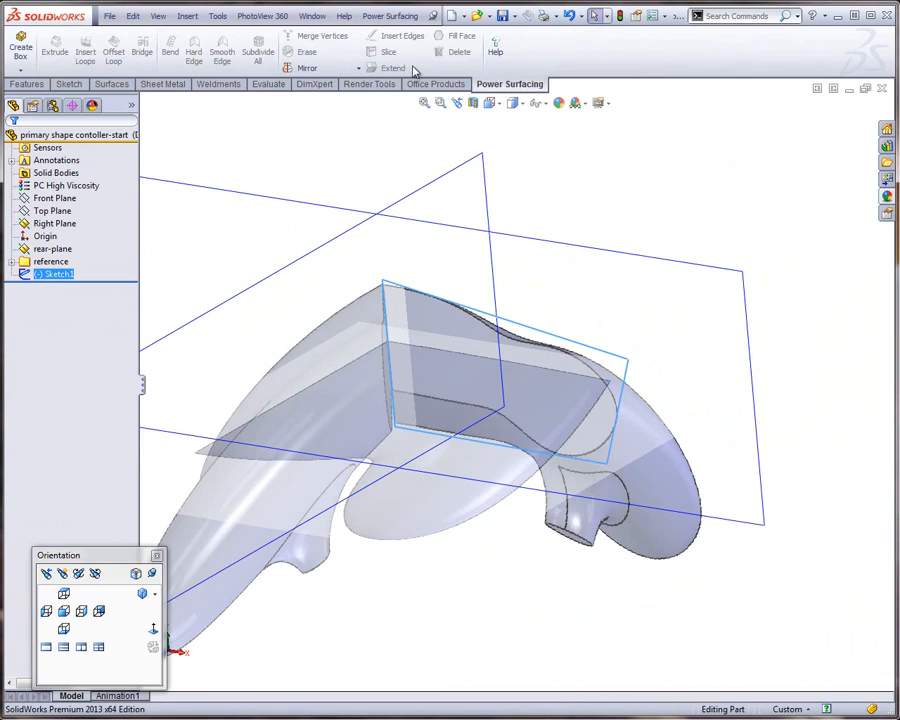
click(17, 71)
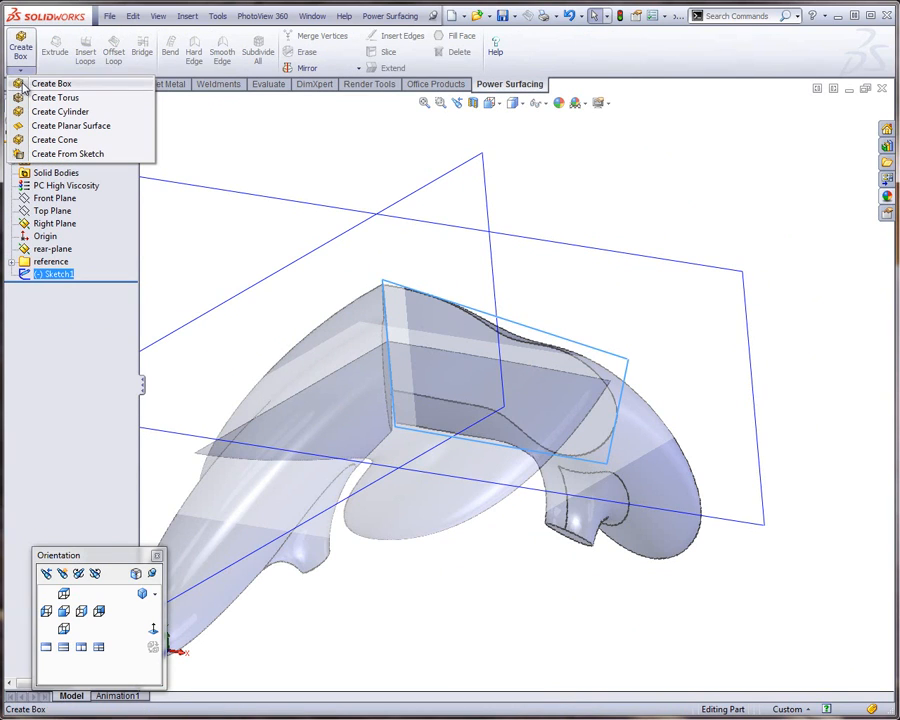
click(47, 155)
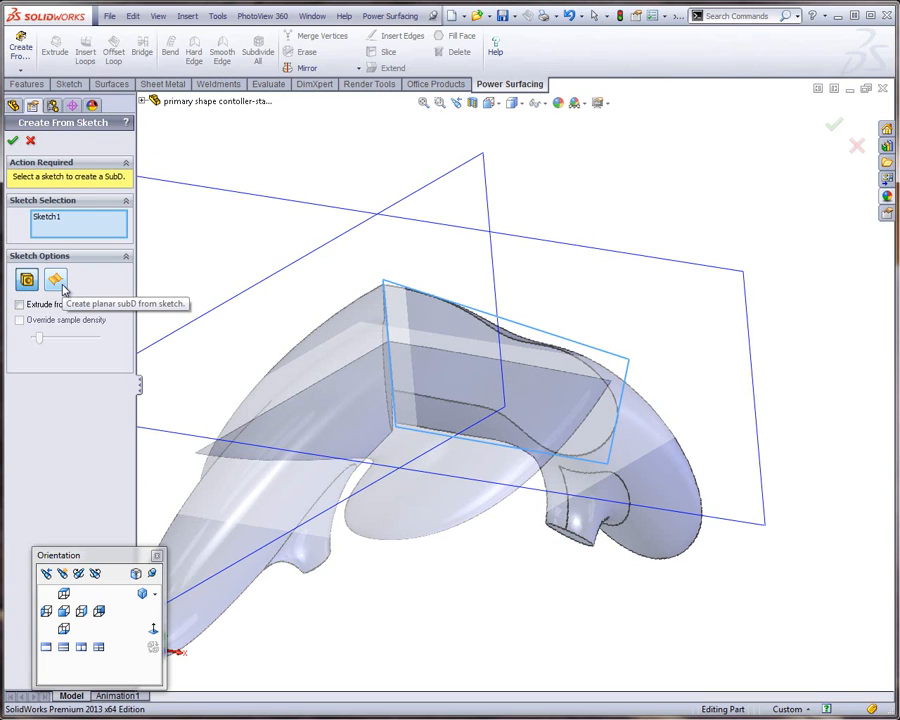
click(14, 141)
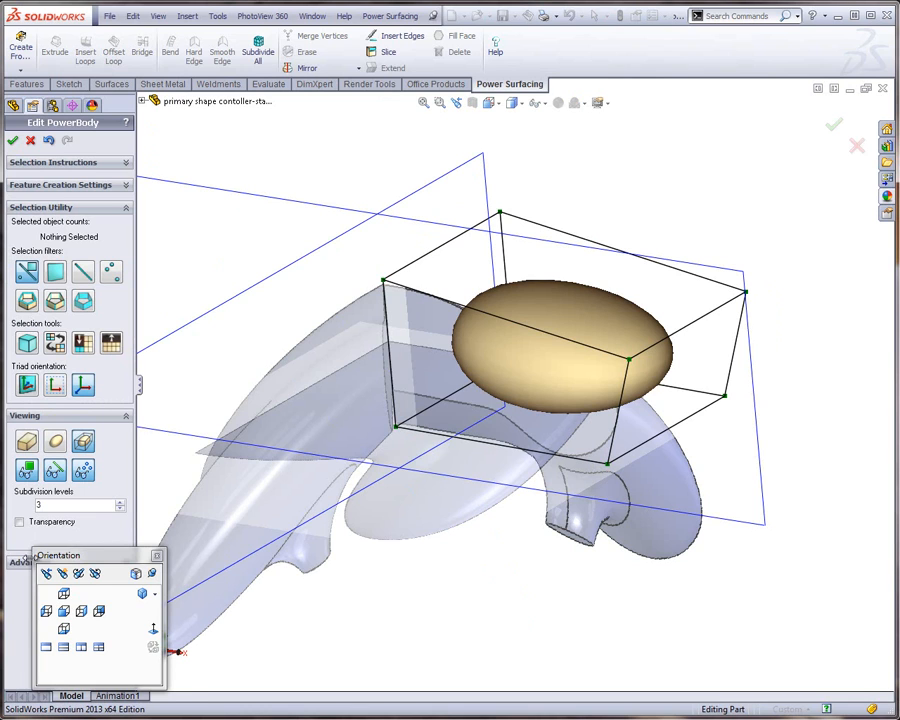
In the top view, move all eight cage vertices along the Z axis so the SubD body overlaps the reference body
click(64, 593)
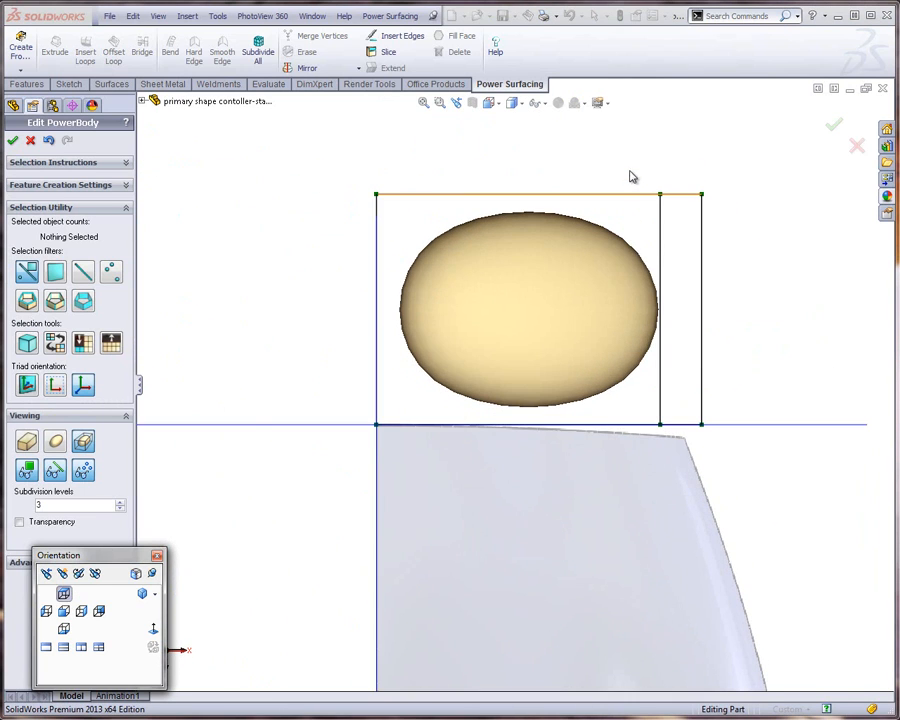
drag(342, 166, 729, 454)
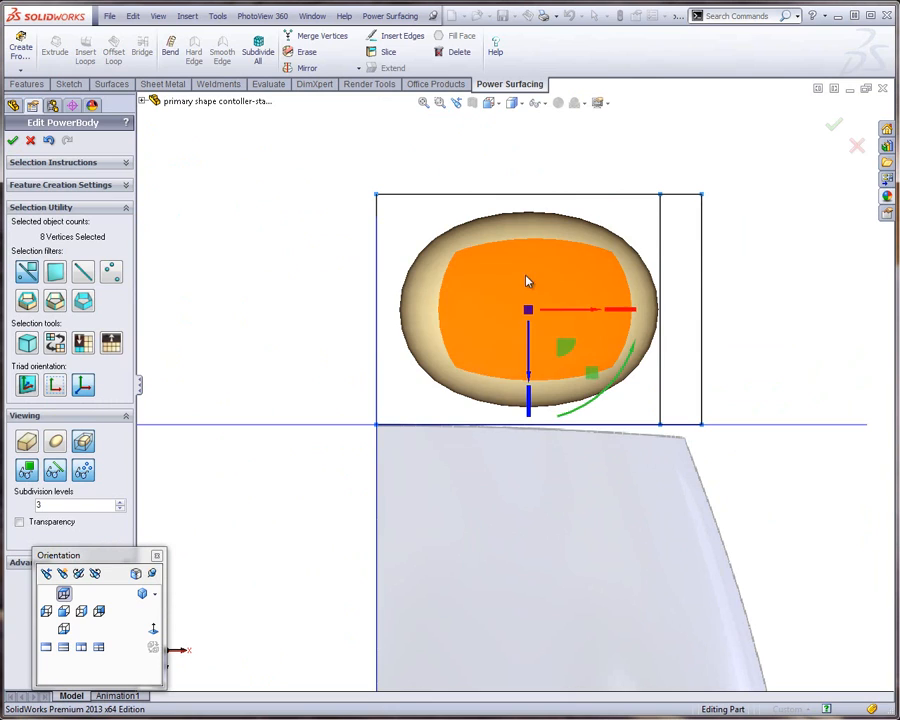
drag(530, 368, 510, 589)
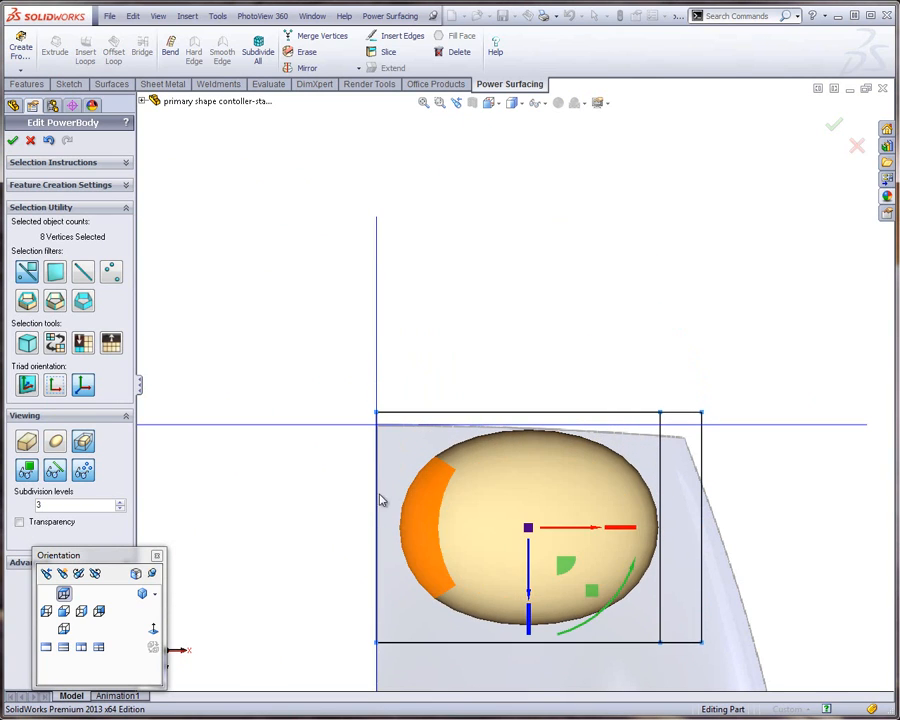
click(247, 352)
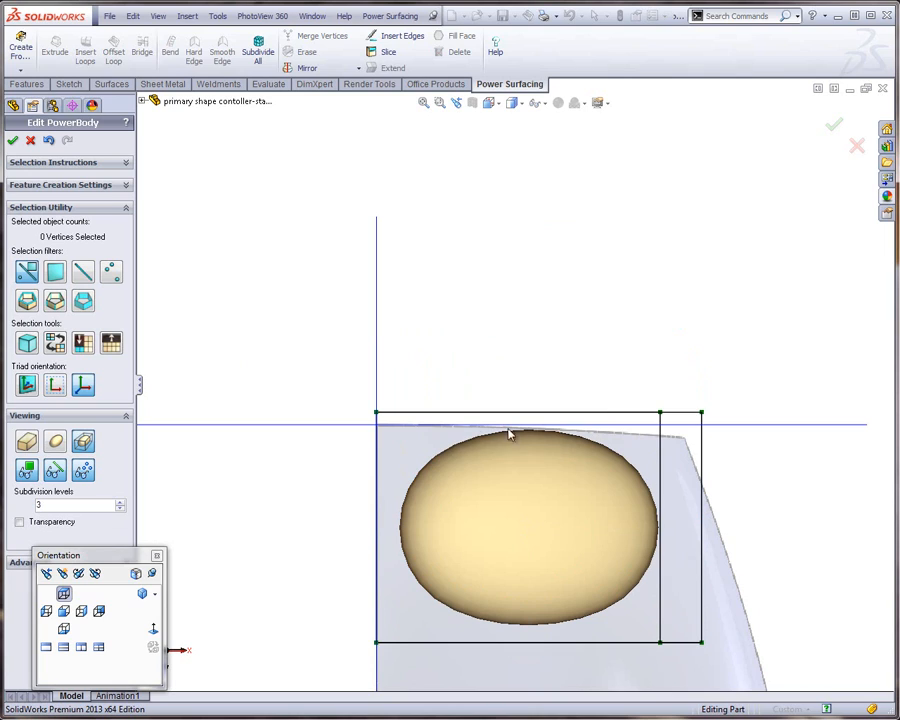
Apply hard edges to the SubD body's face on the Right Plane and to its rear face
click(425, 522)
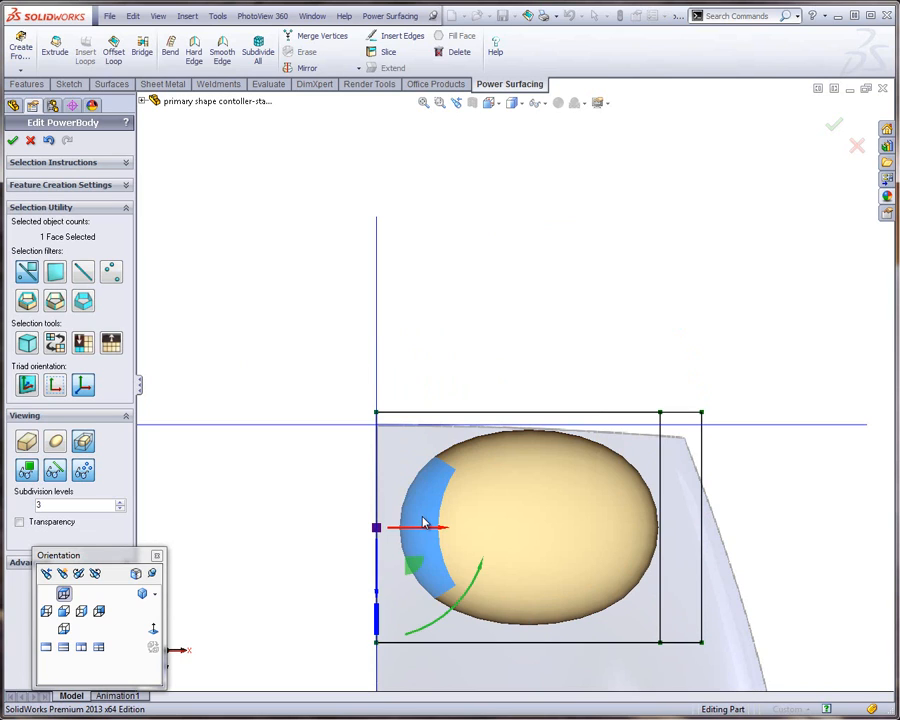
key(s)
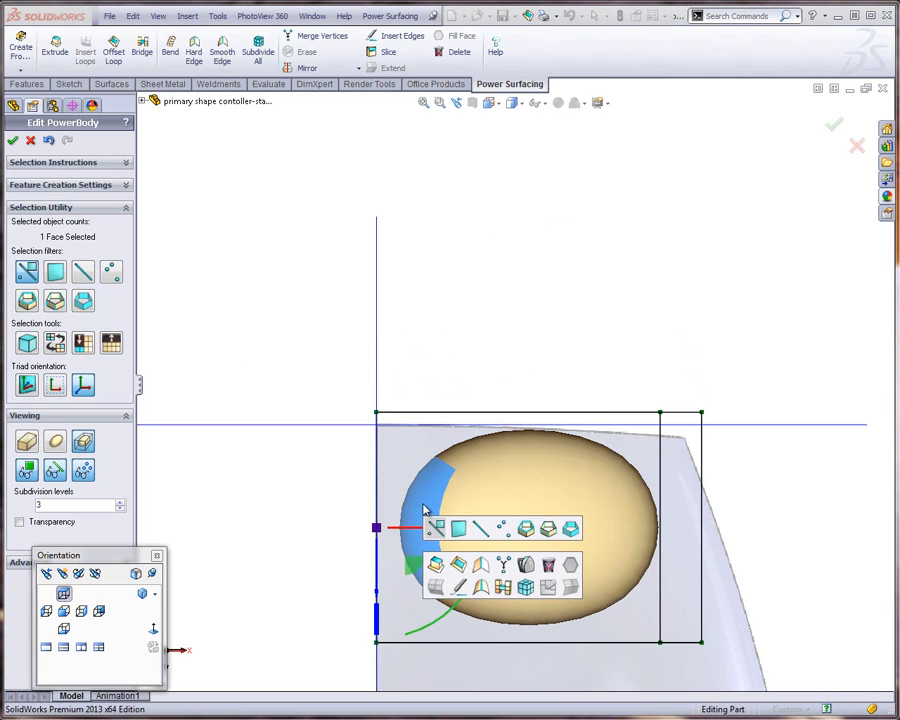
click(477, 567)
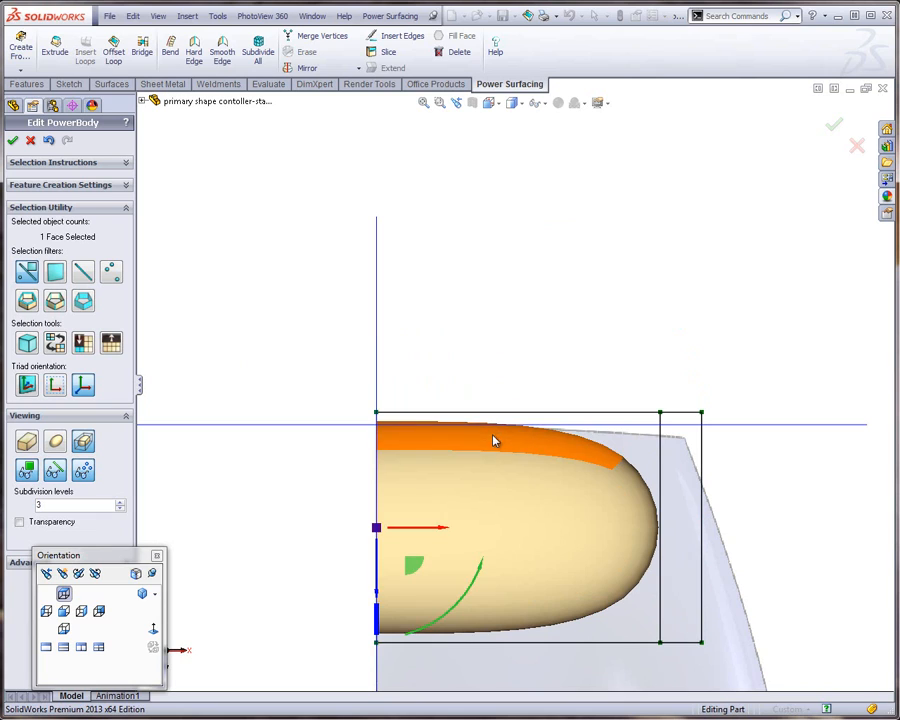
click(502, 442)
key(s)
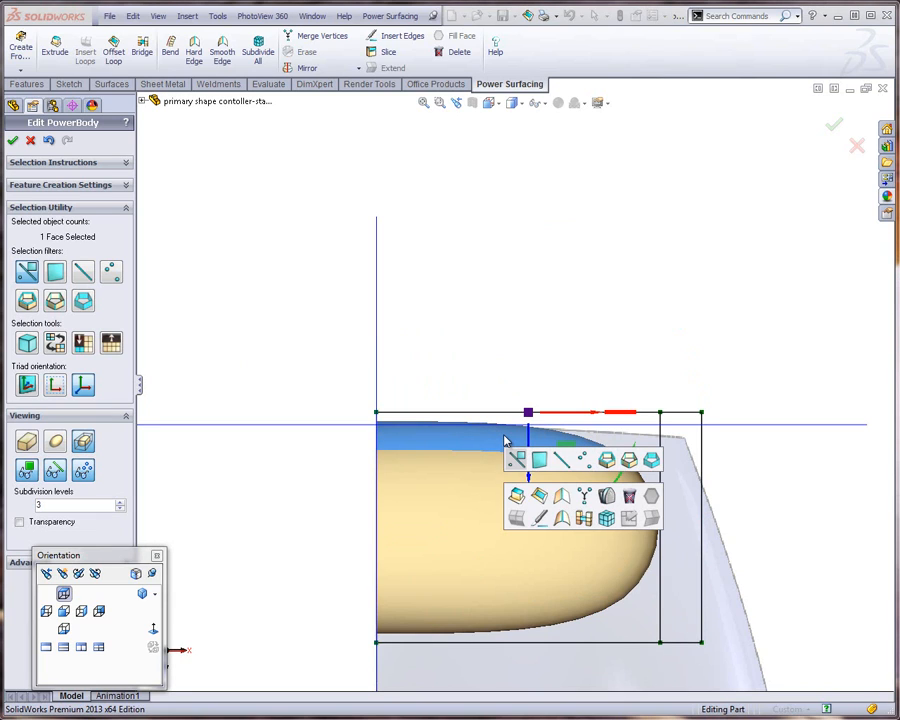
click(560, 496)
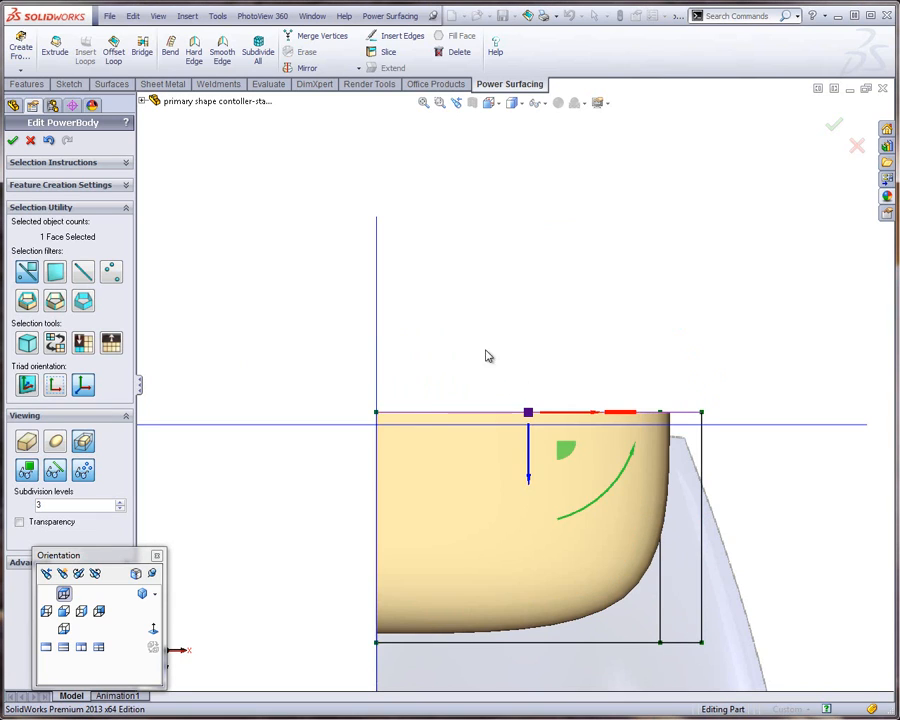
Move all eight cage vertices 0.1 in along the Z axis so the rear face lines up with the rear-plane
drag(280, 348, 757, 665)
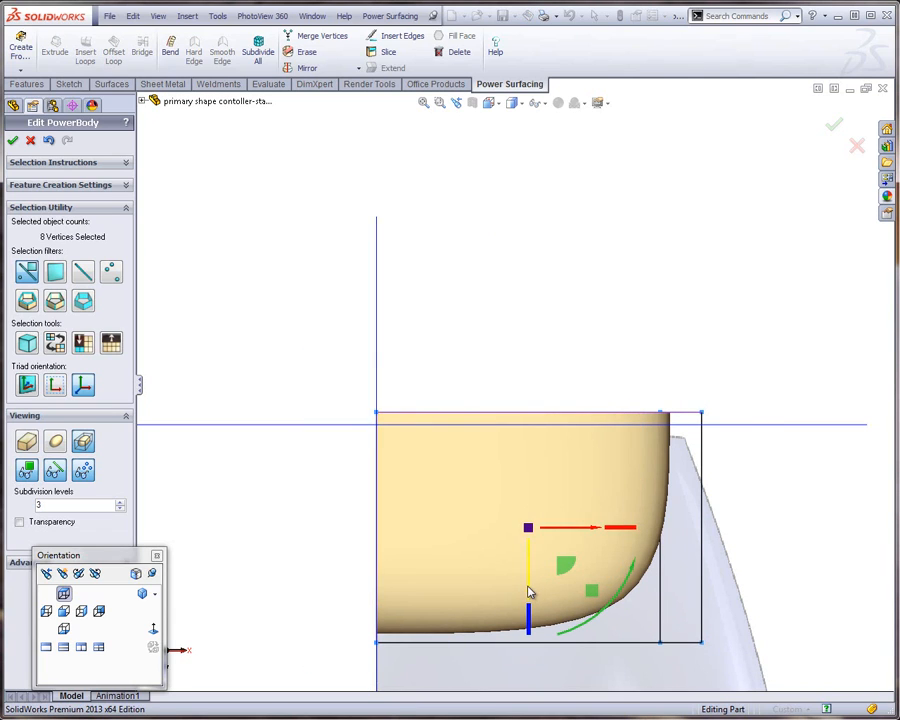
drag(530, 592, 528, 604)
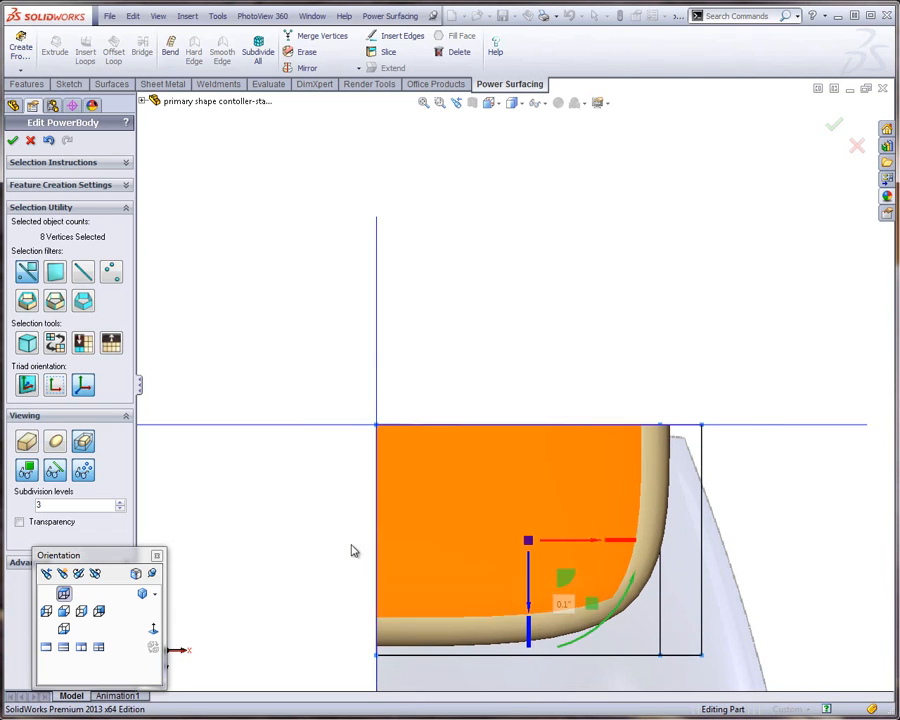
click(351, 550)
scroll(450, 458, up, 3)
middle_drag(450, 458, 430, 335)
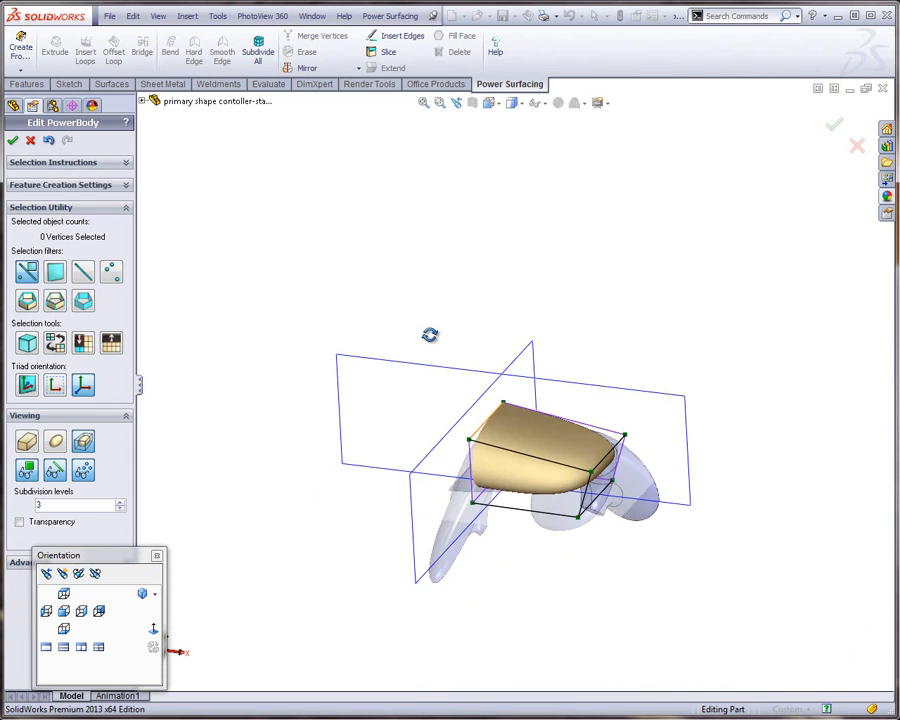
Insert three edge loops across the SubD body's four lengthwise cage edges, shifted 6.00 toward the Right Plane
scroll(538, 469, down, 3)
middle_drag(538, 469, 514, 442)
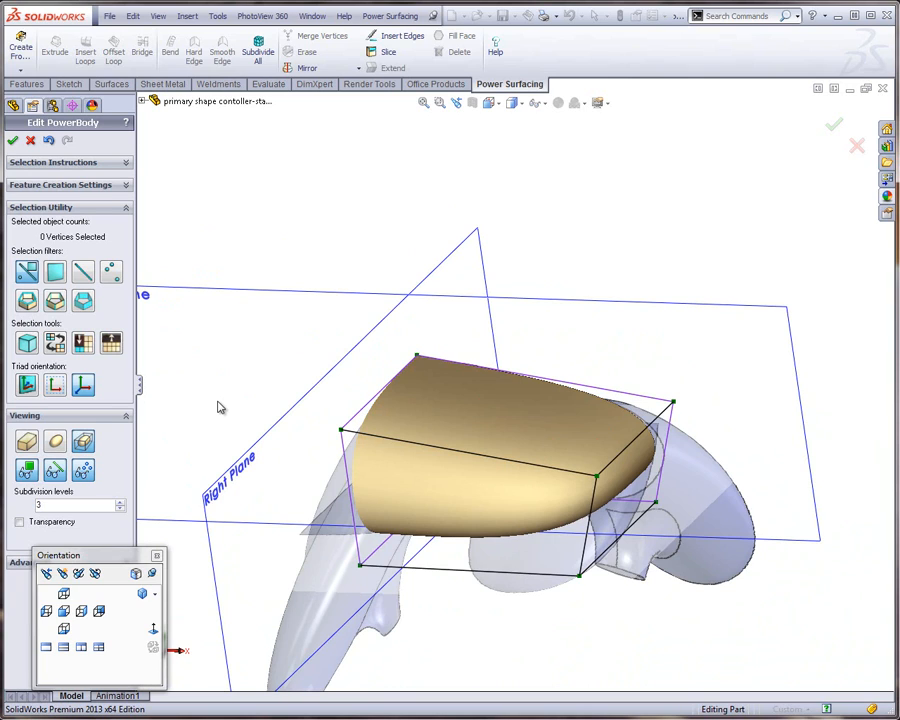
double_click(476, 460)
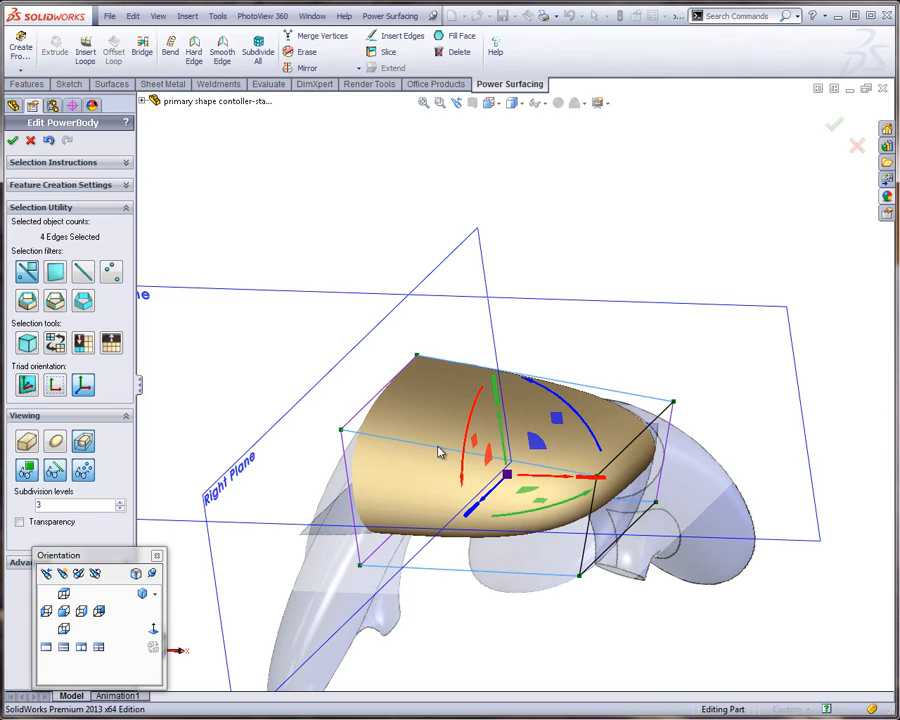
key(s)
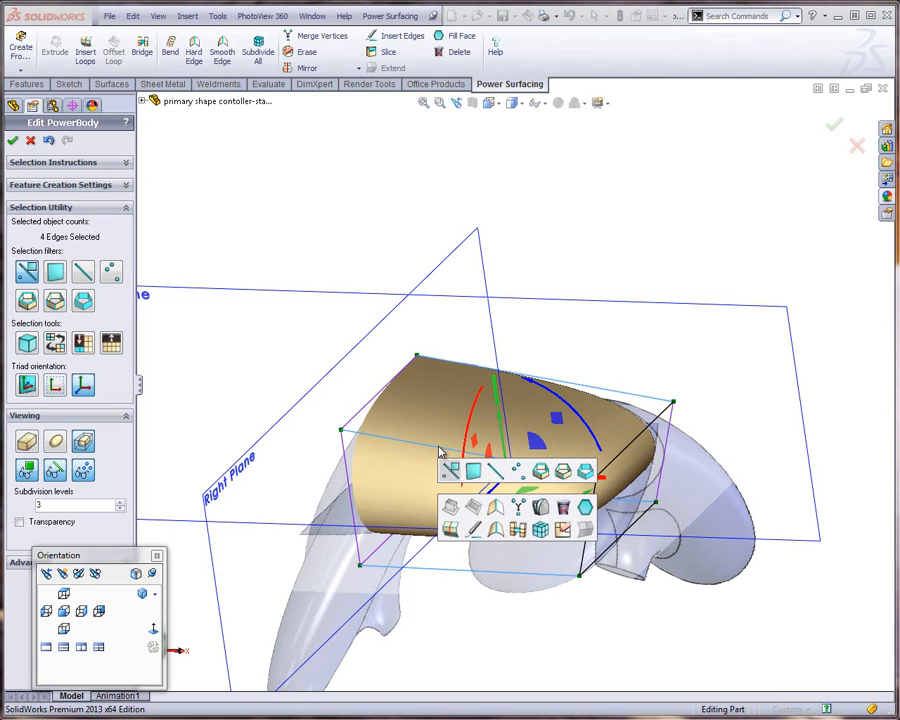
click(450, 528)
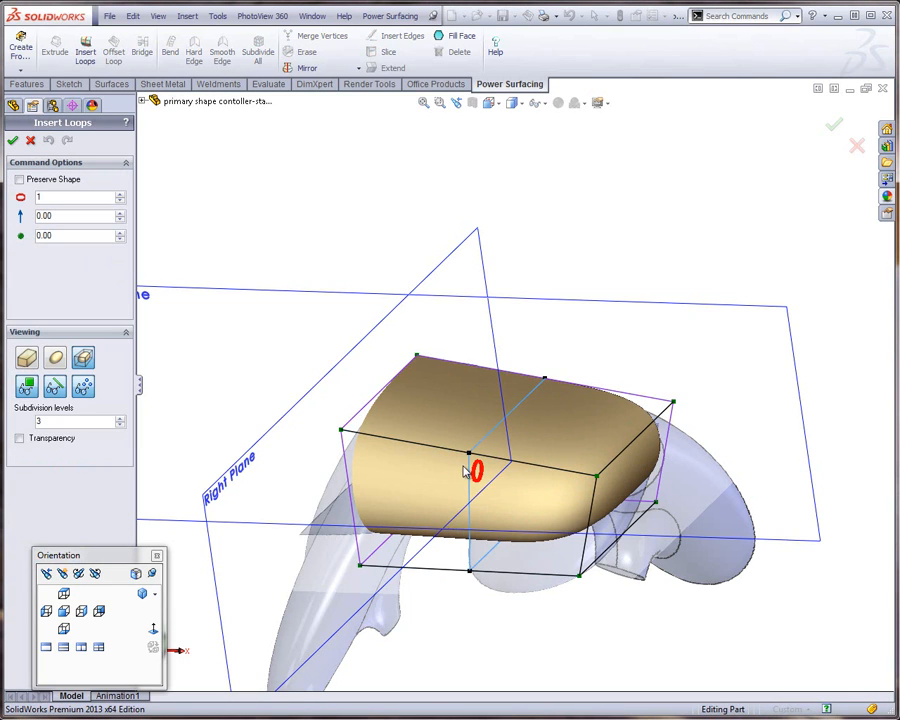
drag(477, 465, 479, 340)
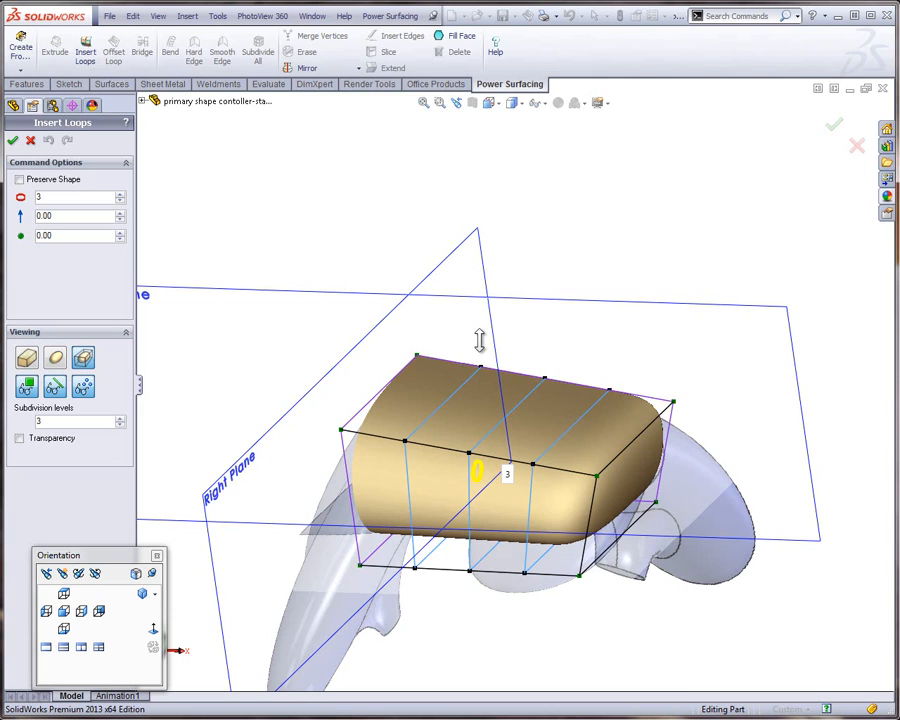
drag(479, 340, 479, 342)
drag(458, 476, 406, 454)
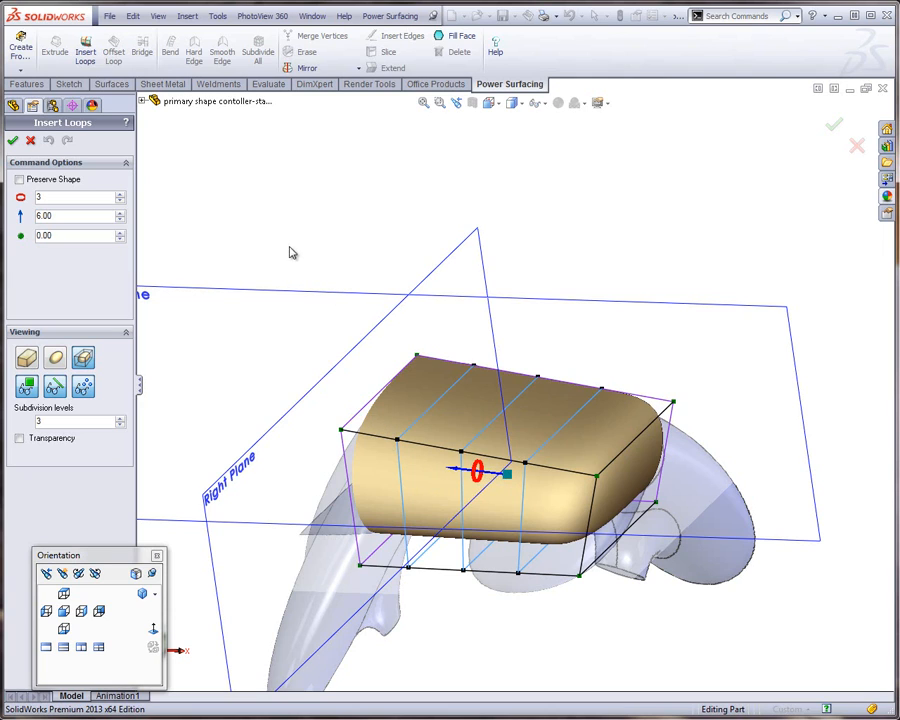
click(13, 141)
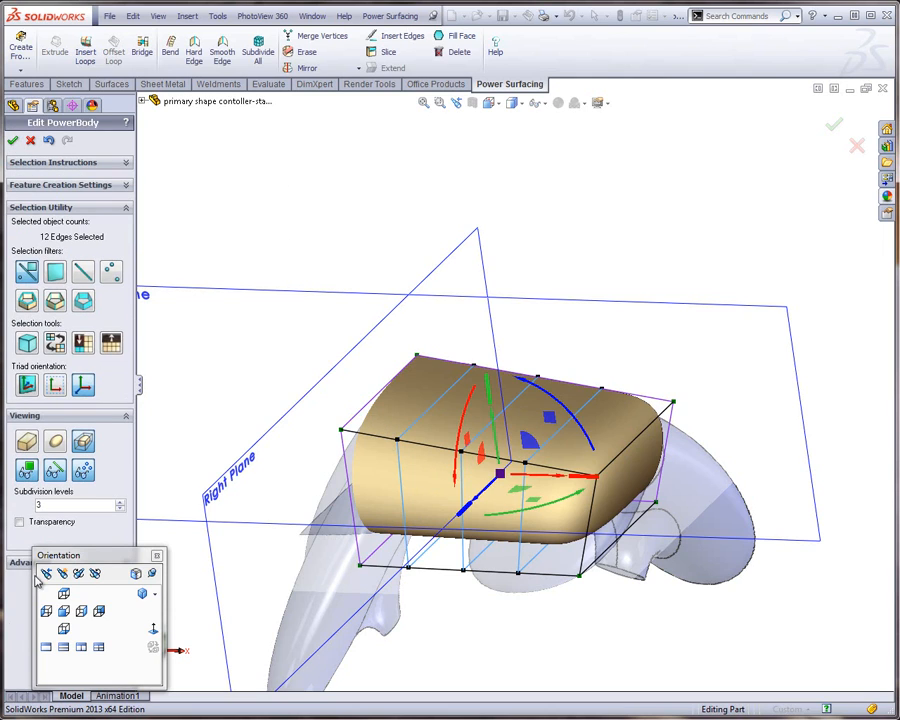
In the front view, make the SubD body see-through with a transparency of 0.60 and clear the edge selection
click(63, 611)
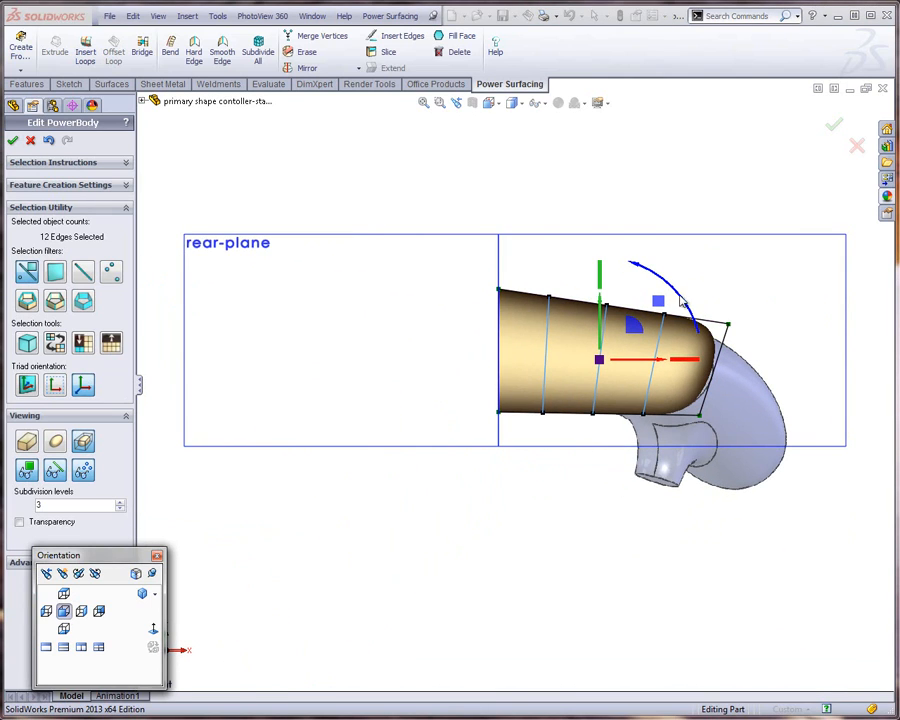
scroll(683, 300, down, 3)
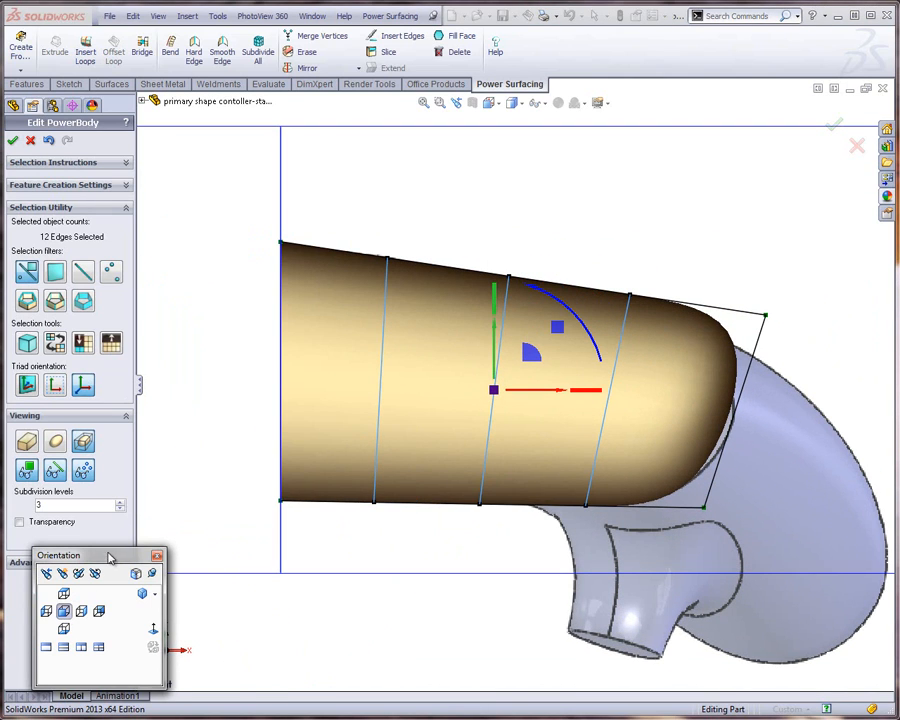
drag(110, 558, 80, 585)
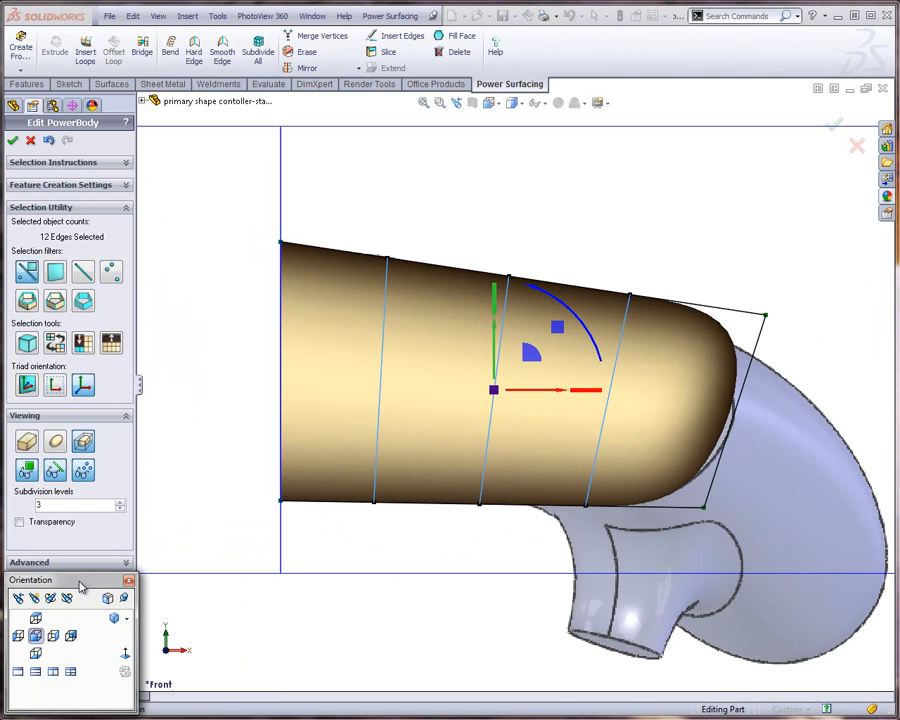
click(19, 522)
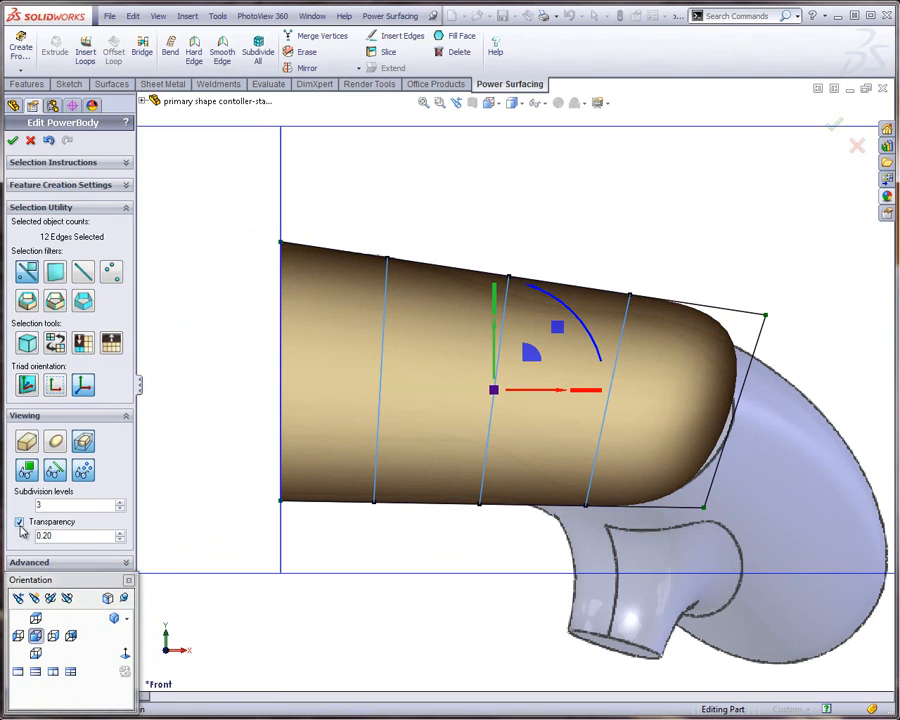
click(120, 534)
click(120, 534)
click(120, 534)
click(120, 534)
click(120, 534)
click(120, 534)
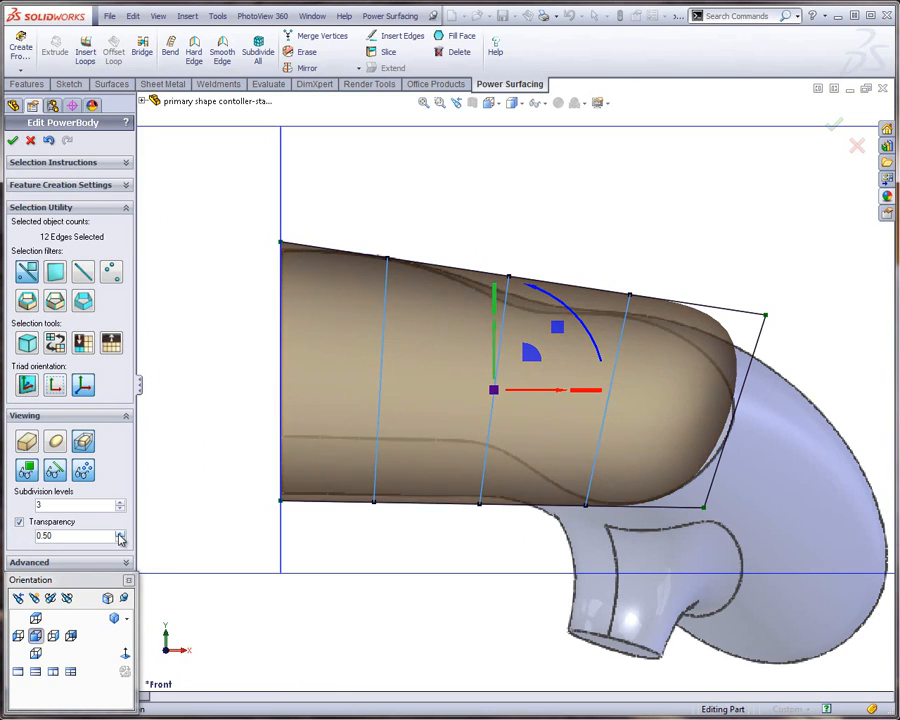
click(120, 534)
click(120, 534)
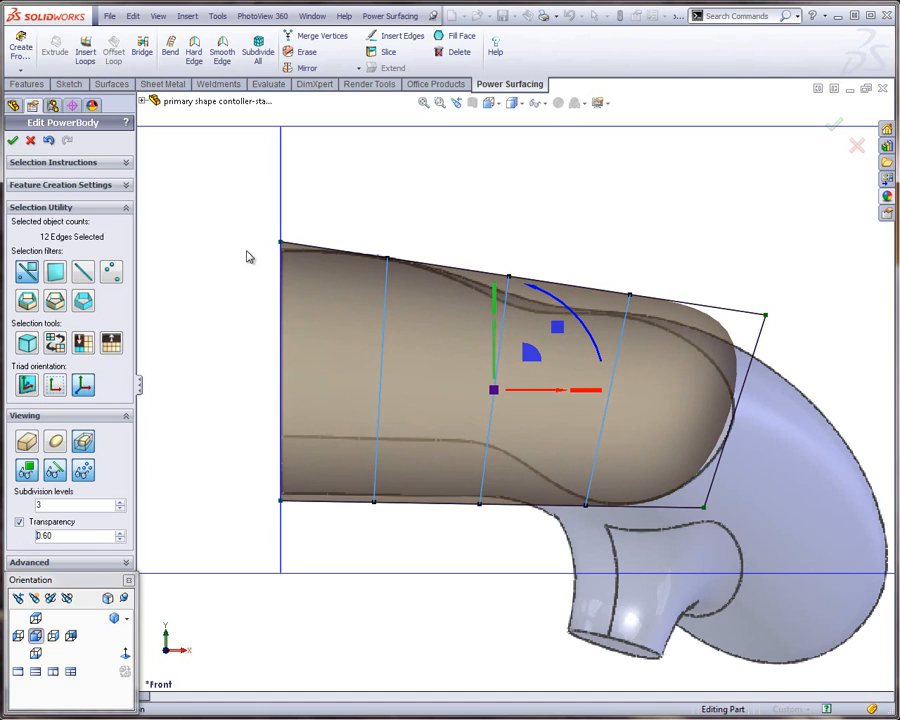
click(225, 345)
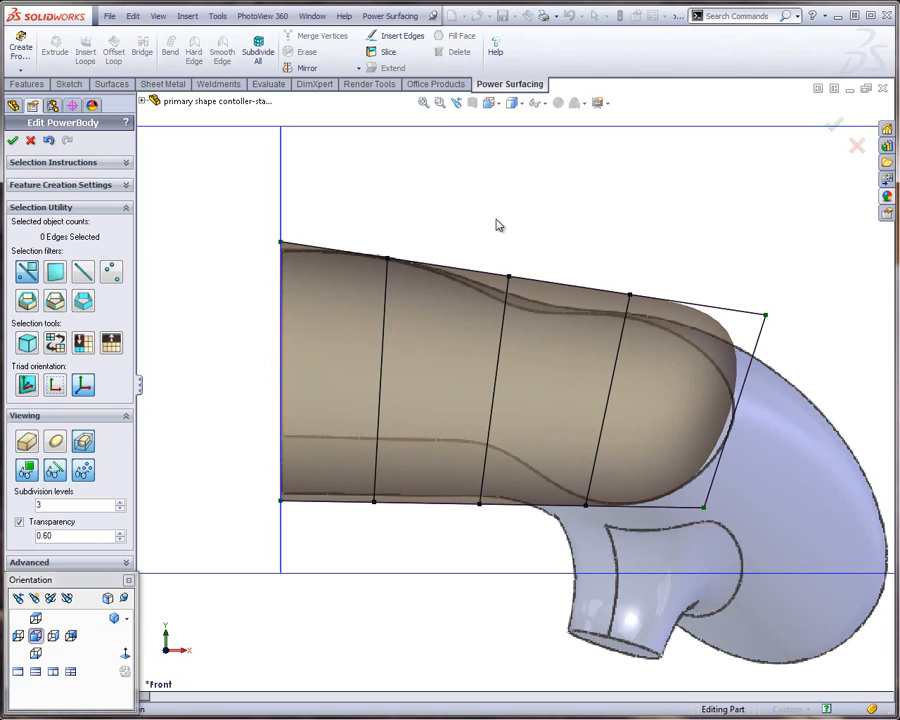
Lower the middle loop's upper vertex pair onto the reference outline and shift the inner loop's upper pair outward along X
drag(496, 234, 538, 323)
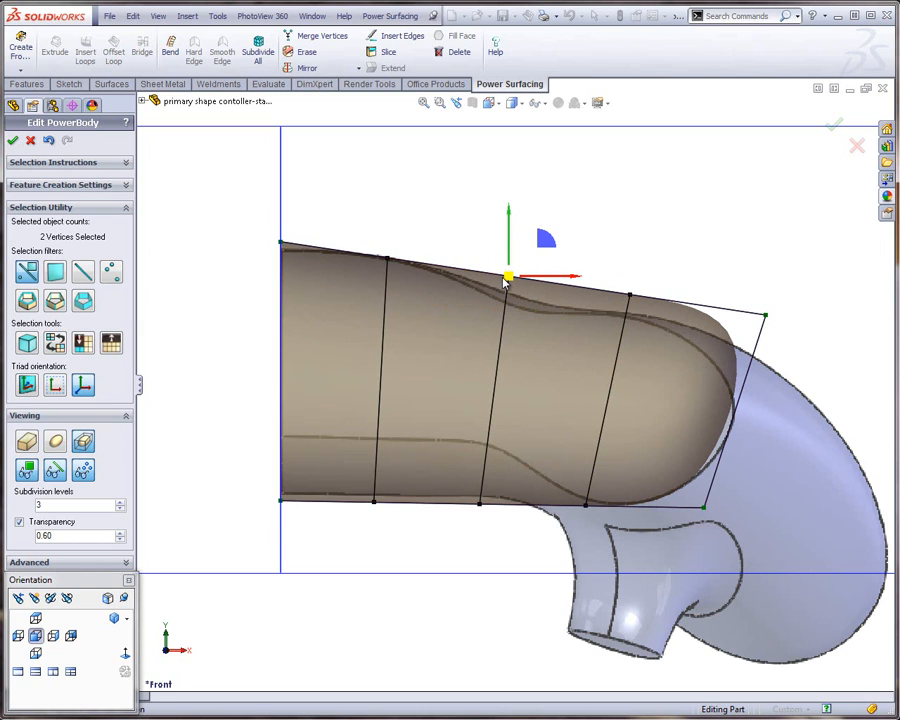
middle_drag(491, 285, 615, 183)
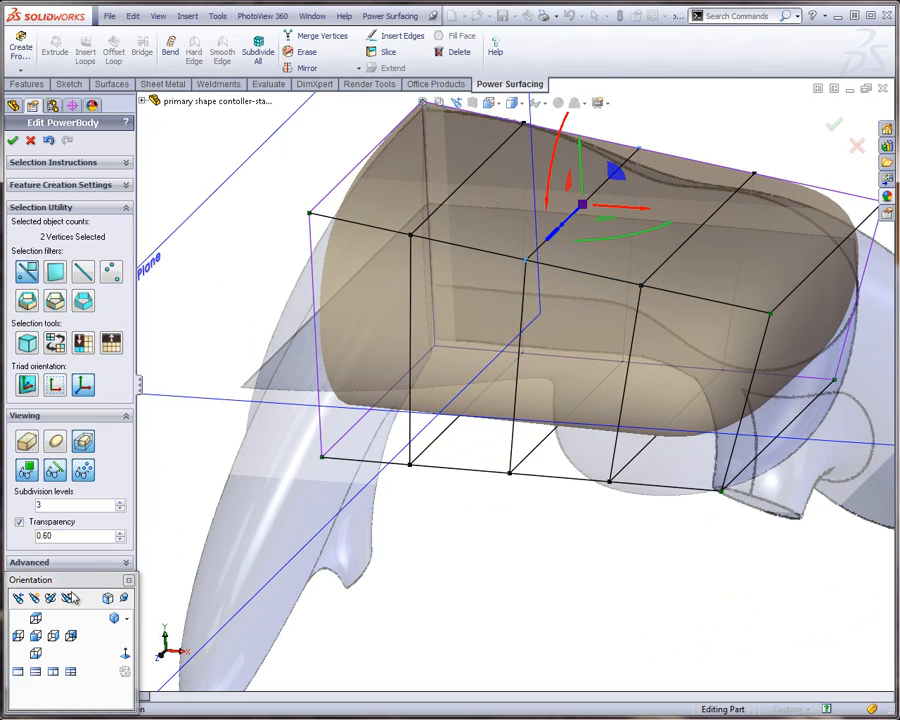
click(35, 636)
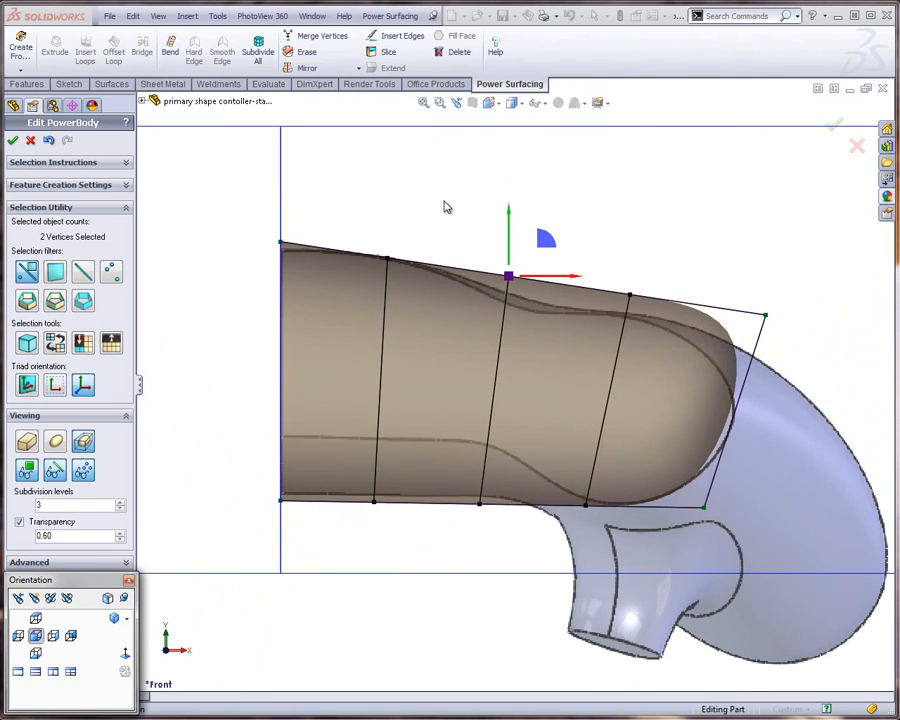
drag(545, 239, 548, 272)
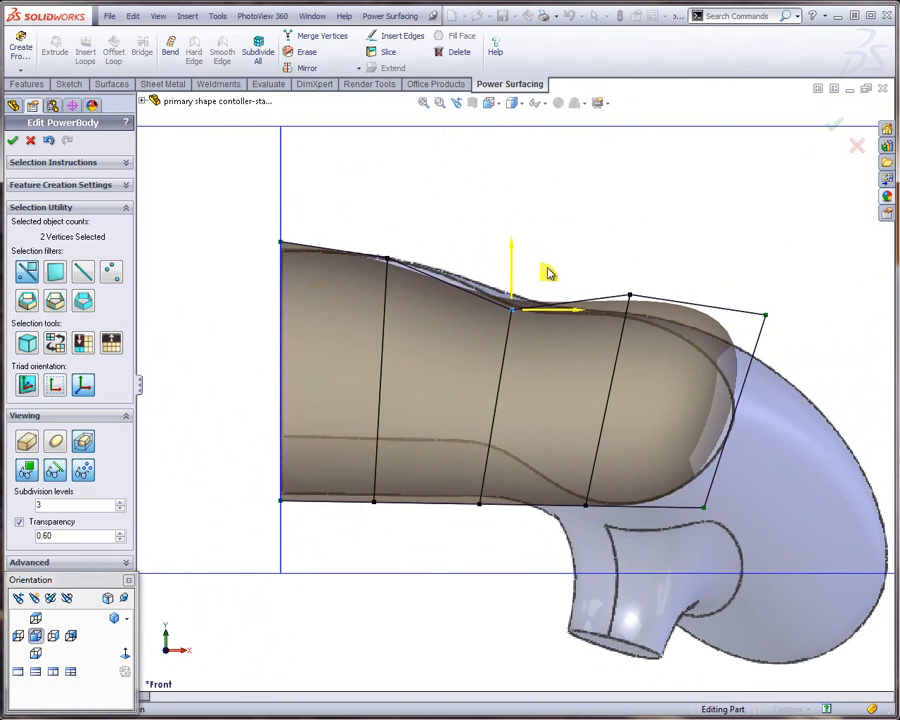
click(353, 232)
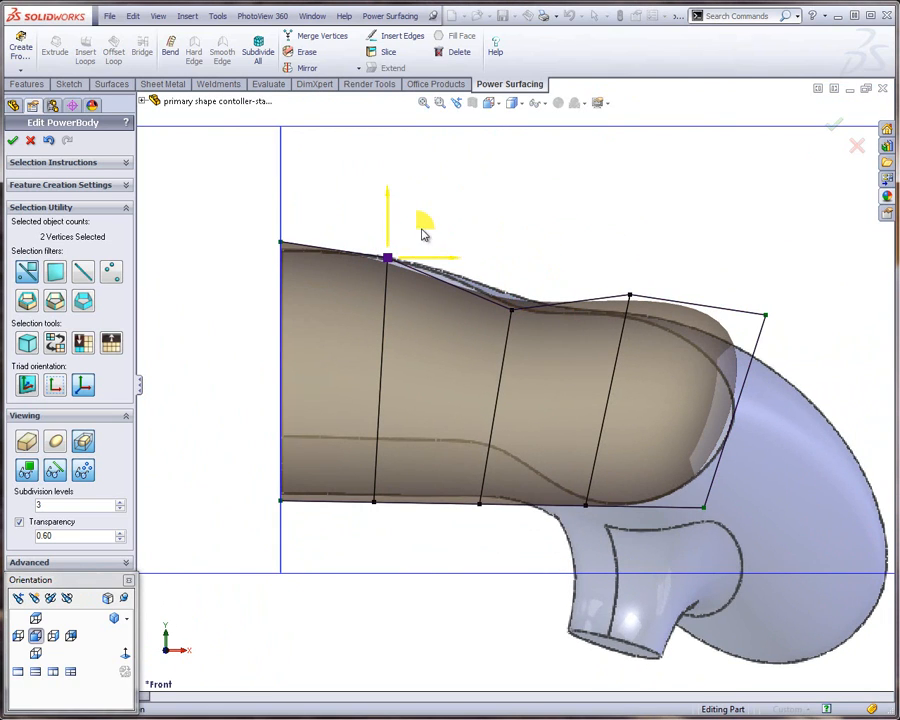
drag(420, 227, 450, 227)
Lower the outer loop's upper vertex pair and move the end face's upper pair down and inward to follow the reference outline
click(624, 268)
drag(607, 257, 655, 318)
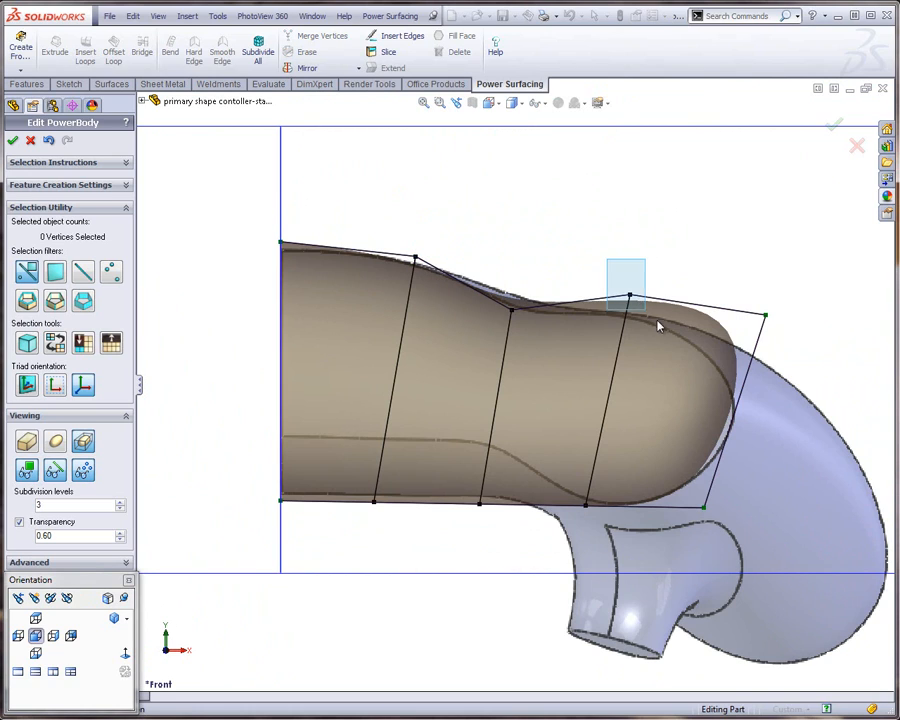
drag(663, 262, 662, 286)
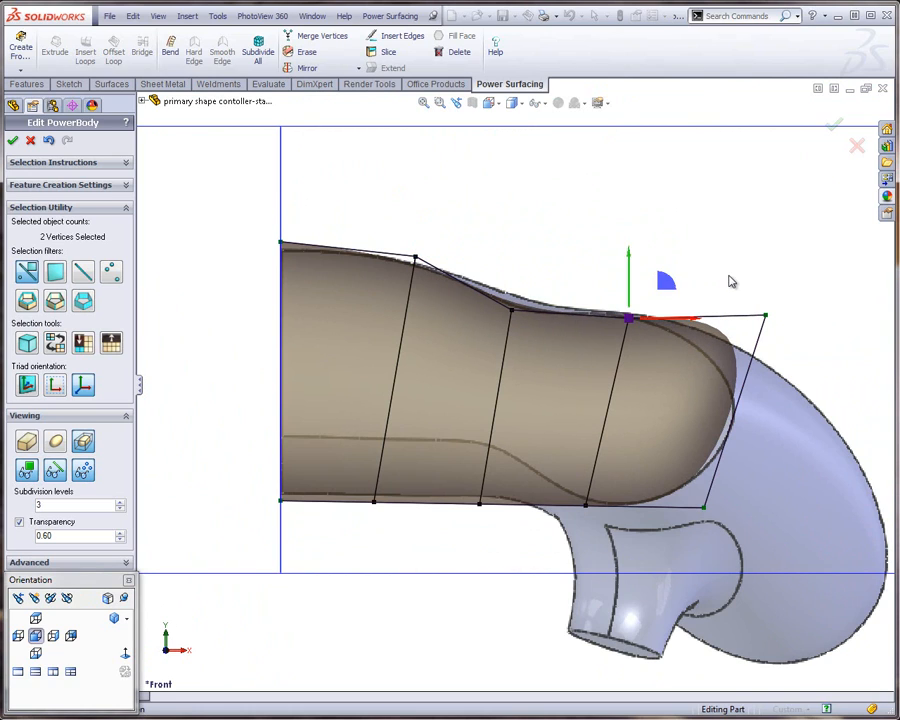
click(766, 314)
drag(745, 291, 783, 325)
drag(804, 281, 790, 323)
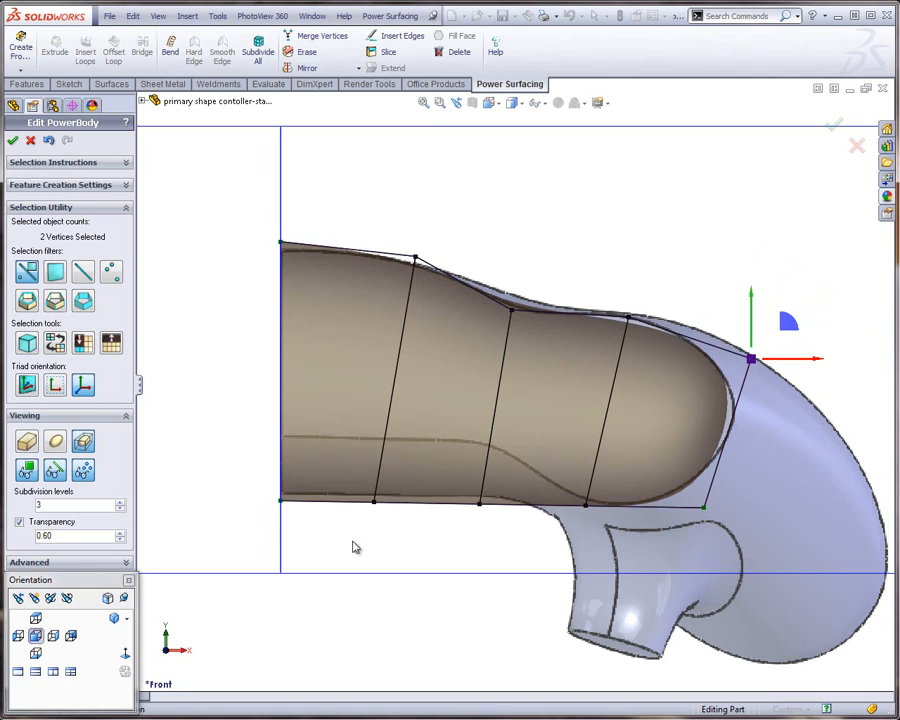
drag(354, 541, 422, 474)
click(283, 506)
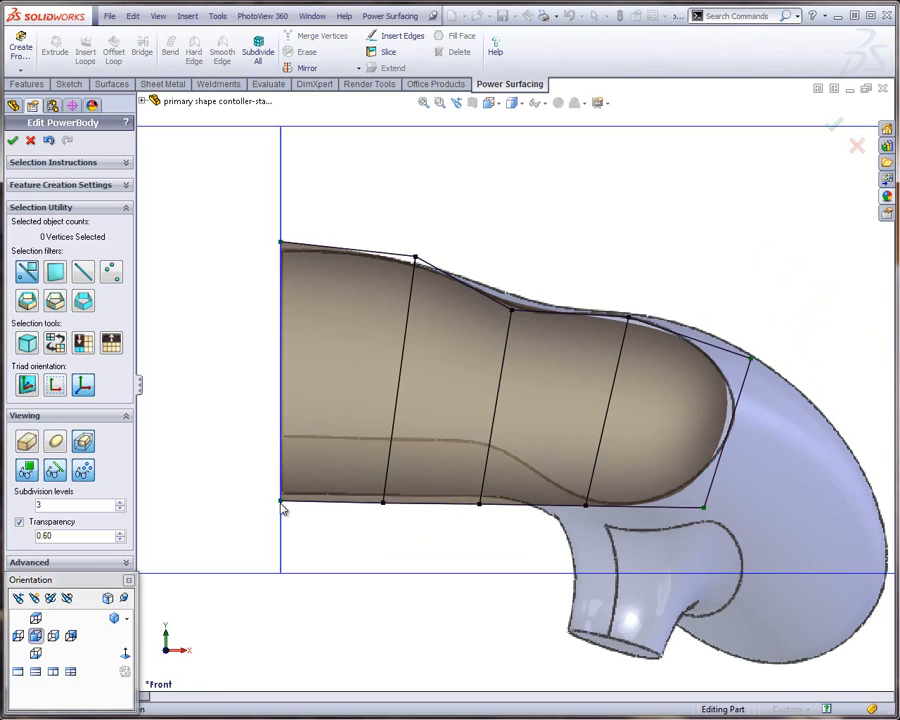
drag(235, 485, 508, 524)
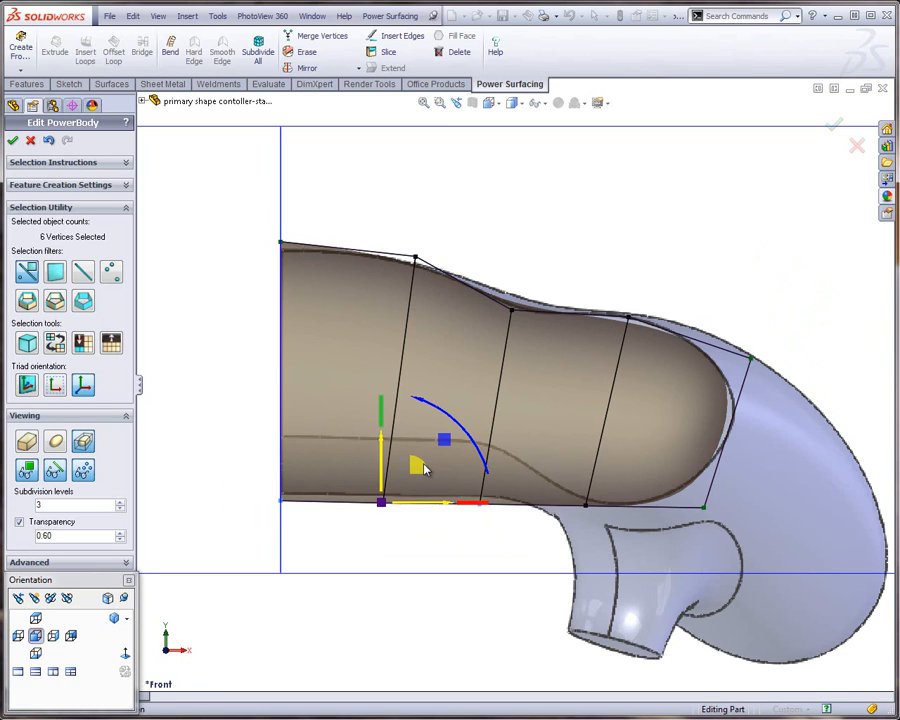
drag(414, 462, 424, 408)
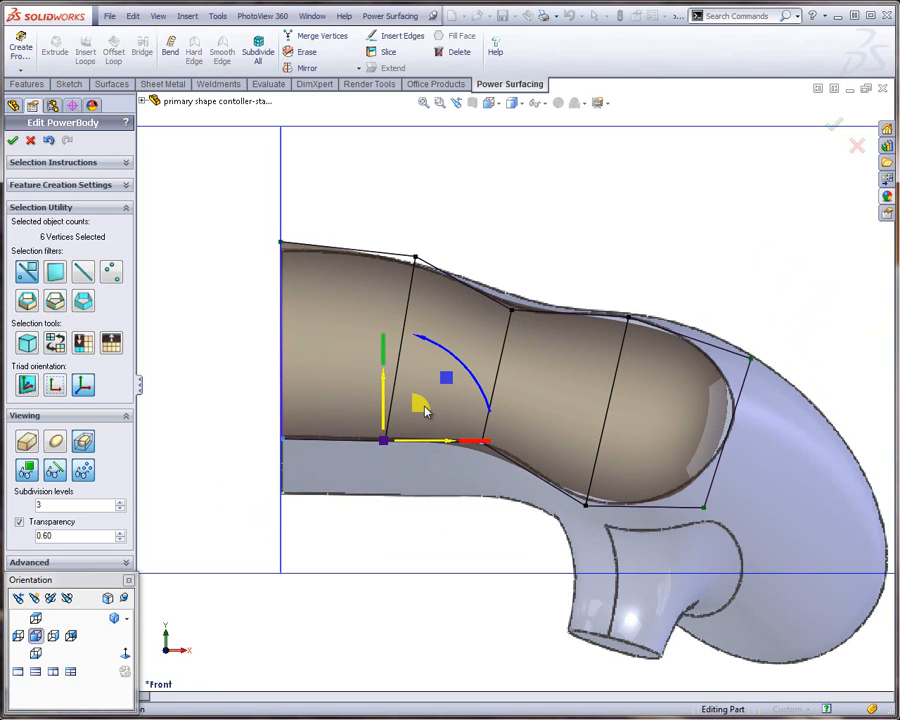
key(ctrl+z)
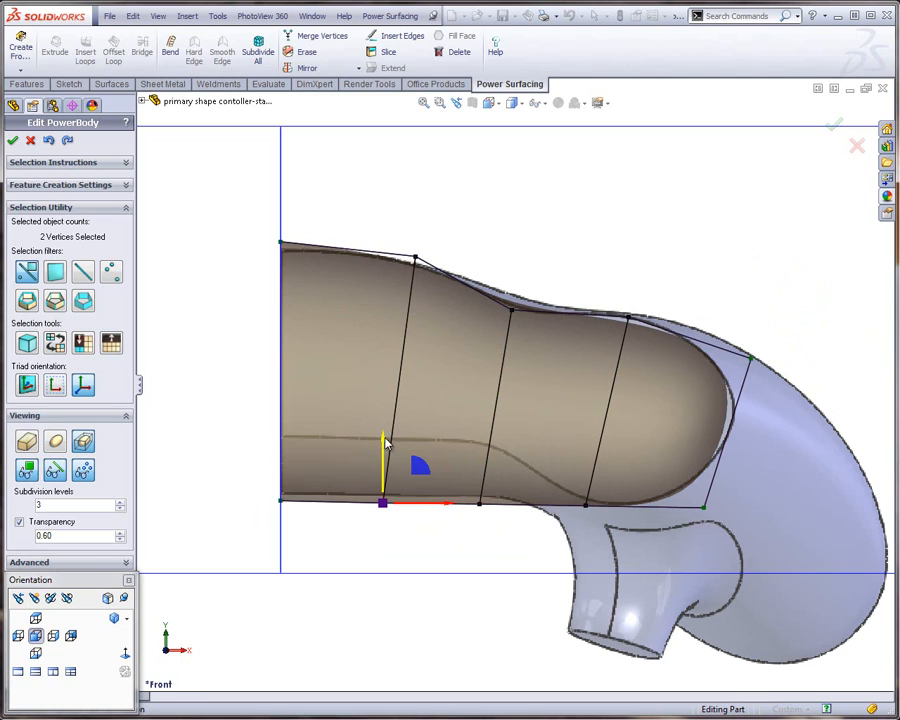
drag(380, 449, 388, 417)
key(ctrl+z)
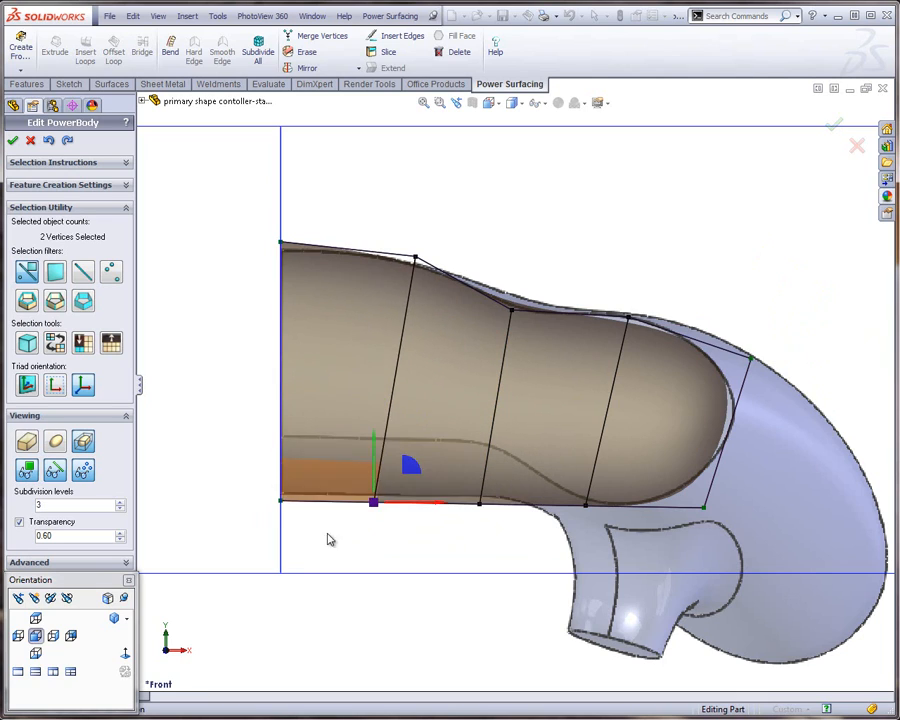
Raise the six lower cage vertices from the Right Plane to the middle loop along Y to meet the reference's lower curve
drag(262, 522, 506, 478)
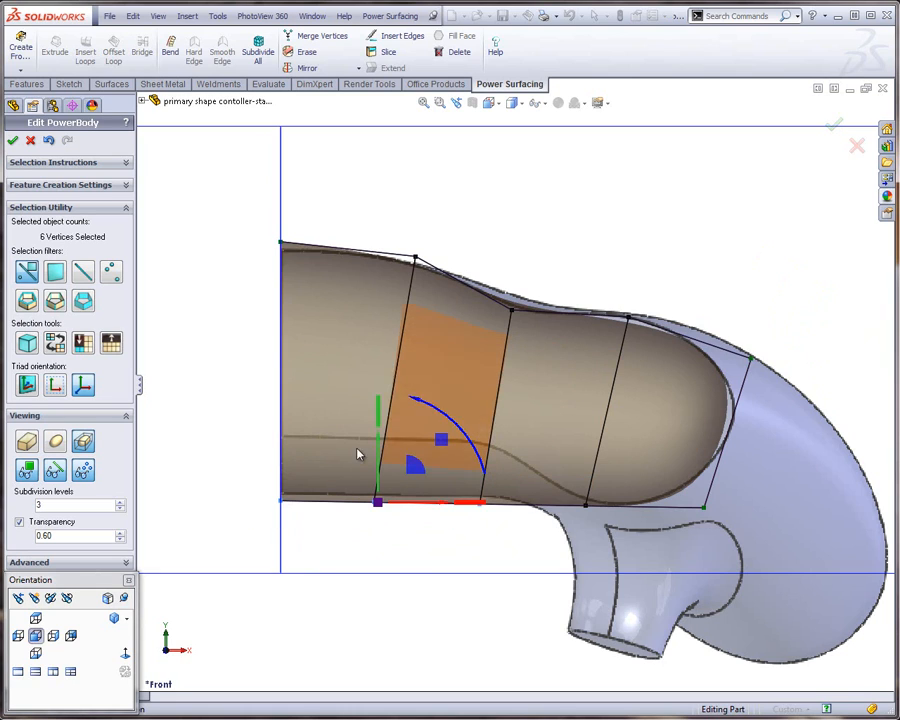
drag(380, 450, 380, 387)
click(424, 551)
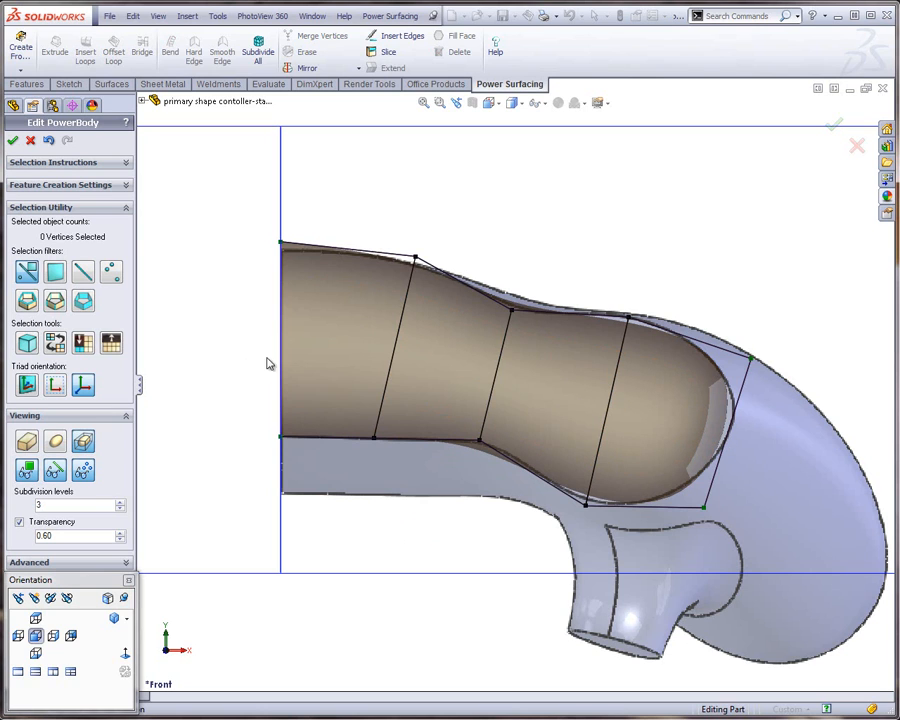
Insert one shape-preserving edge loop midway through the body's ring of upright edges, running from the Right Plane to the end face
click(611, 406)
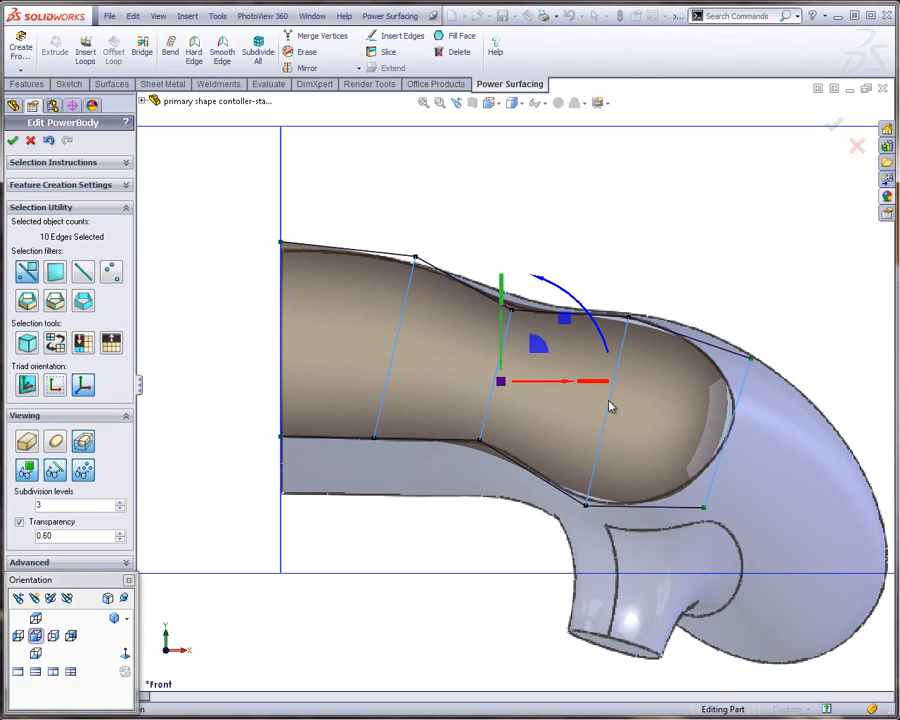
middle_drag(617, 403, 461, 346)
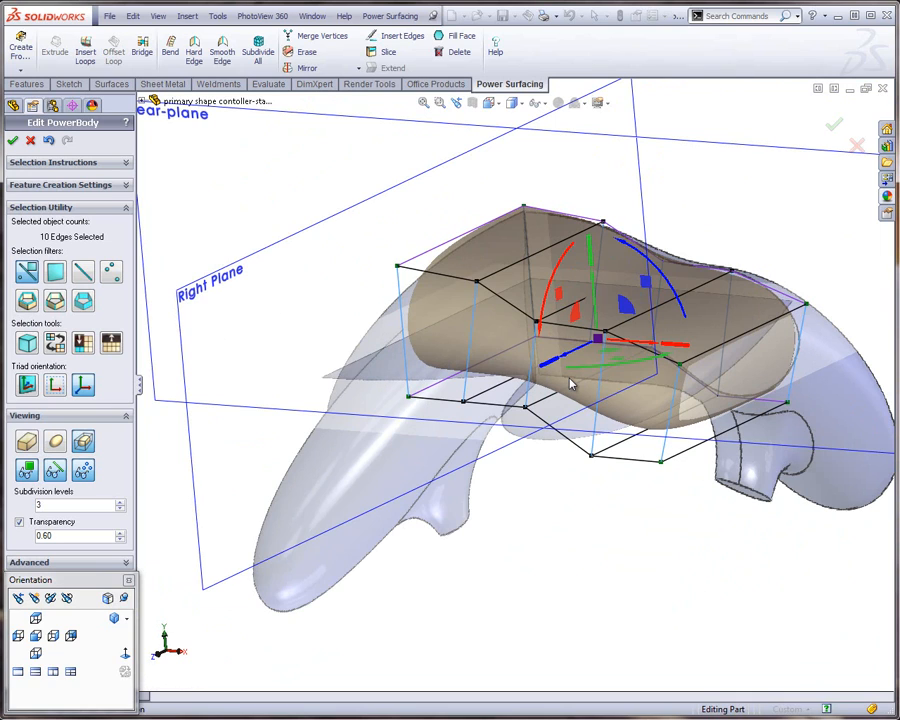
click(35, 635)
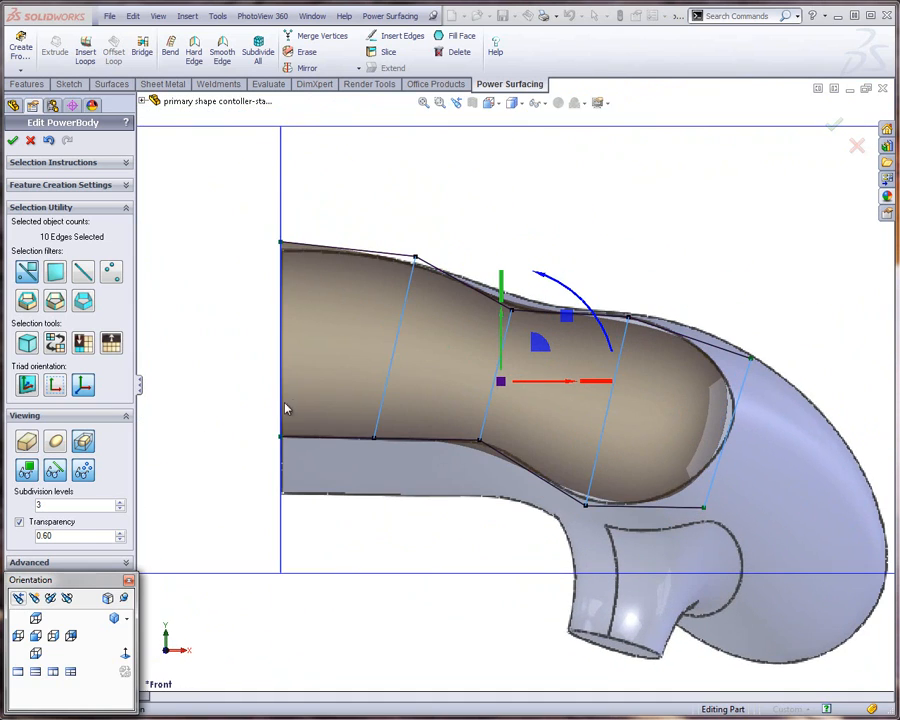
key(s)
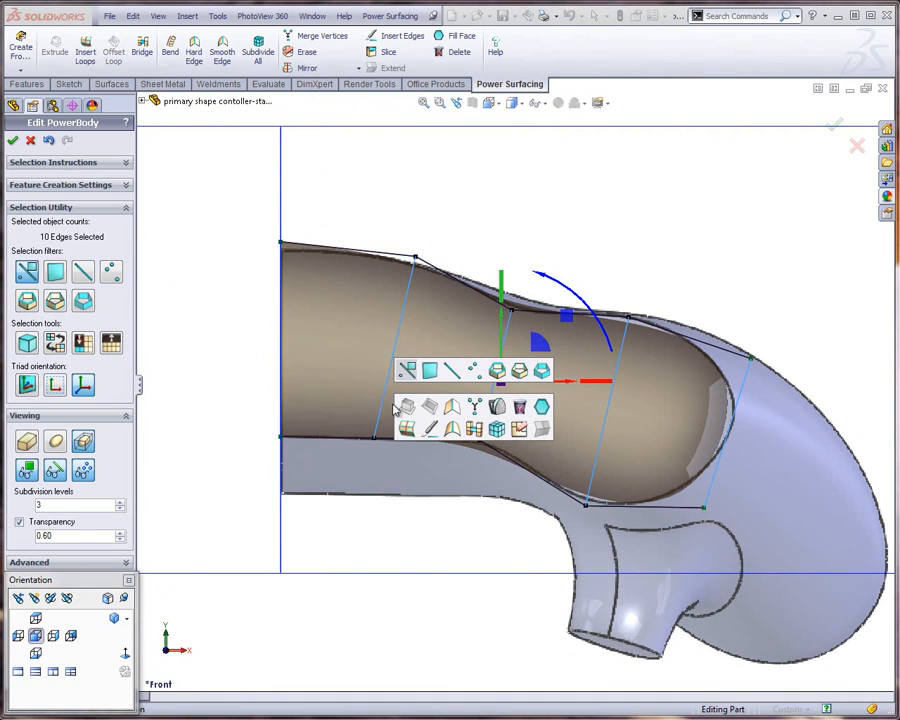
click(406, 429)
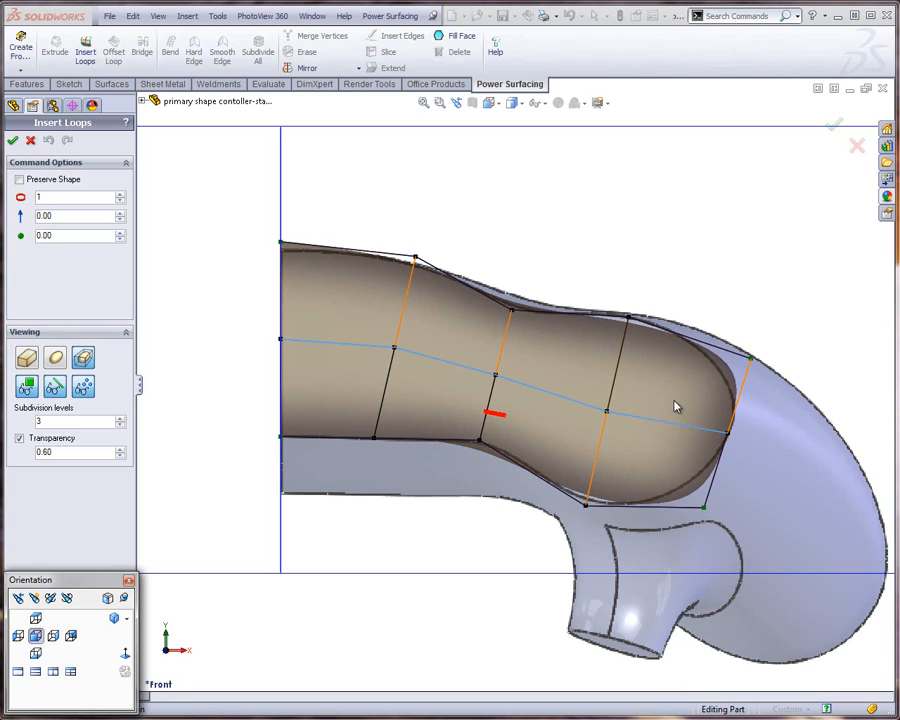
click(19, 180)
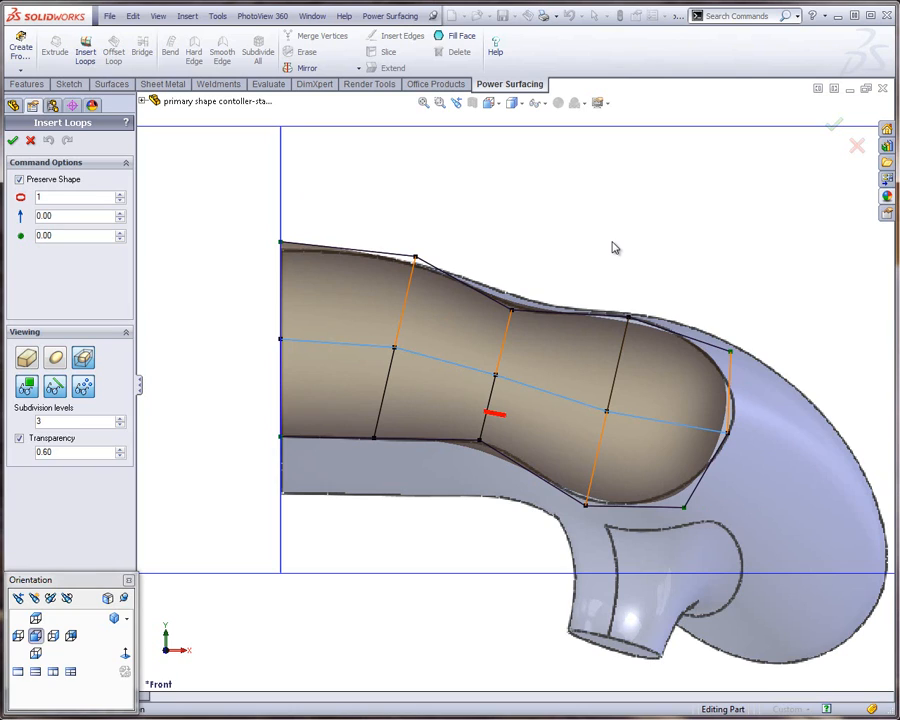
click(13, 141)
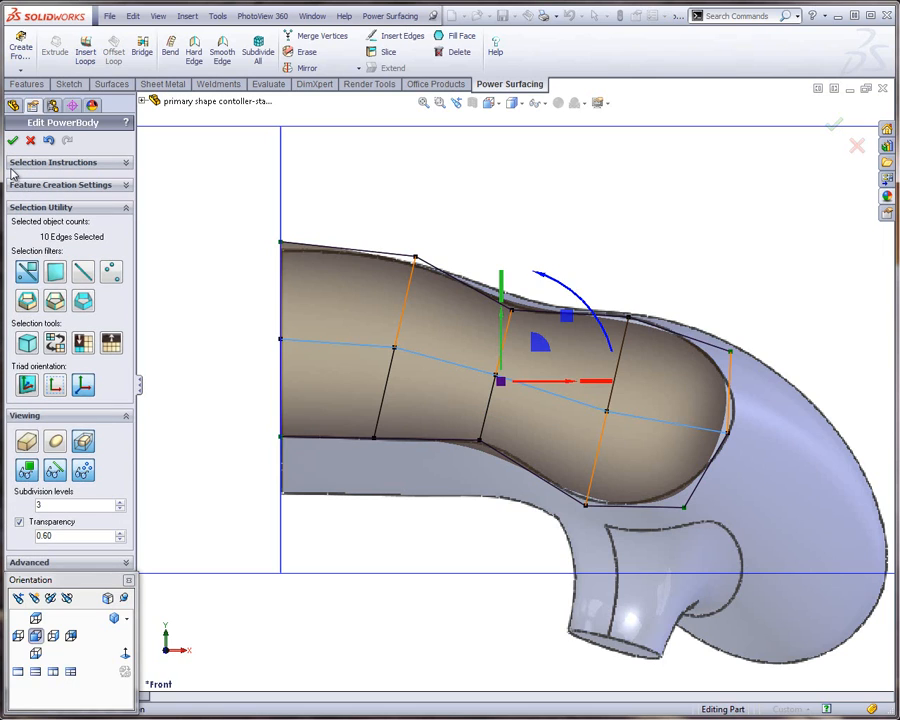
click(532, 229)
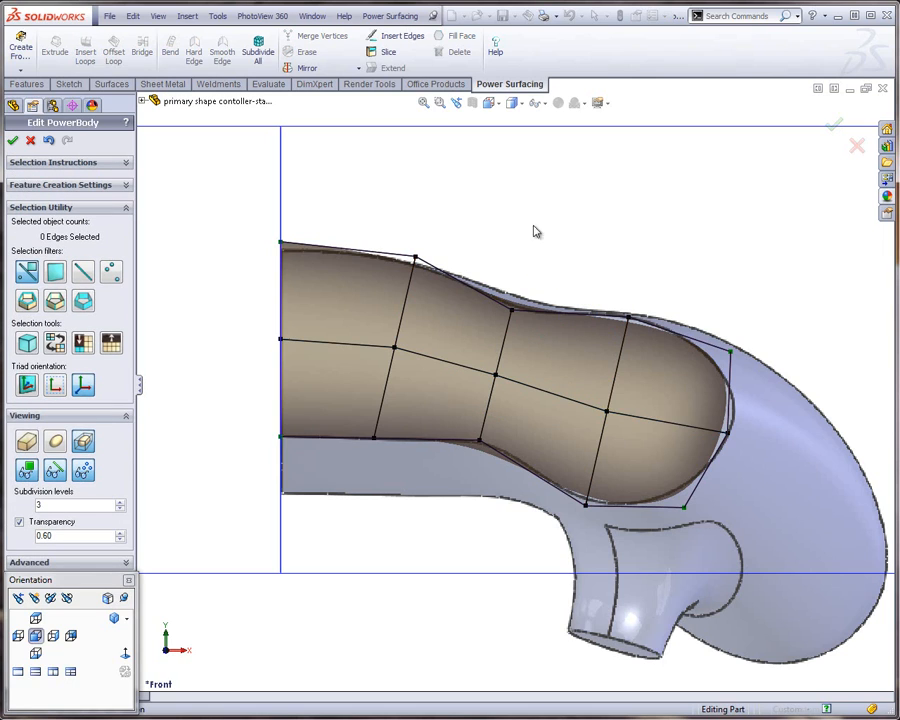
Move the end face's middle vertex pair slightly outward and down, and the outer loop's upper pair up and inward to match the reference
drag(768, 420, 700, 452)
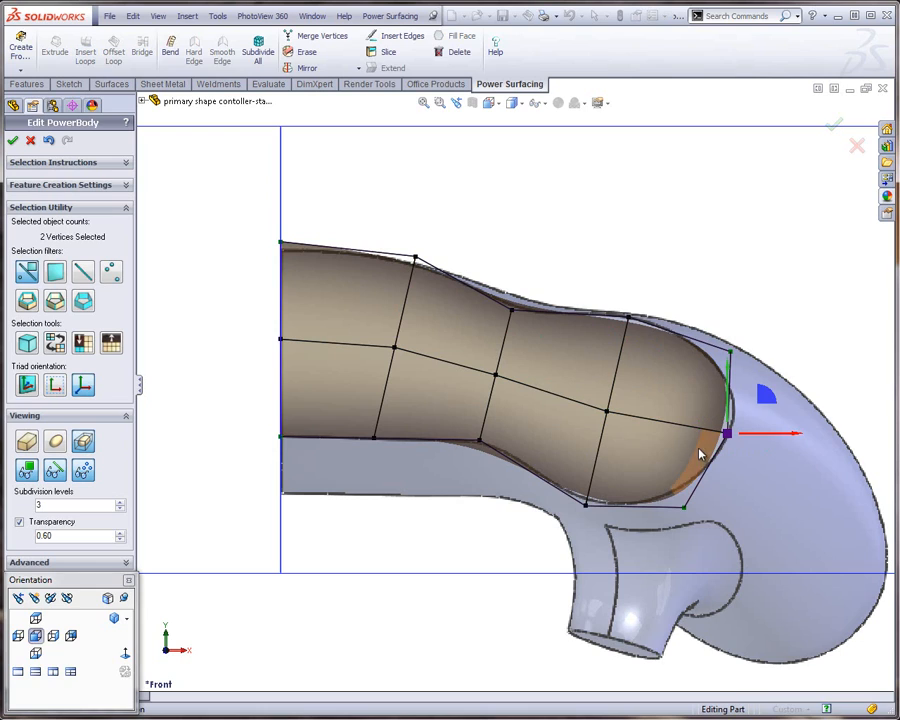
drag(766, 400, 773, 402)
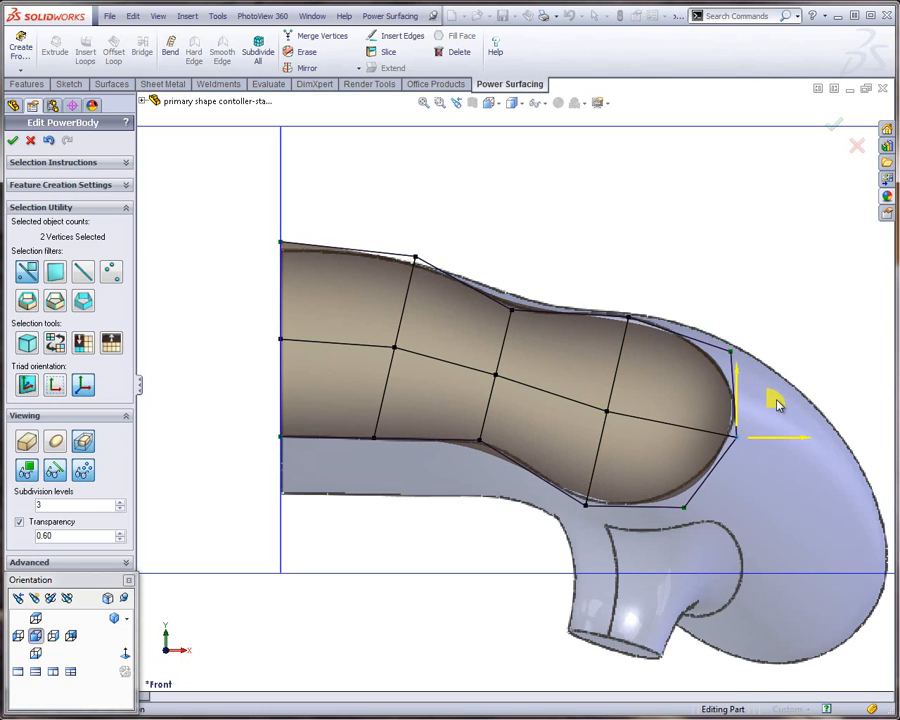
click(620, 275)
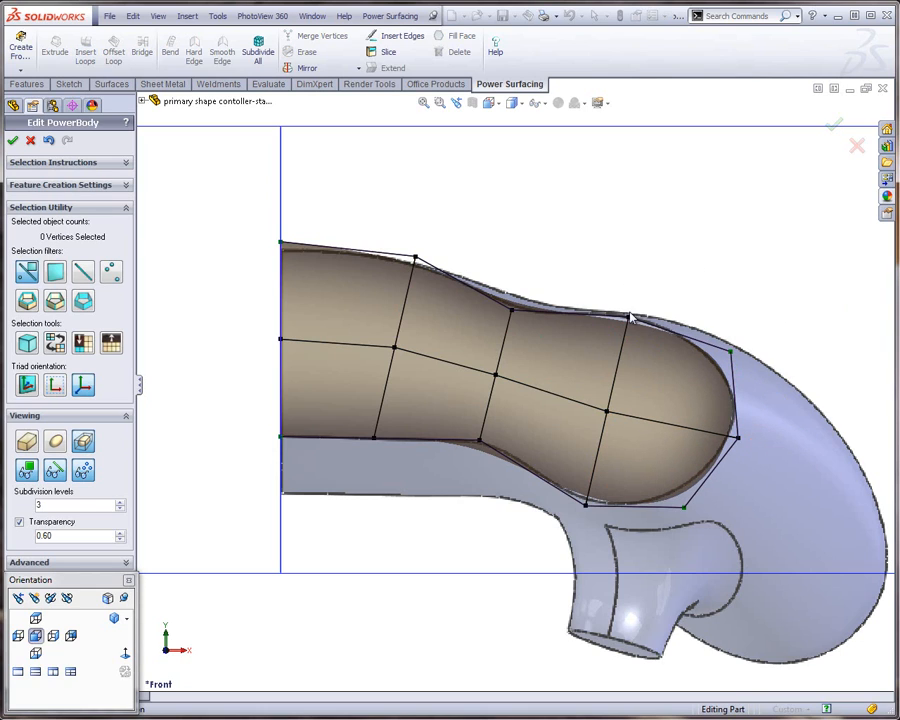
click(629, 316)
drag(665, 281, 656, 276)
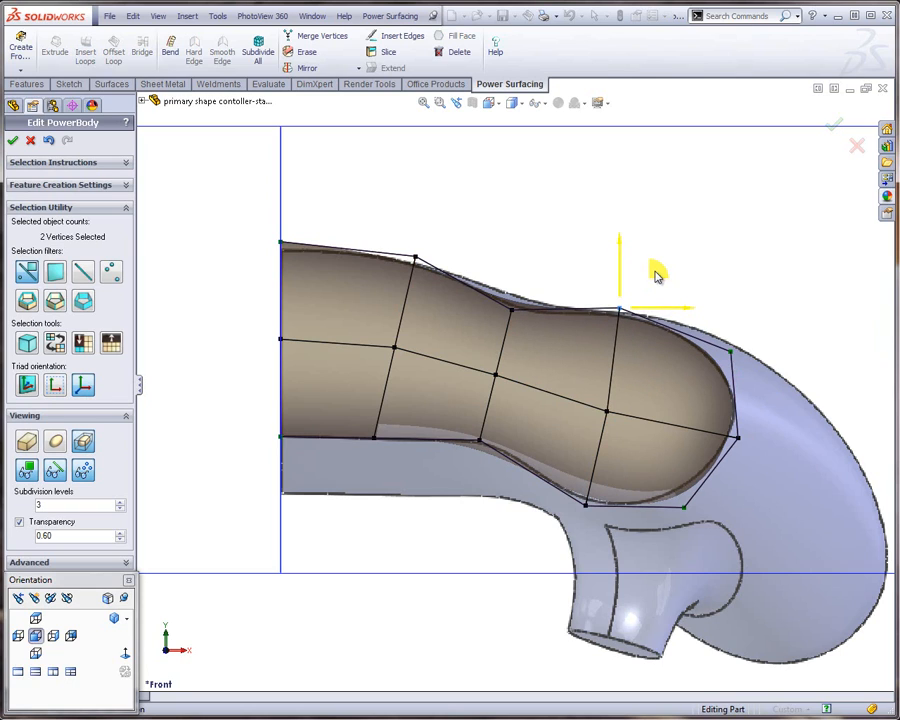
click(524, 511)
Shift the lower vertex pairs of the outer loop and end face inward to follow the reference's lower curve
drag(560, 538, 622, 471)
drag(647, 523, 701, 468)
click(449, 474)
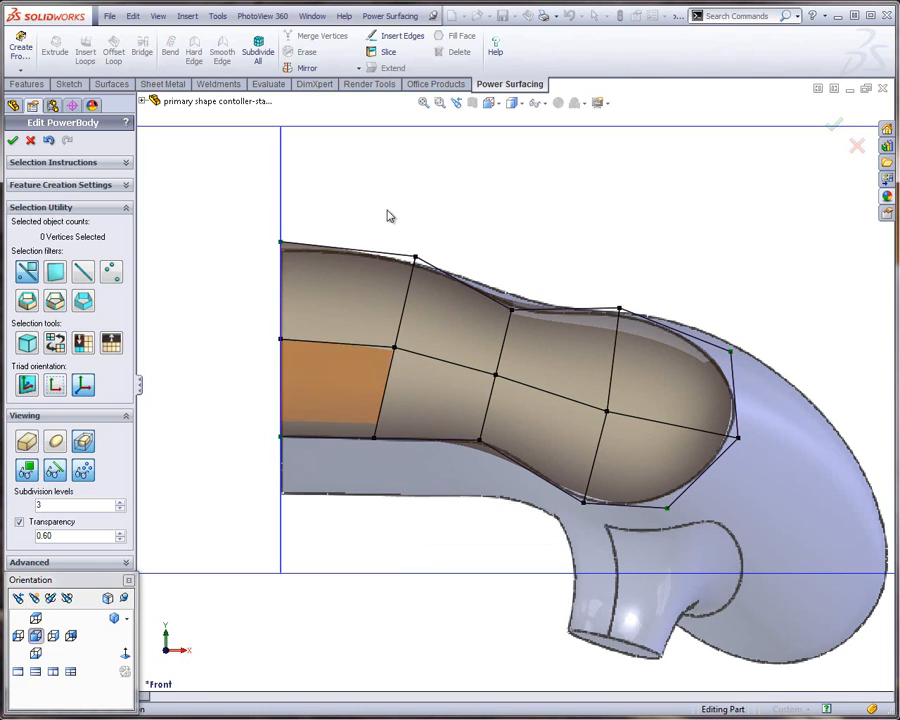
Rotate the six vertices of the inner loop and those of the middle loop in the front view until both loops stand vertical
drag(445, 218, 357, 466)
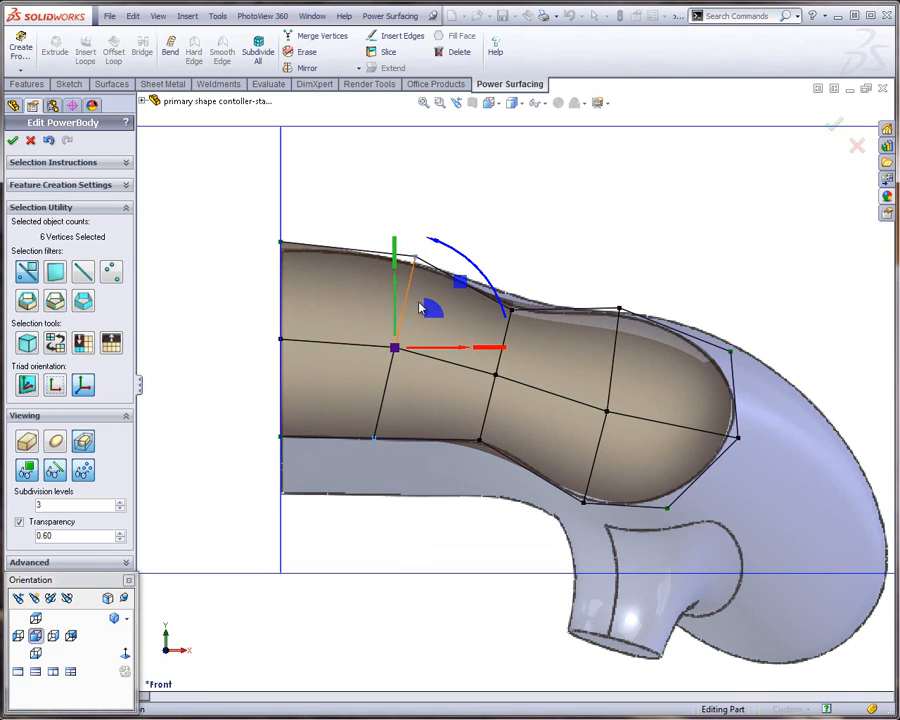
drag(455, 287, 465, 253)
drag(595, 245, 464, 478)
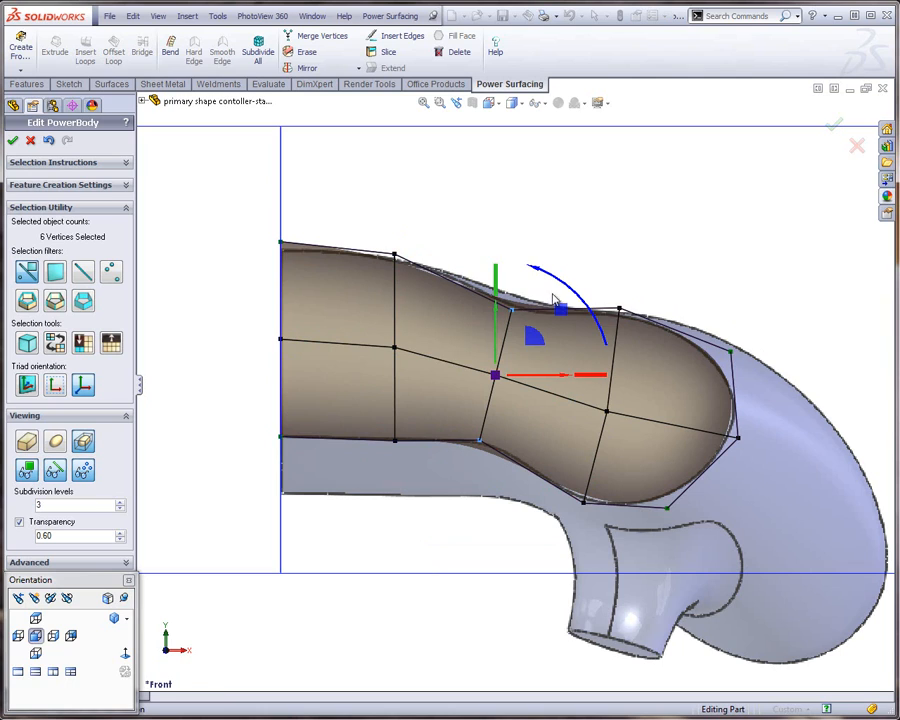
drag(576, 302, 560, 279)
click(670, 279)
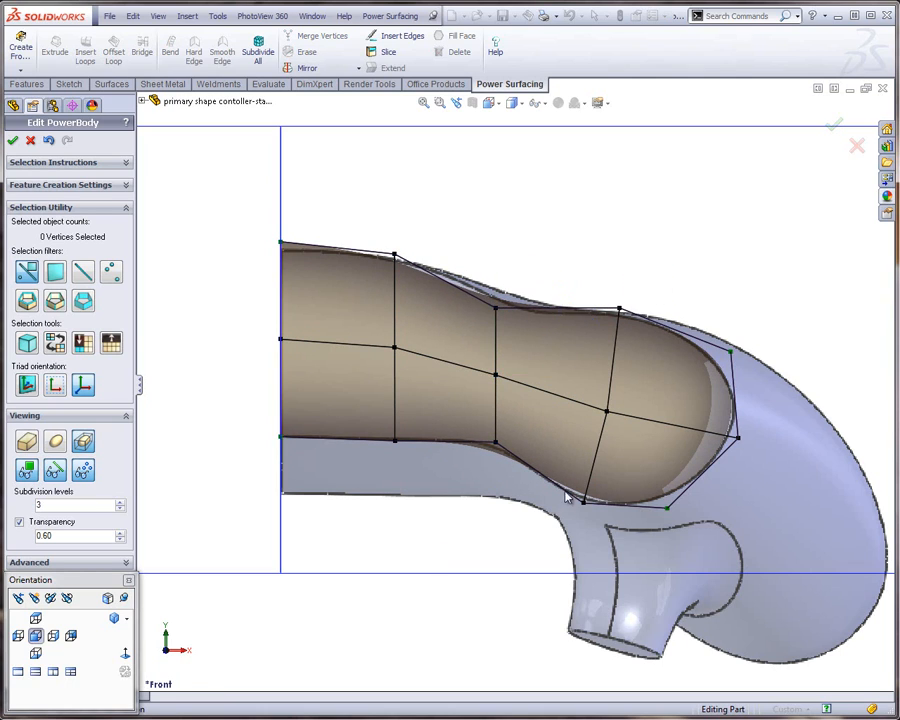
Rotate the outer loop's upper and lower vertices about 11.35° in the front view to bring the loop upright
drag(565, 497, 561, 509)
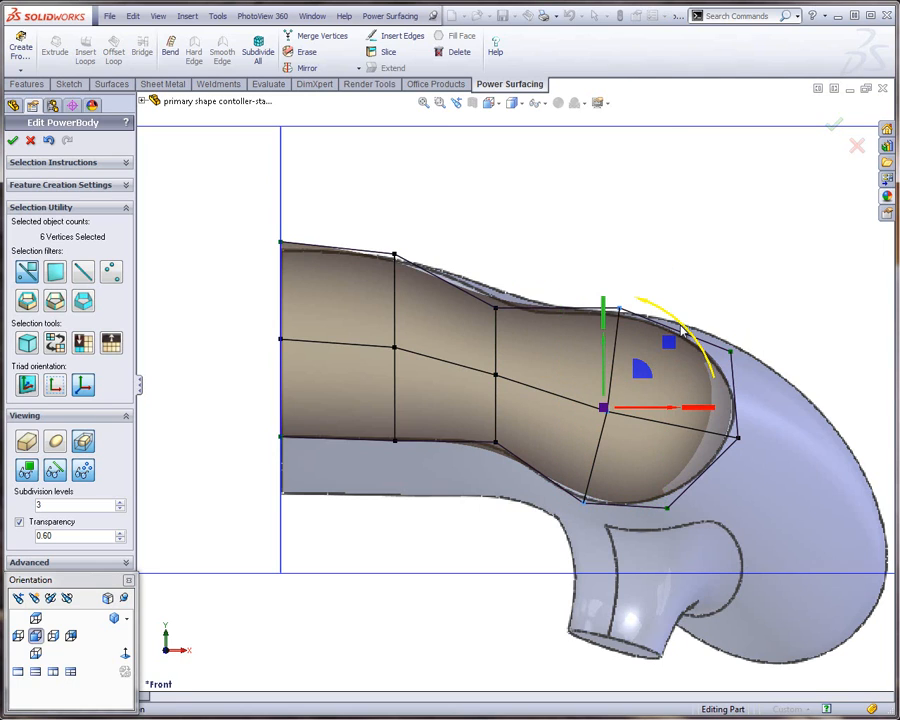
drag(681, 331, 670, 309)
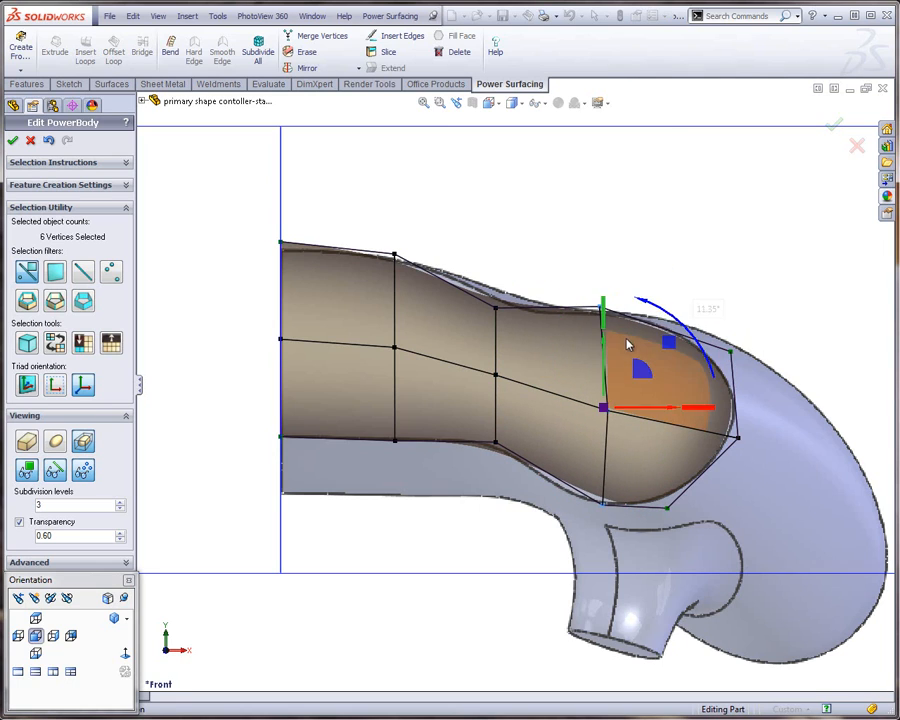
click(578, 275)
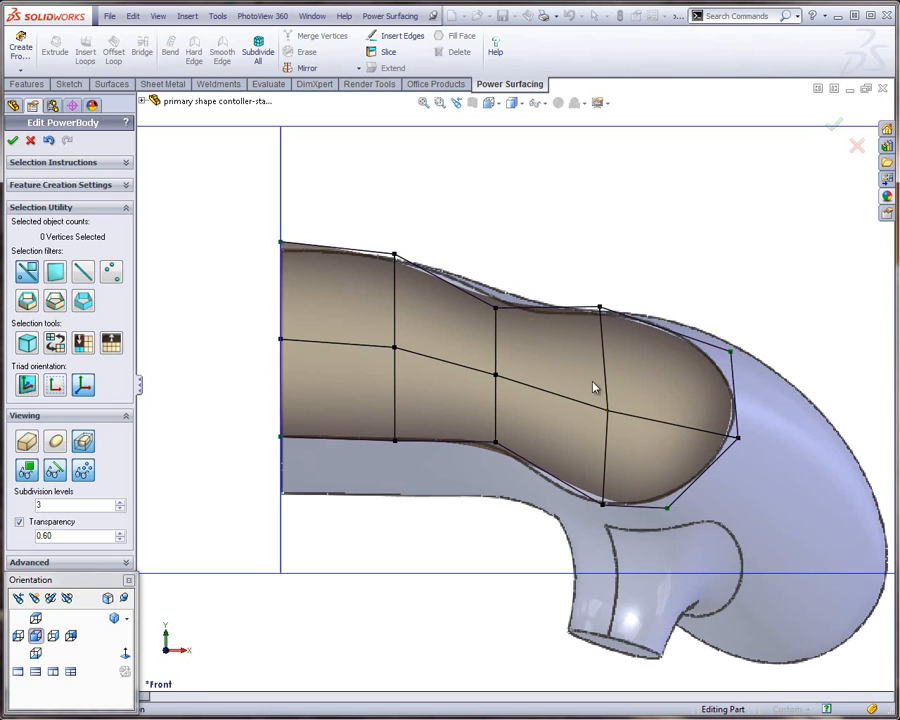
Flatten the outer loop's vertices along X, and scale the middle loop's vertices along X to about 0.01
drag(563, 256, 630, 535)
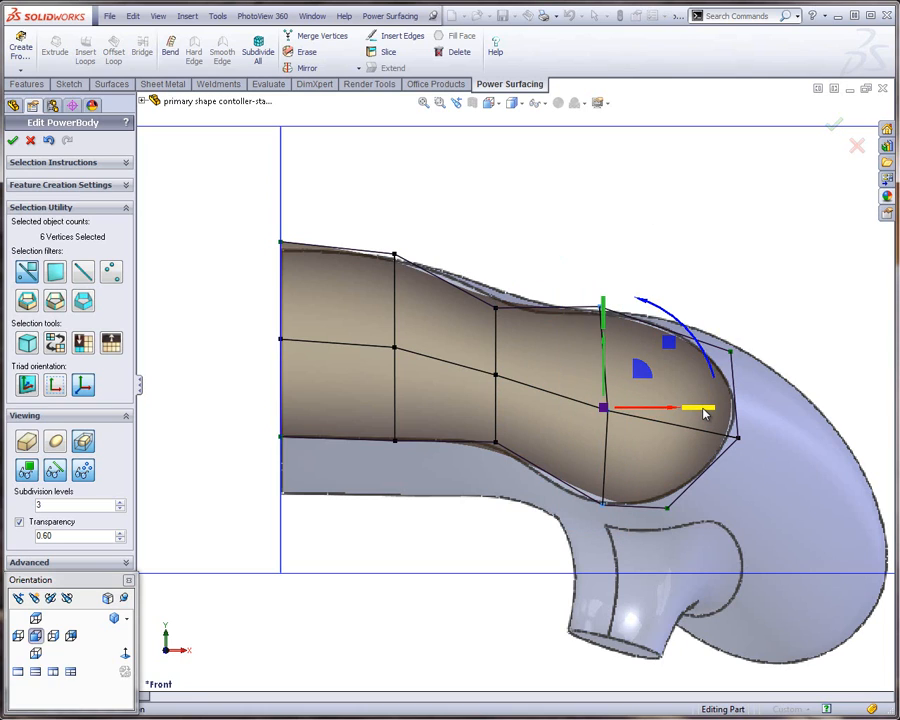
drag(704, 414, 563, 422)
drag(505, 428, 502, 427)
click(482, 587)
drag(525, 262, 476, 432)
drag(590, 375, 496, 390)
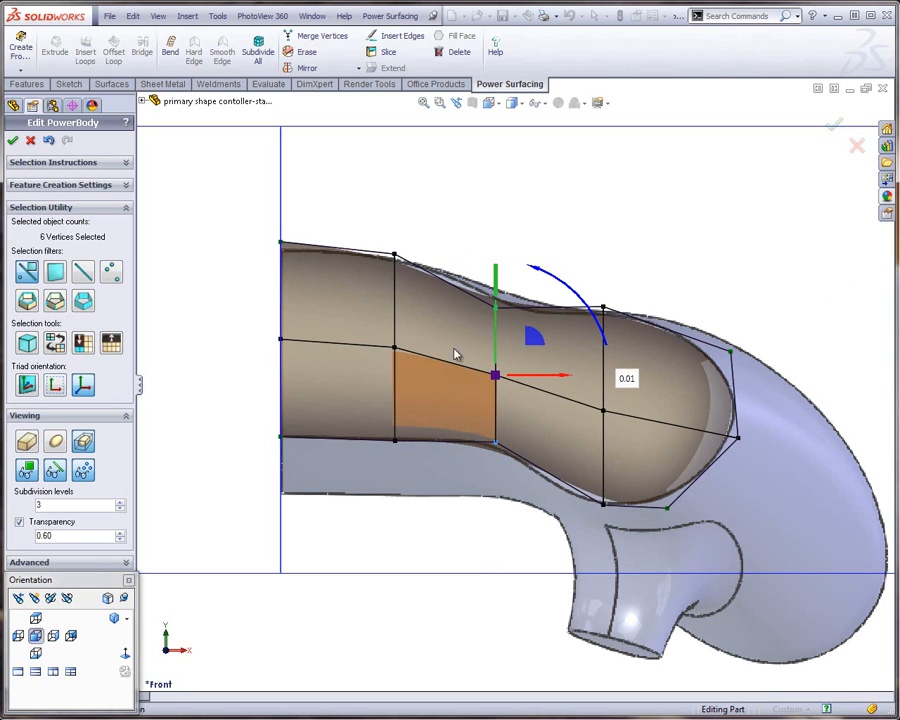
click(526, 236)
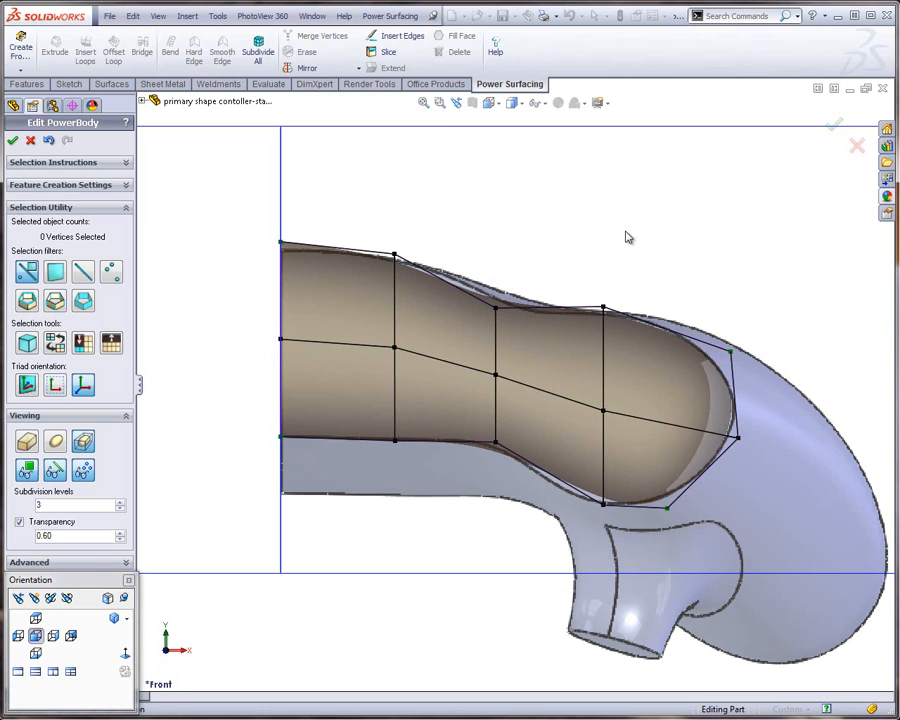
Move the inner loop's six vertices slightly outward along X, away from the Right Plane
drag(634, 244, 576, 540)
drag(413, 212, 370, 495)
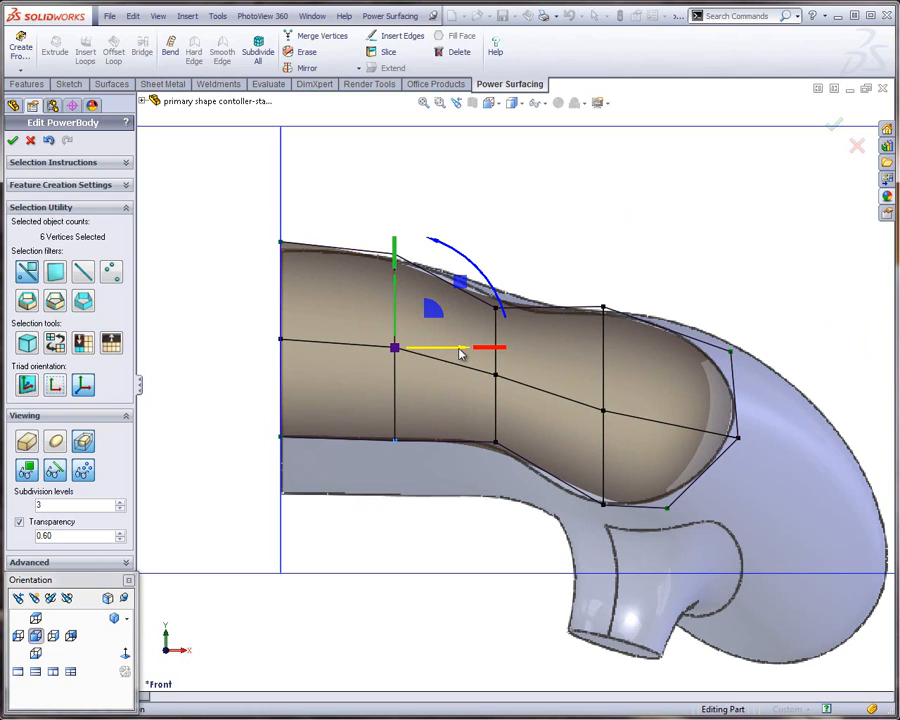
mouse_move(461, 350)
mouse_down()
mouse_move(485, 352)
mouse_move(474, 356)
mouse_up()
click(512, 231)
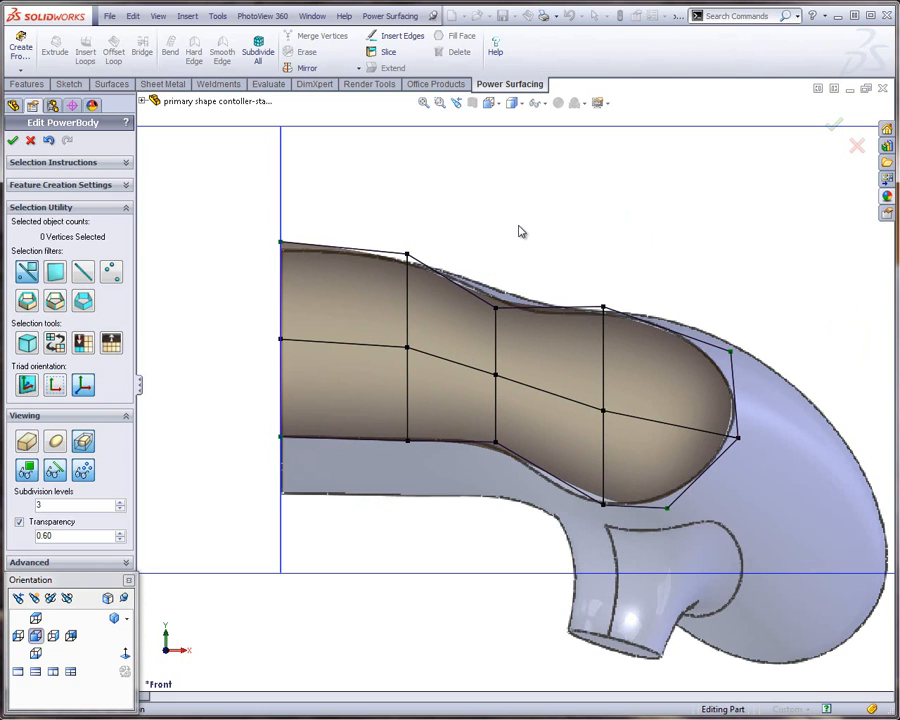
In the top view, move the 15 front cage vertices forward along Z to the reference body's centre front edge
click(36, 618)
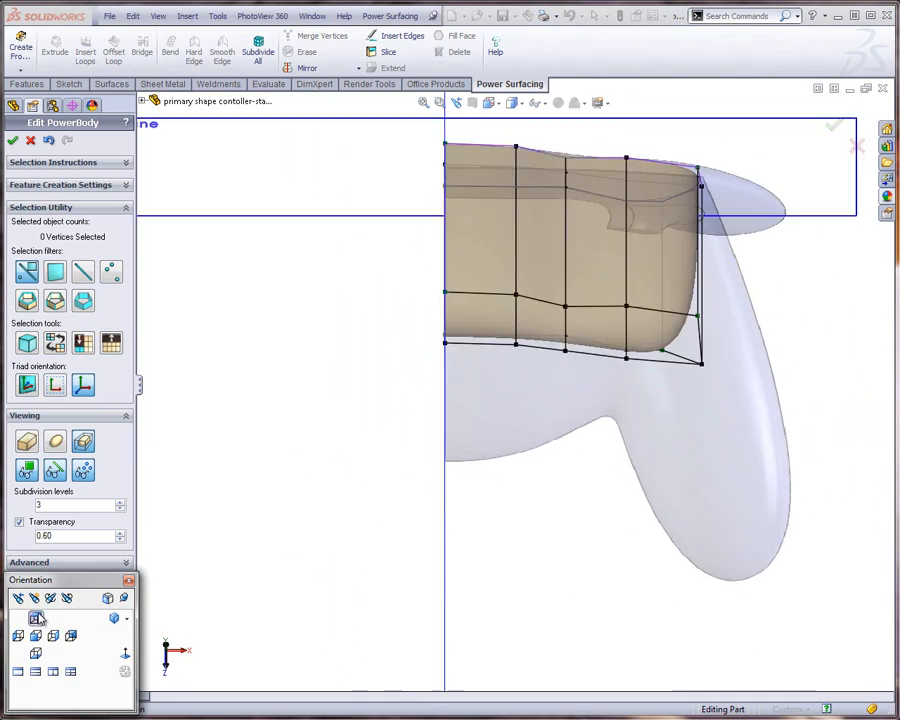
scroll(467, 422, up, 1)
scroll(446, 421, down, 1)
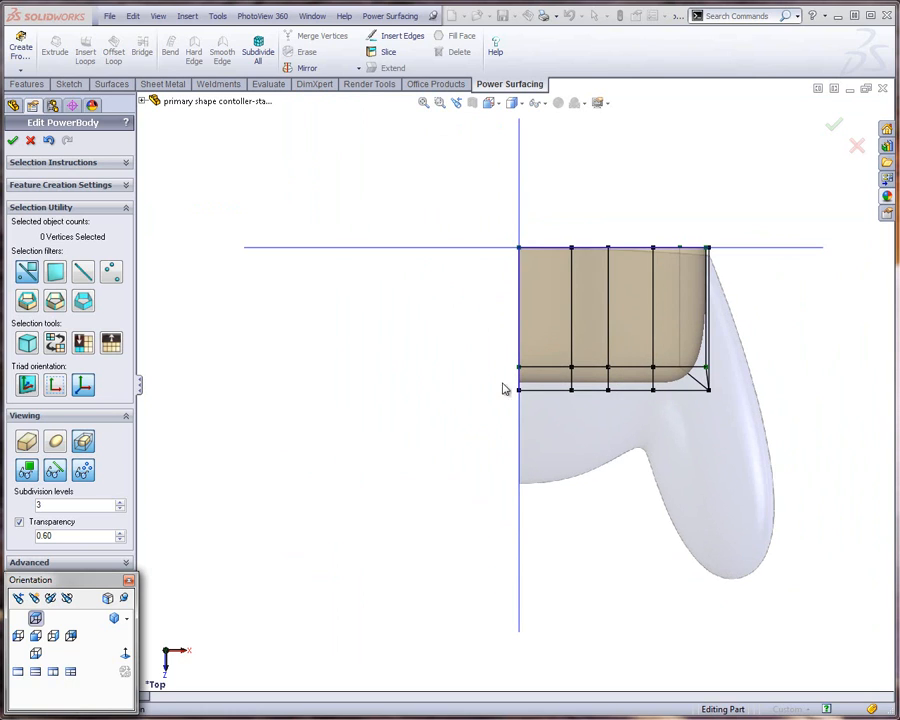
scroll(762, 330, down, 1)
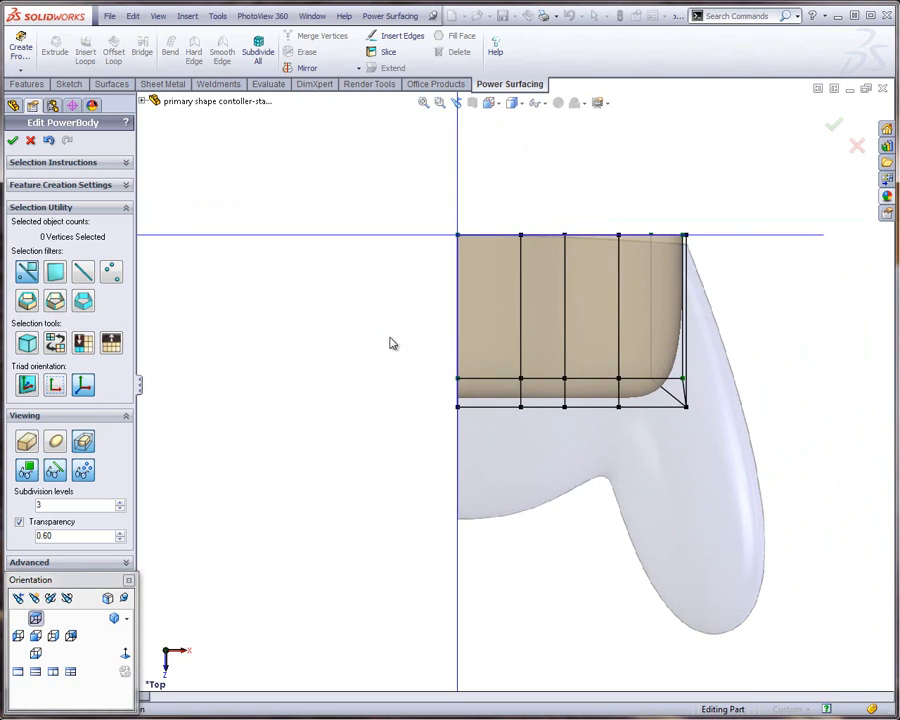
drag(382, 334, 775, 458)
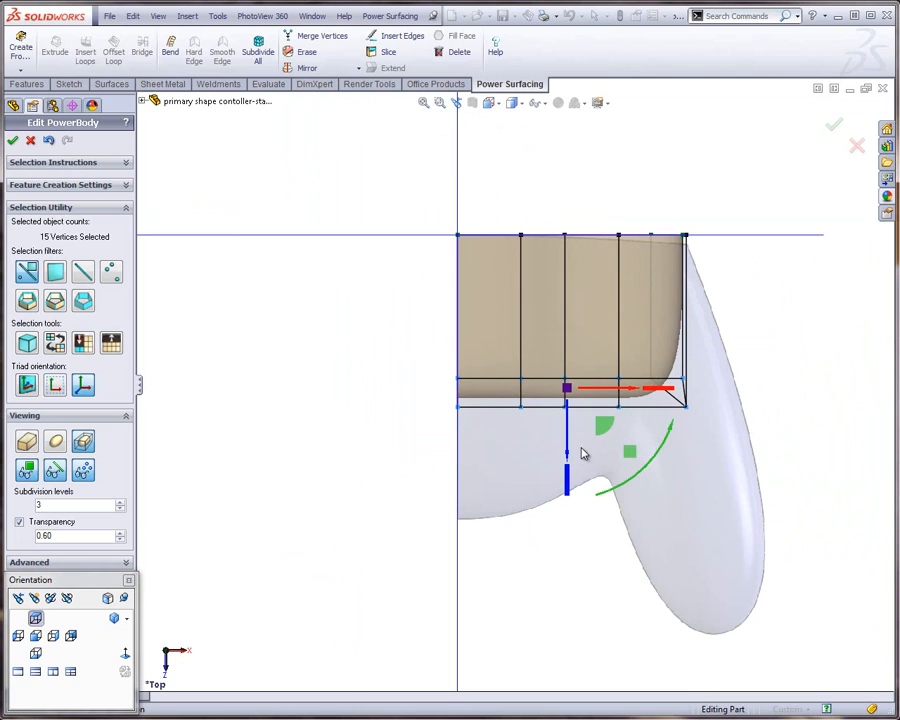
drag(567, 448, 559, 568)
click(491, 624)
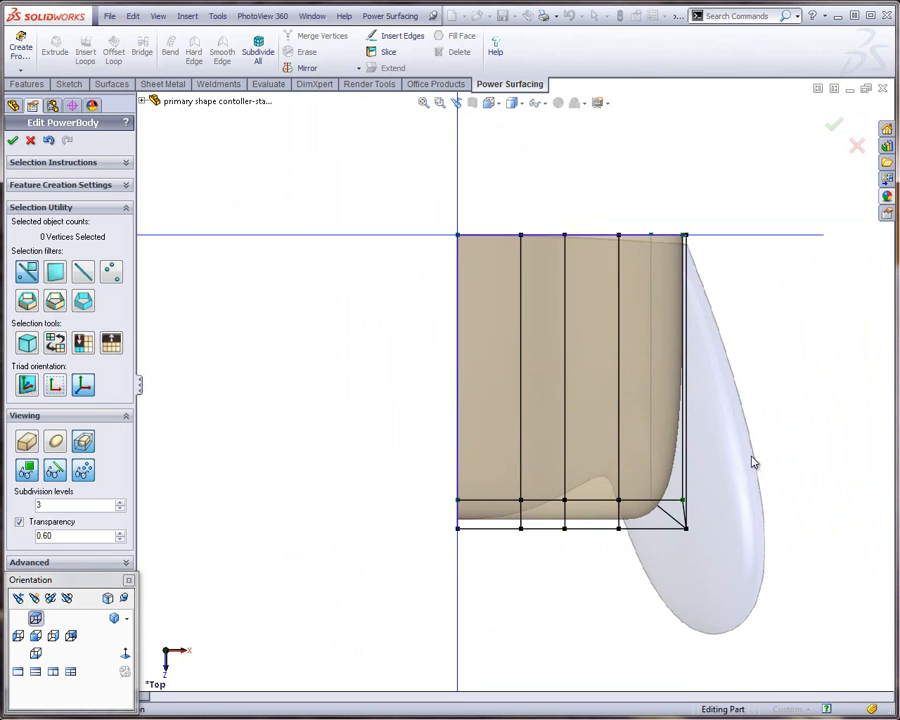
Move the two outer front corner faces forward and outward in the top view to the tip of the reference grip
middle_drag(691, 500, 673, 390)
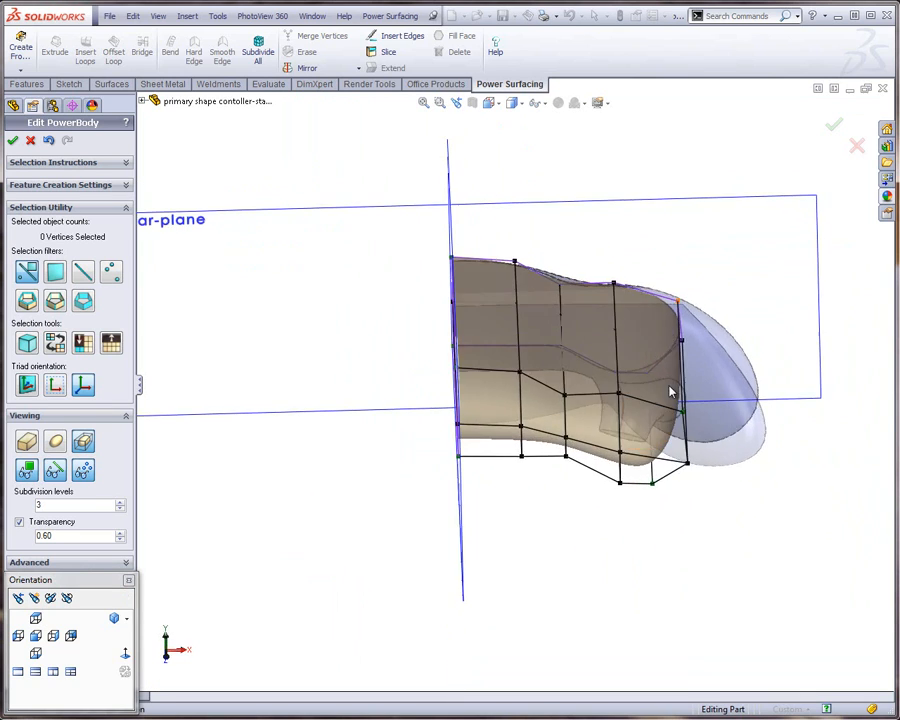
click(664, 424)
ctrl+click(643, 464)
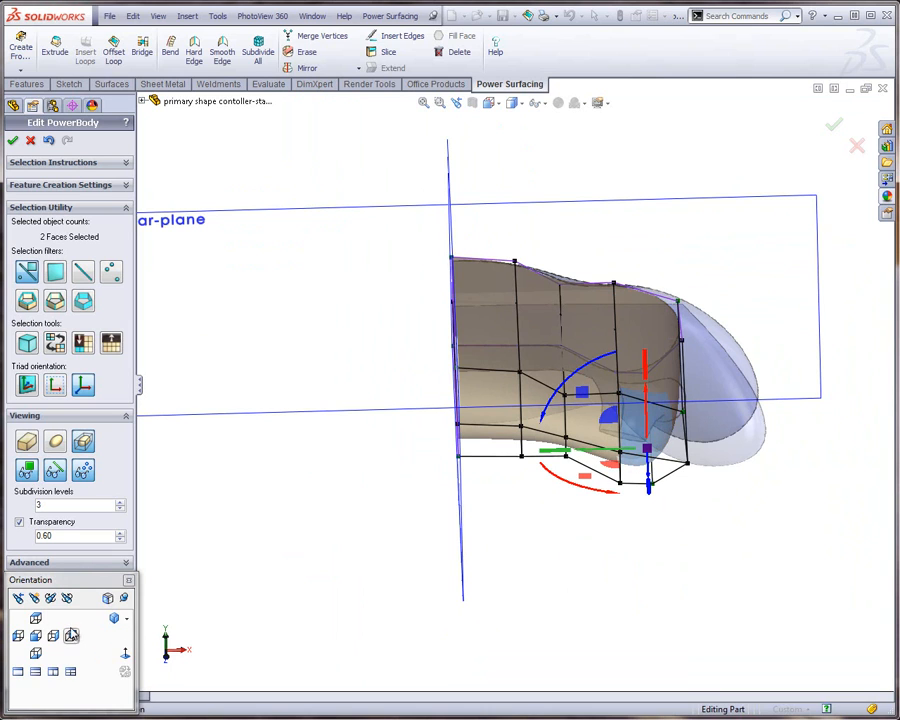
click(35, 618)
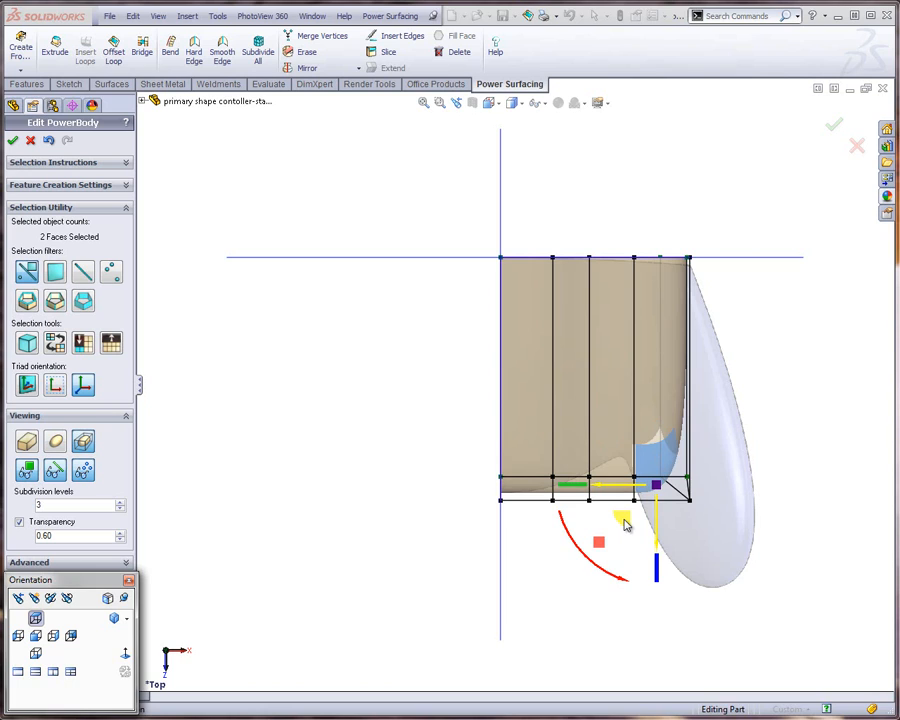
drag(624, 524, 697, 625)
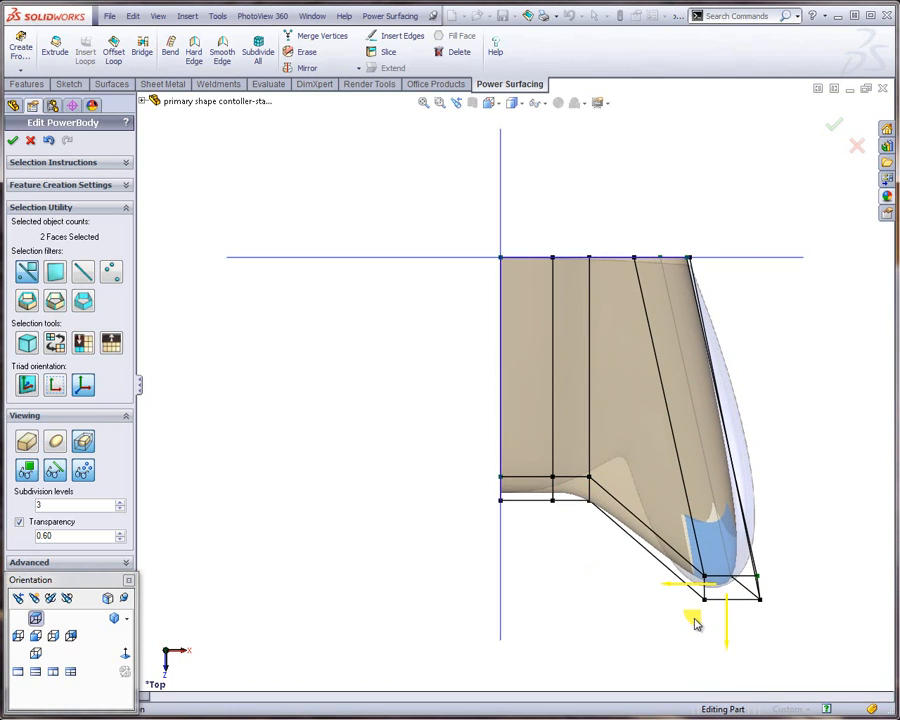
click(569, 590)
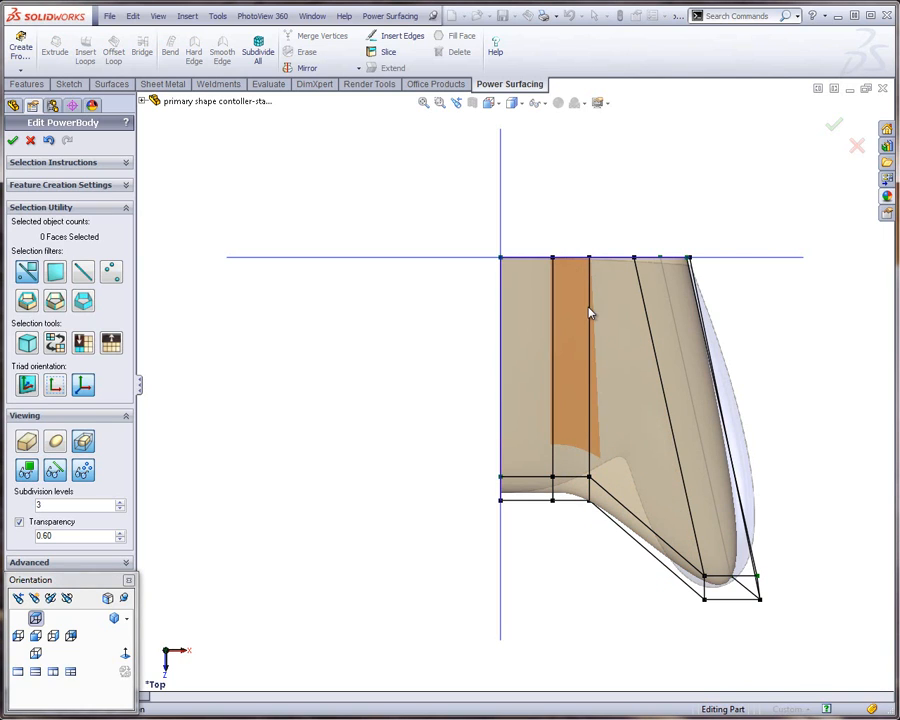
Insert one edge loop across the six slanted edges between the centre section and the grip, with Preserve Shape off
double_click(641, 526)
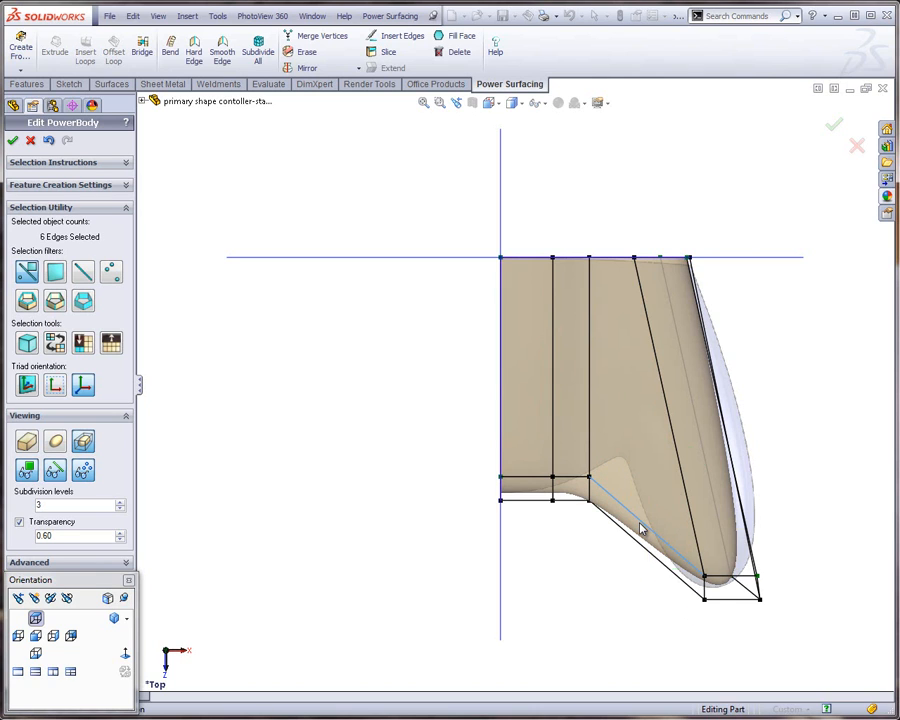
middle_drag(641, 514, 635, 215)
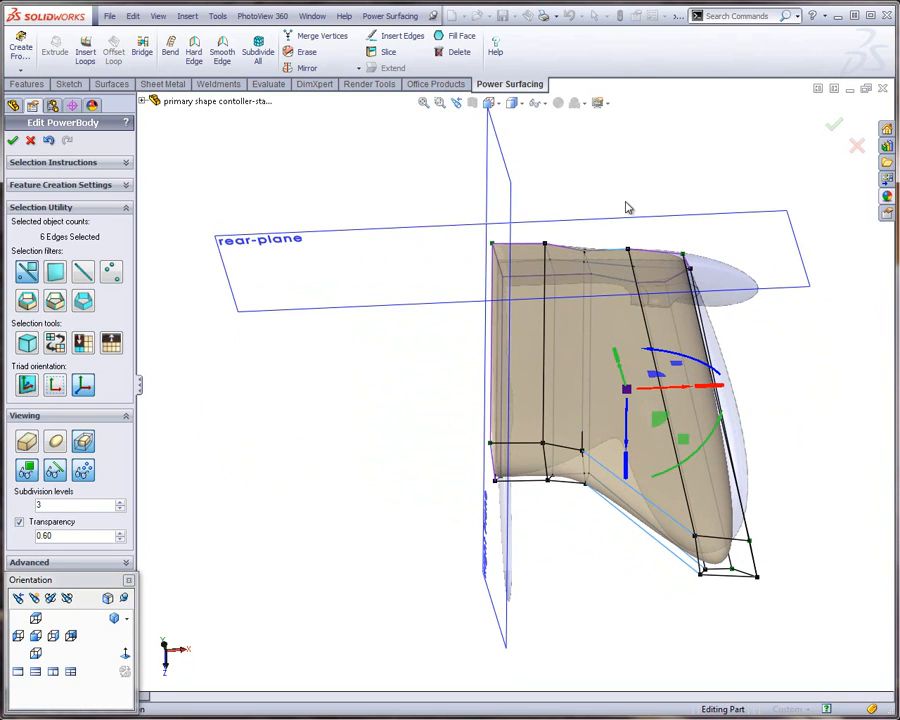
right_click(635, 503)
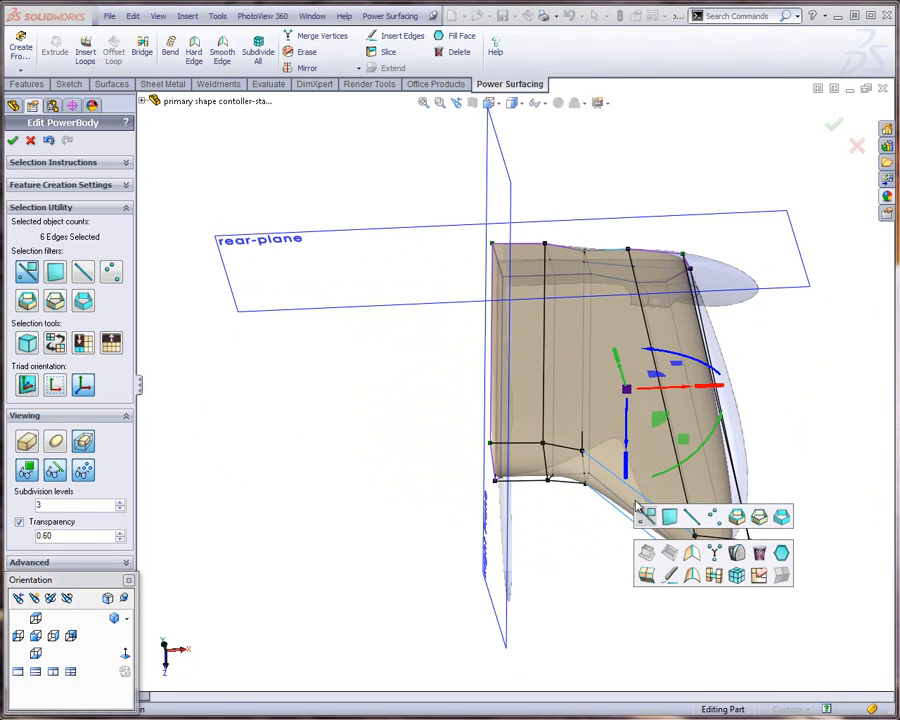
click(646, 575)
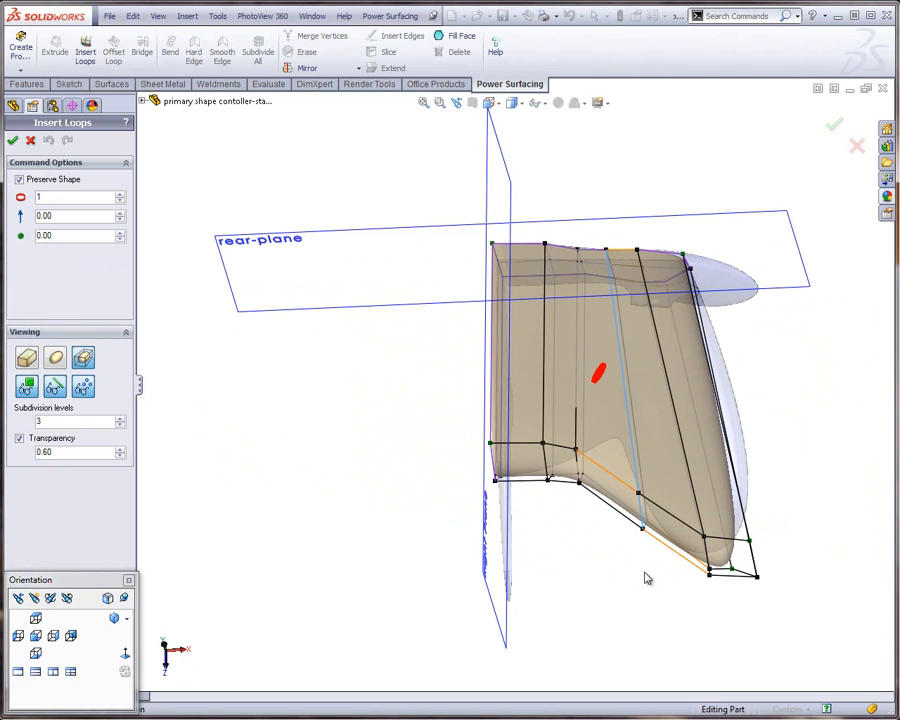
click(37, 619)
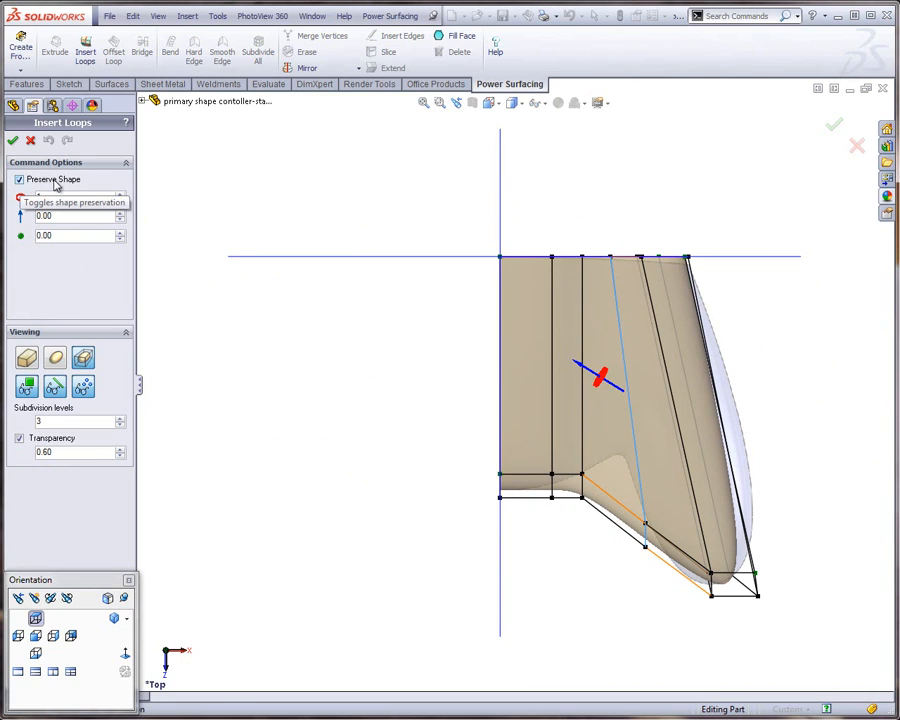
click(19, 180)
click(19, 180)
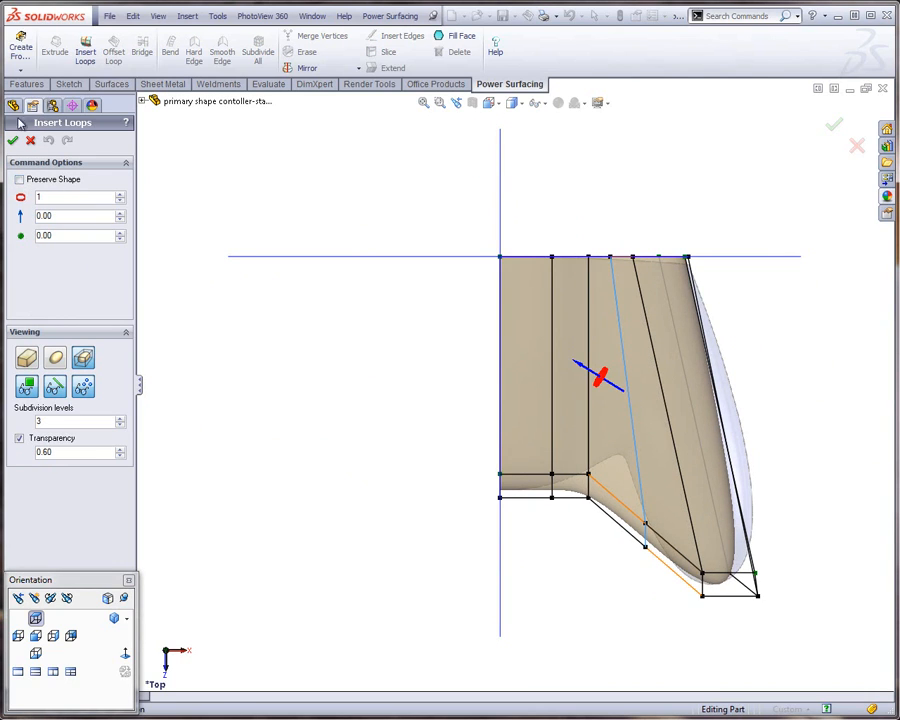
click(13, 142)
Show the smooth subdivided body and move the new loop's three front vertices back and inward to the reference notch beside the grip
click(613, 563)
drag(617, 586, 666, 493)
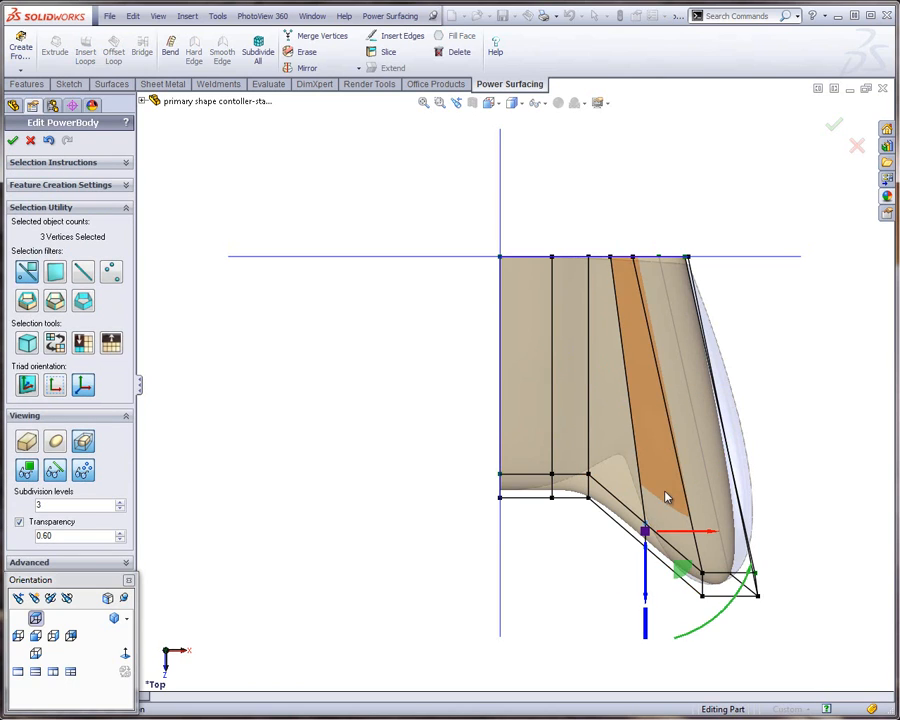
click(197, 452)
click(56, 446)
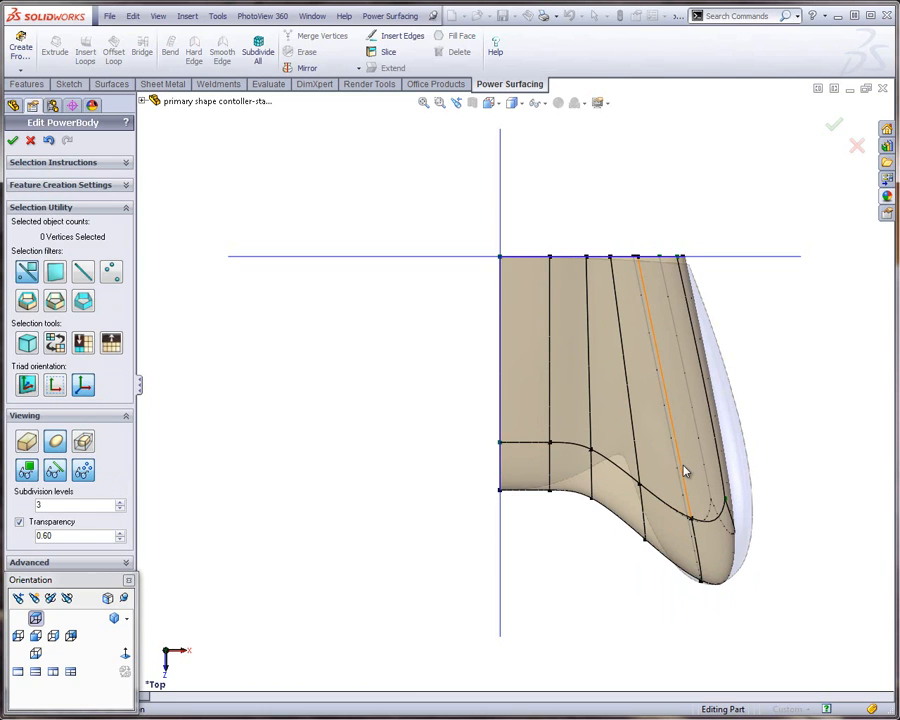
scroll(675, 482, down, 3)
drag(558, 601, 589, 528)
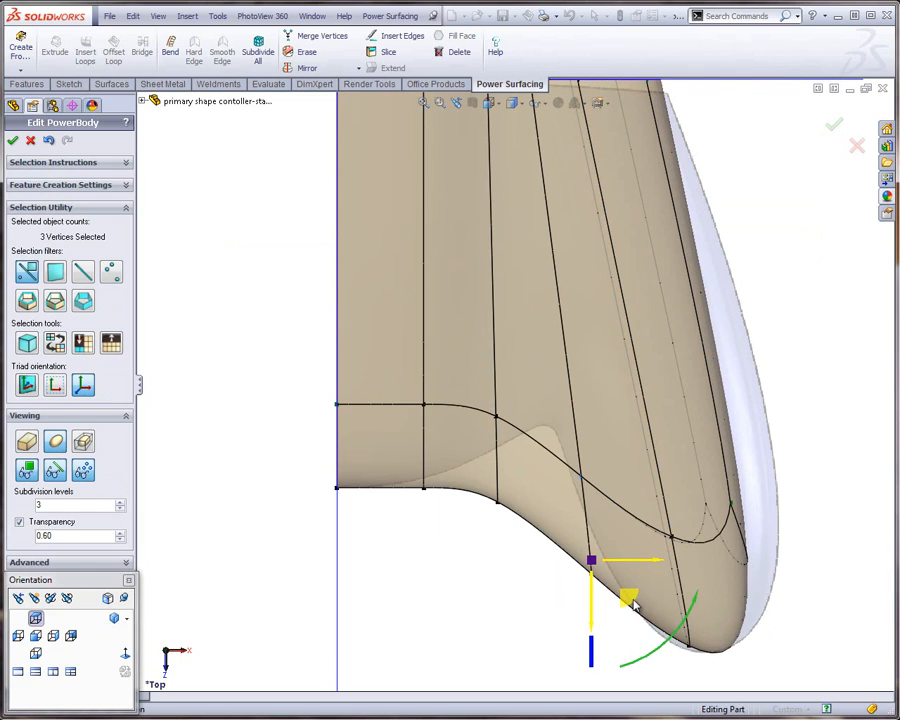
drag(630, 601, 585, 394)
click(527, 624)
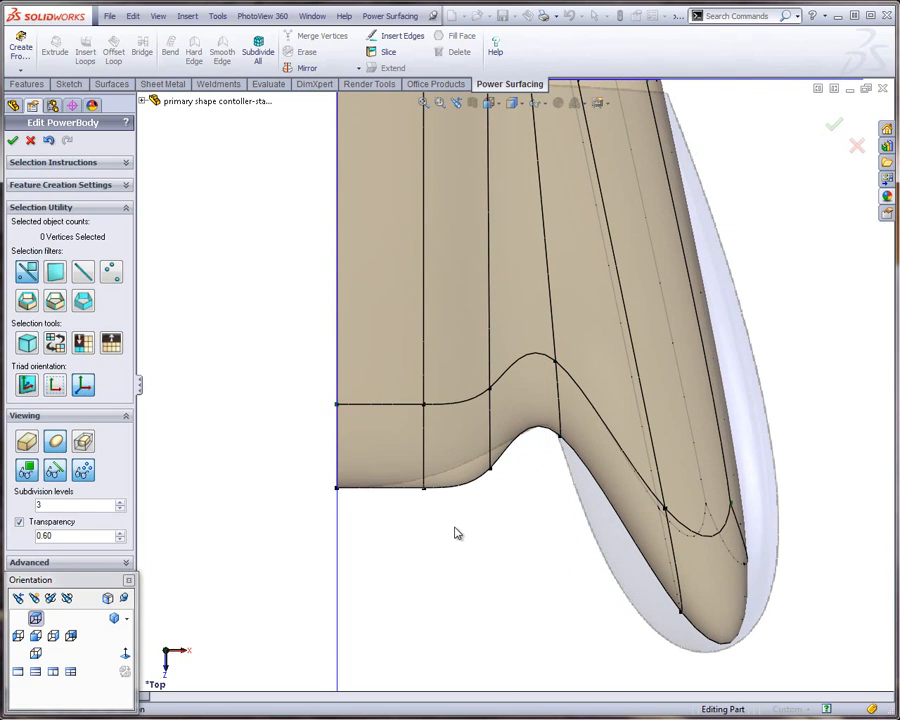
Move the three front vertices of the loop just inside the notch outward and back onto the reference front curve
drag(455, 533, 500, 337)
drag(528, 518, 573, 472)
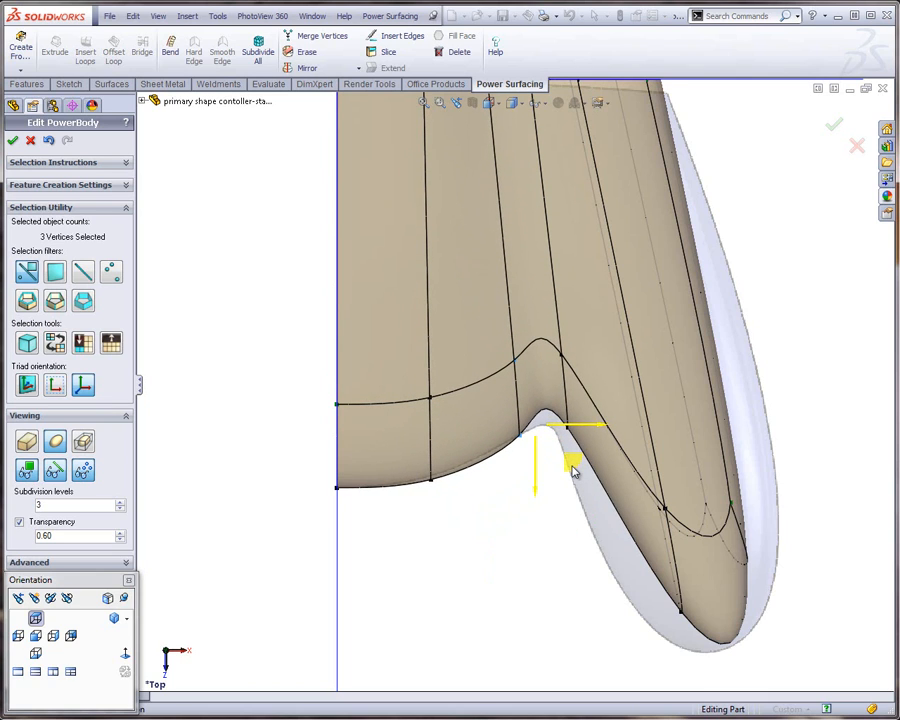
click(460, 524)
Adjust the front vertices of the loop nearest the centre plane to the reference curve, and move the notch's outer three vertices slightly forward
click(475, 430)
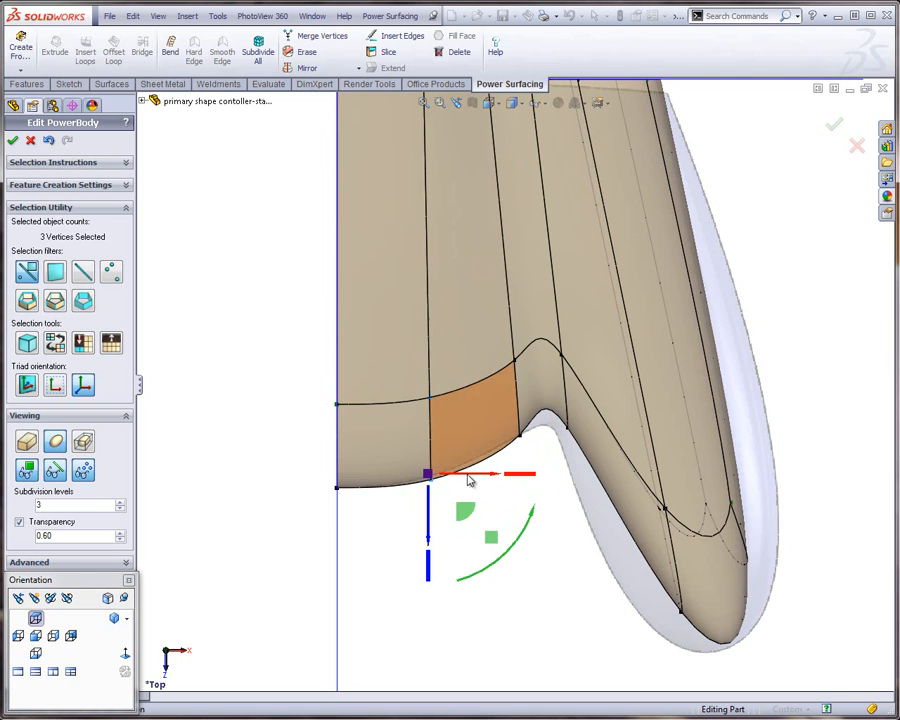
mouse_move(462, 512)
mouse_down()
mouse_move(472, 498)
mouse_move(459, 511)
mouse_up()
drag(530, 474, 572, 455)
click(558, 424)
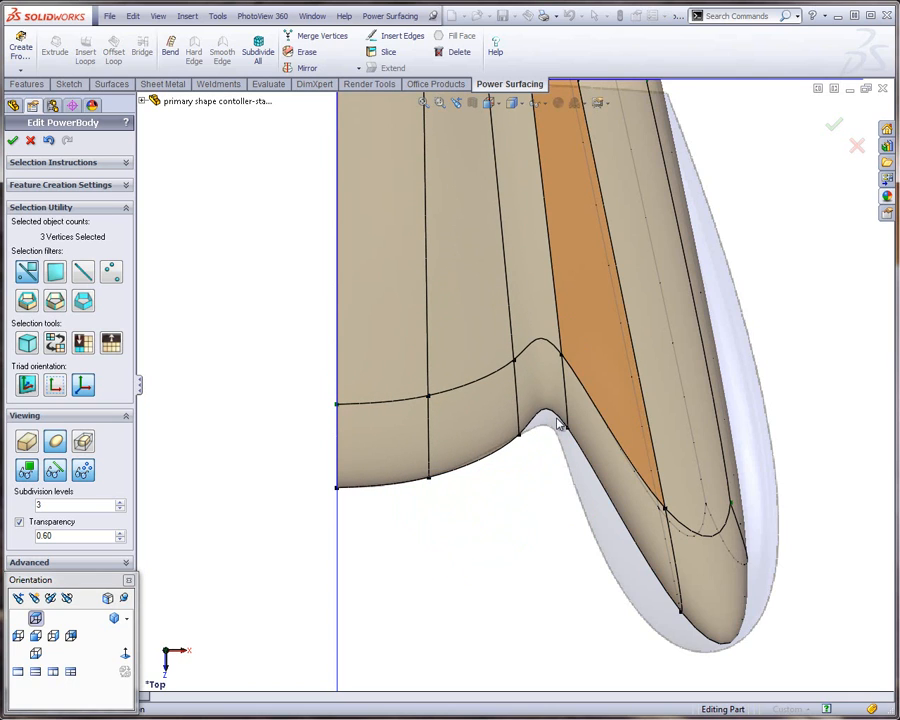
drag(583, 395, 583, 422)
click(538, 631)
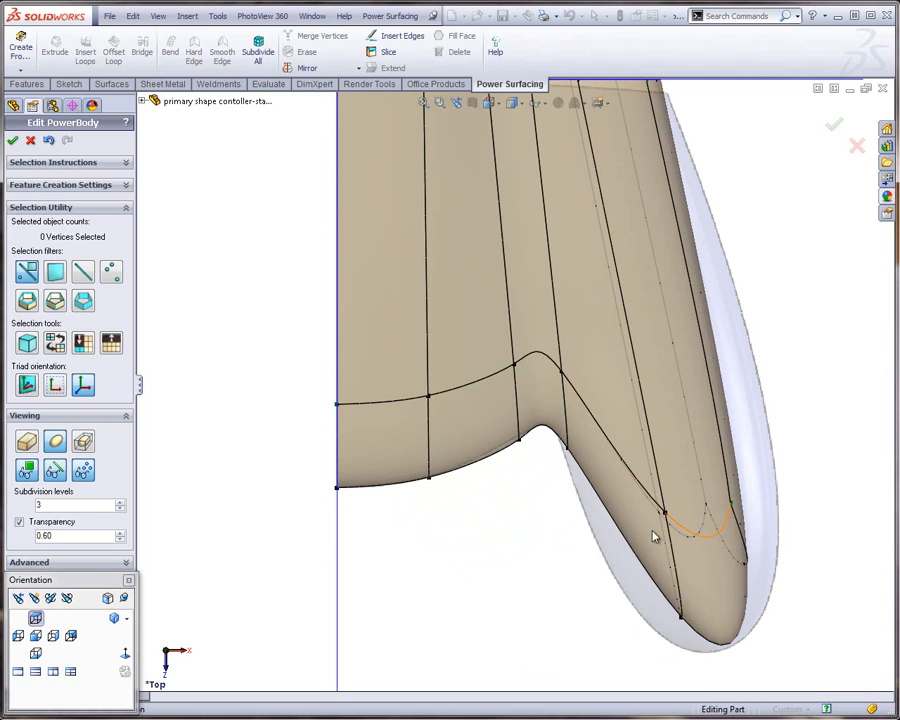
Widen the grip tip by scaling its six front vertices along X, ending with about 1.73, and shift them about -0.08" along X
drag(615, 658, 796, 478)
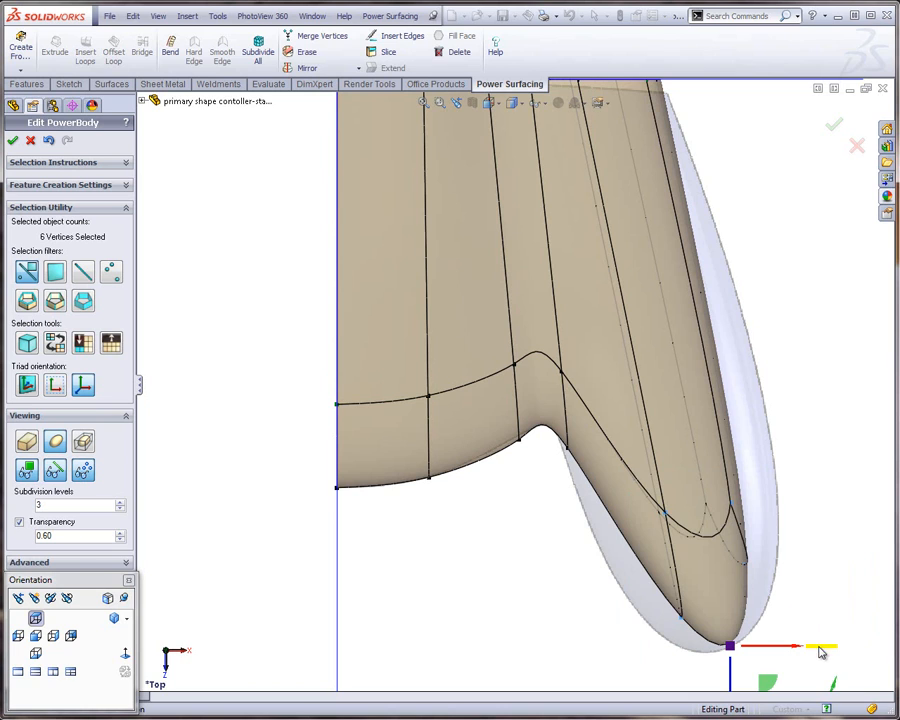
drag(820, 652, 822, 648)
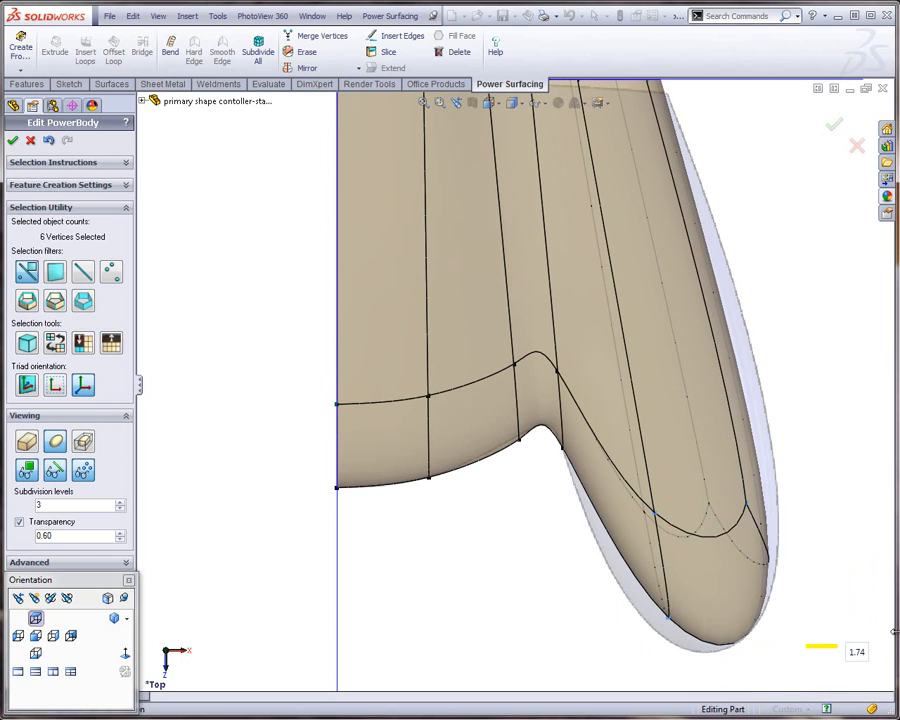
scroll(685, 571, up, 2)
drag(846, 594, 795, 559)
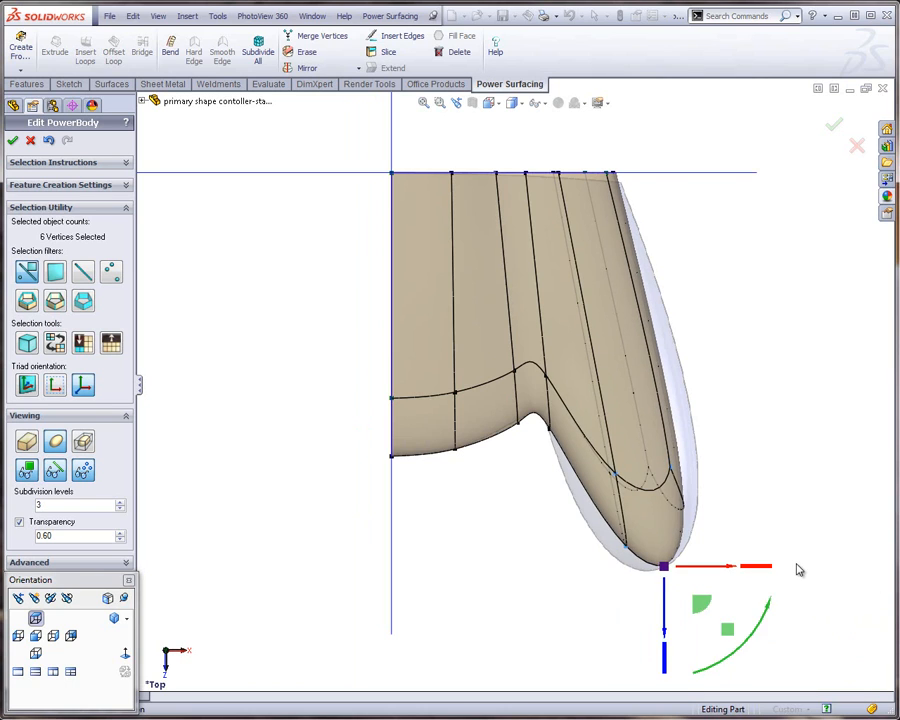
scroll(798, 569, down, 2)
scroll(777, 577, up, 1)
drag(658, 527, 722, 528)
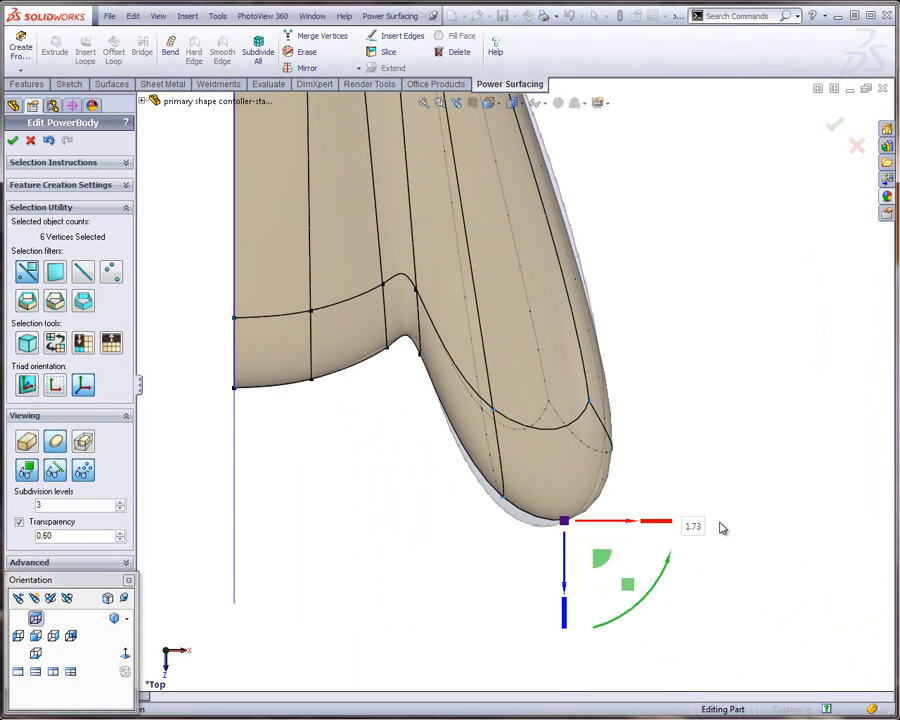
mouse_move(633, 526)
mouse_down()
mouse_move(613, 530)
mouse_move(620, 535)
mouse_move(618, 524)
mouse_move(606, 524)
mouse_move(624, 528)
mouse_move(599, 526)
mouse_move(619, 528)
mouse_up()
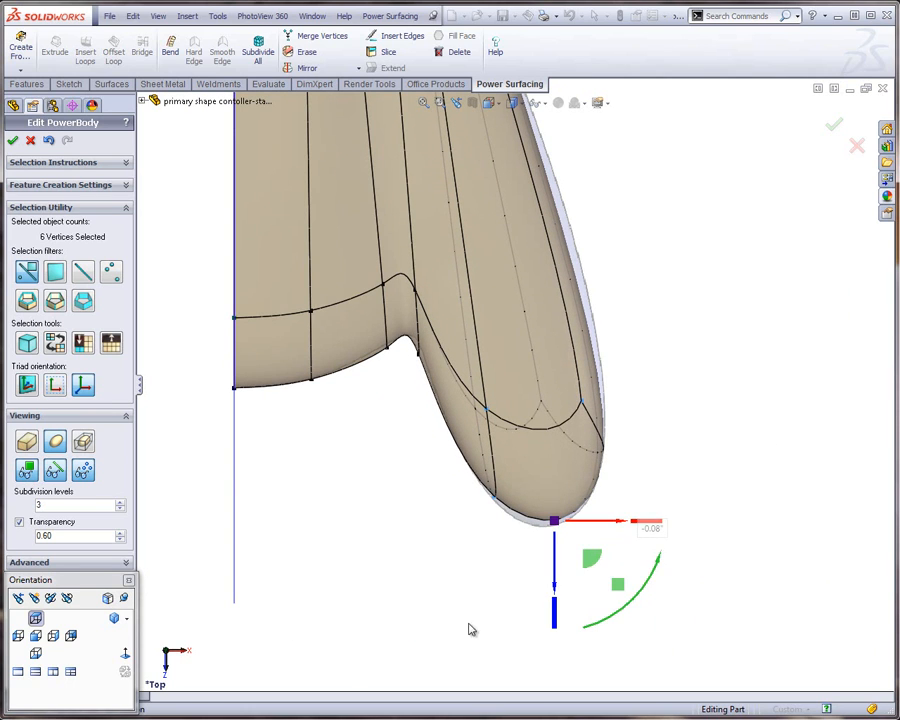
click(516, 602)
Move the three front vertices on the grip side of the notch slightly outward to fit the reference edge
scroll(630, 632, up, 3)
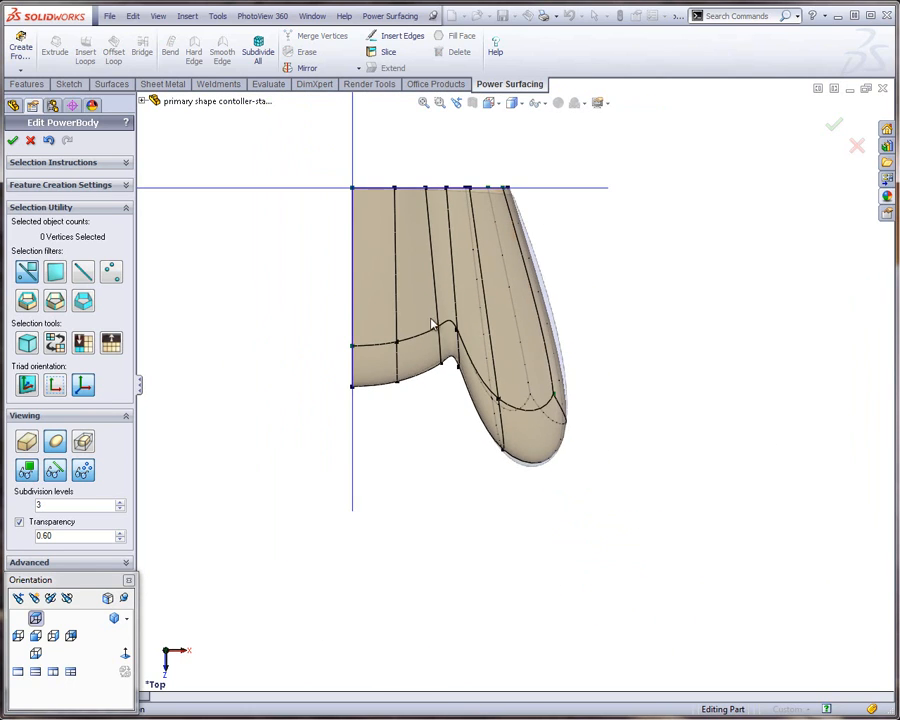
scroll(432, 323, down, 5)
scroll(410, 365, up, 1)
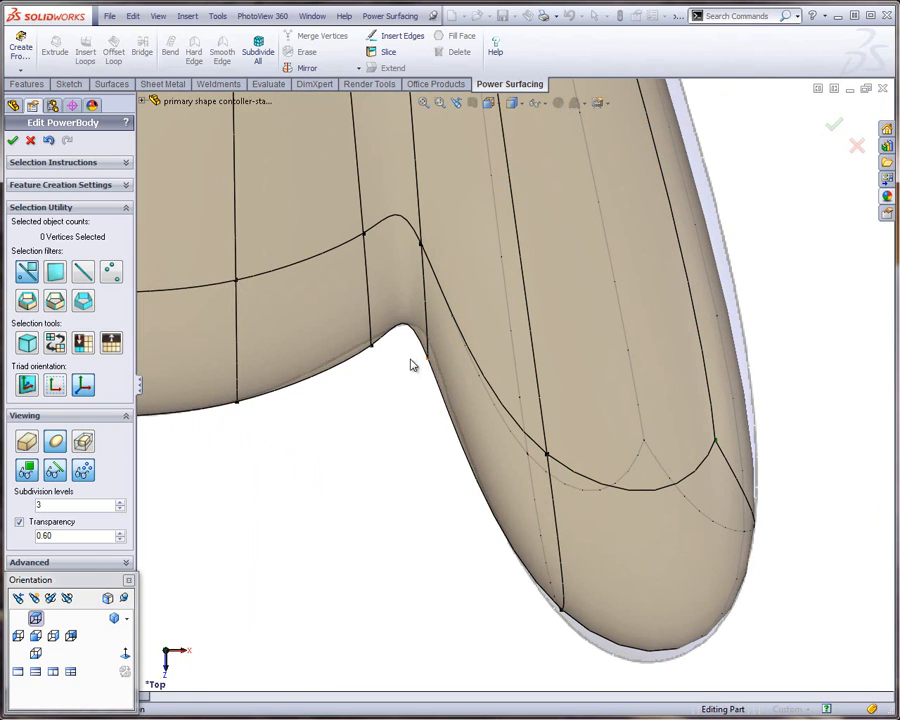
click(438, 233)
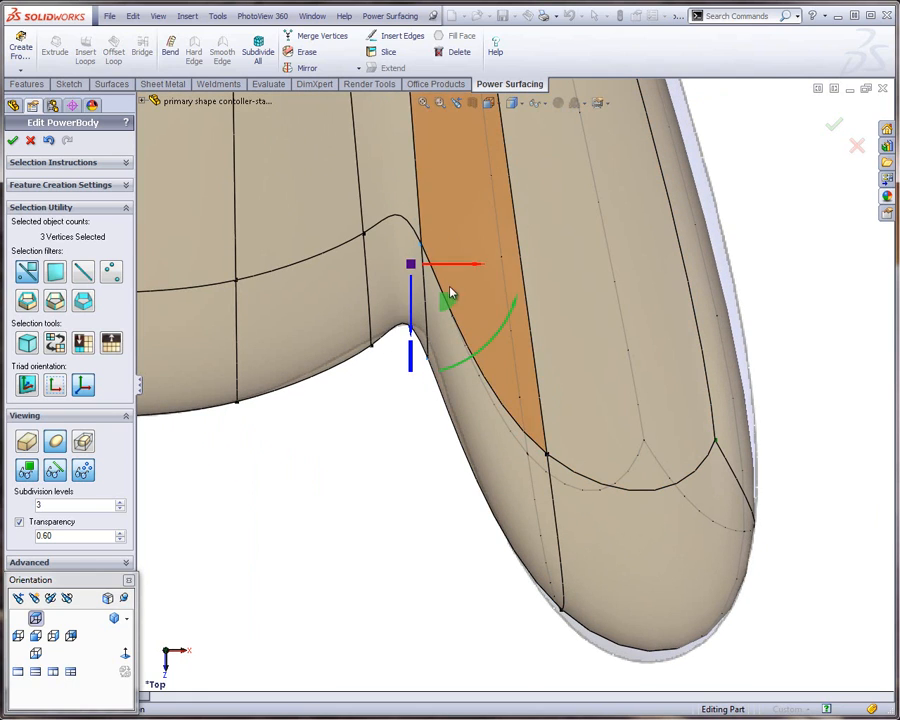
mouse_move(443, 308)
mouse_down()
mouse_move(456, 294)
mouse_move(438, 309)
mouse_up()
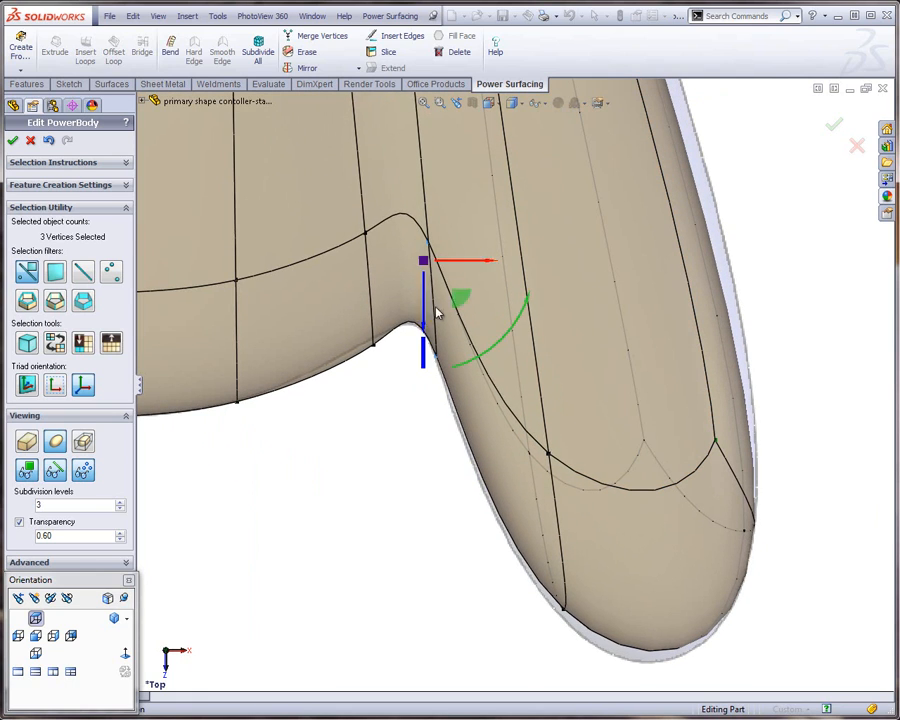
click(350, 387)
Move the three front vertices on the centre side of the notch slightly inward along the reference curve
drag(325, 346, 398, 222)
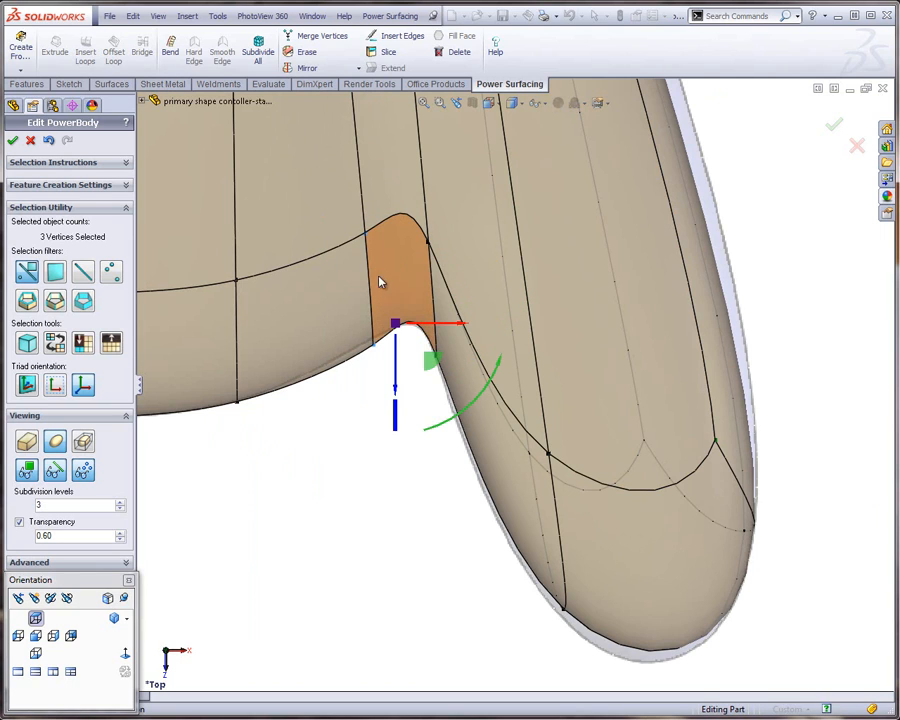
drag(421, 364, 409, 366)
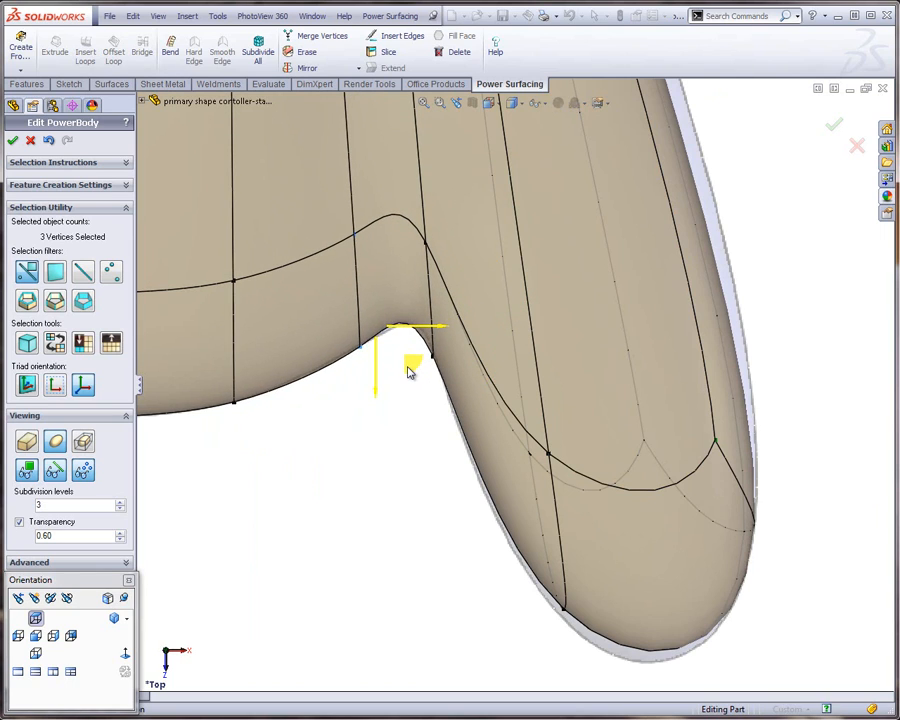
click(397, 521)
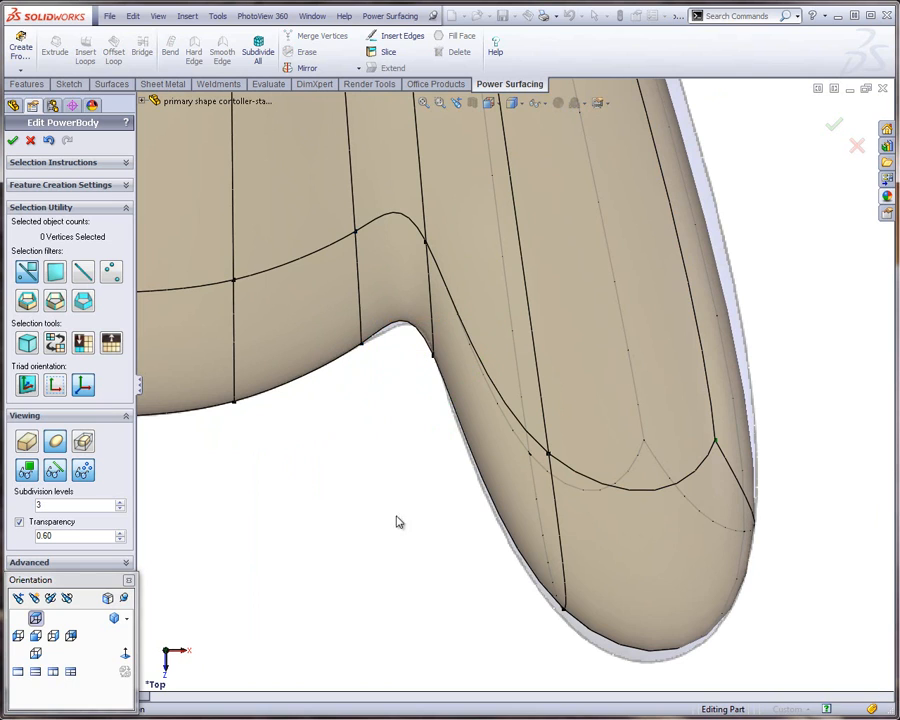
Move the grip tip's six front vertices slightly forward to match the end of the reference grip
drag(520, 657, 829, 412)
scroll(754, 538, up, 3)
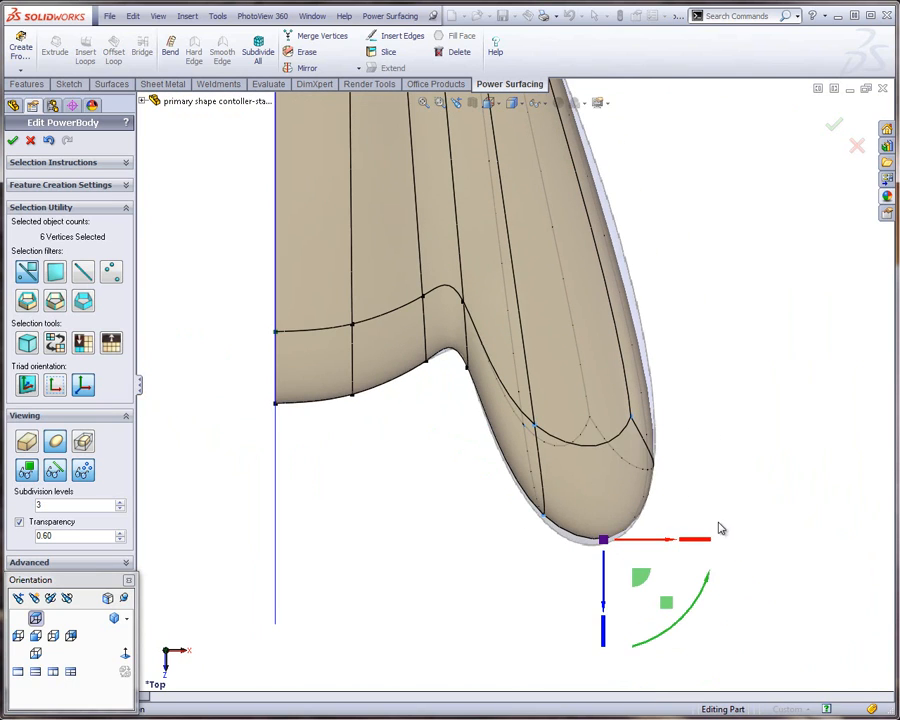
scroll(599, 538, down, 2)
drag(632, 566, 633, 572)
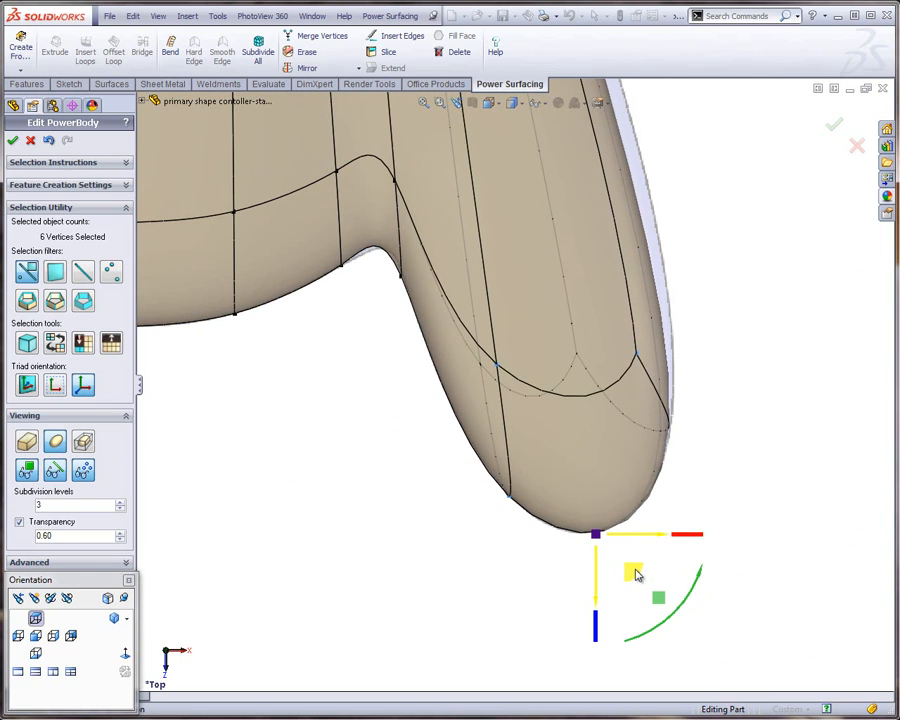
click(392, 518)
Fine-tune the three vertices on the grip side of the notch by moving them slightly outward and forward
middle_drag(392, 518, 407, 429)
scroll(454, 346, down, 4)
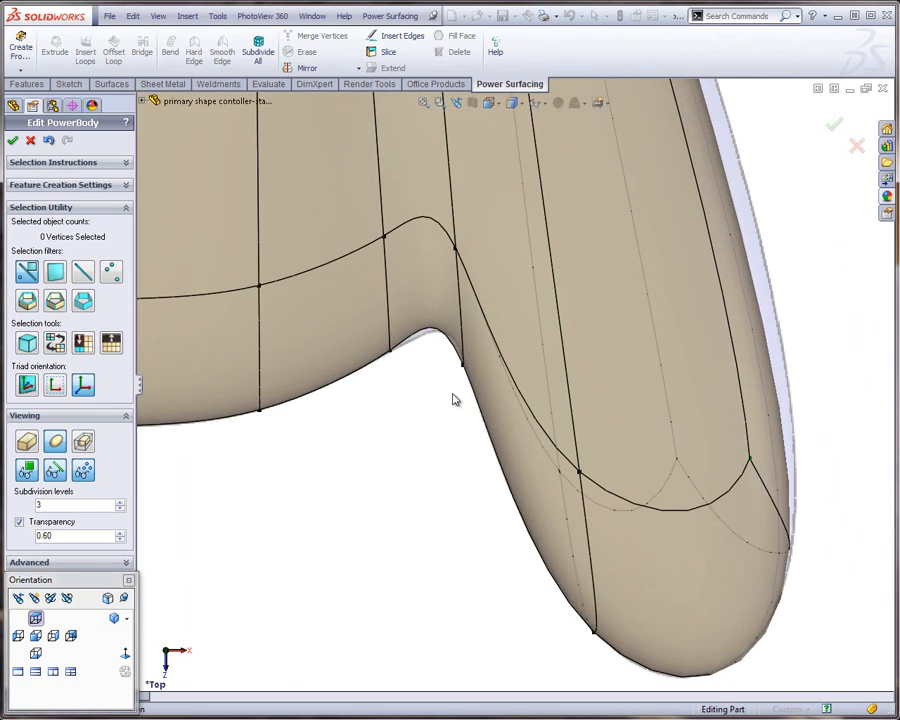
drag(454, 396, 482, 219)
drag(489, 302, 495, 313)
click(480, 548)
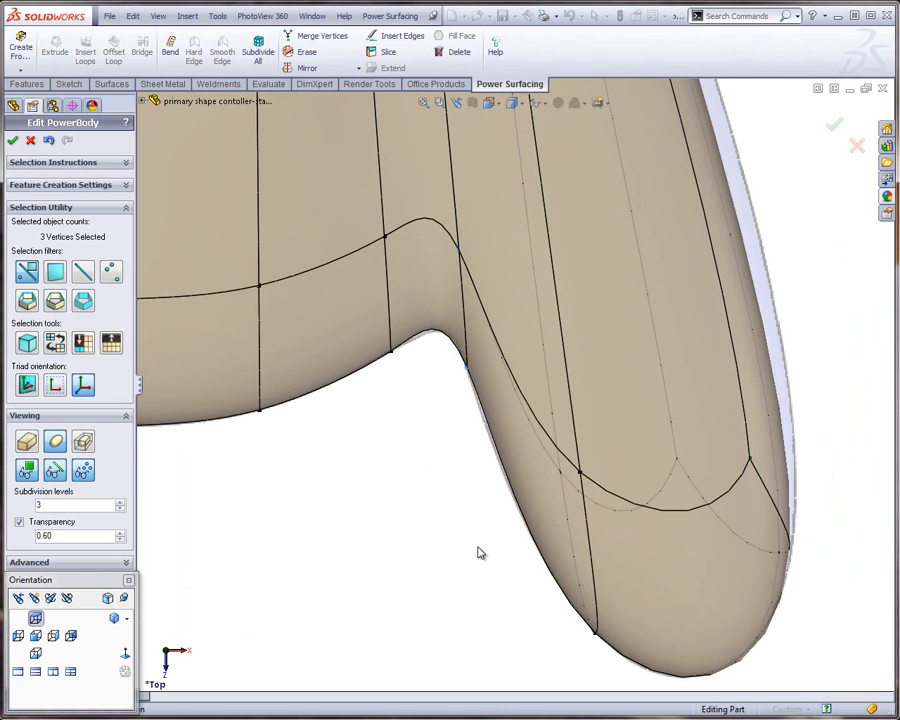
Insert one loop across the 14 lengthwise edges with Preserve Shape off, and scale it down along Z to flatten it
scroll(524, 634, up, 6)
scroll(527, 243, down, 5)
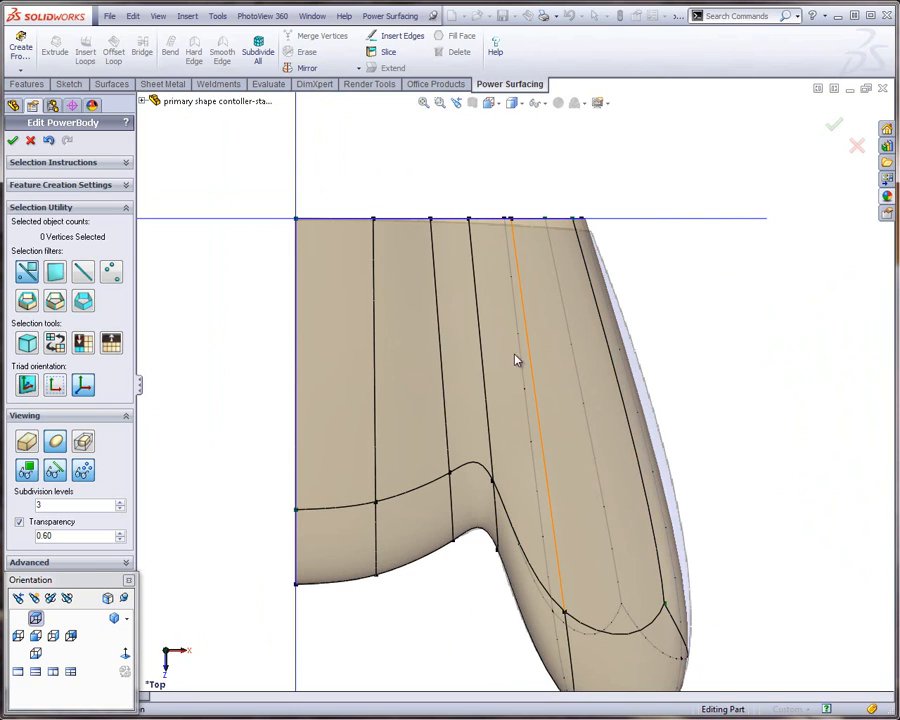
double_click(444, 358)
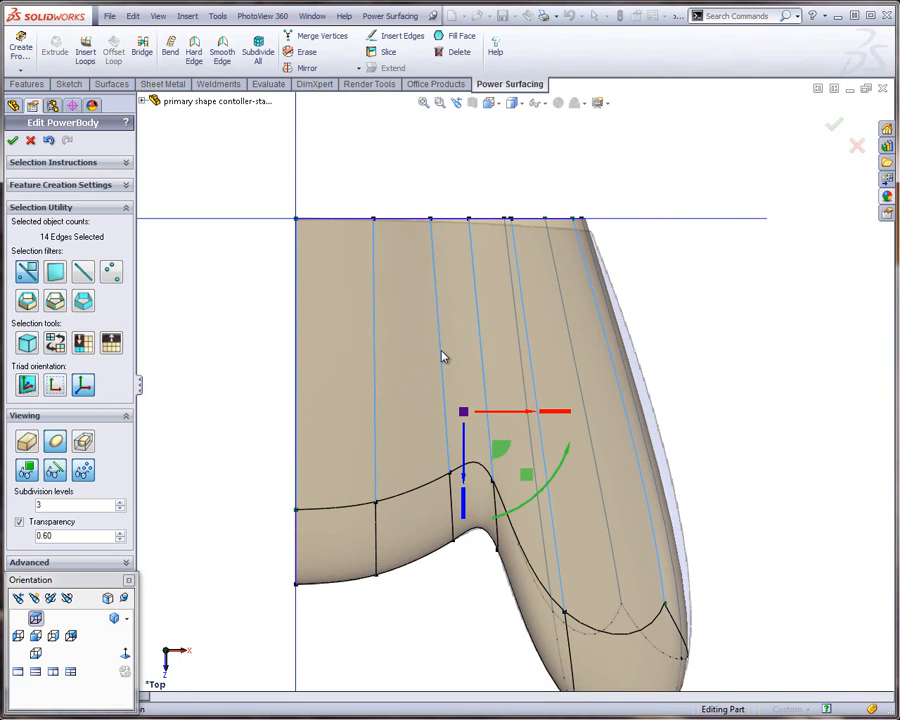
key(s)
click(453, 433)
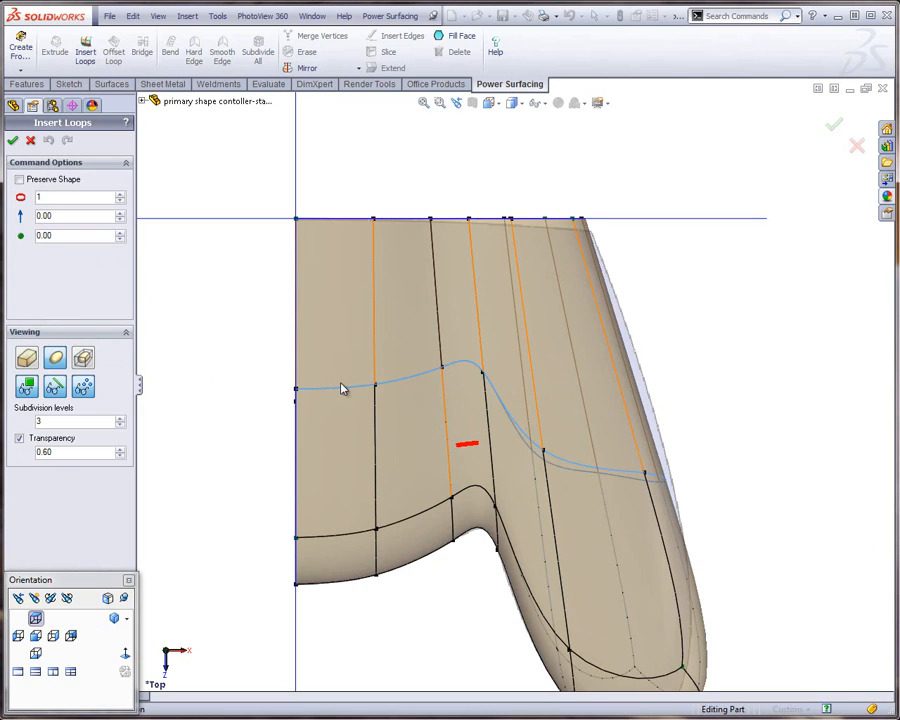
click(13, 141)
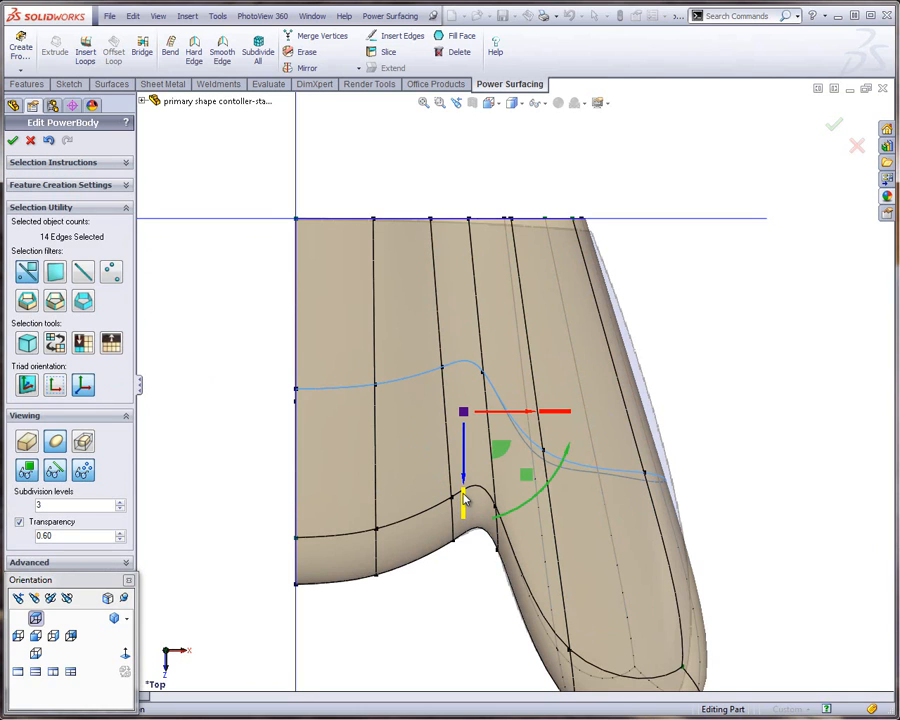
drag(463, 510, 480, 378)
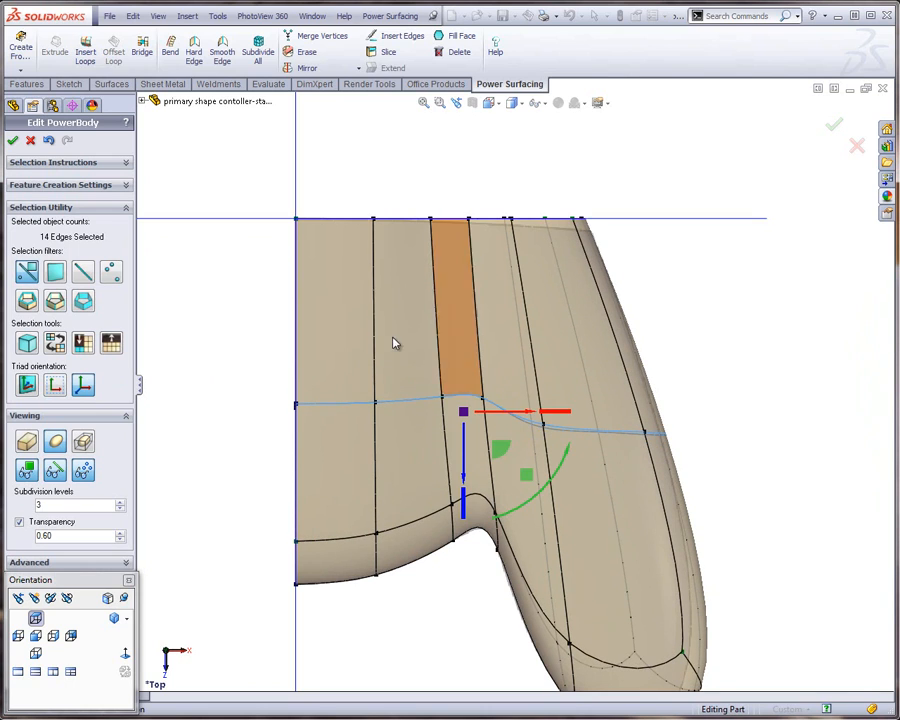
Move the new loop's five vertices on the grip backward along Z so they sit closer to the loop's centre portion
click(251, 378)
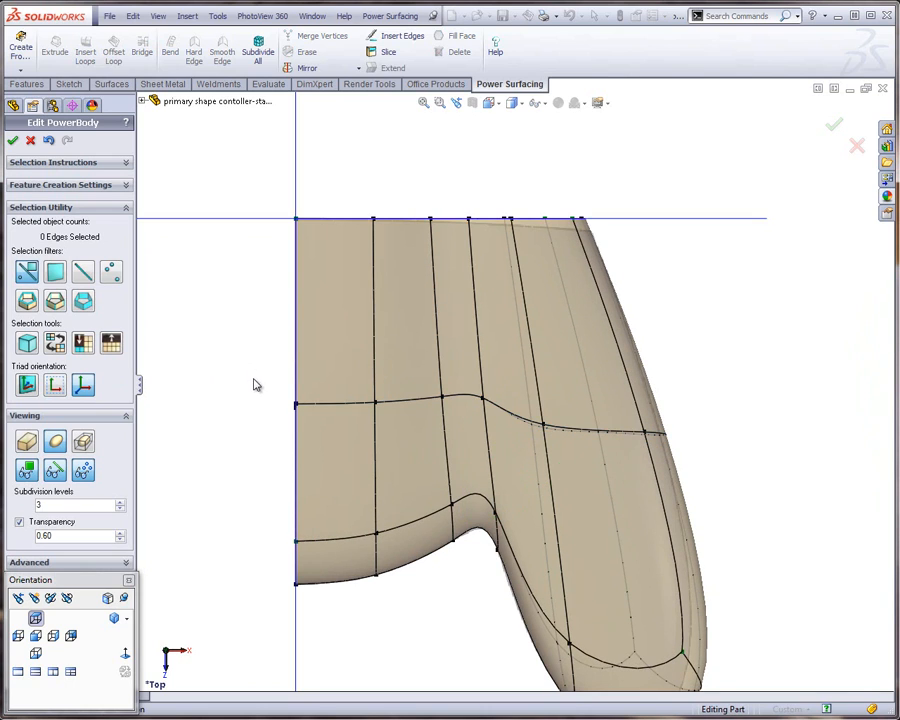
click(518, 455)
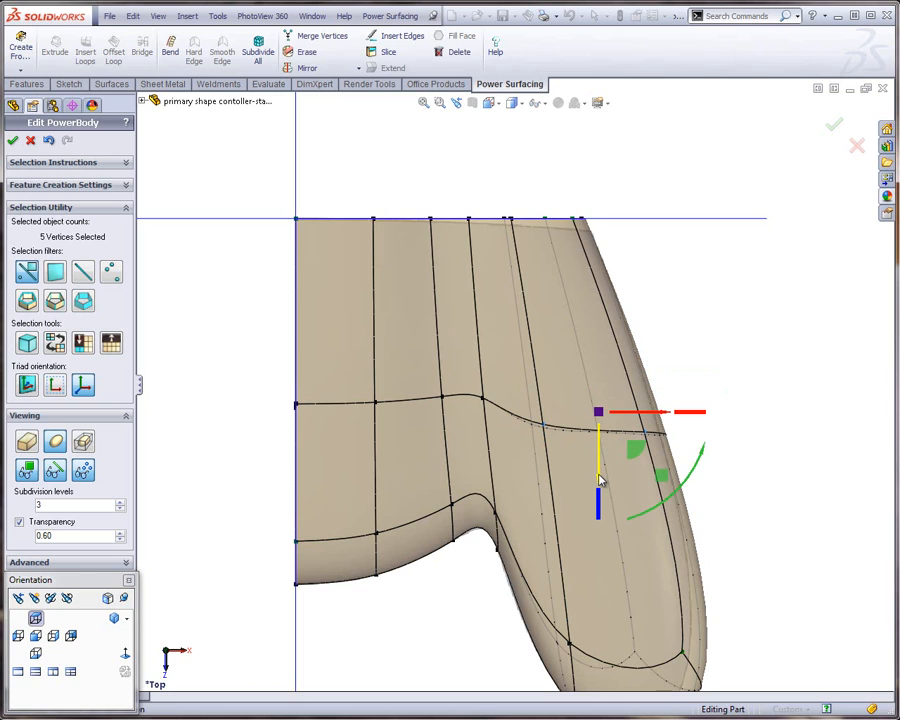
drag(600, 481, 599, 428)
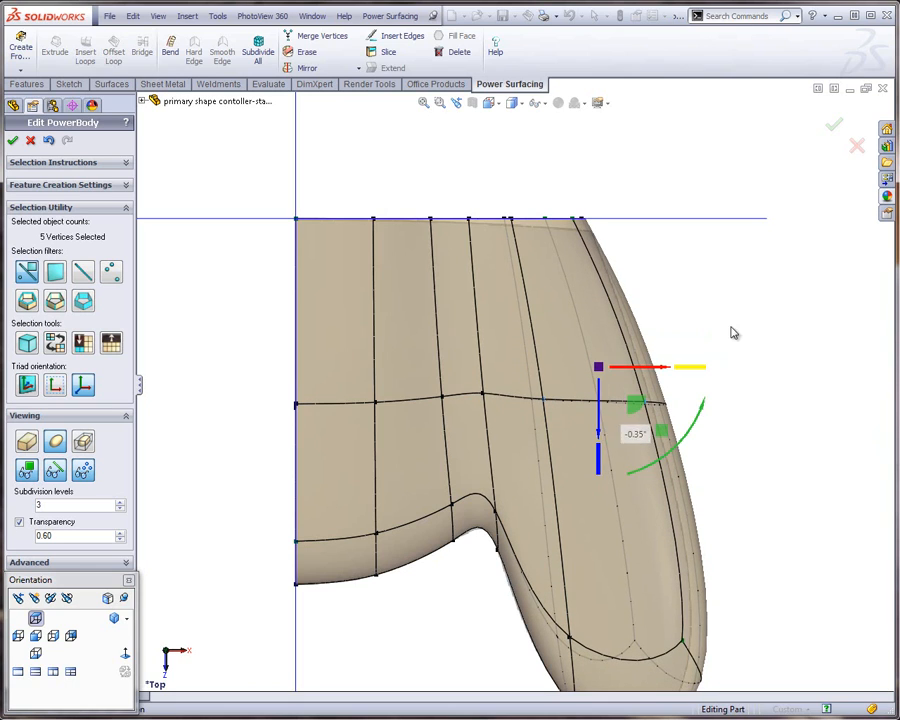
click(741, 334)
Scale the new loop's 14 vertices along Z by about 1.31
drag(258, 367, 707, 442)
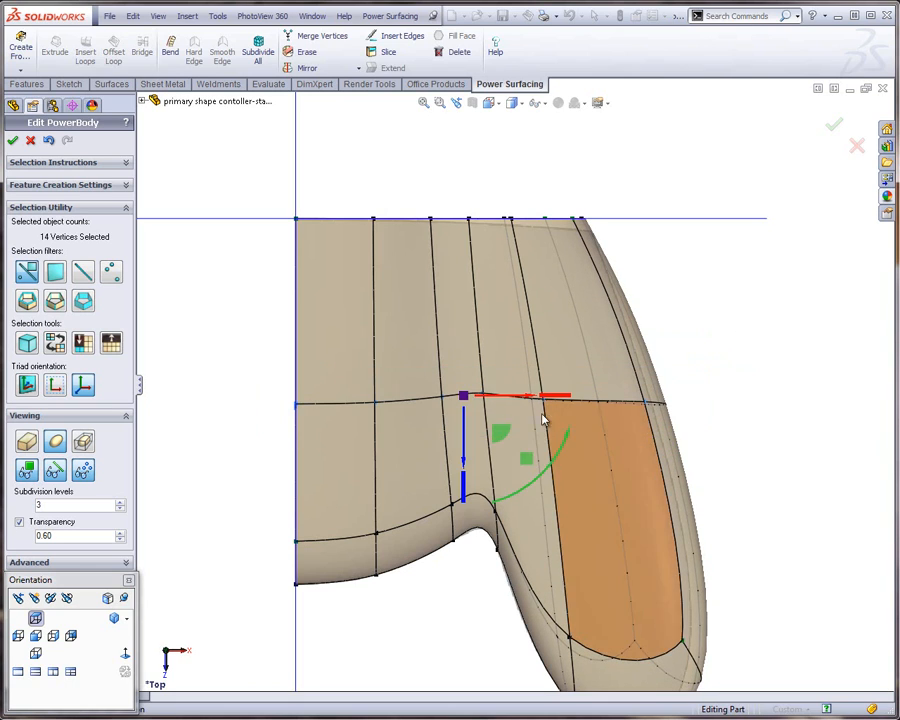
drag(463, 494, 463, 521)
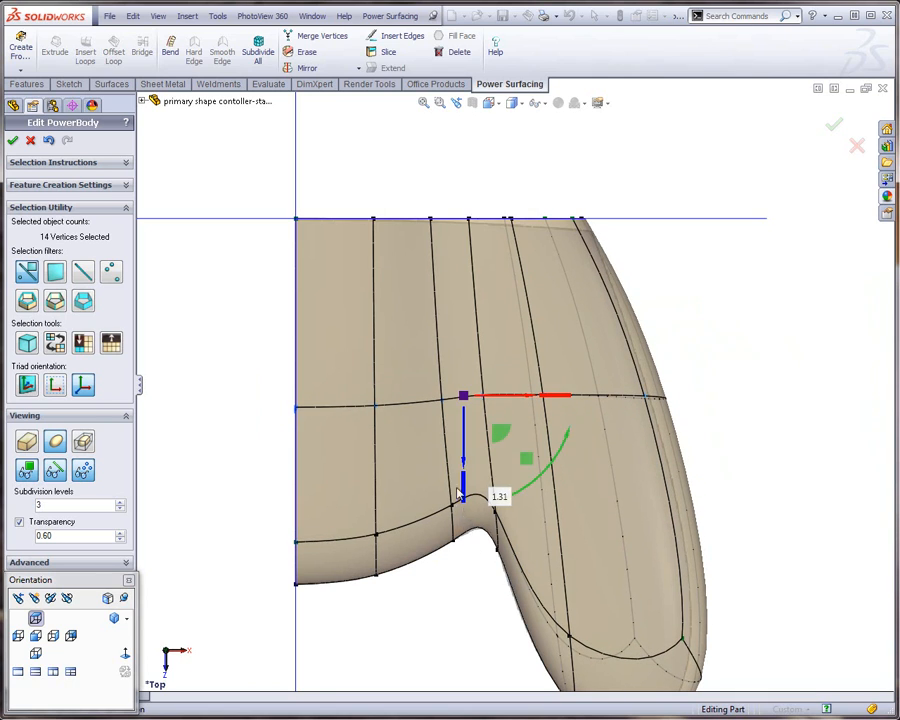
click(261, 426)
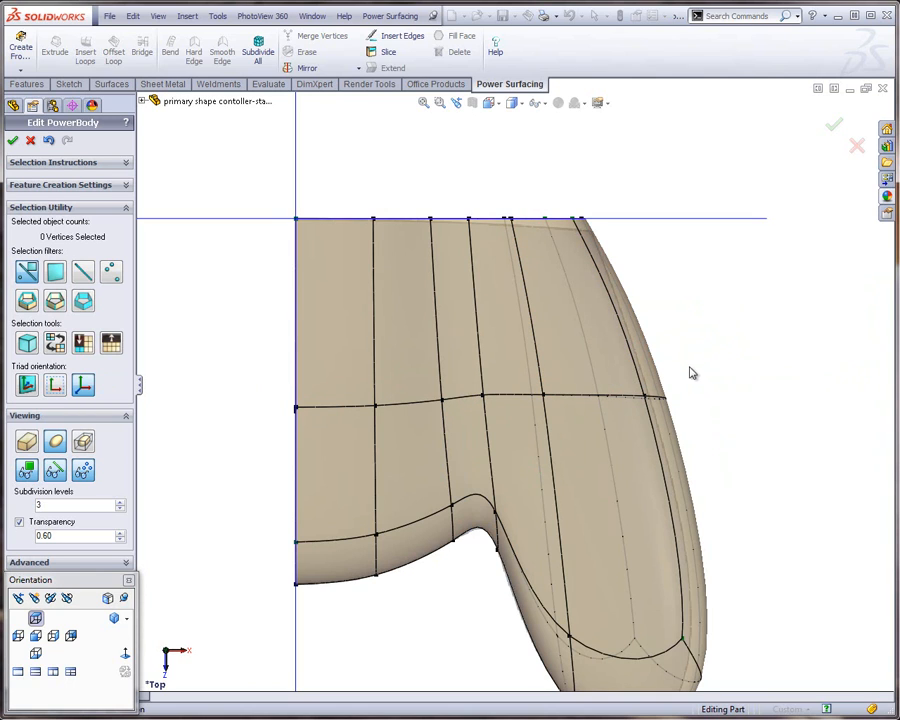
Move the three outermost vertices of the new loop slightly inward along X toward the reference outline
scroll(695, 371, up, 3)
scroll(597, 410, down, 3)
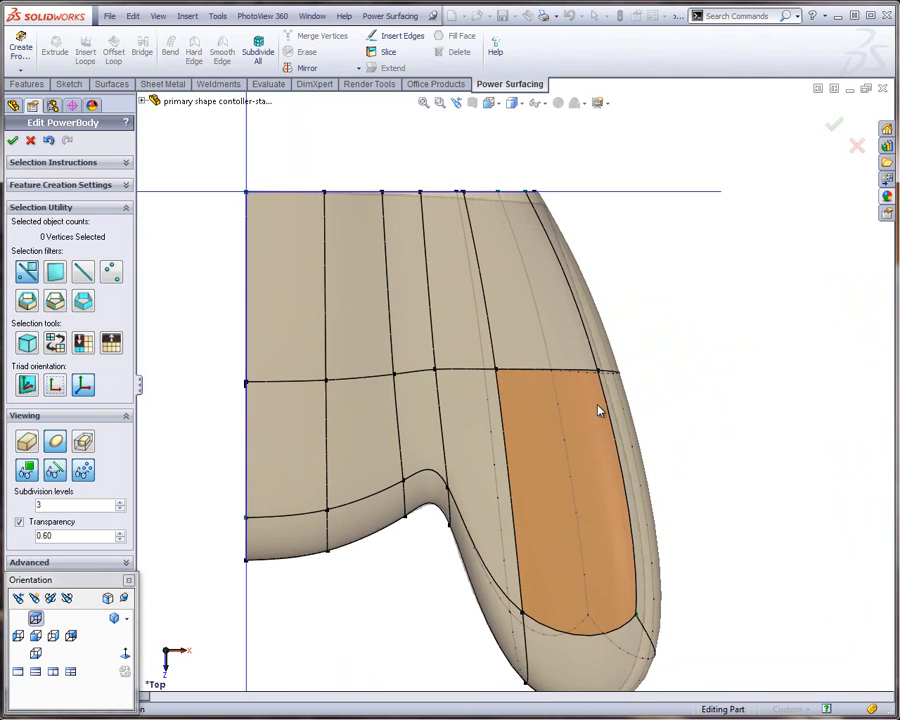
click(540, 420)
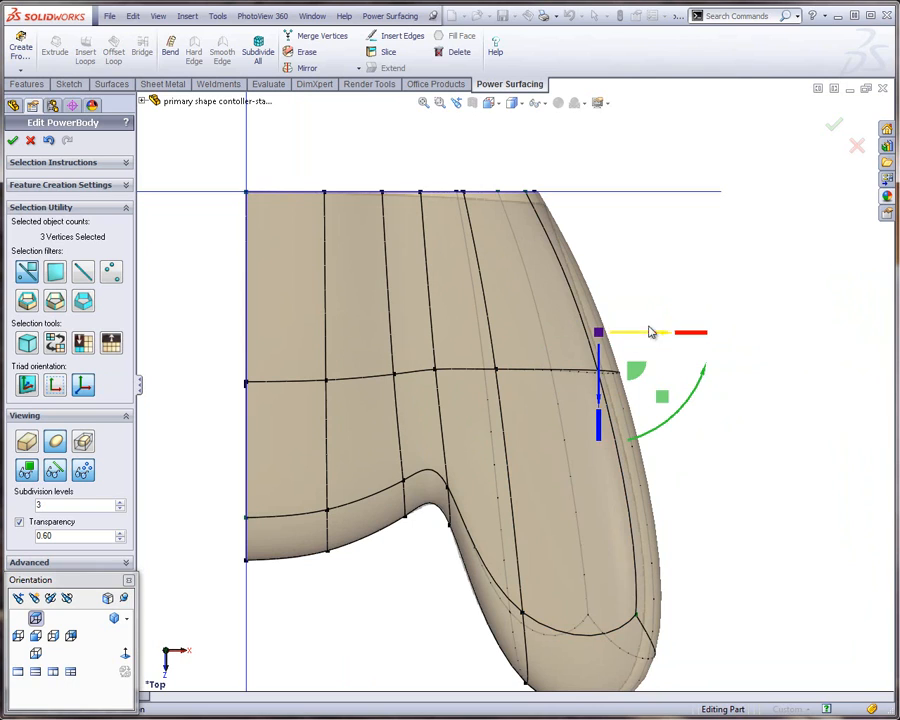
drag(661, 340, 639, 340)
Scale the grip tip's six vertices down along X to narrow the tip to the reference grip
scroll(705, 478, up, 3)
scroll(532, 514, down, 4)
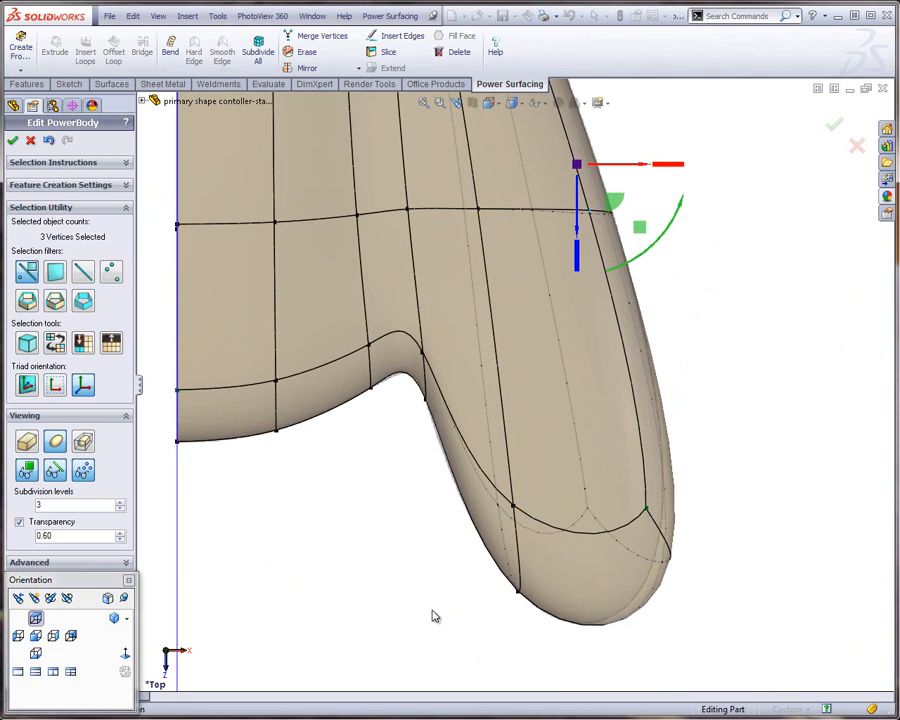
click(434, 615)
drag(654, 540, 728, 461)
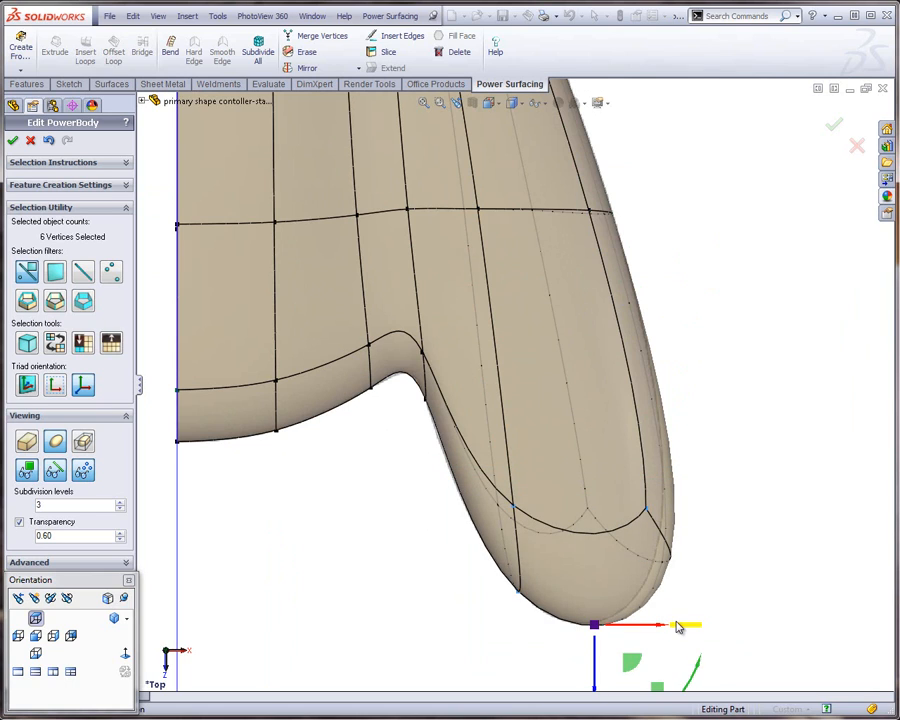
drag(686, 628, 641, 629)
click(729, 498)
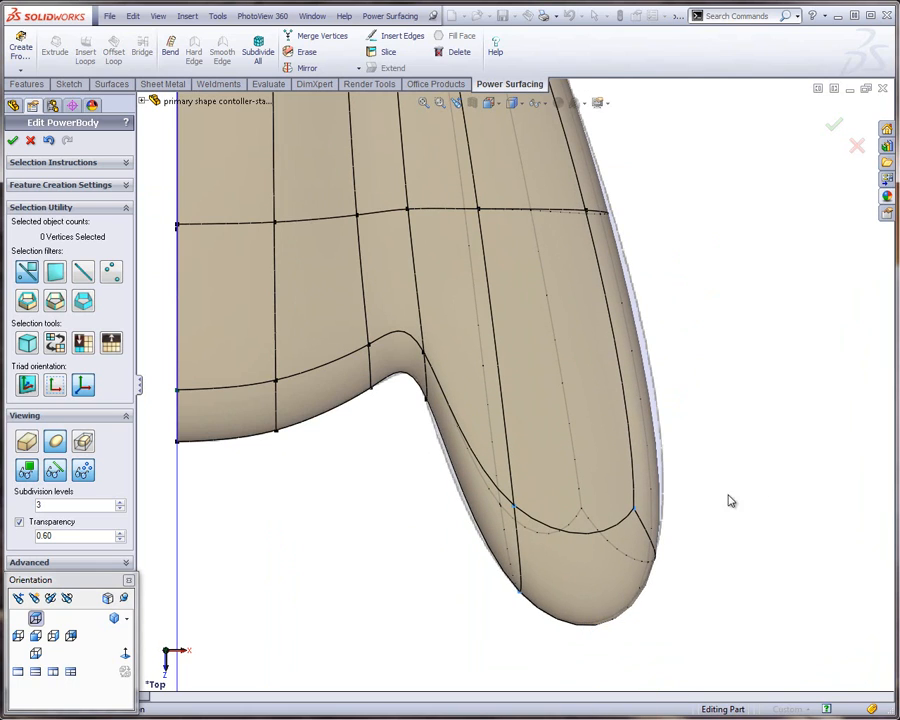
Move the grip tip's two outer vertices slightly outward and backward to follow the reference outline
drag(734, 428, 614, 592)
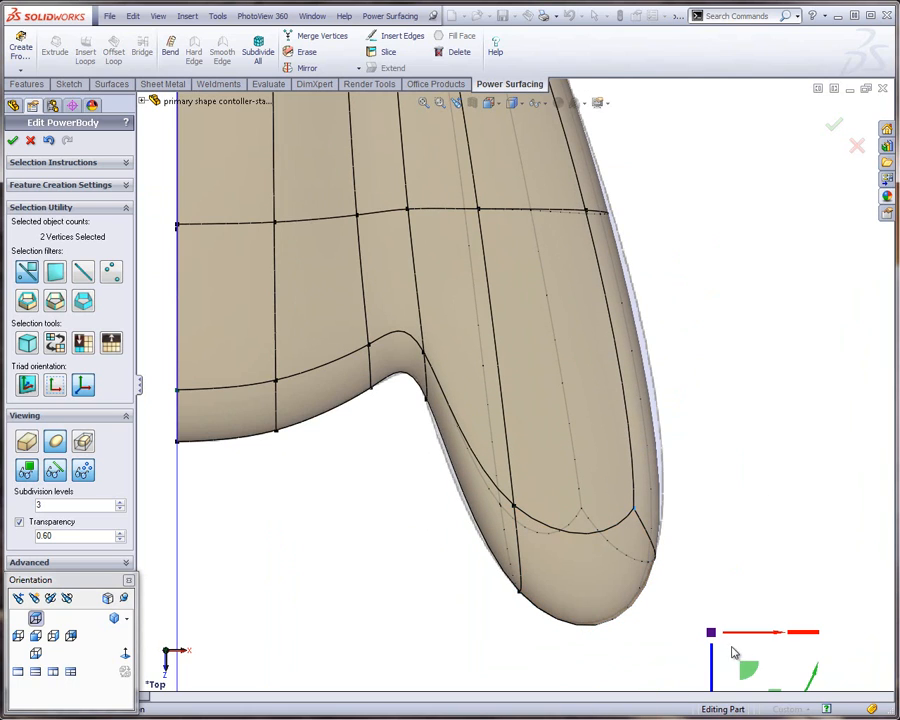
click(804, 442)
key(f)
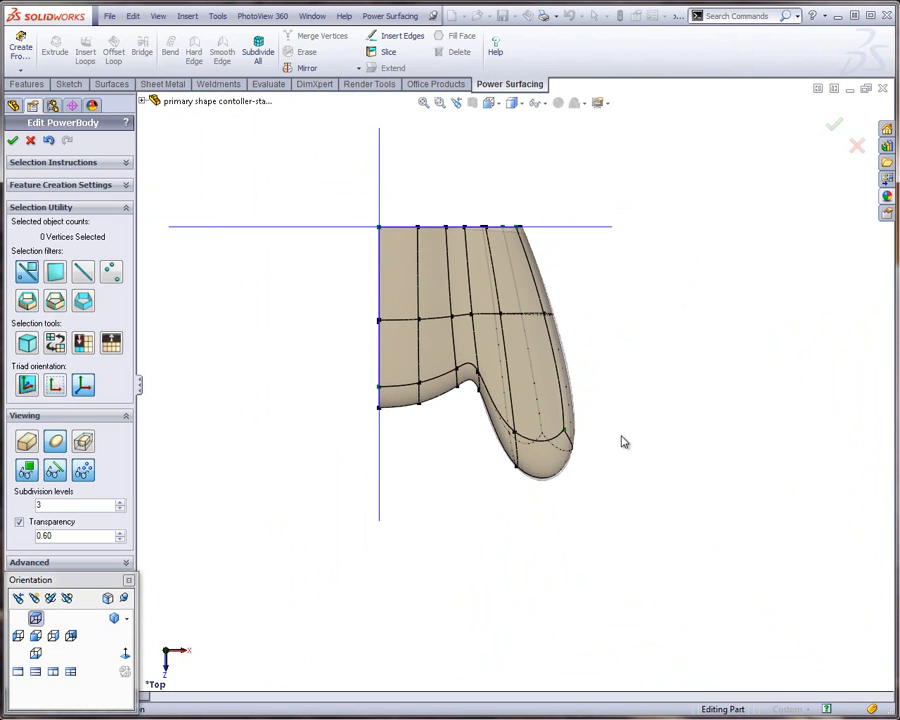
Shift the two upper outer lengthwise edges inward and slightly up in the XY plane to round the grip's upper side
middle_drag(621, 441, 514, 283)
scroll(508, 287, down, 4)
middle_drag(504, 332, 573, 257)
middle_drag(530, 272, 525, 332)
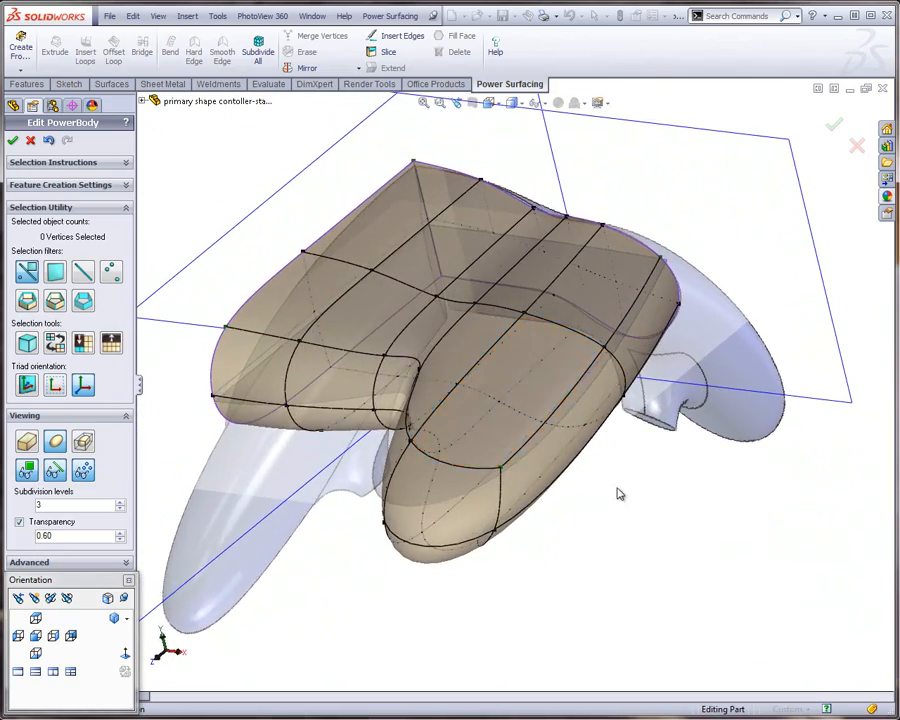
click(595, 374)
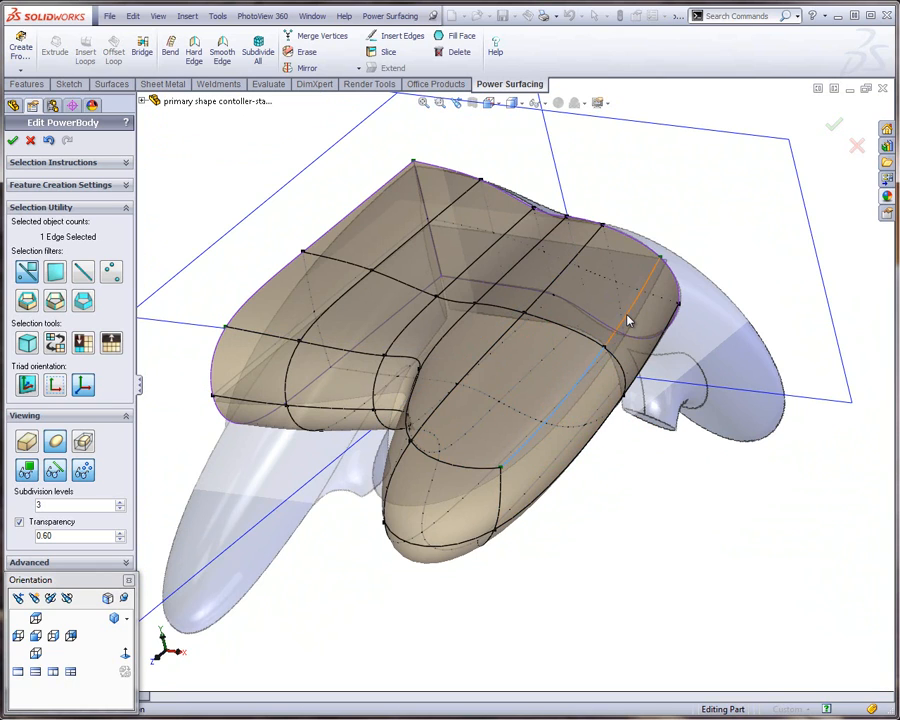
click(628, 320)
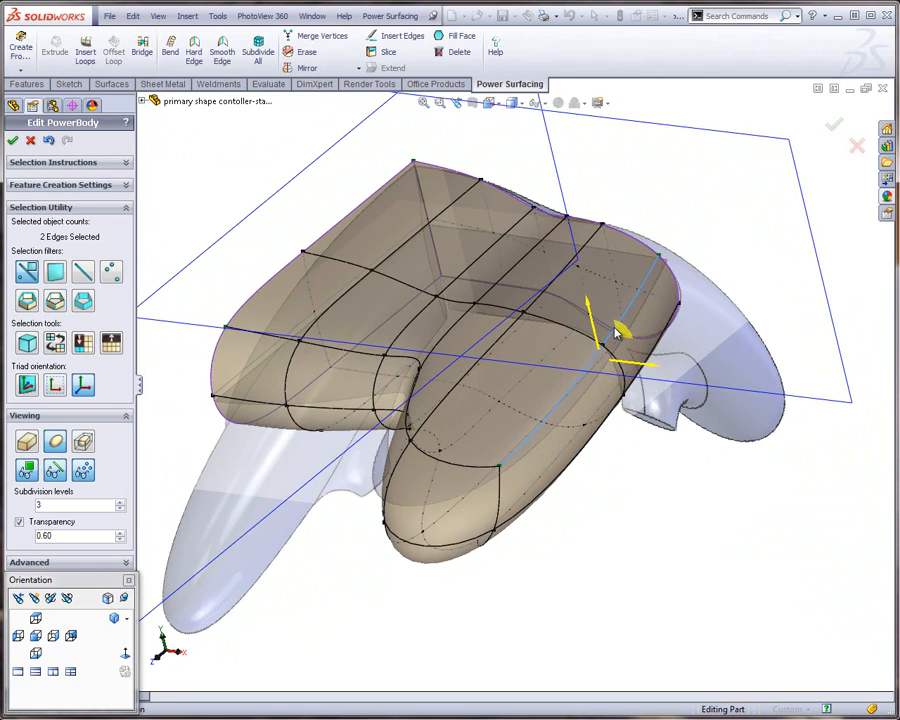
drag(618, 333, 604, 322)
click(620, 490)
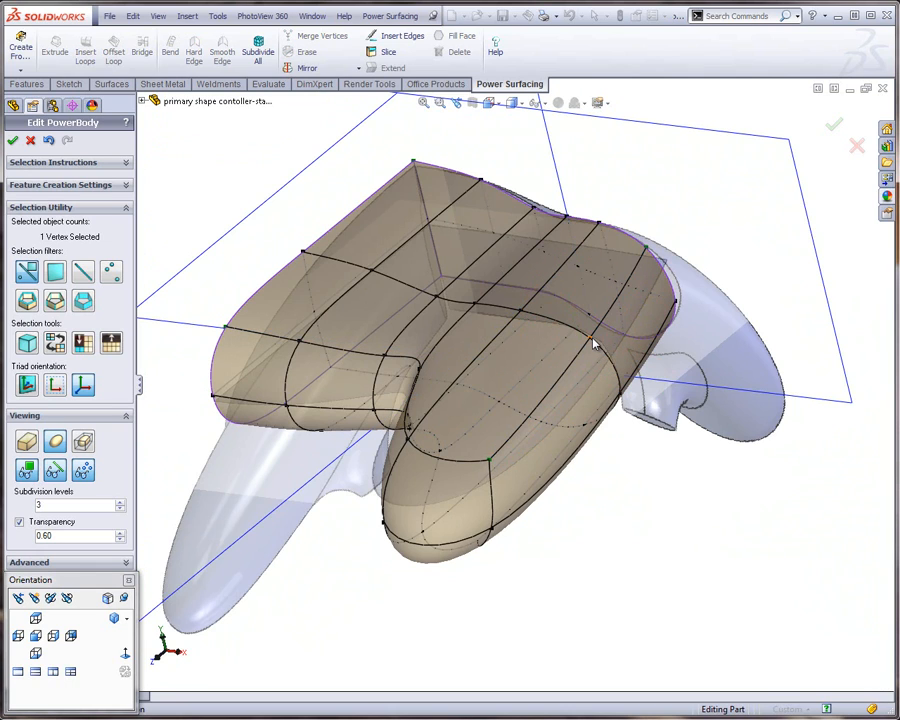
Move the outermost vertex on the rear open boundary slightly outward along X to meet the reference profile
click(678, 308)
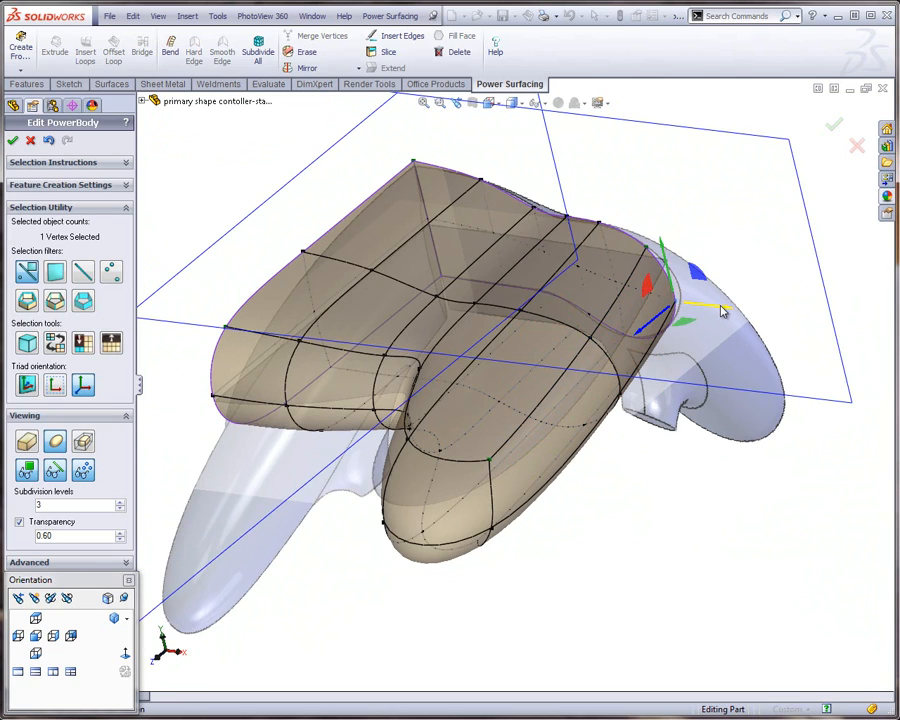
drag(722, 311, 702, 310)
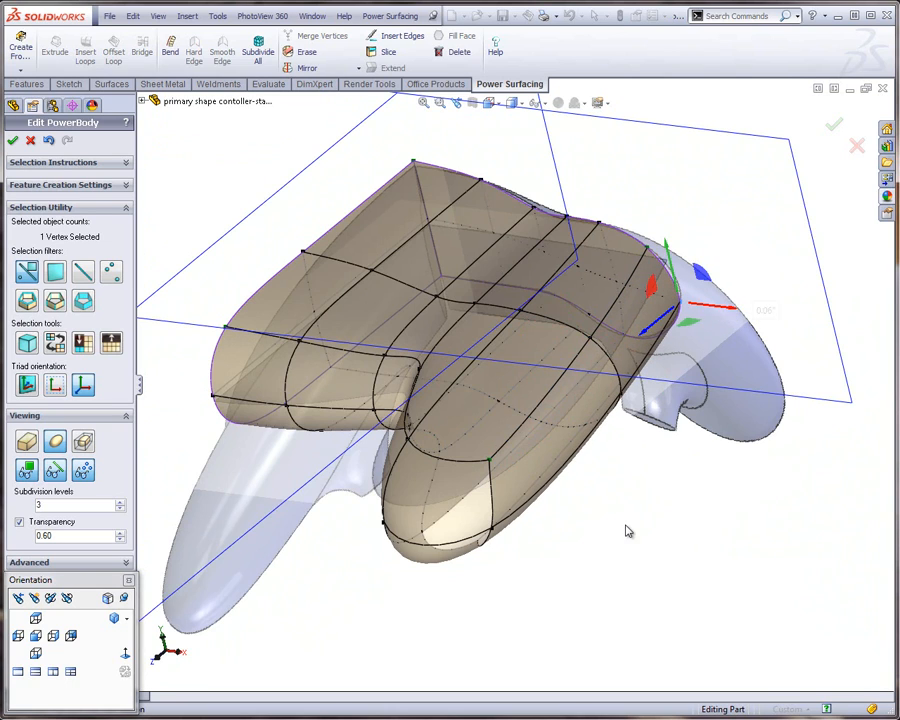
click(632, 531)
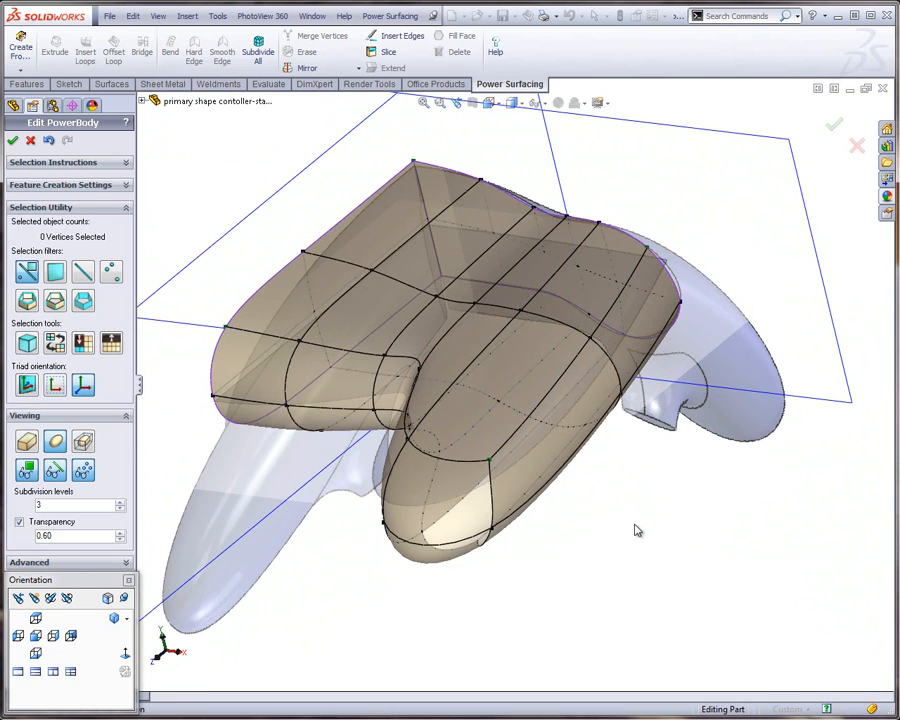
Bend the 32 vertices in front of the rear boundary downward in the right view to follow the reference's side curvature
click(54, 638)
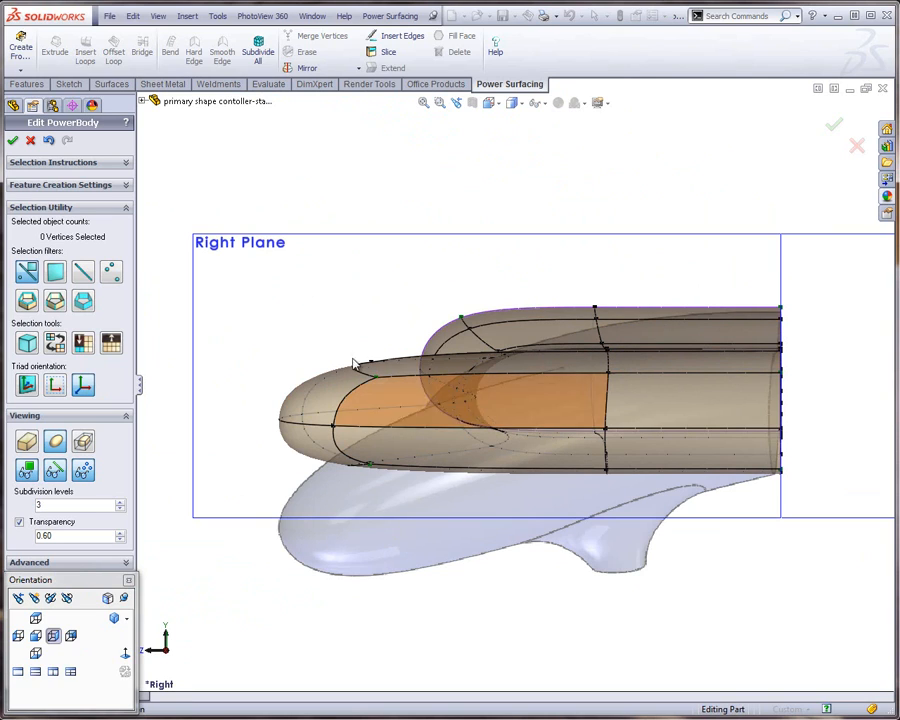
drag(252, 273, 647, 516)
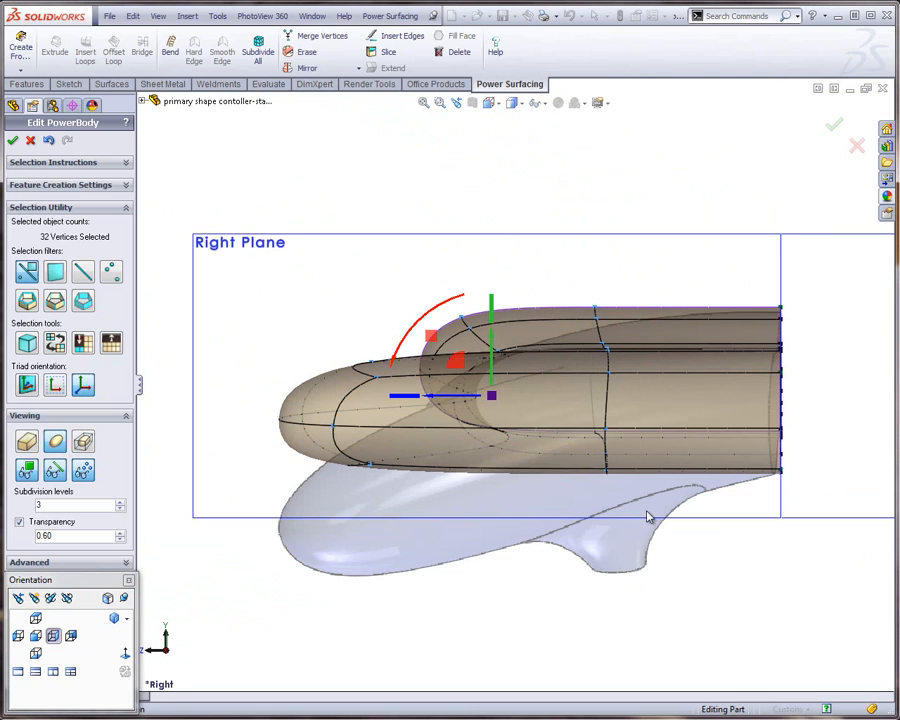
click(170, 47)
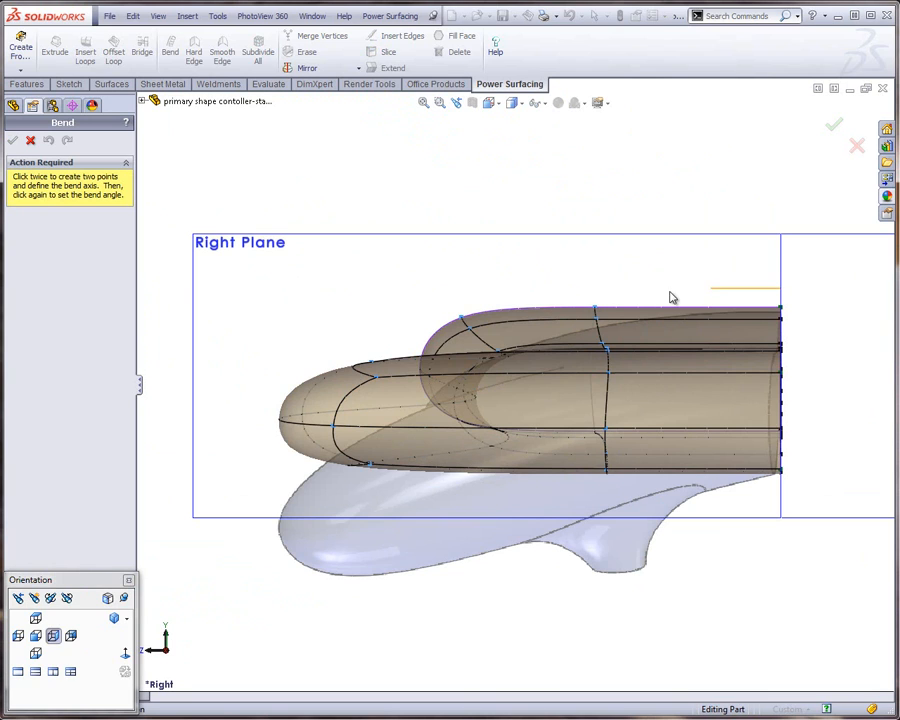
click(260, 292)
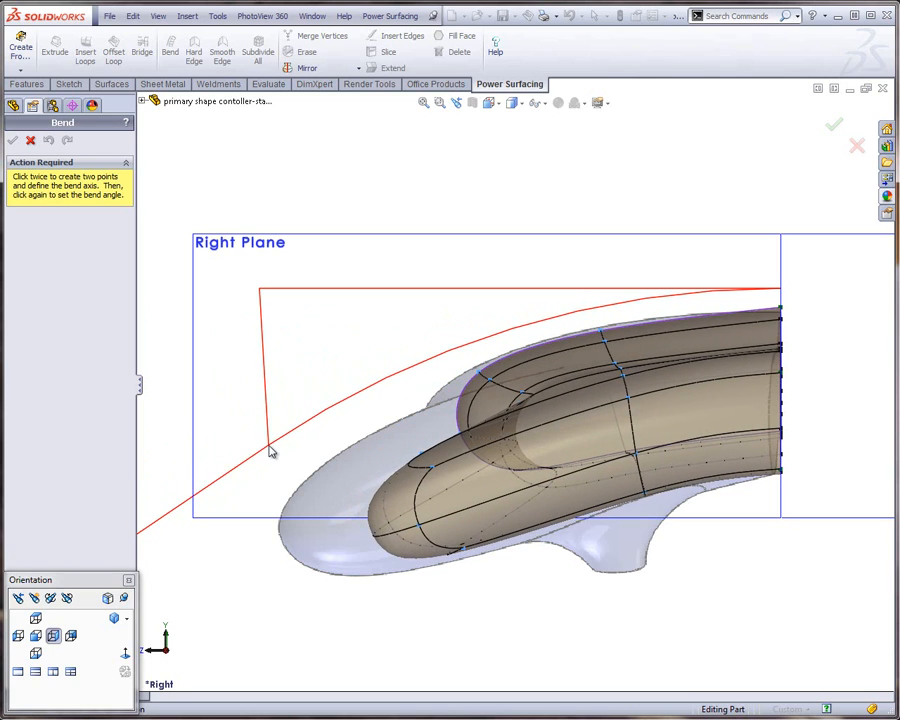
click(270, 452)
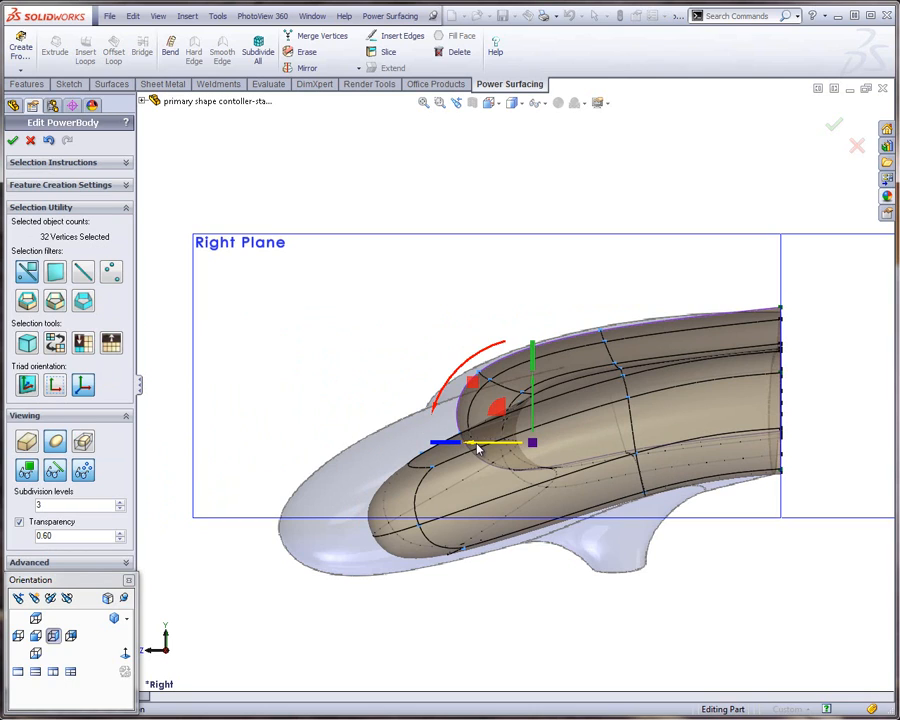
Move the 32 bent vertices forward along Z, and pull the 18 front vertices slightly back to match the reference side profile
drag(477, 450, 433, 451)
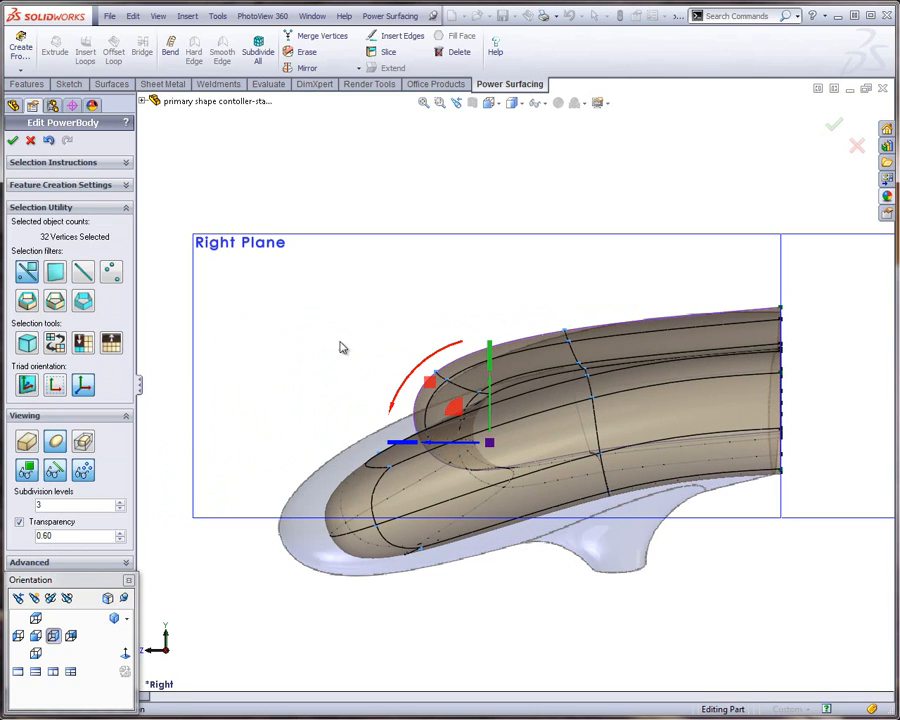
click(272, 333)
drag(241, 309, 522, 582)
mouse_move(366, 469)
mouse_down()
mouse_move(334, 474)
mouse_move(390, 482)
mouse_move(380, 481)
mouse_up()
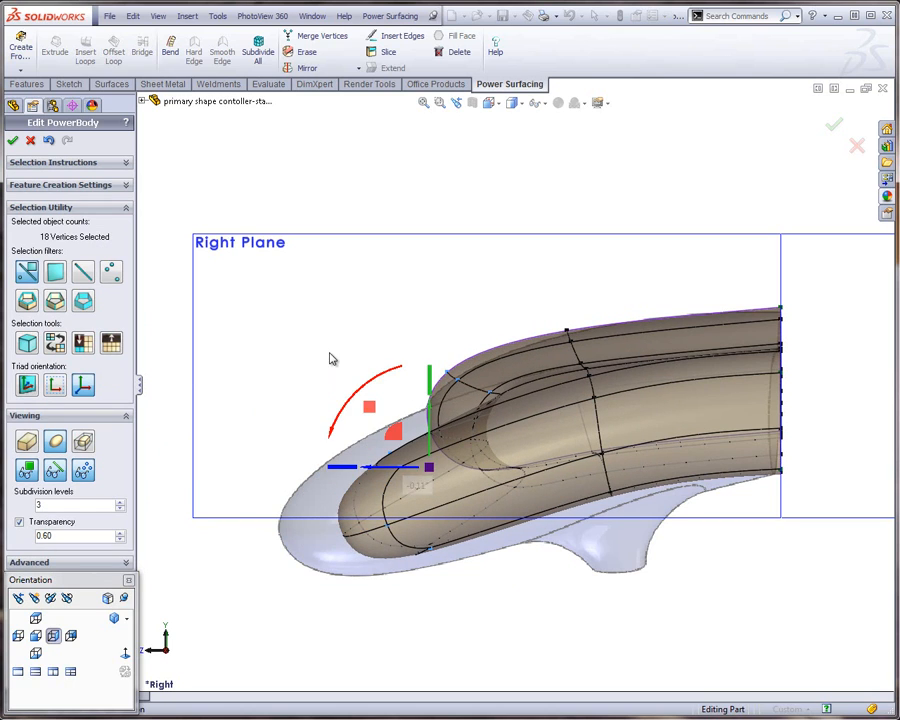
click(330, 358)
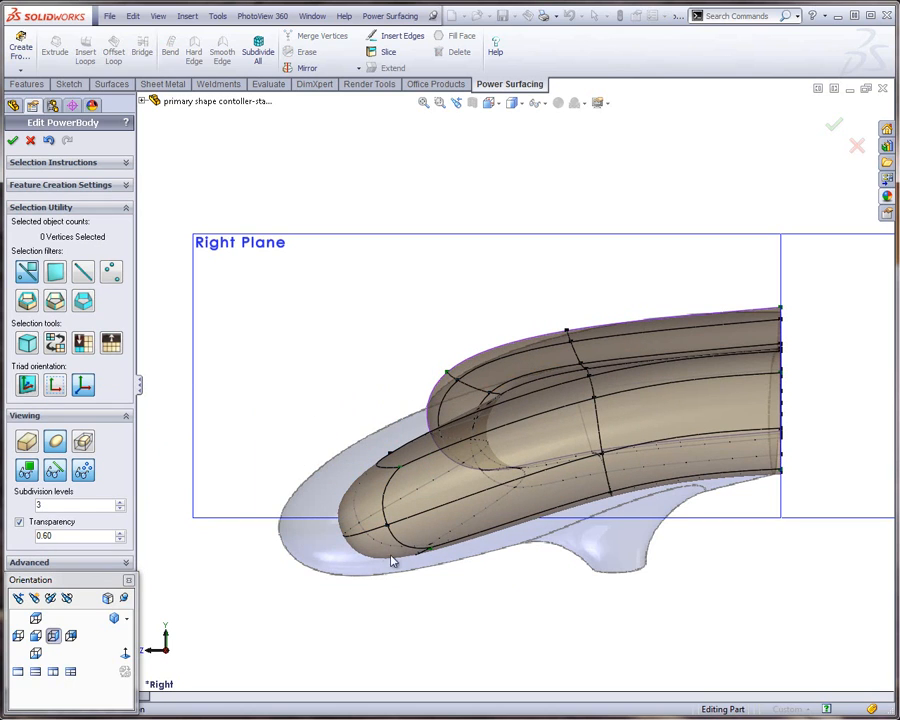
Move the grip tip's six vertices forward along the grip direction with a screen-aligned triad to reach the reference grip's end
drag(379, 562, 257, 433)
middle_drag(532, 473, 510, 475)
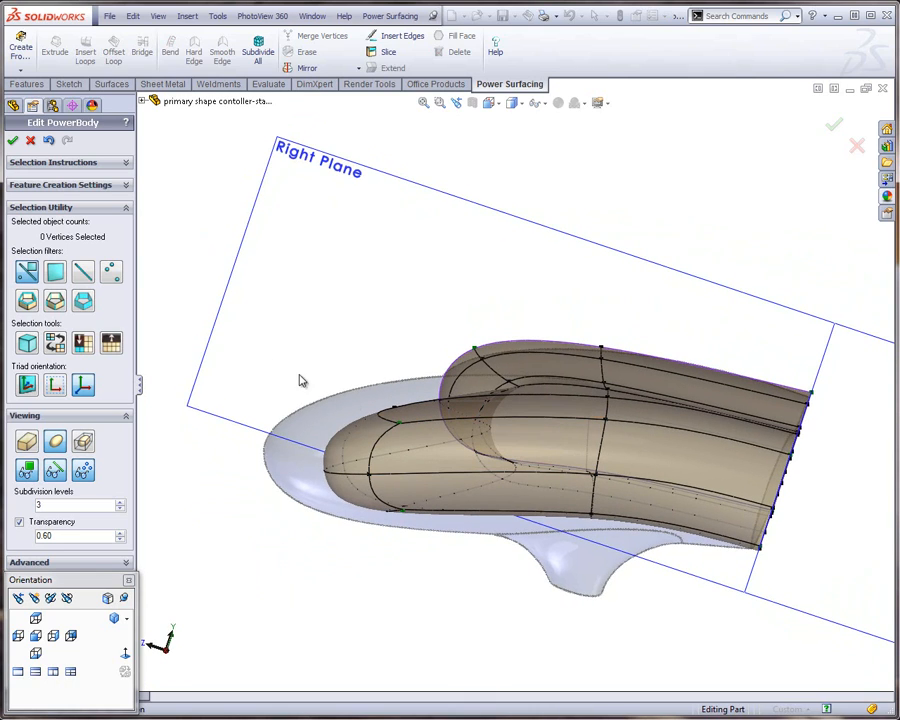
drag(258, 352, 432, 578)
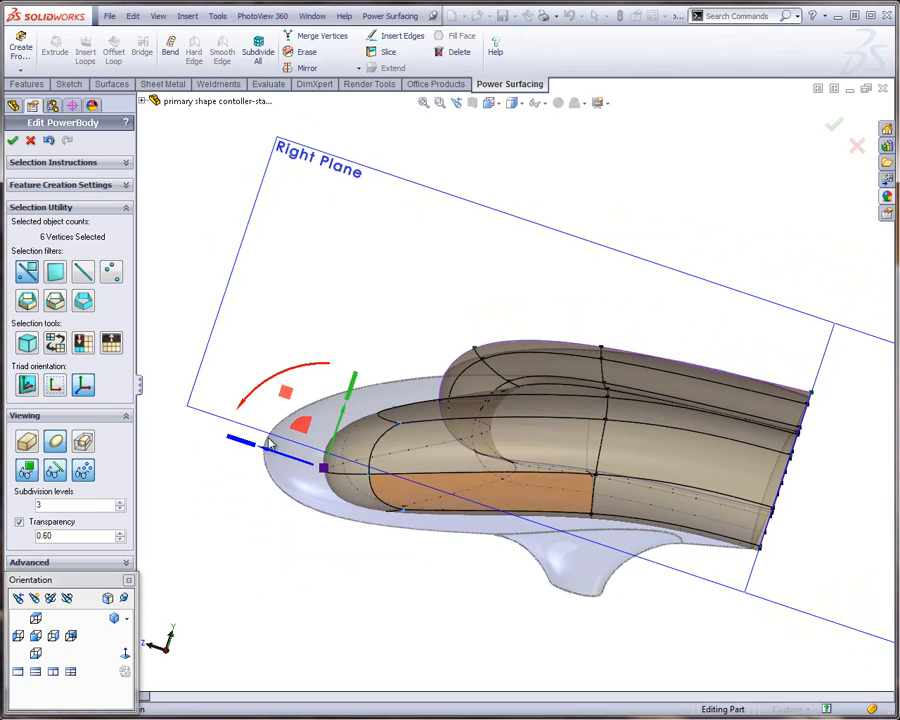
click(84, 387)
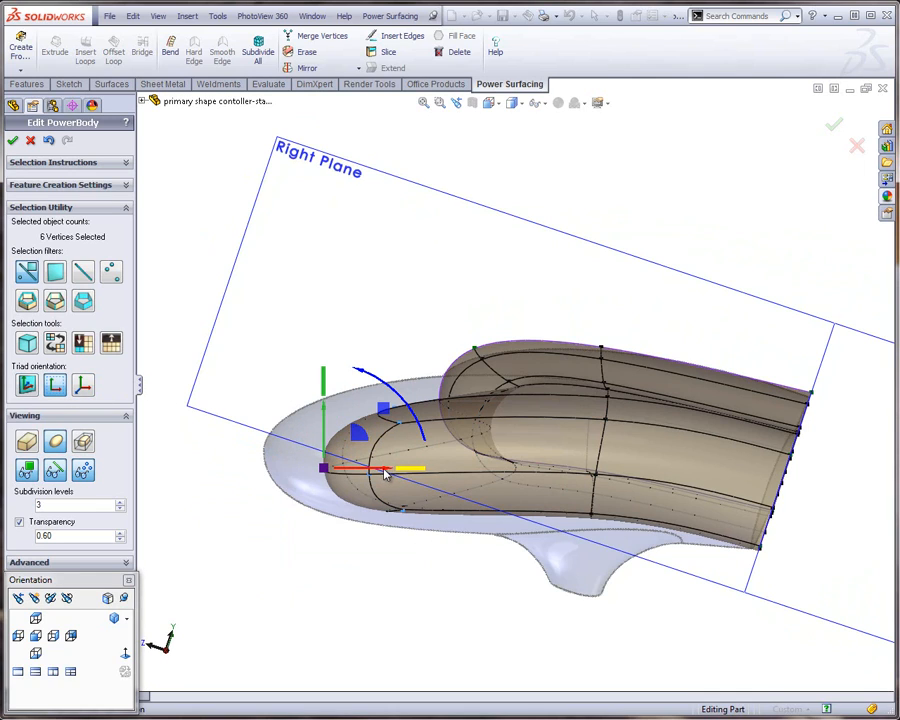
drag(380, 474, 320, 476)
click(251, 592)
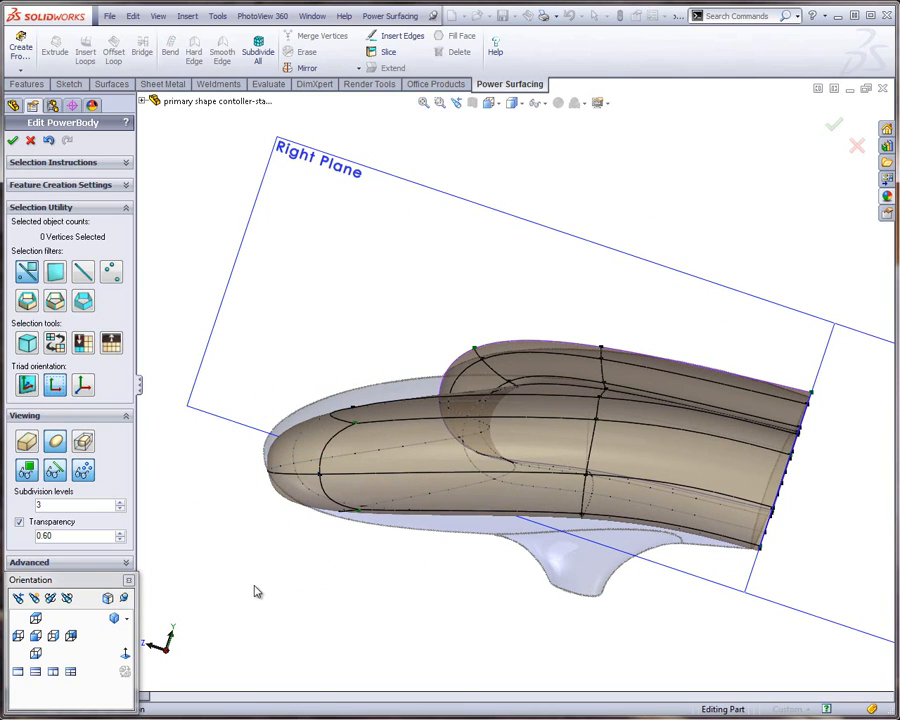
click(55, 637)
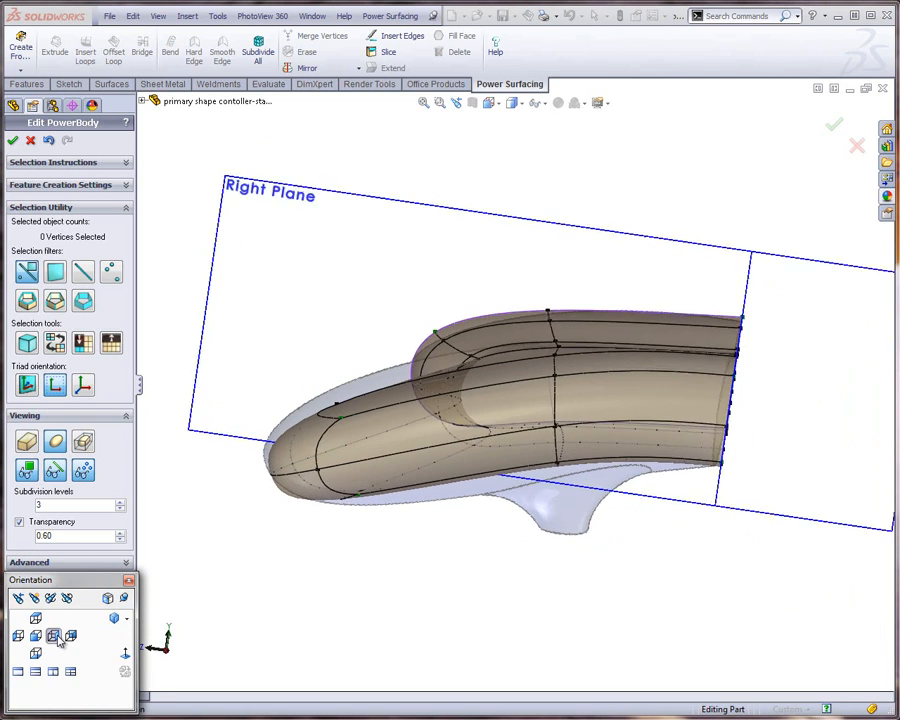
scroll(407, 402, down, 3)
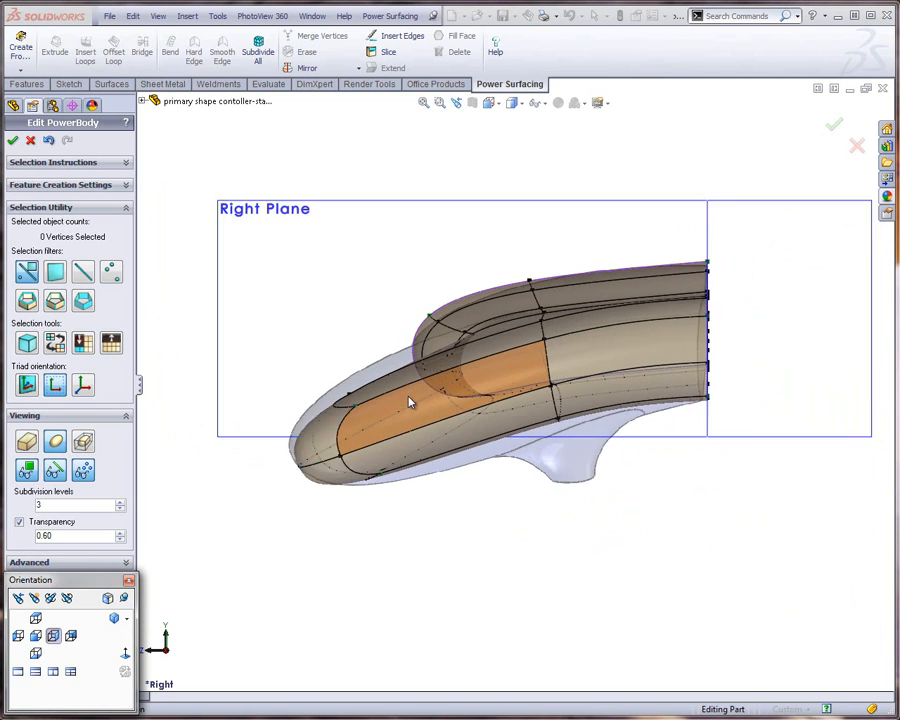
scroll(372, 366, up, 4)
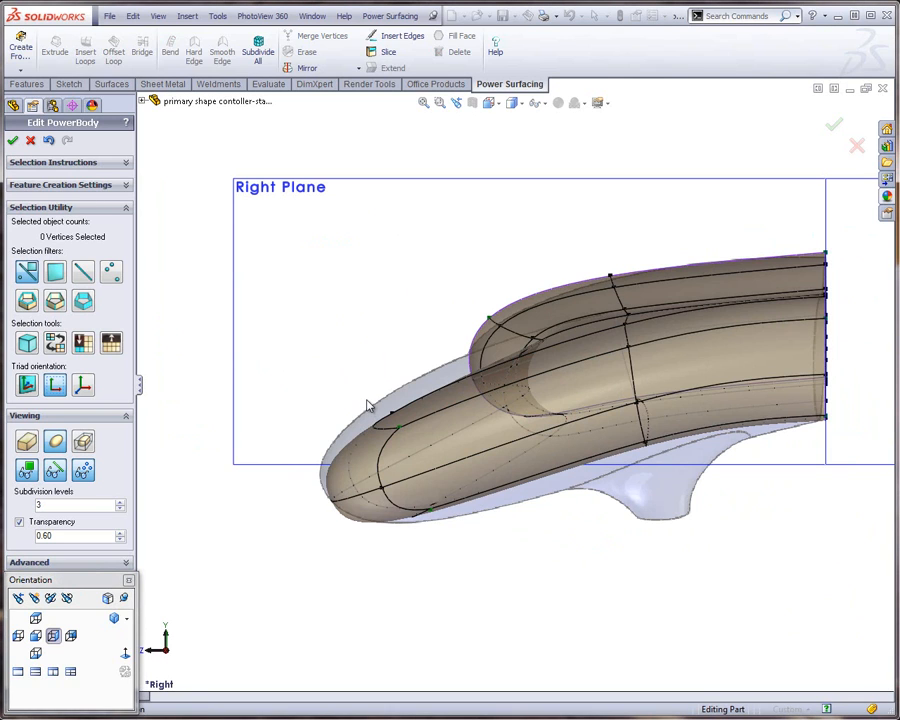
Scale the grip tip's five vertices vertically in a tilted side view to bring its upper surface toward the reference outline
click(19, 598)
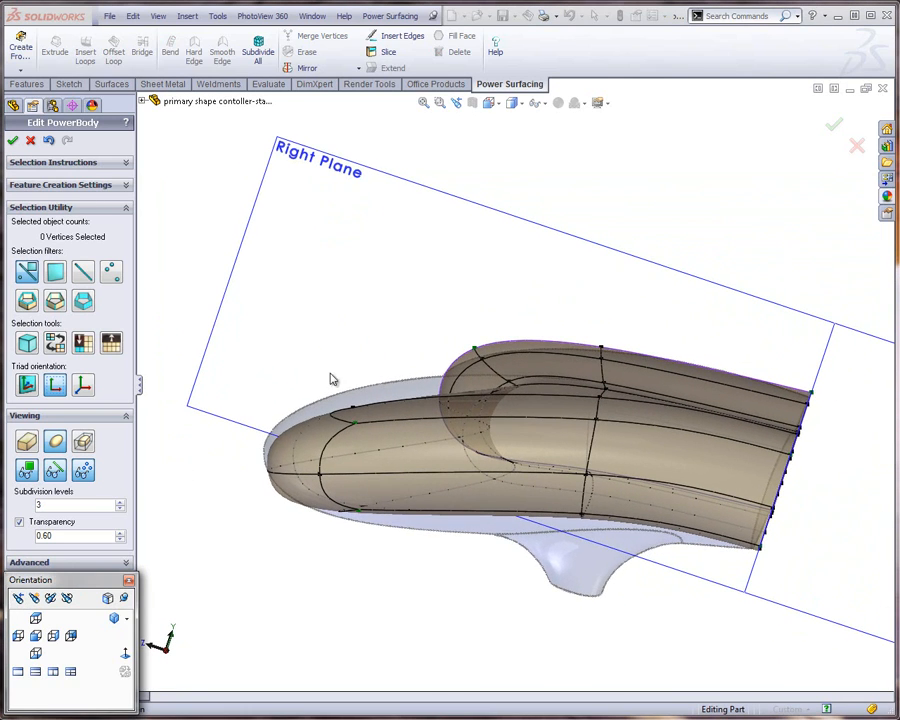
drag(311, 381, 374, 540)
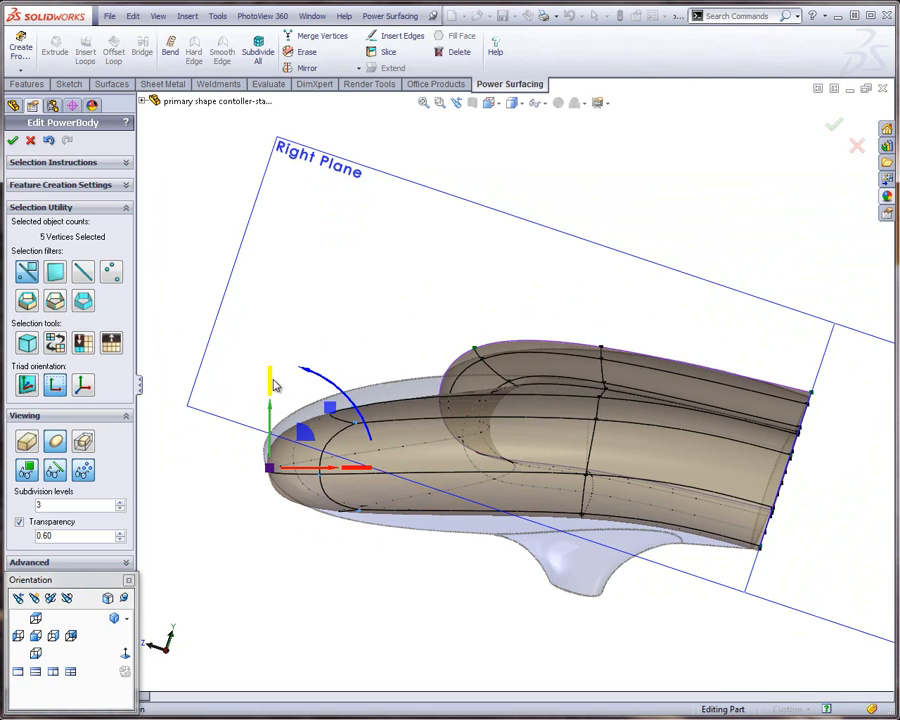
mouse_move(271, 385)
mouse_down()
mouse_move(272, 366)
mouse_move(270, 404)
mouse_up()
click(285, 575)
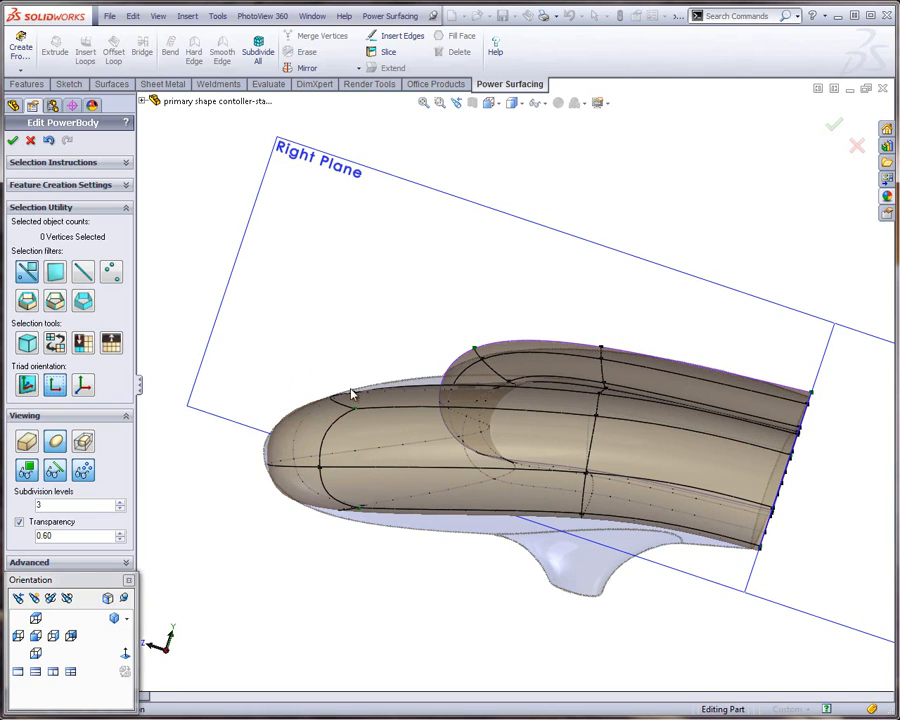
Move the grip tip's upper vertices up and back, and its two lower vertices down and back, to follow the reference outline
drag(315, 350, 392, 422)
drag(309, 346, 331, 337)
click(305, 565)
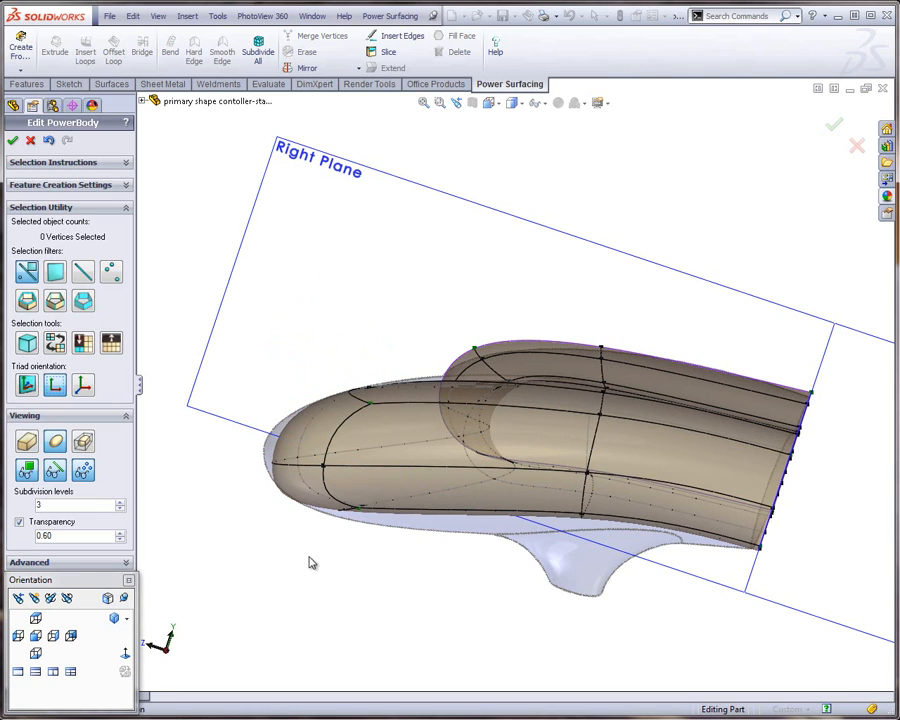
drag(309, 555, 383, 492)
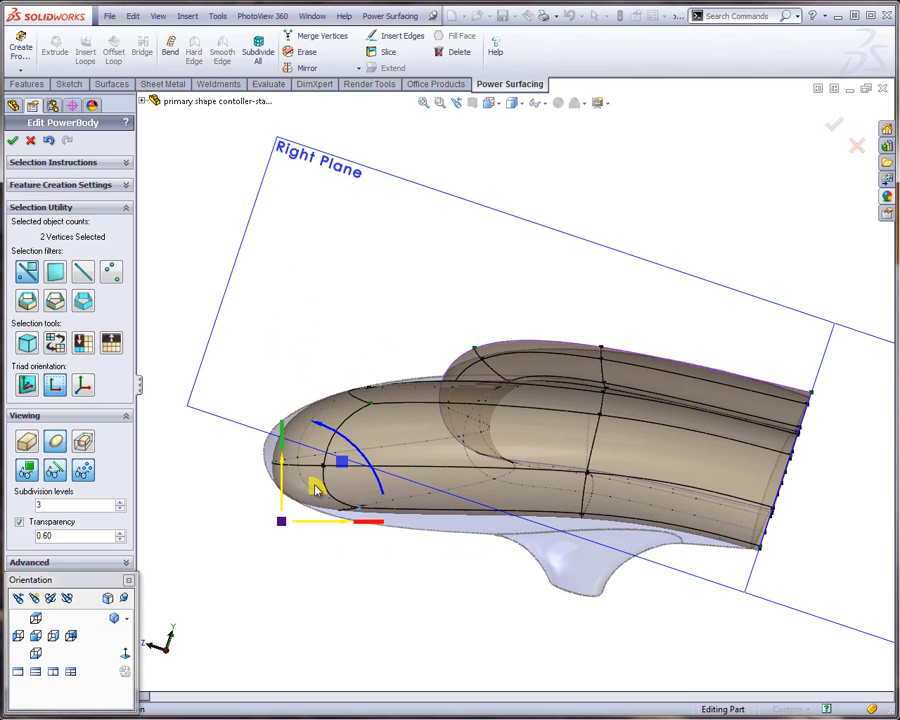
drag(316, 486, 334, 496)
click(250, 506)
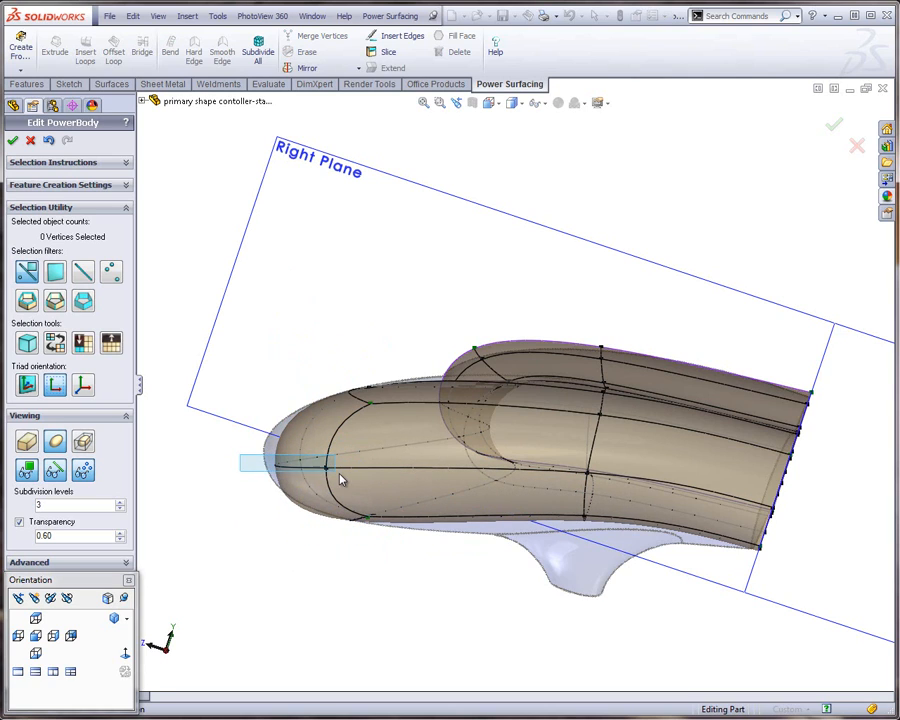
Move the grip tip's two middle vertices about 0.15 inch outward to the reference's end, and nudge the lower tip vertices slightly back
drag(340, 480, 331, 480)
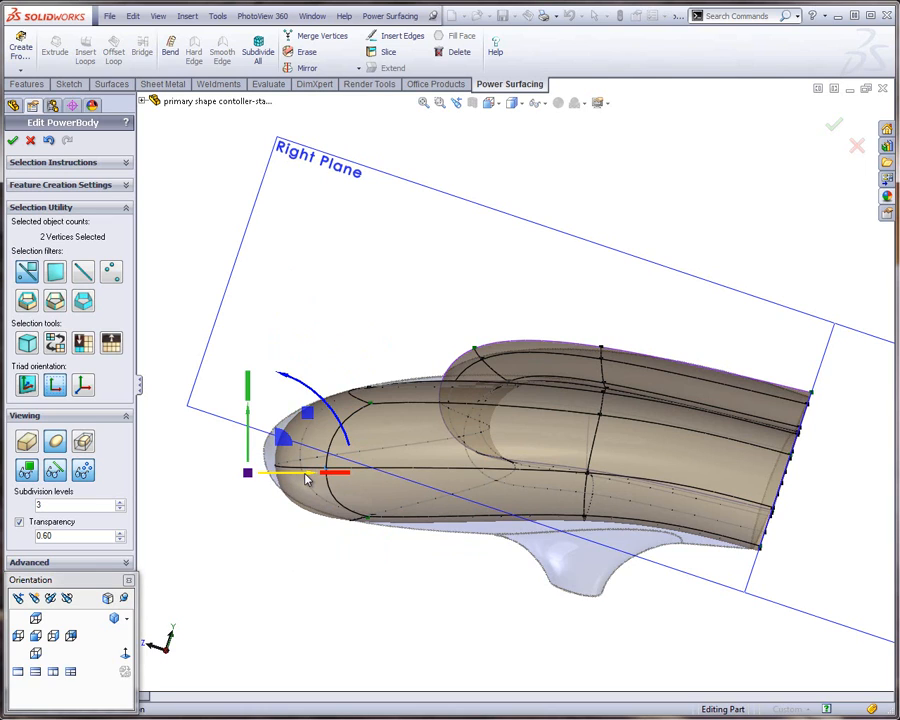
drag(306, 481, 285, 478)
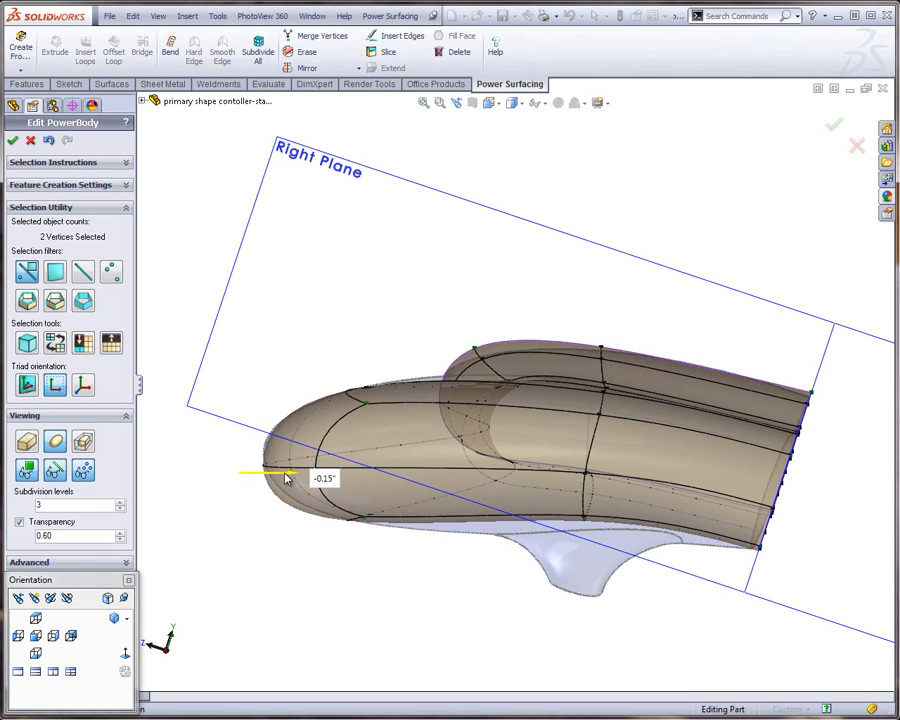
click(270, 575)
drag(296, 568, 355, 503)
click(363, 648)
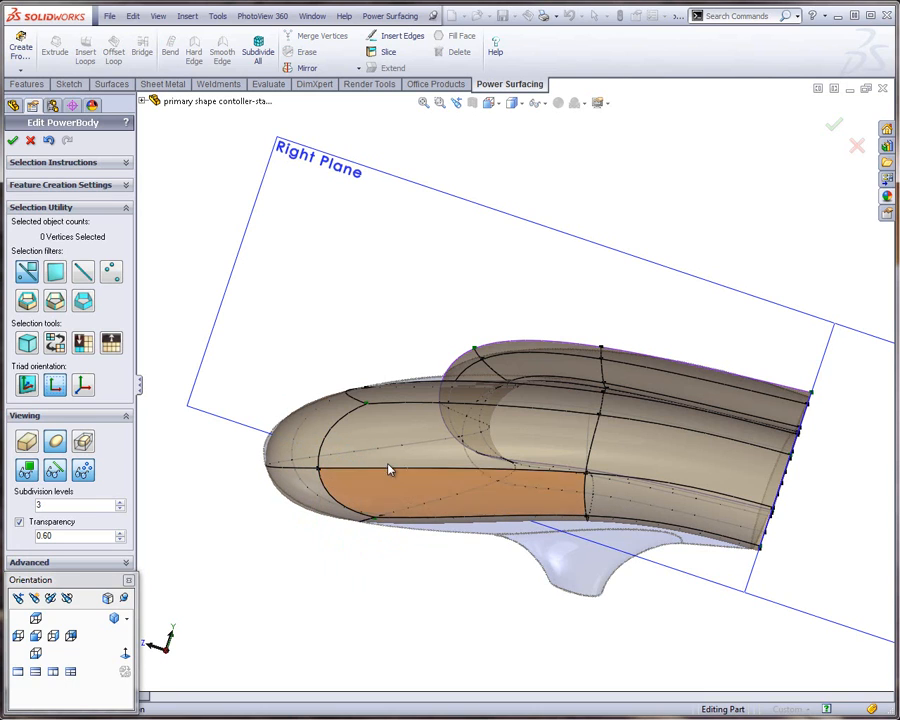
Lower the upper front vertex on the body's center boundary with the screen-aligned triad to match the reference's front curve
middle_drag(390, 470, 446, 483)
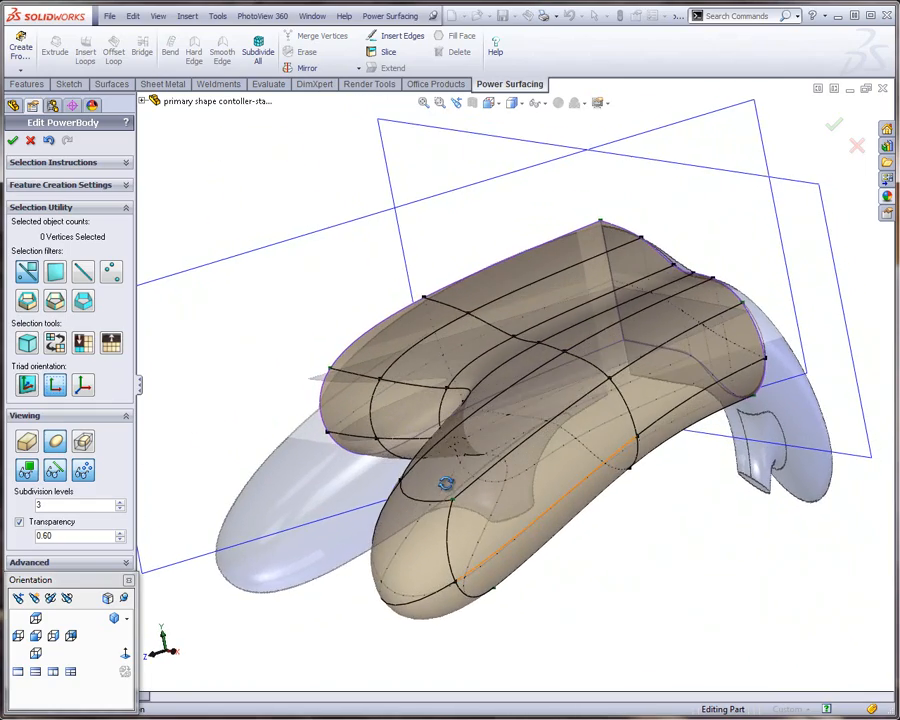
scroll(407, 345, down, 3)
middle_drag(409, 348, 283, 412)
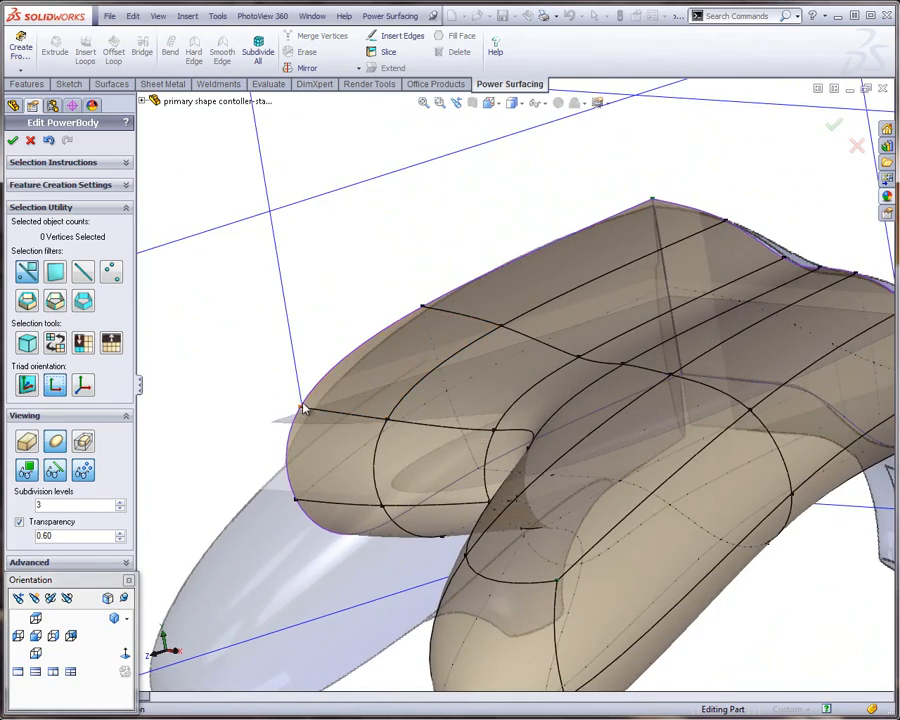
click(302, 407)
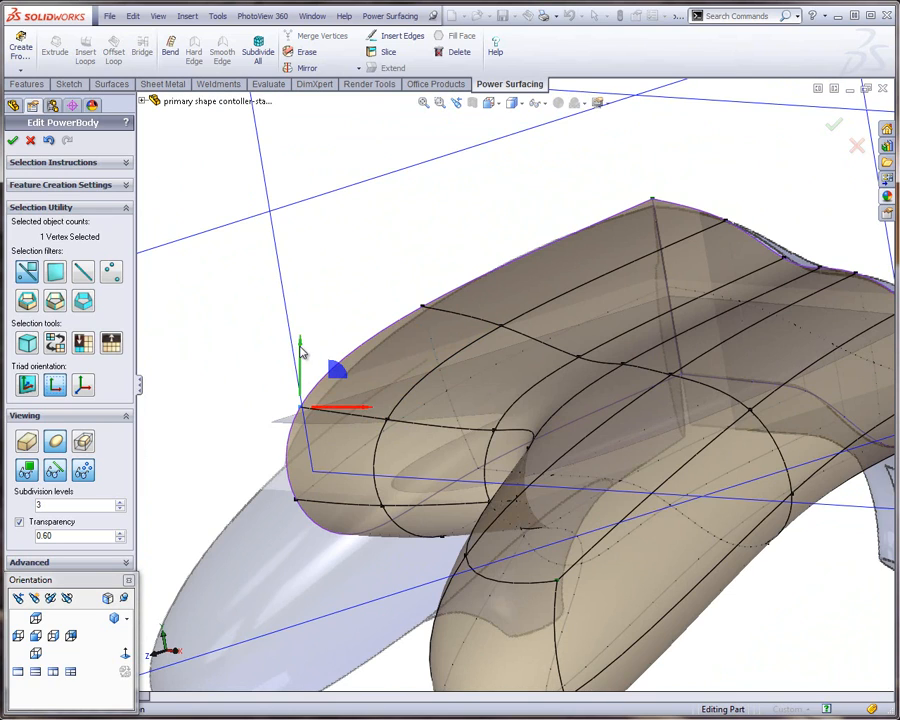
drag(301, 352, 302, 386)
click(400, 281)
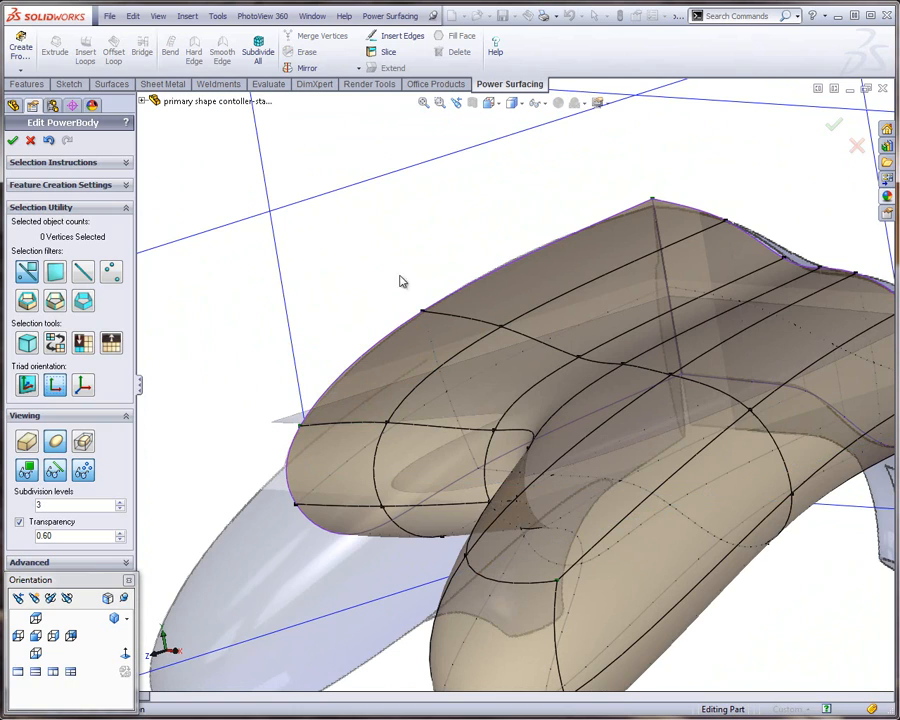
Lower the top rear vertex on the center boundary by about 0.03 inch
click(651, 200)
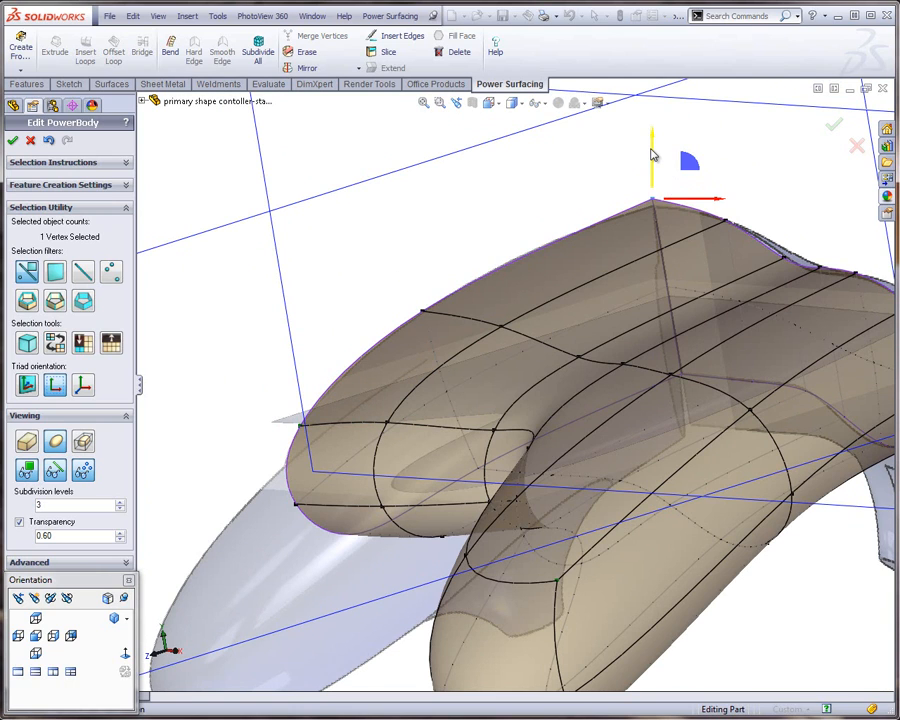
mouse_move(651, 154)
mouse_down()
mouse_move(653, 174)
mouse_move(651, 160)
mouse_up()
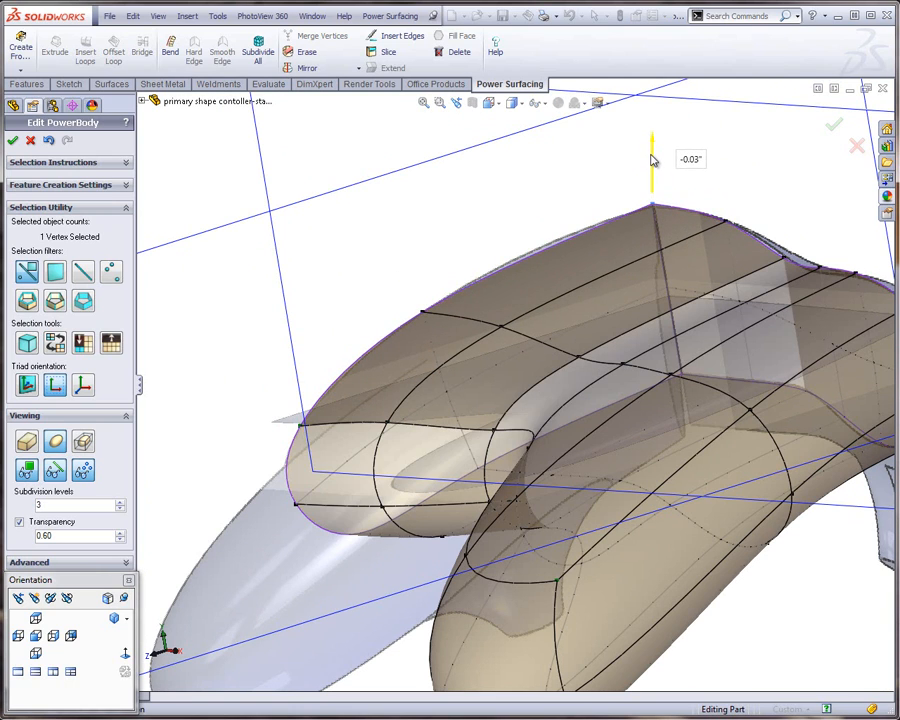
click(571, 200)
Move the top edge leading into the inner corner between the front body and the grip slightly downward
middle_drag(388, 241, 592, 254)
scroll(598, 377, down, 3)
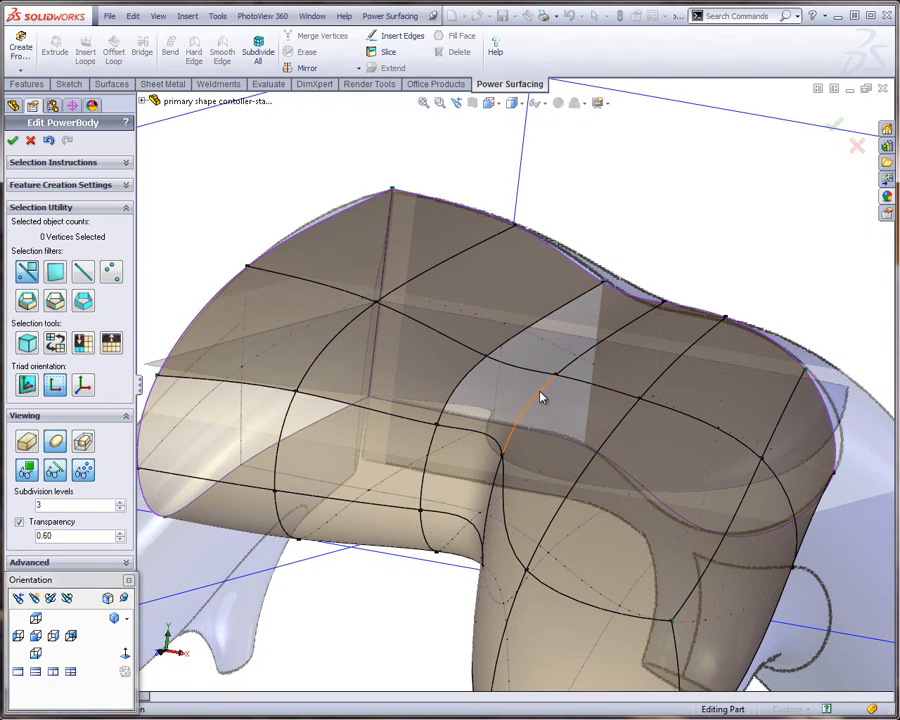
click(540, 397)
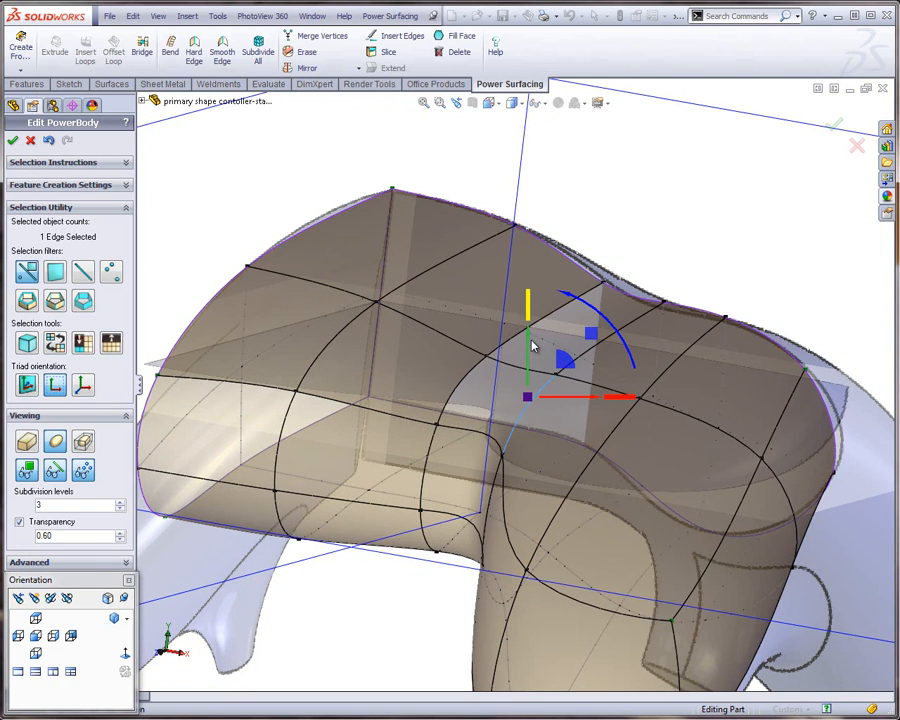
drag(531, 350, 532, 377)
mouse_move(571, 463)
middle_down()
mouse_move(627, 418)
mouse_move(638, 452)
mouse_move(584, 472)
middle_up()
scroll(536, 434, up, 4)
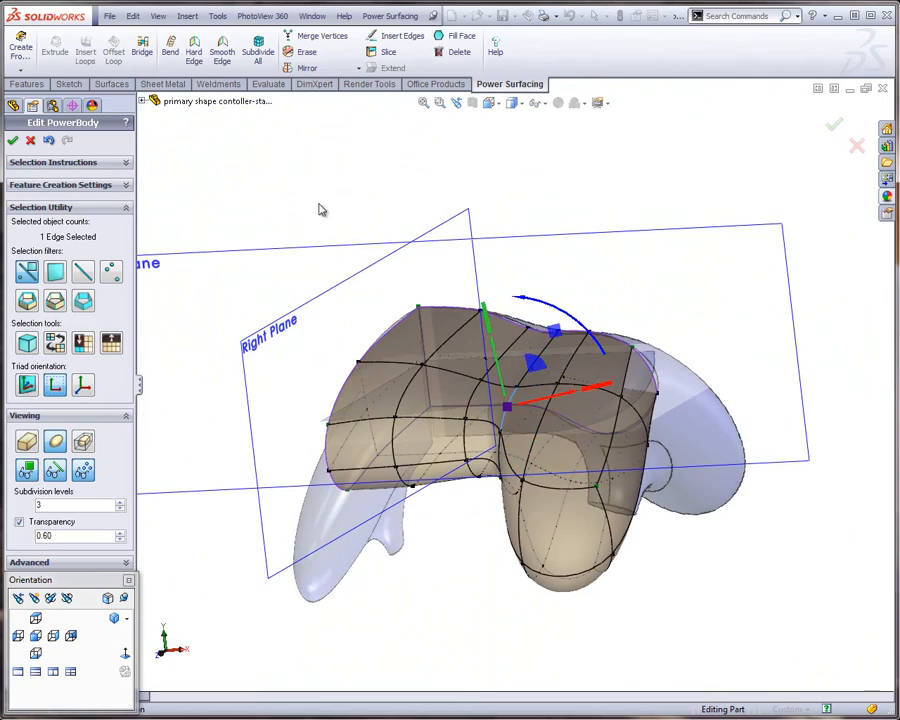
click(323, 209)
Spread the two middle vertices across the grip's underside apart by scaling them about 3.62 with the triad aligned to the selection
scroll(480, 411, up, 2)
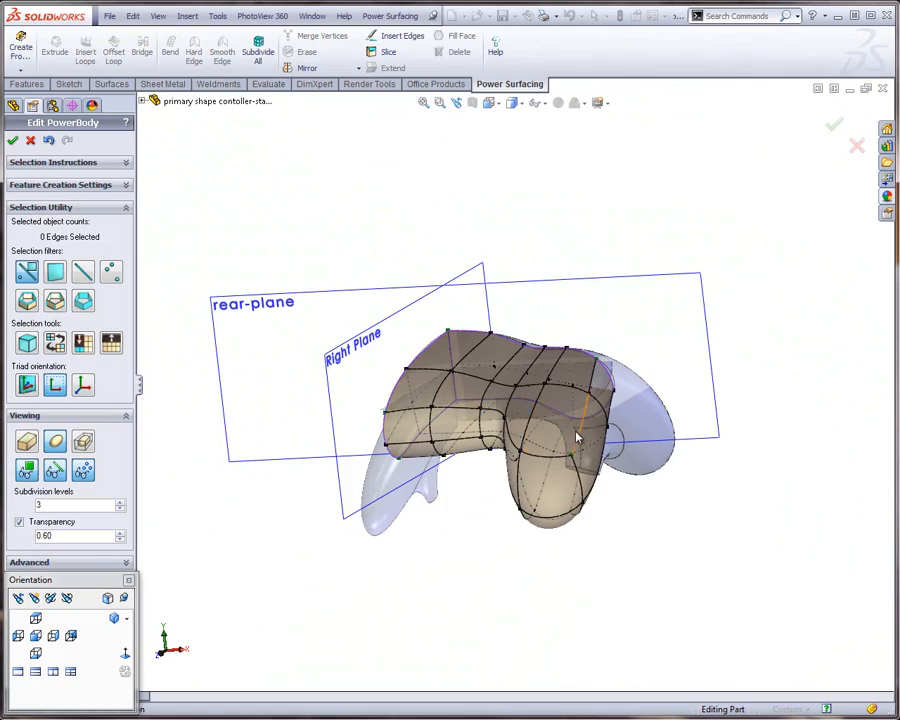
middle_drag(576, 437, 797, 285)
scroll(433, 425, down, 3)
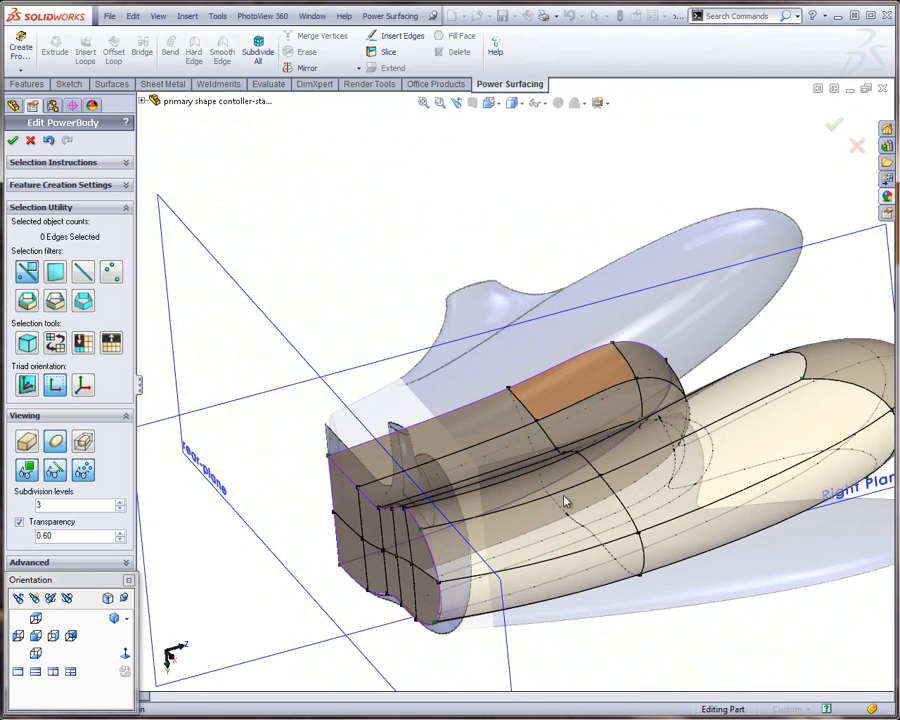
middle_drag(570, 514, 733, 528)
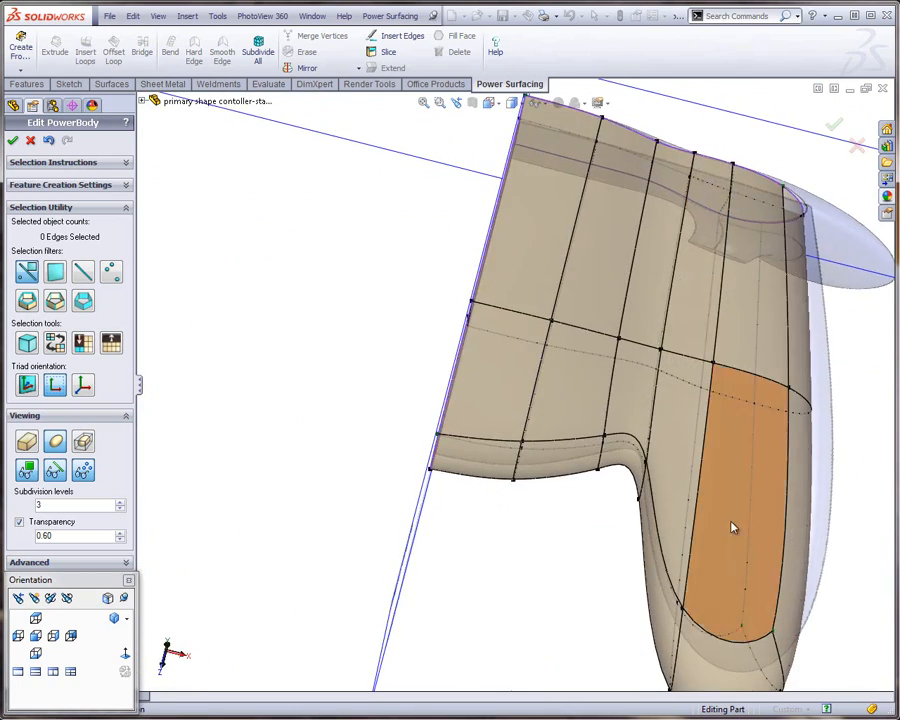
middle_drag(726, 363, 650, 523)
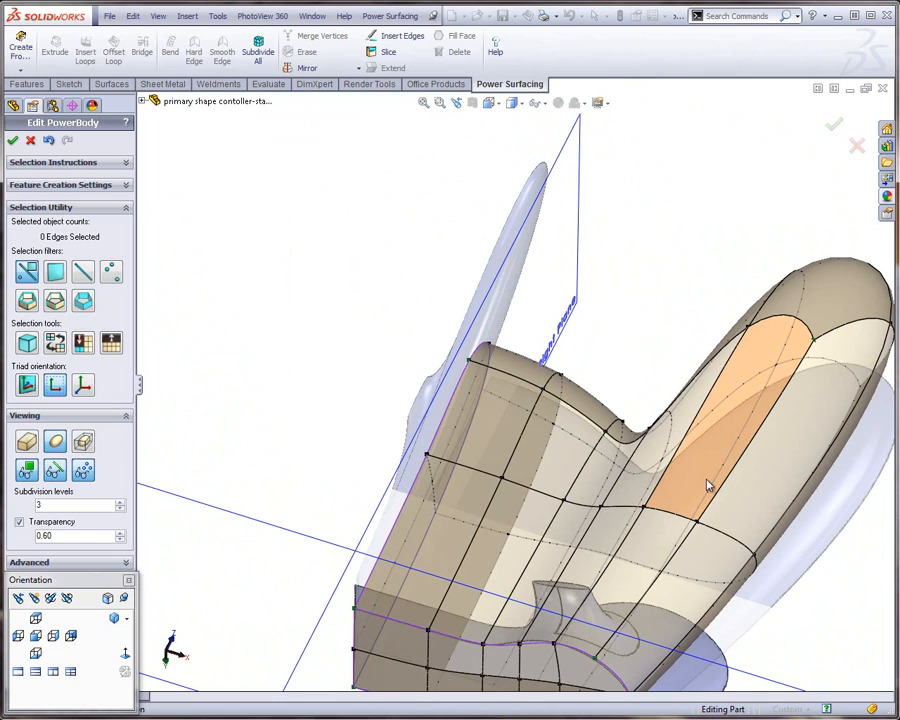
scroll(684, 526, up, 1)
scroll(662, 492, down, 2)
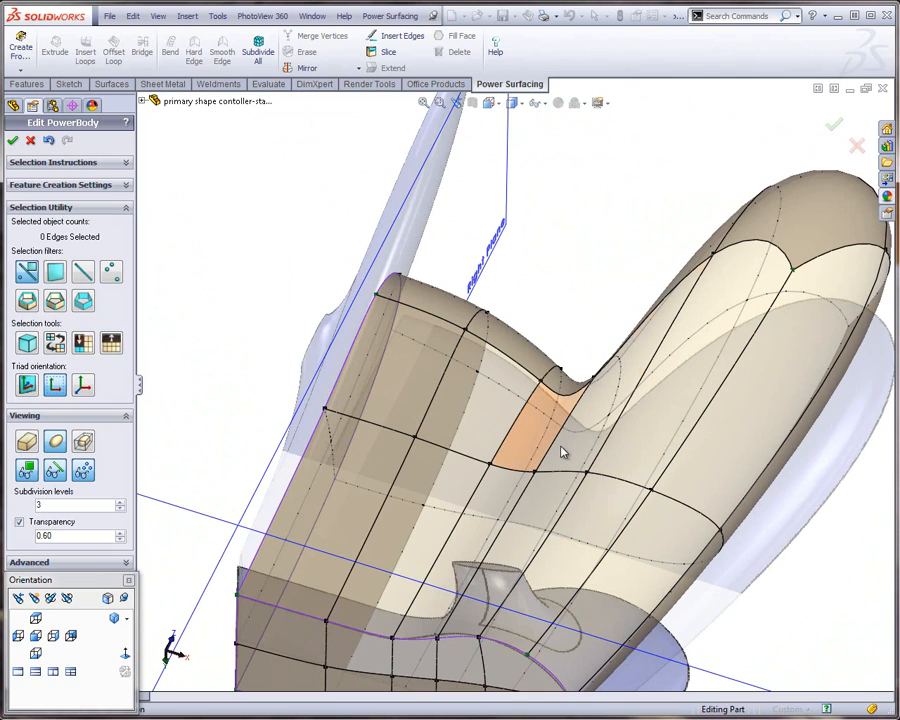
click(587, 477)
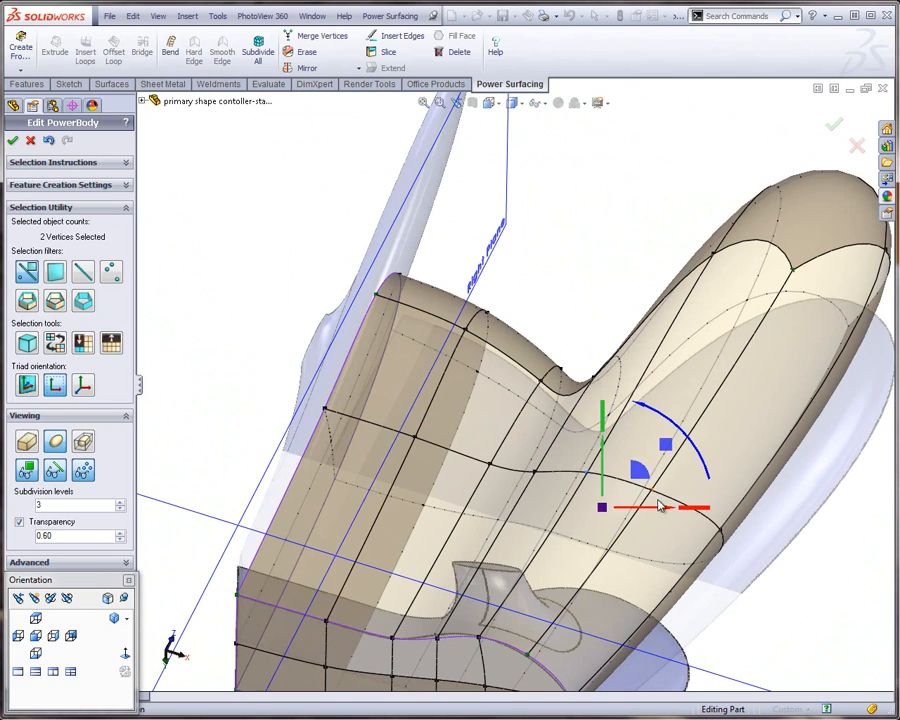
click(37, 389)
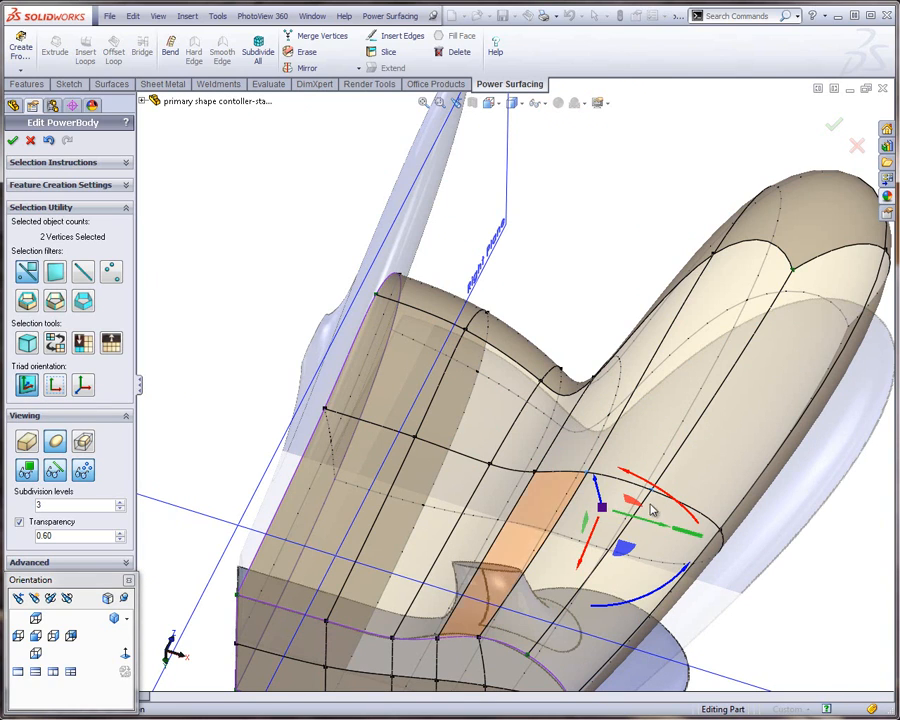
drag(713, 540, 893, 618)
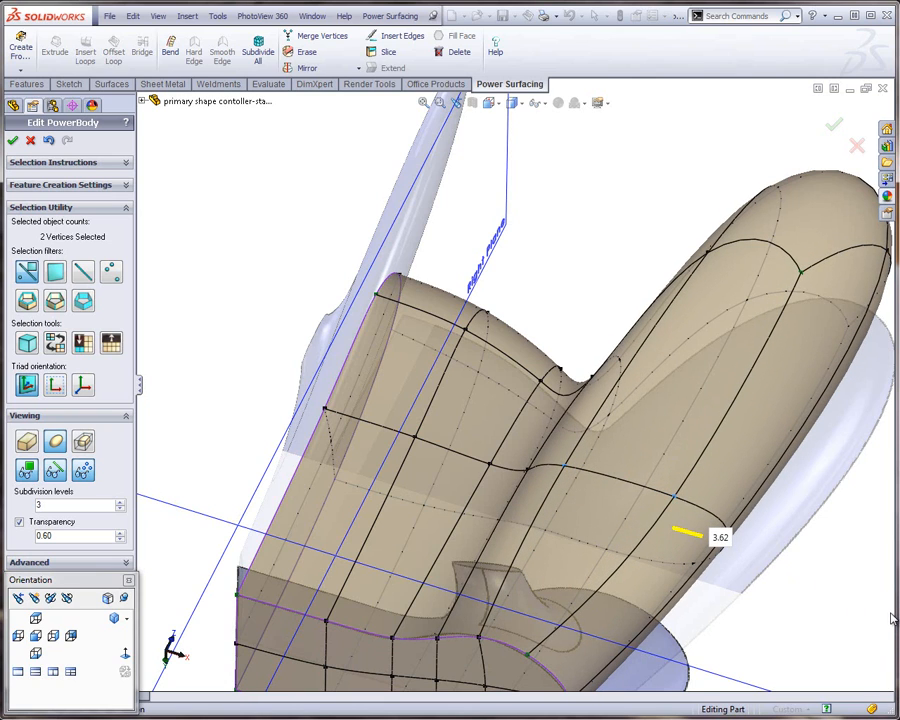
middle_drag(727, 506, 614, 462)
scroll(620, 465, down, 3)
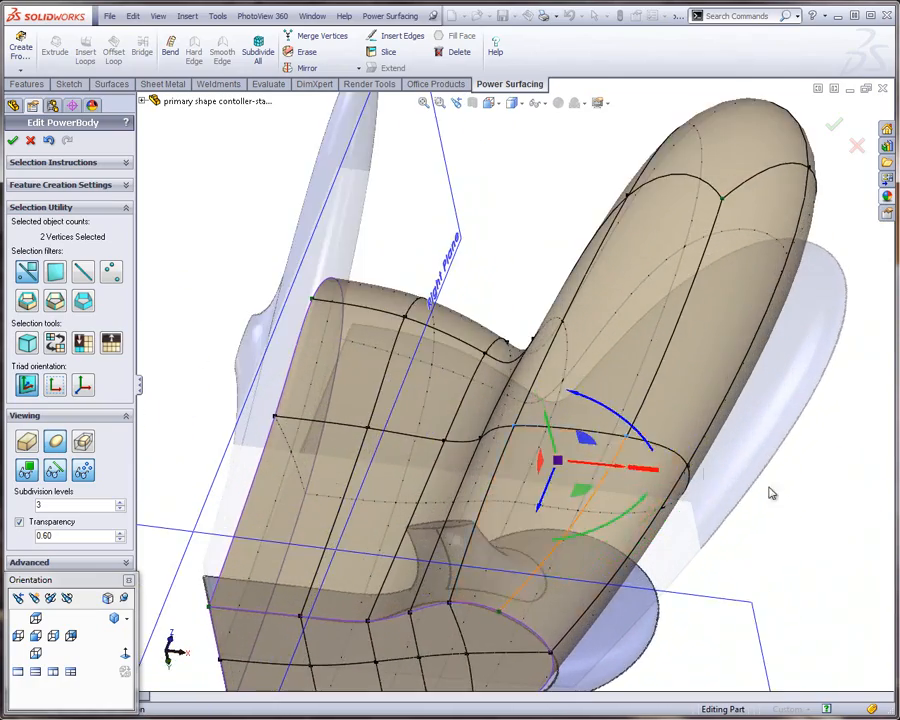
click(794, 503)
Insert one loop lengthwise through the grip across the ring of eight edges, with Preserve Shape enabled
double_click(571, 434)
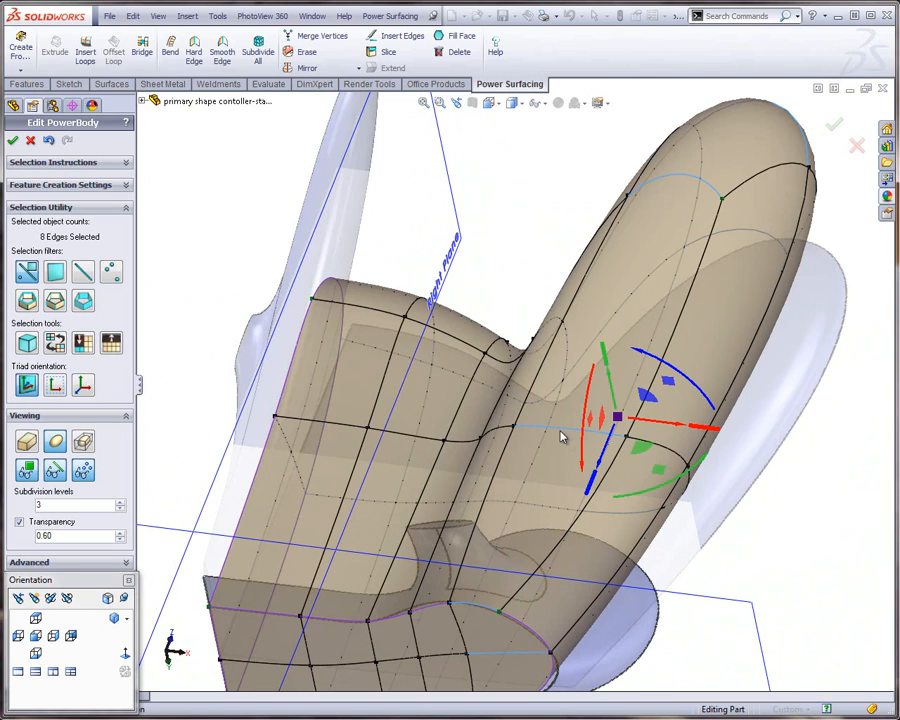
key(s)
click(572, 514)
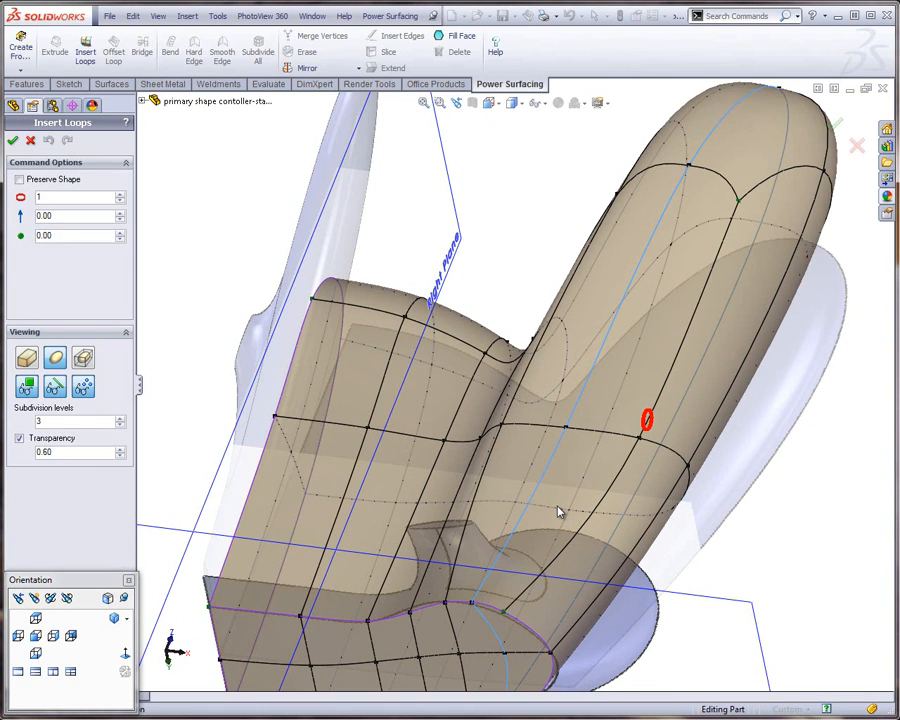
click(19, 180)
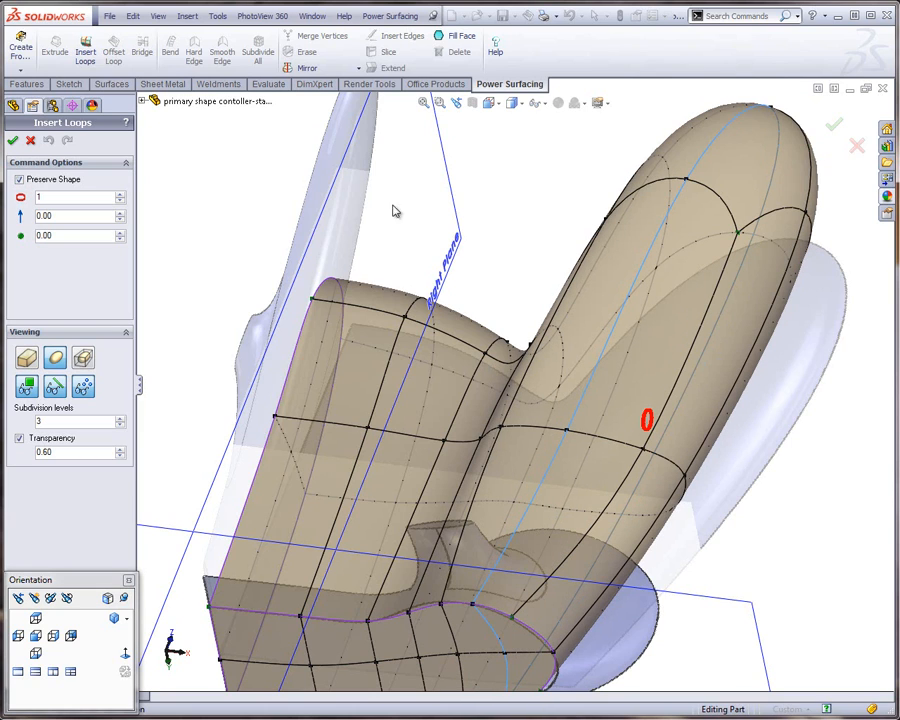
click(13, 141)
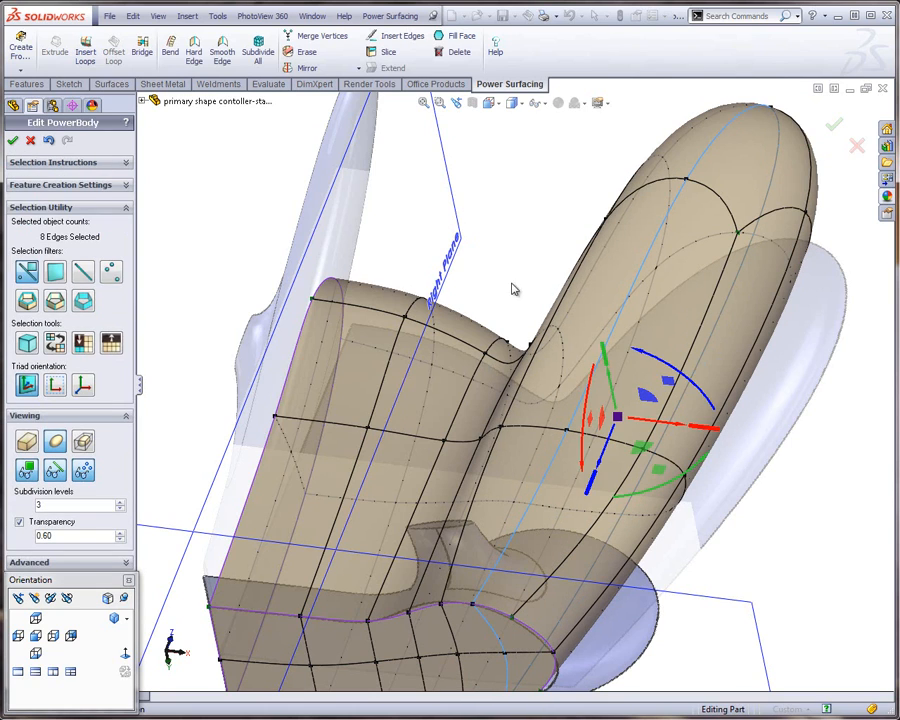
click(817, 459)
Insert a closed diamond of four edges around the loop intersection on the grip's underside, near the inner corner with the front body
middle_drag(669, 421, 619, 453)
scroll(619, 453, down, 2)
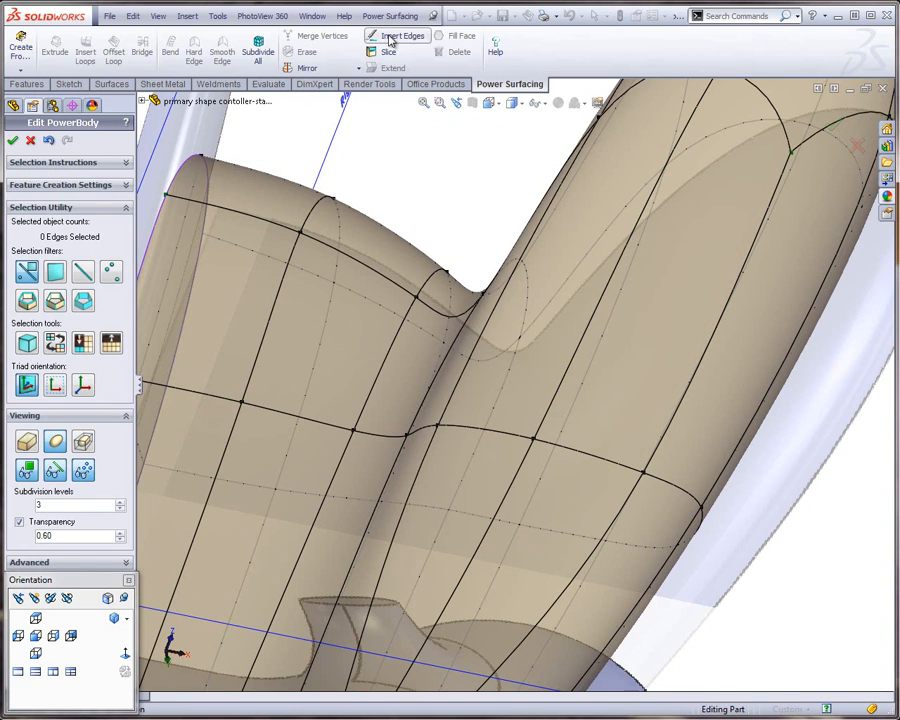
click(390, 38)
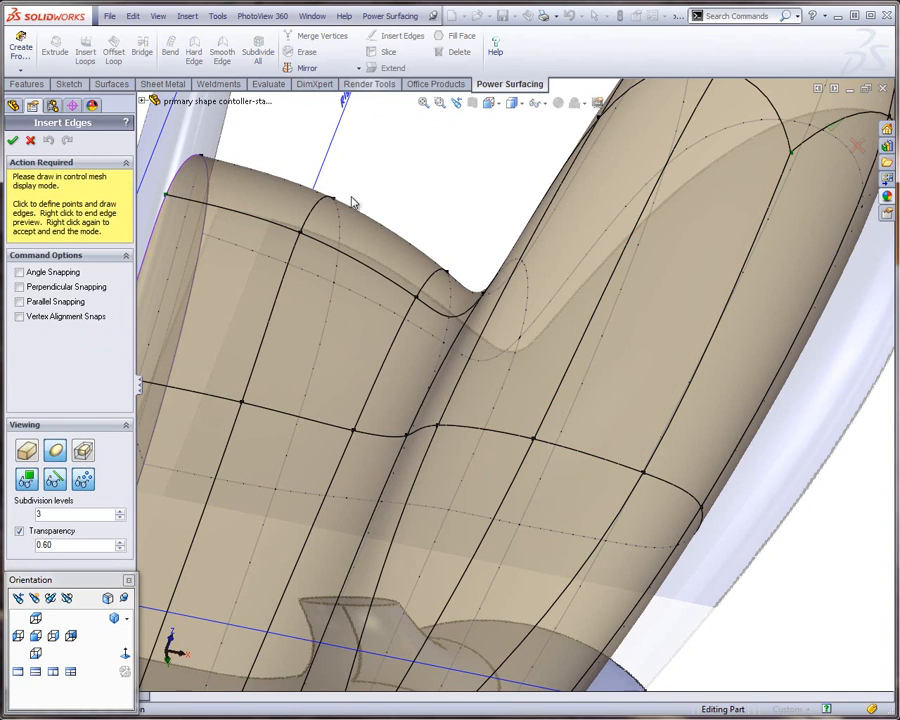
click(572, 364)
click(488, 436)
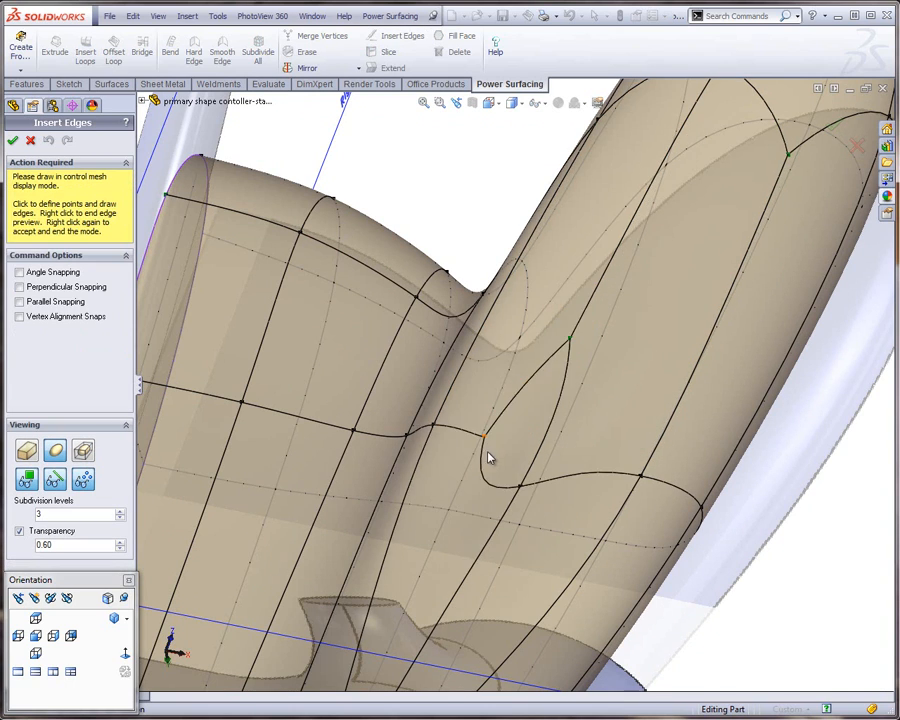
click(490, 542)
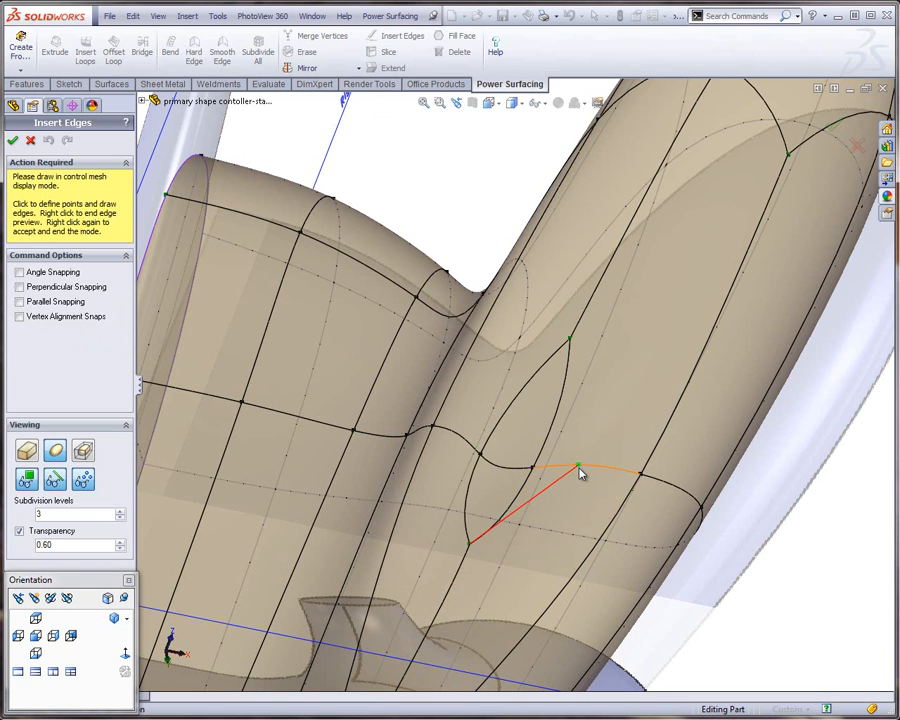
click(579, 470)
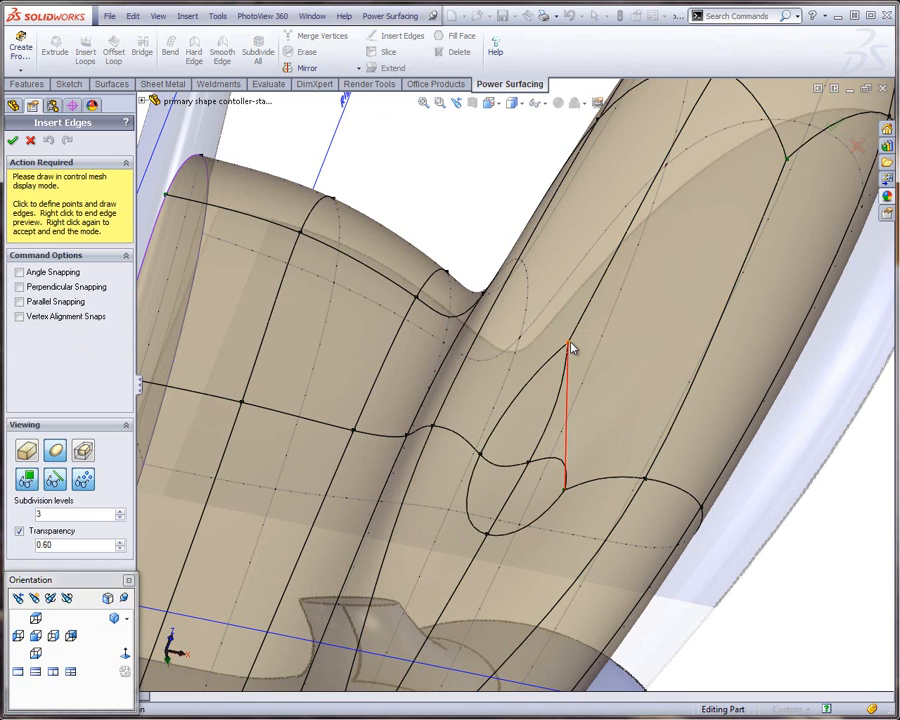
click(570, 343)
middle_drag(461, 466, 280, 287)
click(14, 141)
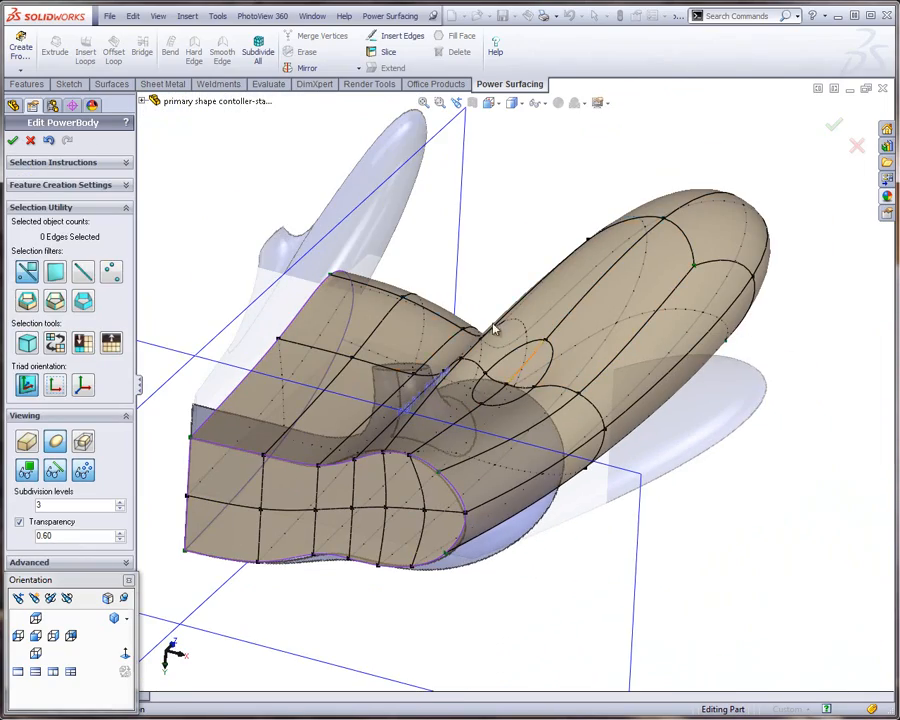
Pull the four faces inside the diamond outward from the grip's underside, with the triad aligned to the selection
middle_drag(493, 328, 470, 390)
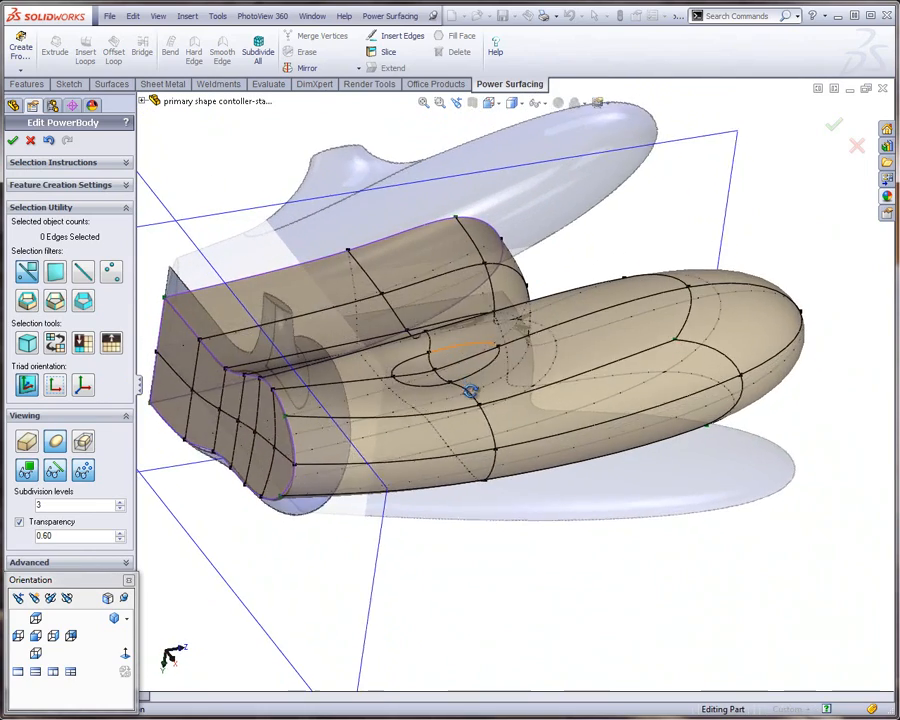
scroll(389, 383, down, 3)
click(466, 368)
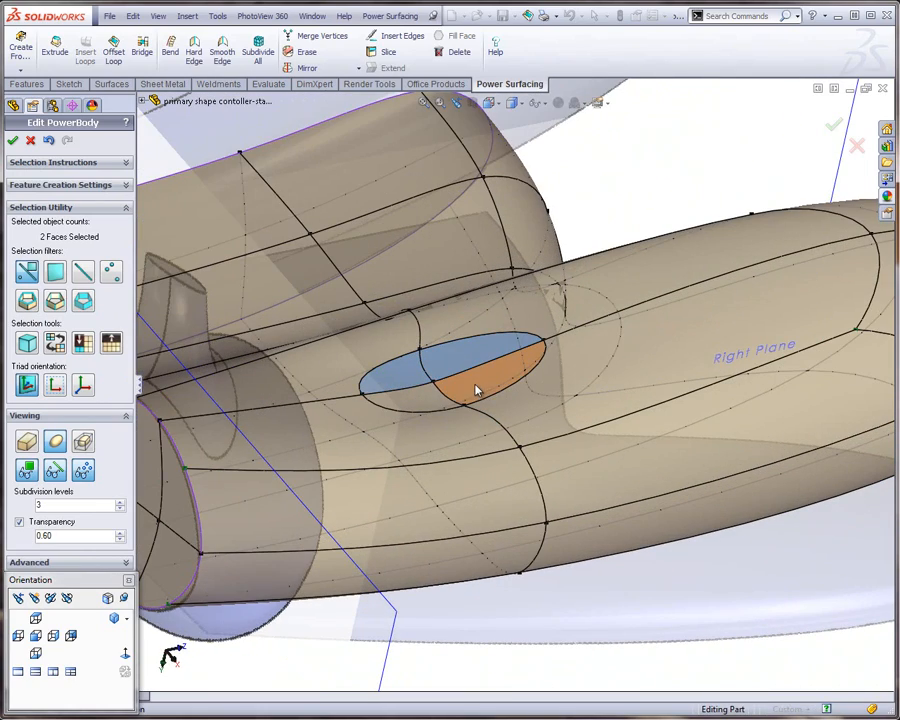
click(410, 403)
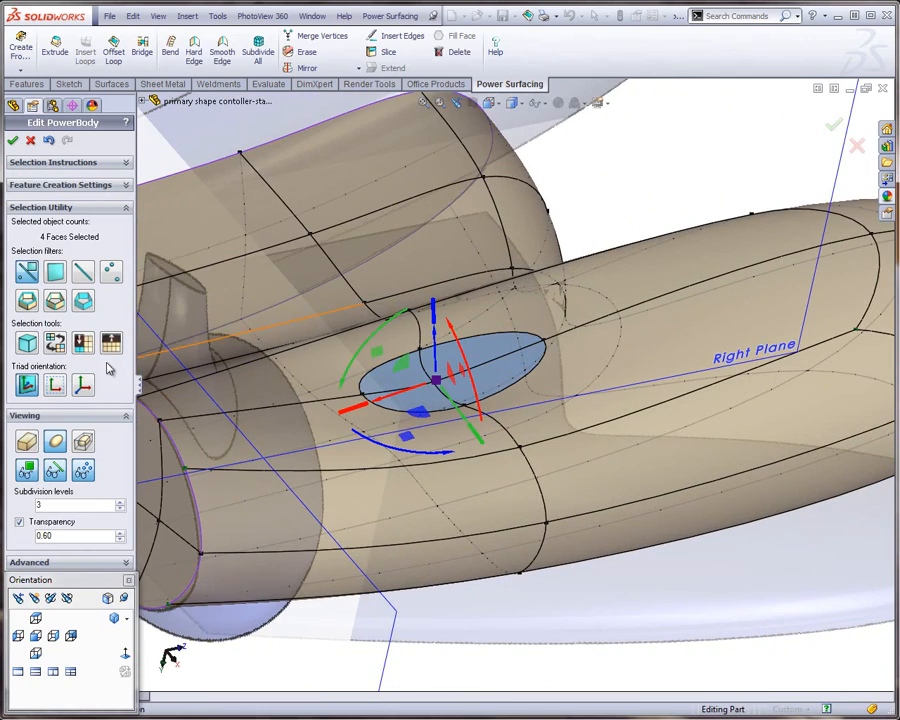
click(82, 385)
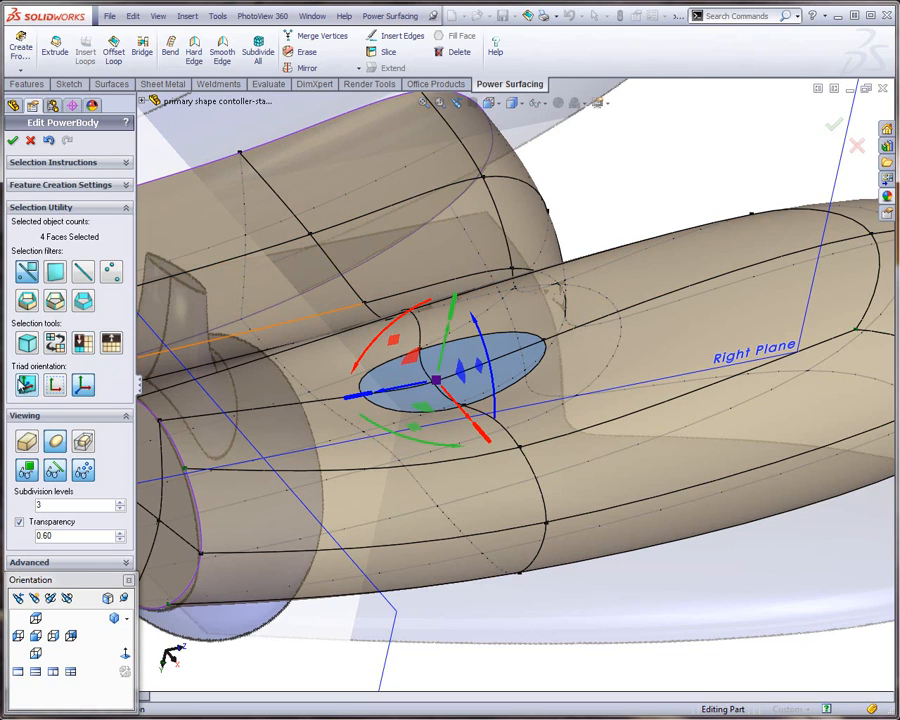
click(26, 385)
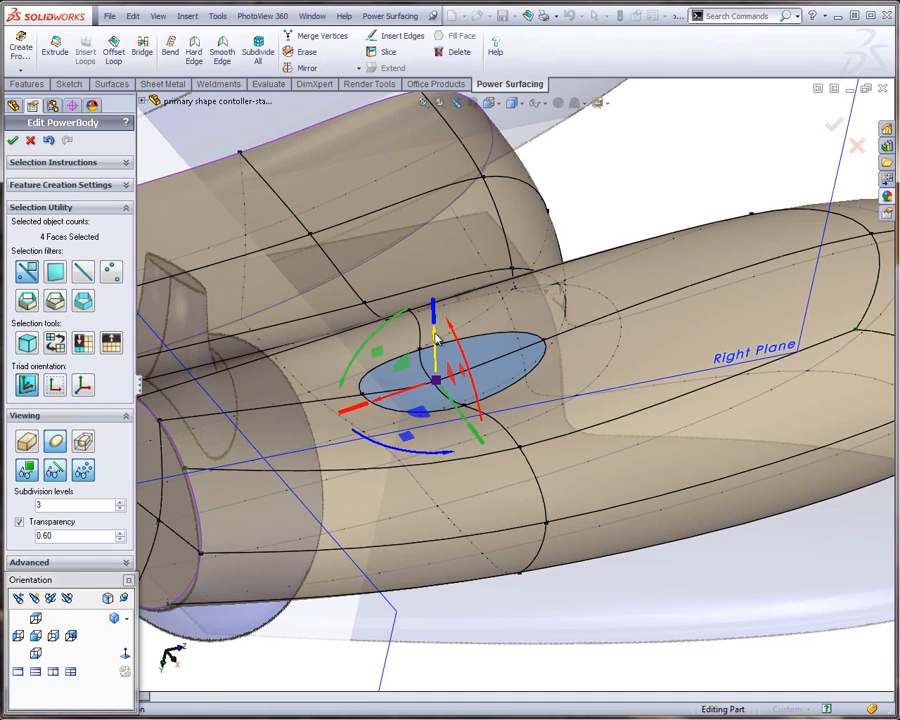
drag(435, 340, 430, 178)
Move the four protruding faces back toward the body by about 0.24 inch in the right view
click(55, 638)
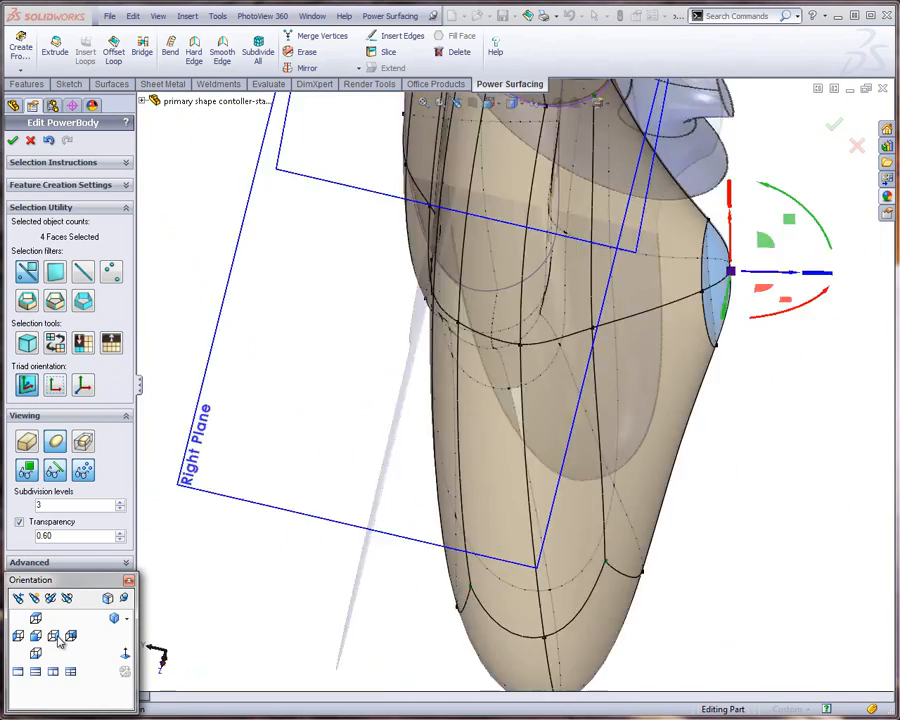
scroll(542, 465, down, 3)
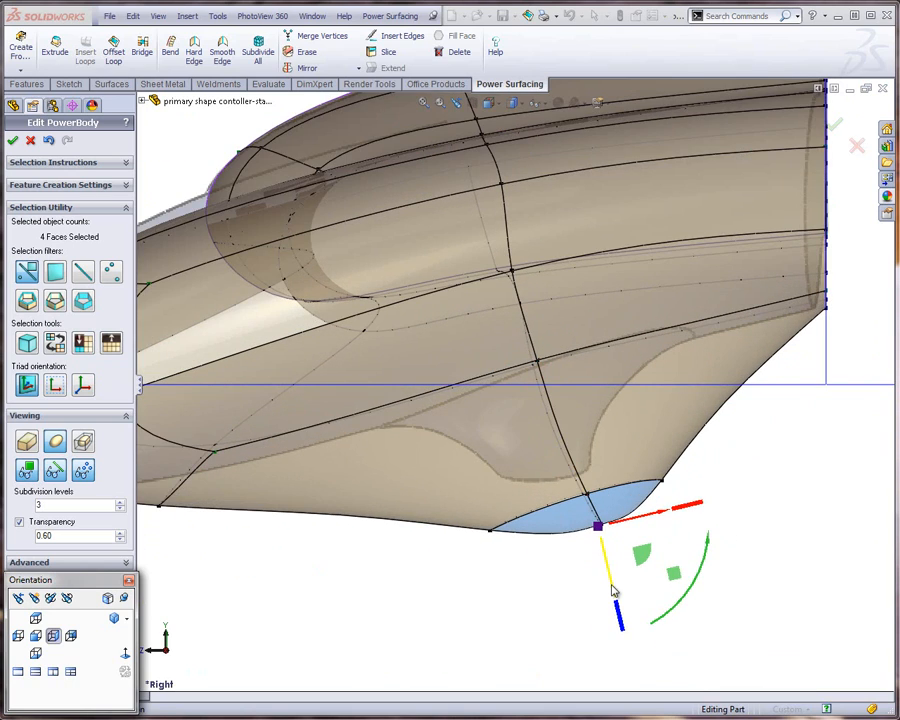
drag(614, 591, 587, 543)
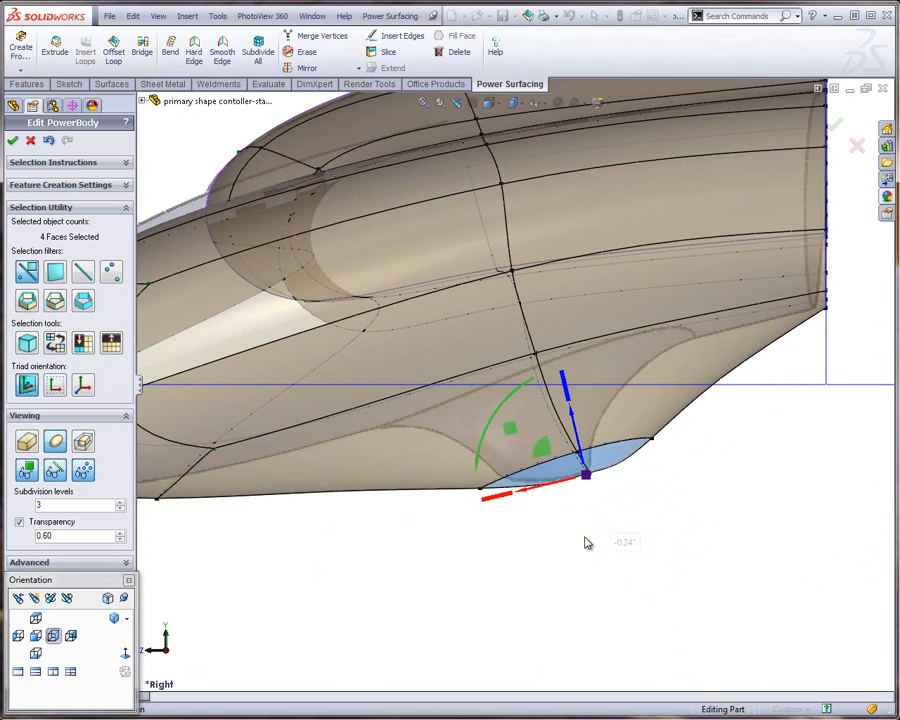
Make the boundary of the four selected faces a hard edge and flatten the faces into one plane
middle_drag(610, 549, 547, 318)
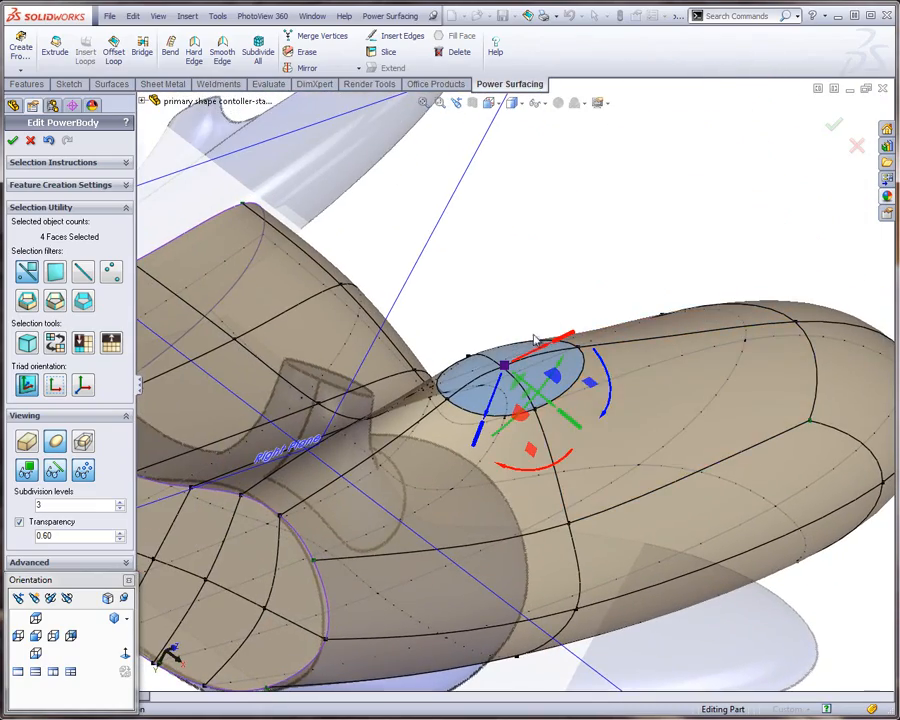
scroll(535, 340, down, 2)
key(s)
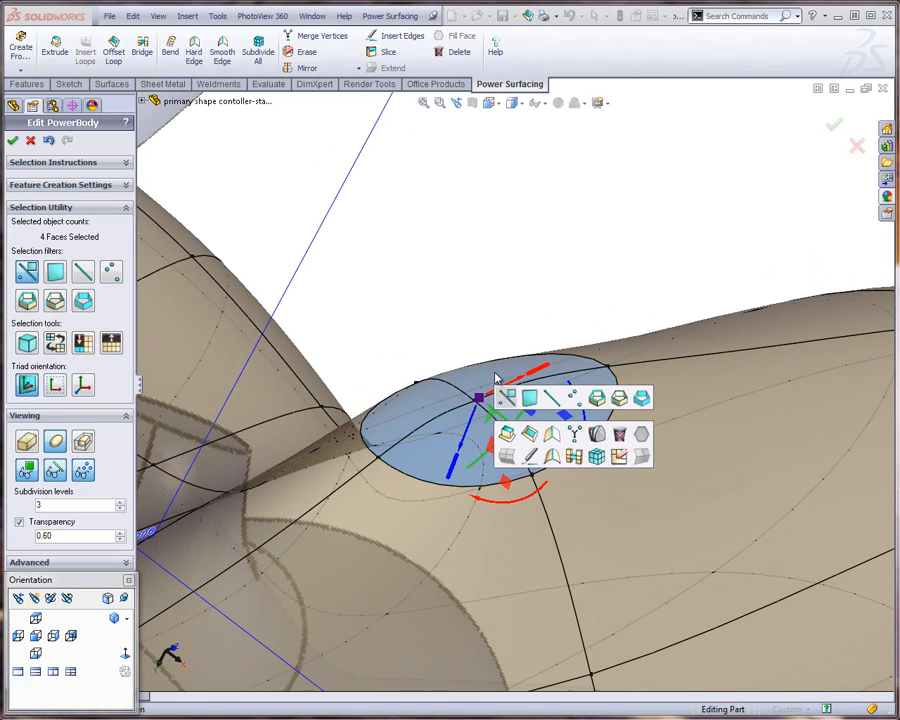
click(551, 433)
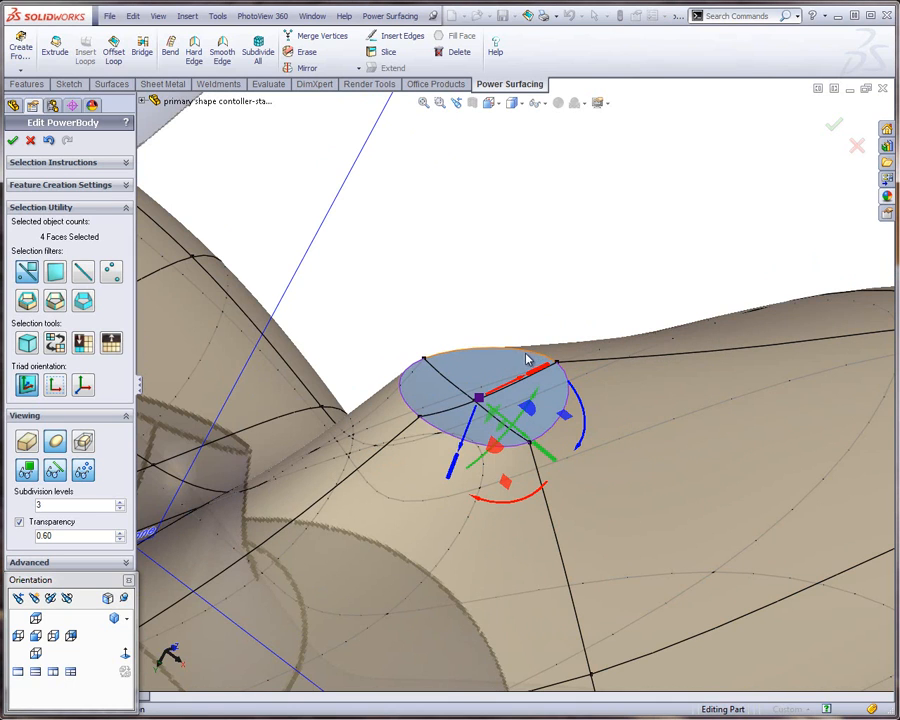
middle_drag(527, 360, 532, 388)
scroll(446, 358, down, 3)
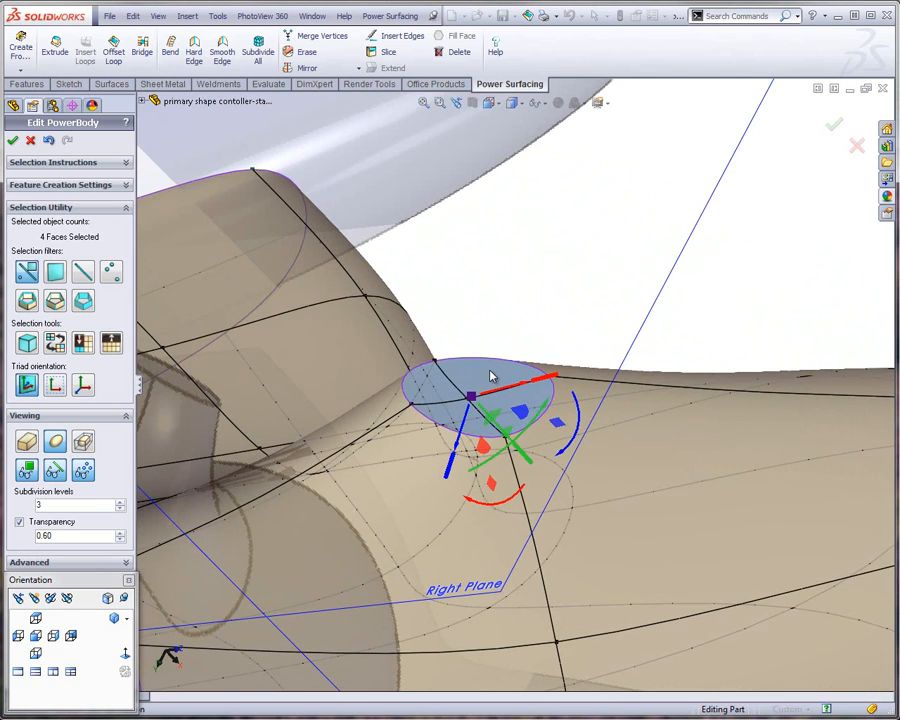
key(s)
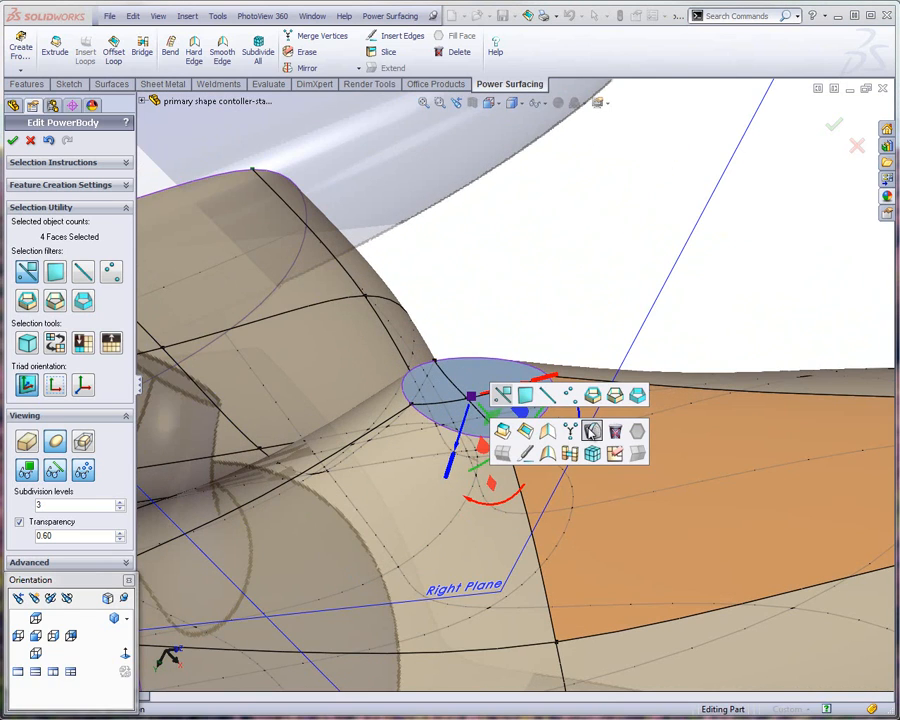
click(593, 432)
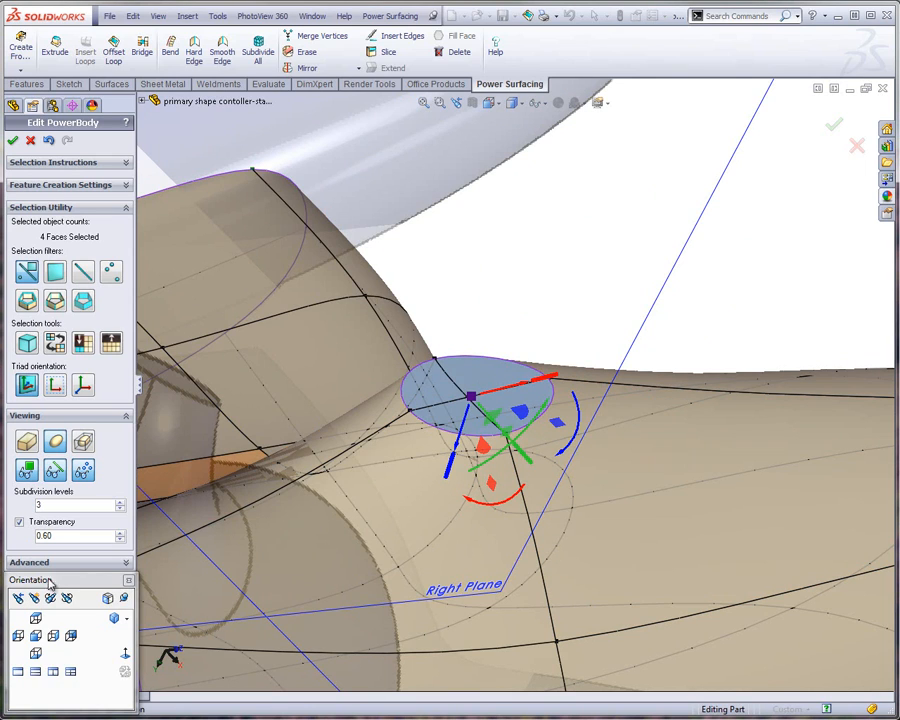
Rotate the flat faces slightly and shift them toward the grip's tip to match the base of the reference protrusion
click(53, 635)
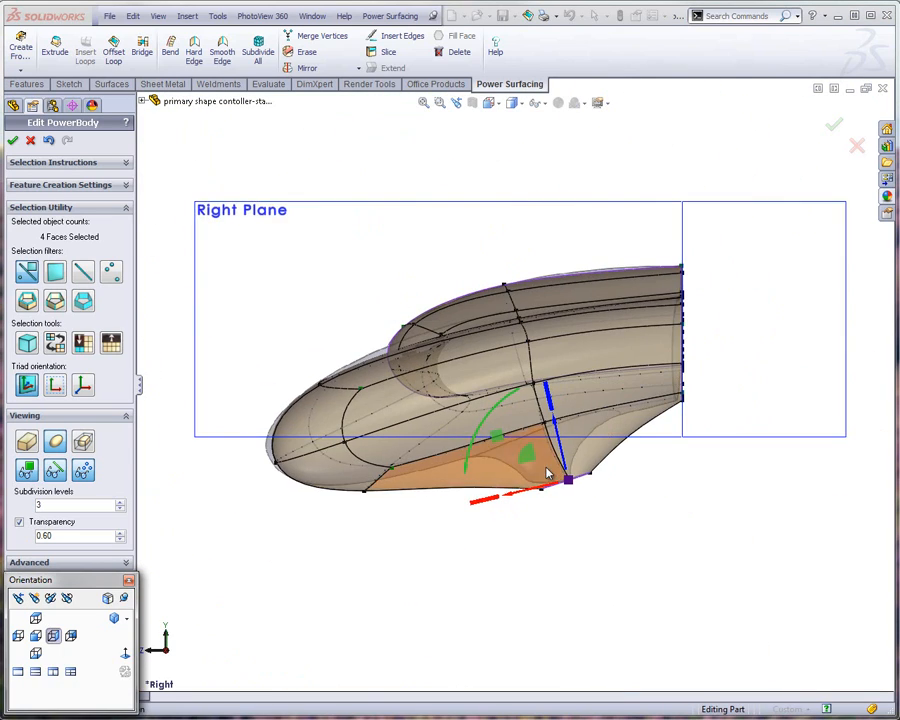
scroll(563, 462, up, 3)
scroll(563, 462, up, 2)
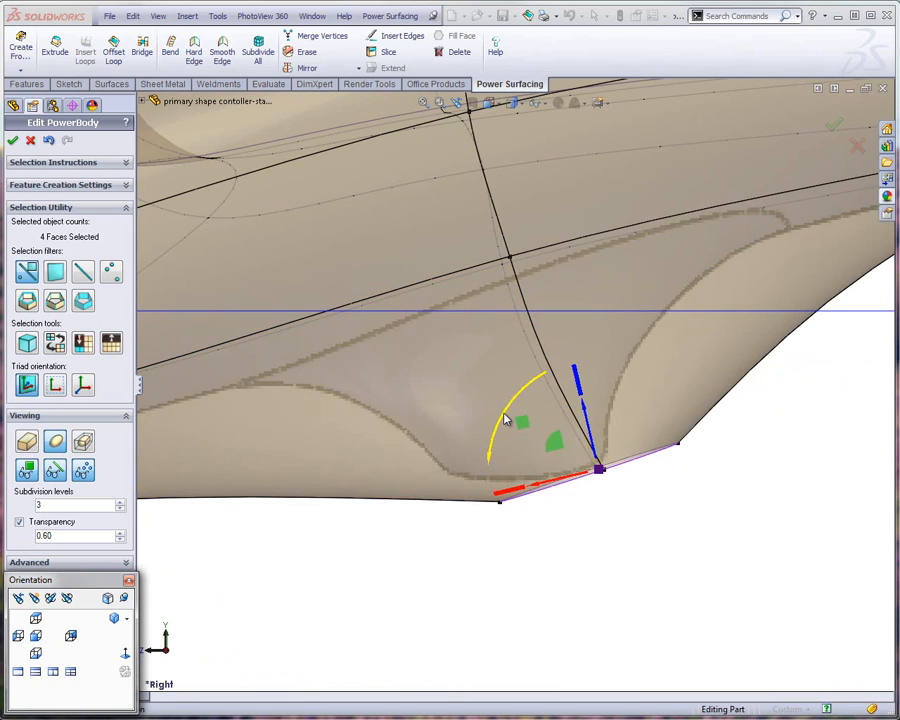
drag(505, 420, 518, 398)
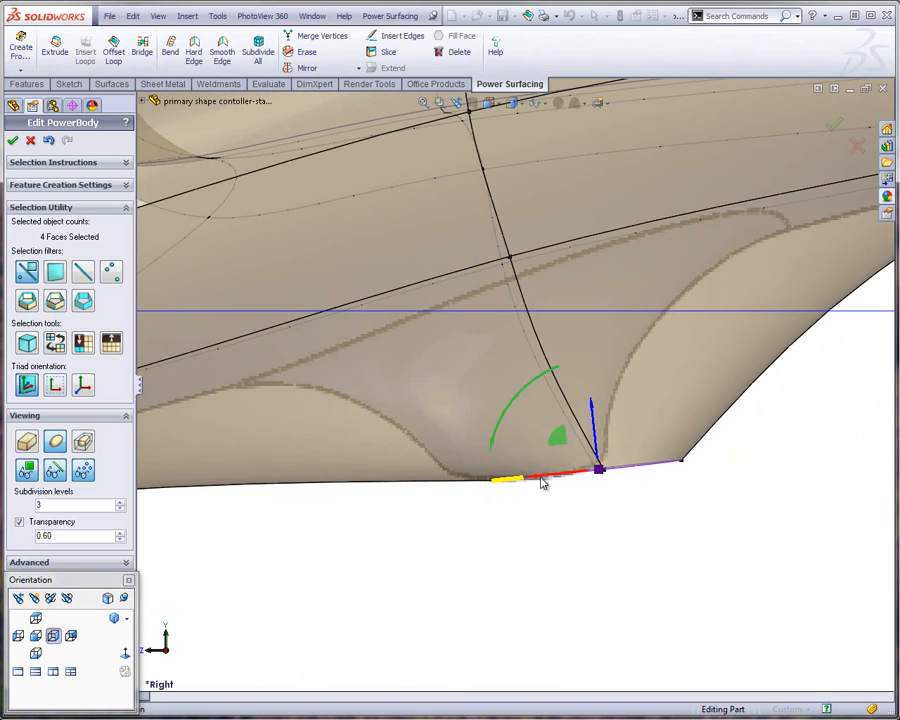
drag(501, 482, 470, 492)
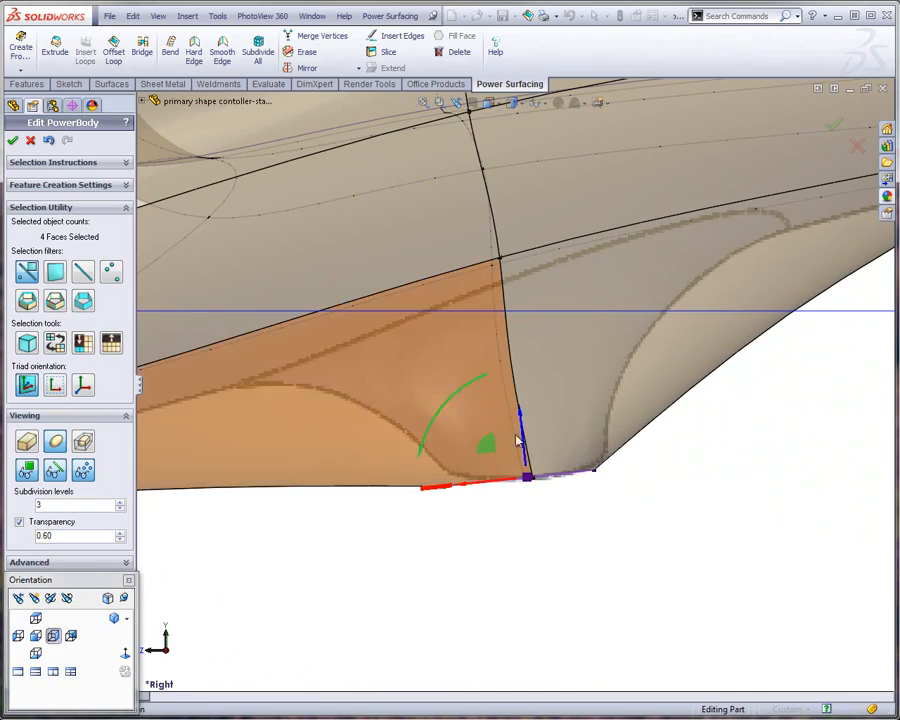
scroll(538, 496, up, 4)
middle_drag(520, 385, 484, 475)
scroll(526, 440, down, 5)
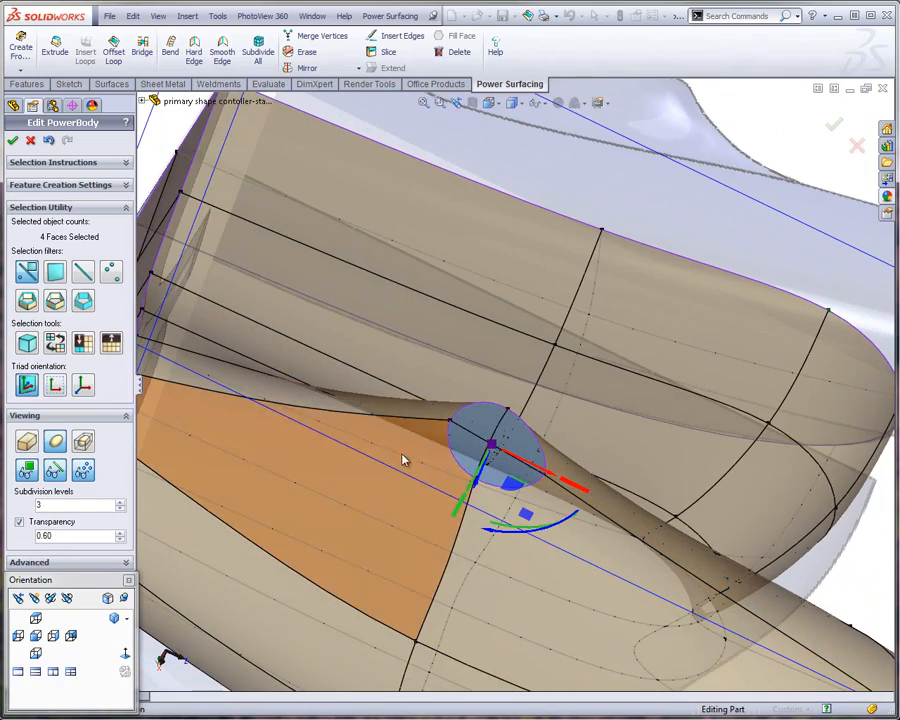
middle_drag(402, 458, 240, 232)
click(241, 229)
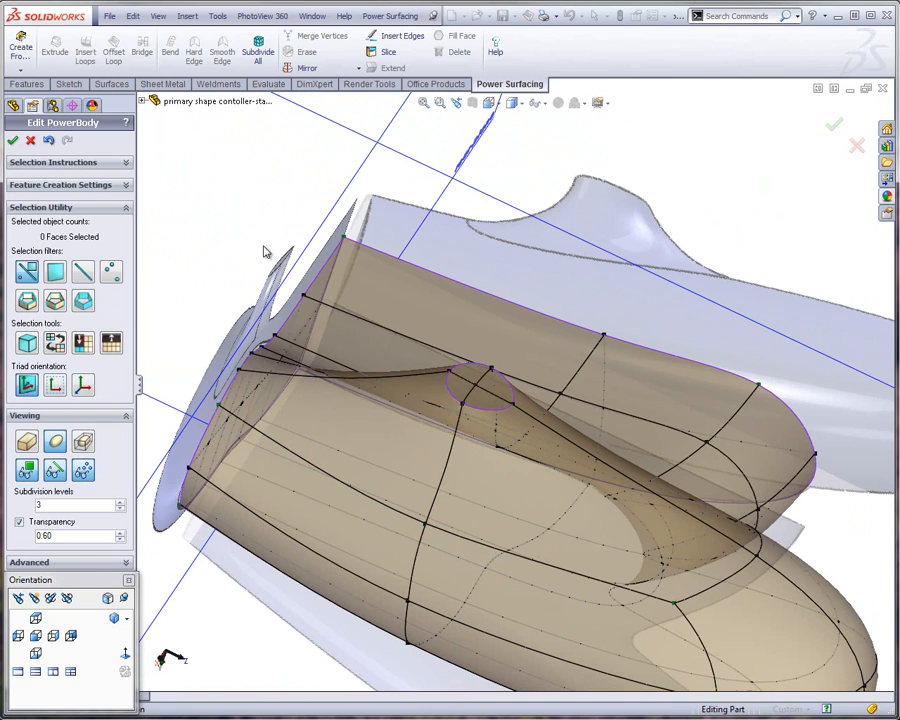
Insert one loop around the protrusion across the four edges that run into its flat end
click(447, 465)
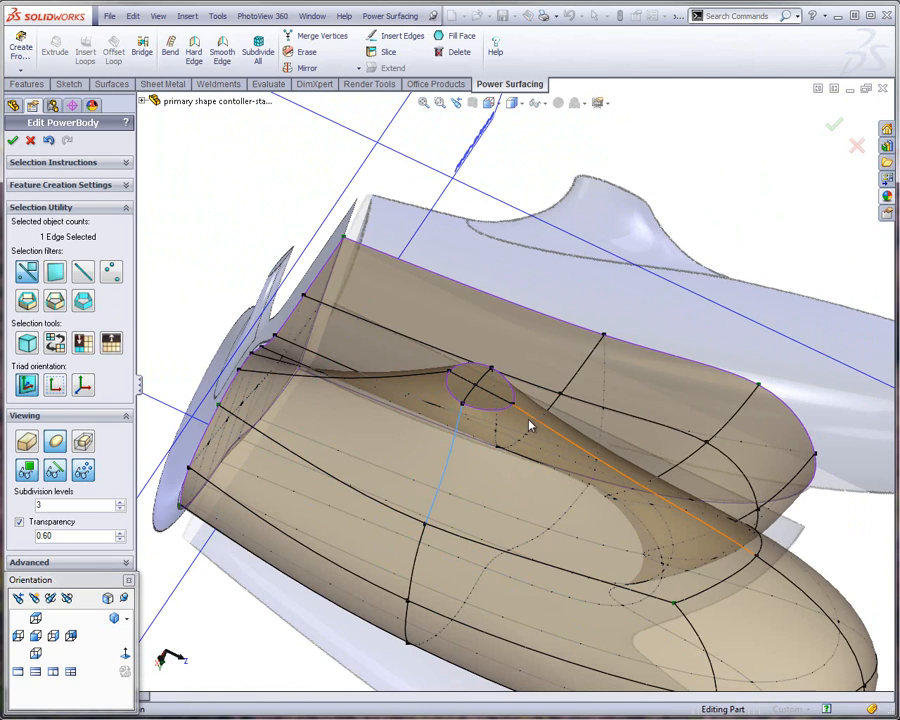
middle_drag(424, 388, 383, 546)
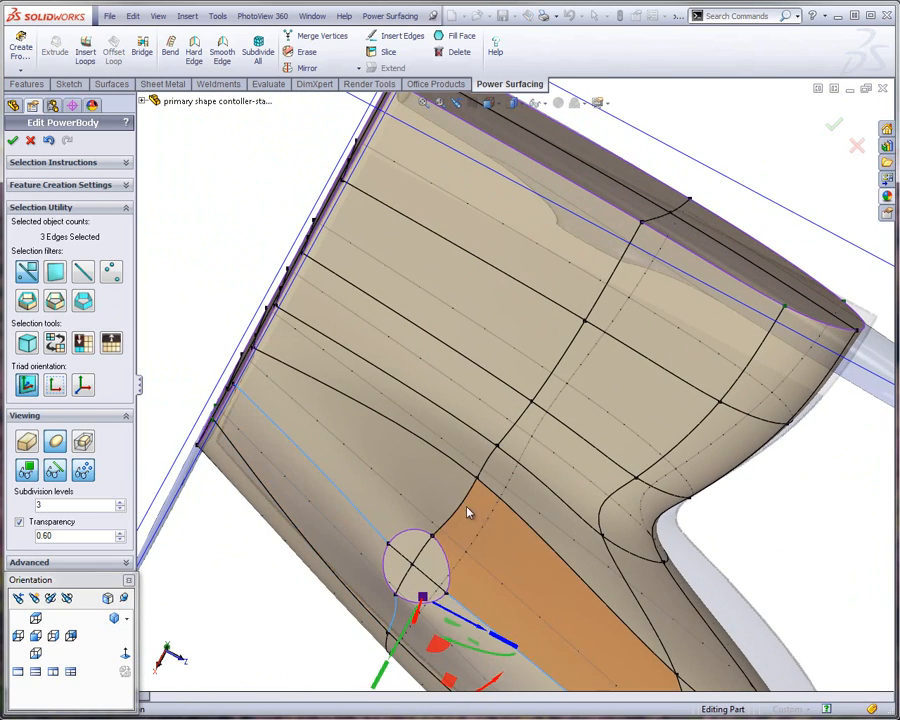
key(s)
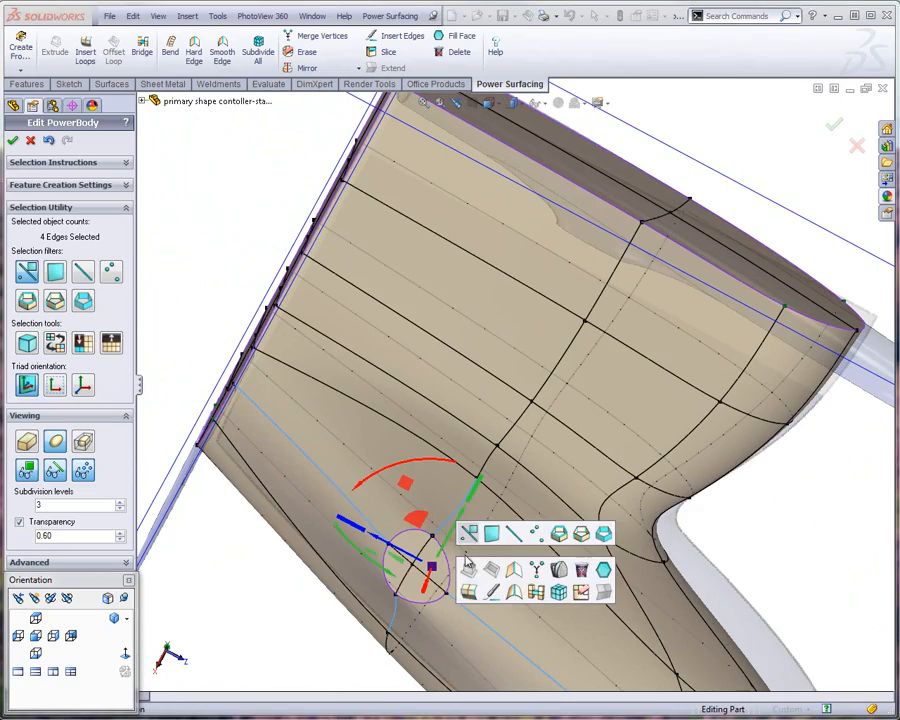
click(467, 588)
middle_drag(479, 557, 593, 374)
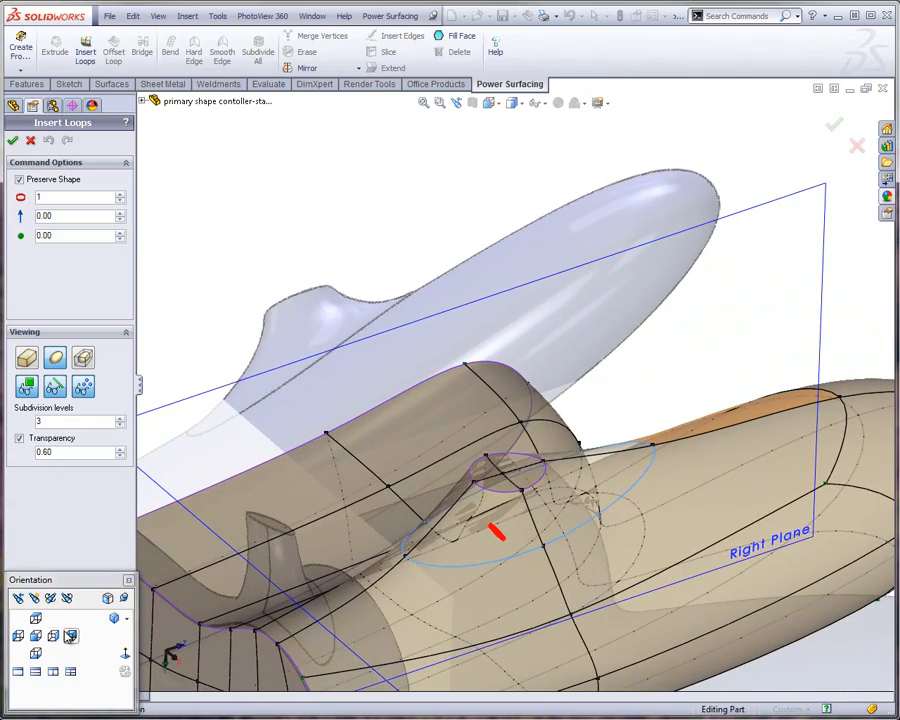
click(54, 636)
scroll(455, 478, down, 5)
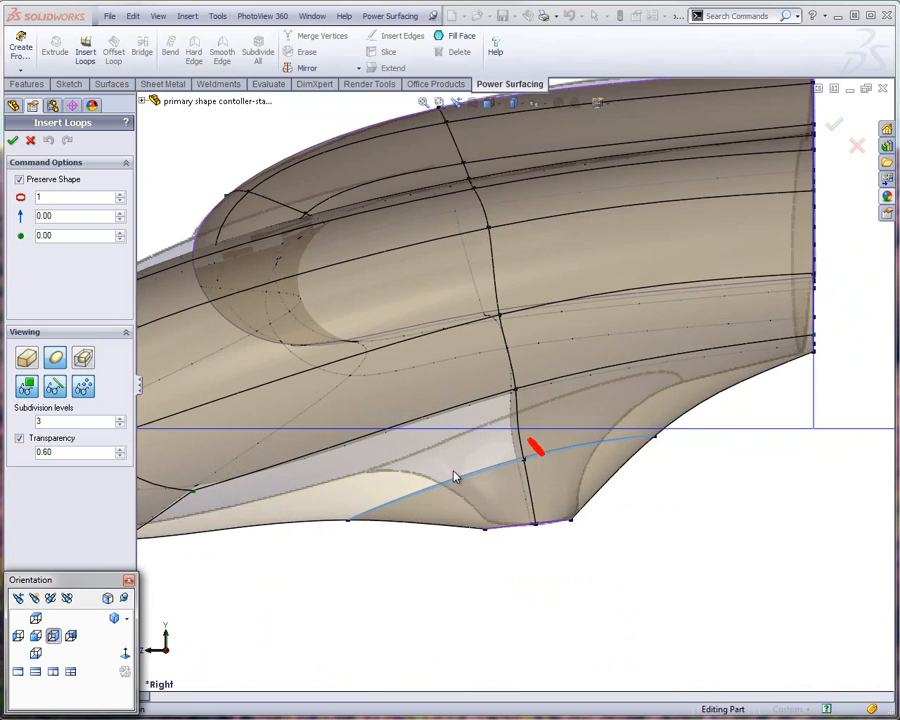
scroll(458, 481, down, 2)
click(19, 181)
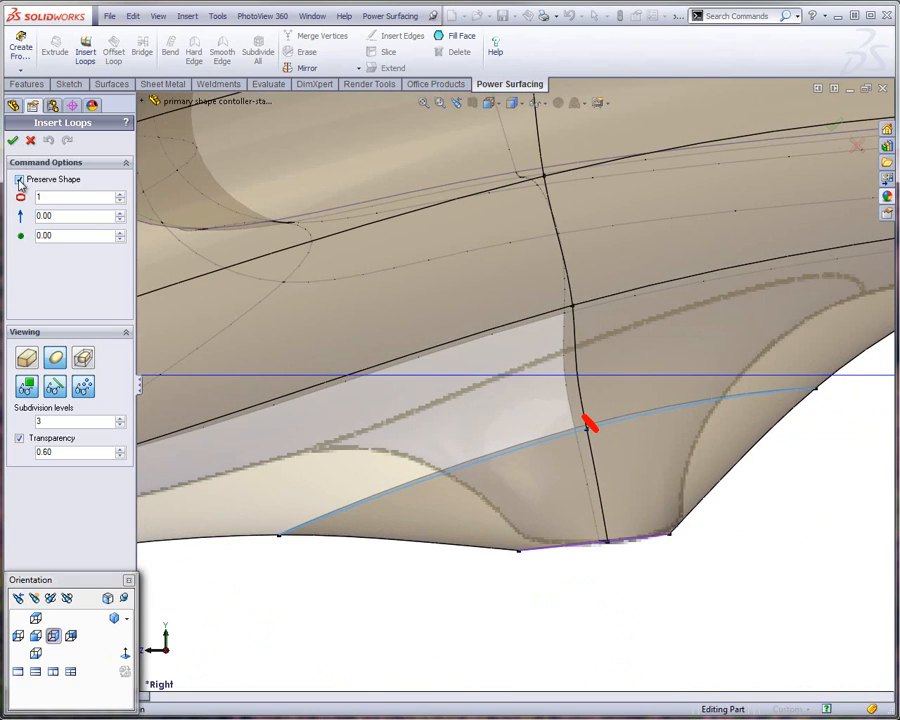
click(13, 141)
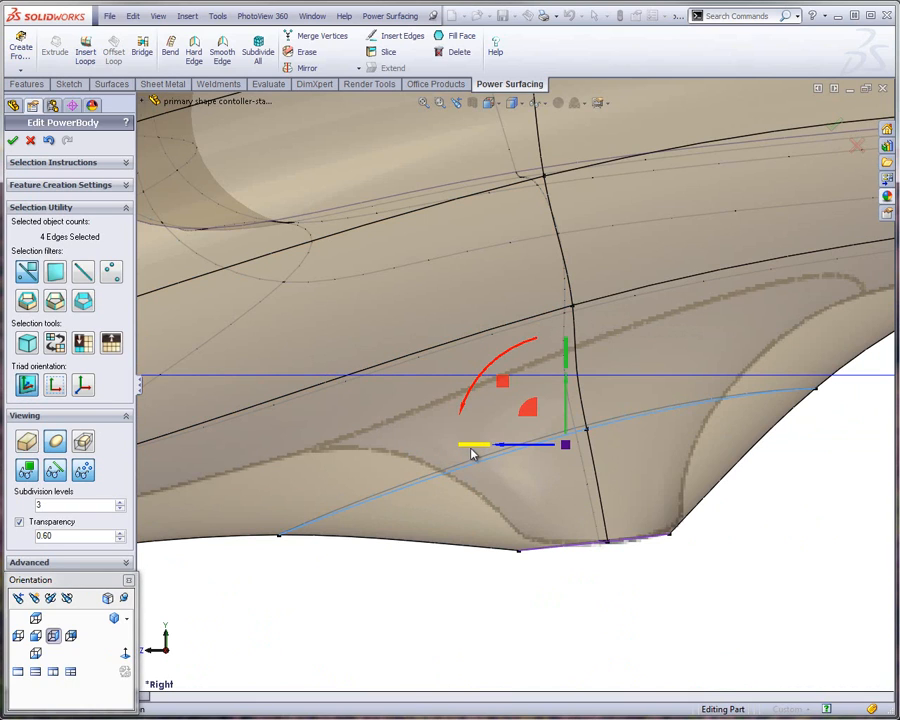
Narrow the new loop lengthwise and raise its grip-side vertex onto the reference profile of the protrusion
drag(473, 453, 520, 450)
click(350, 587)
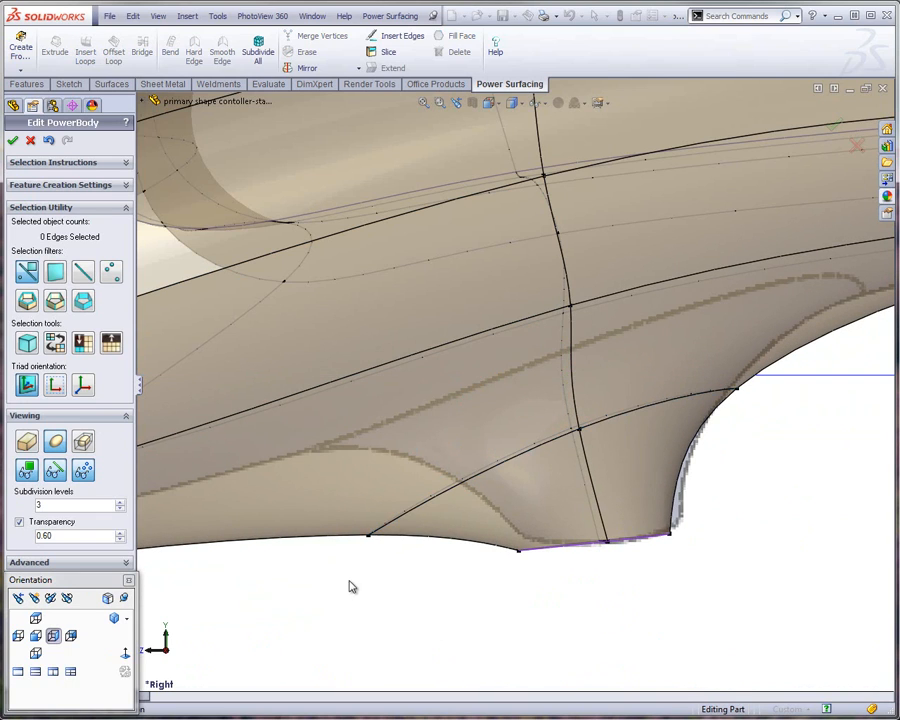
click(411, 505)
drag(330, 572, 296, 390)
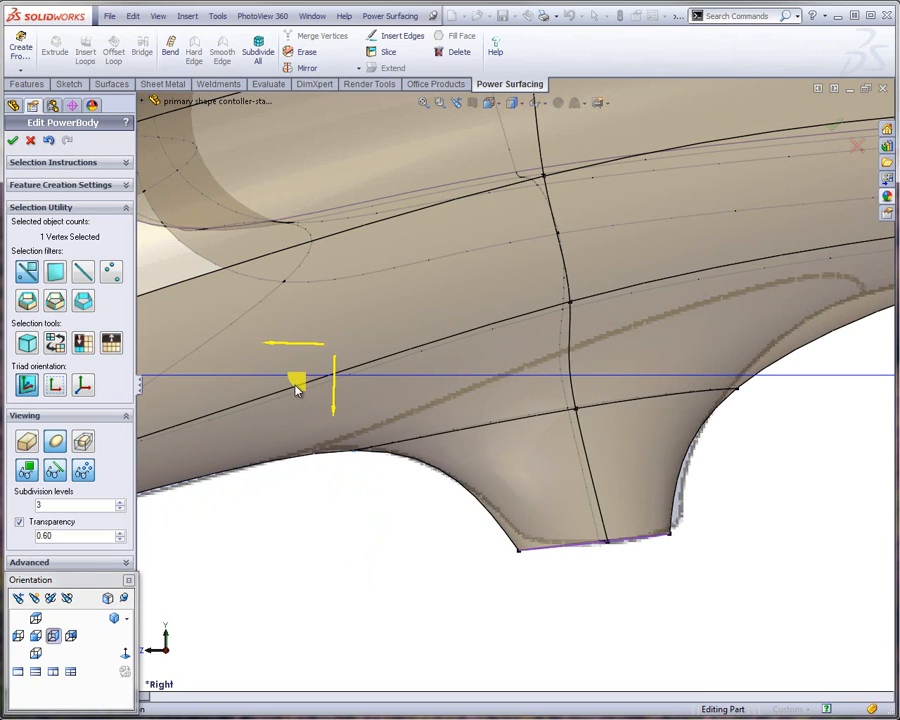
Move the protrusion loop's vertex on the side away from the grip's tip onto the reference profile
scroll(567, 627, up, 3)
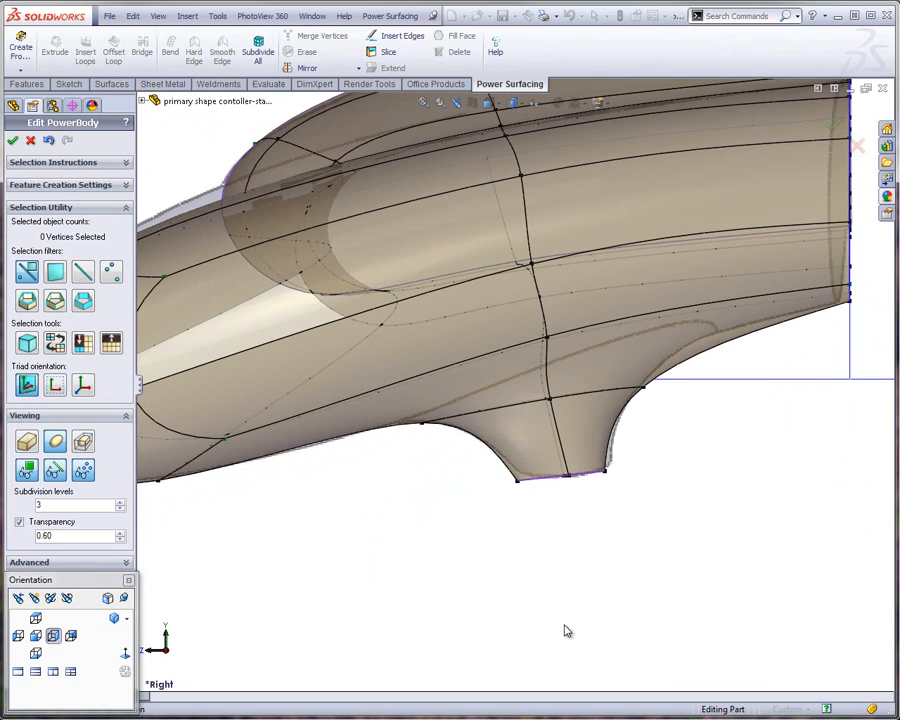
scroll(649, 353, down, 3)
drag(650, 463, 617, 336)
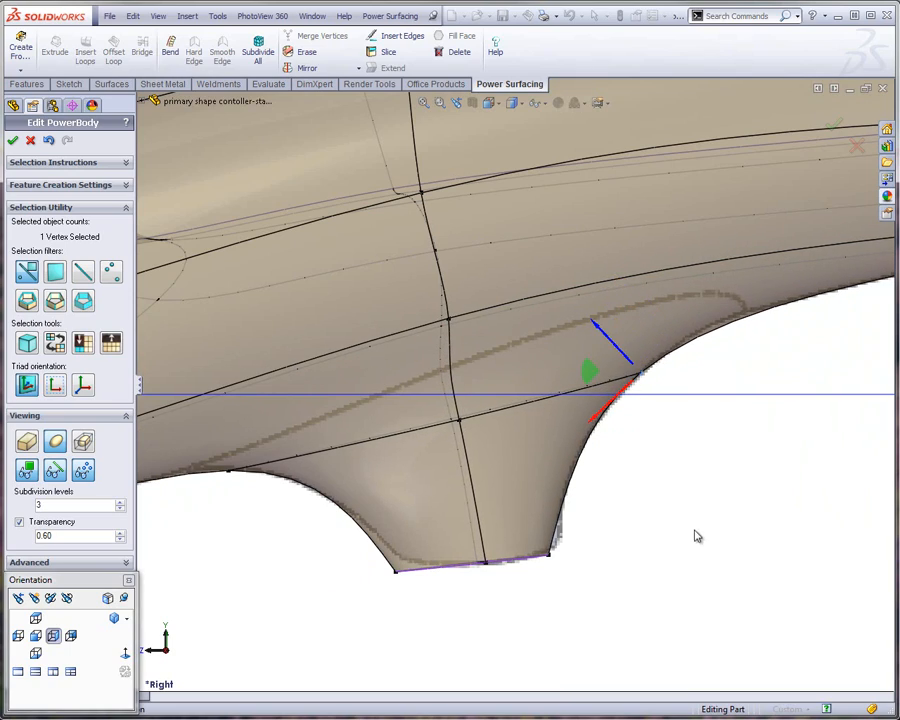
scroll(680, 540, up, 5)
middle_drag(669, 464, 590, 450)
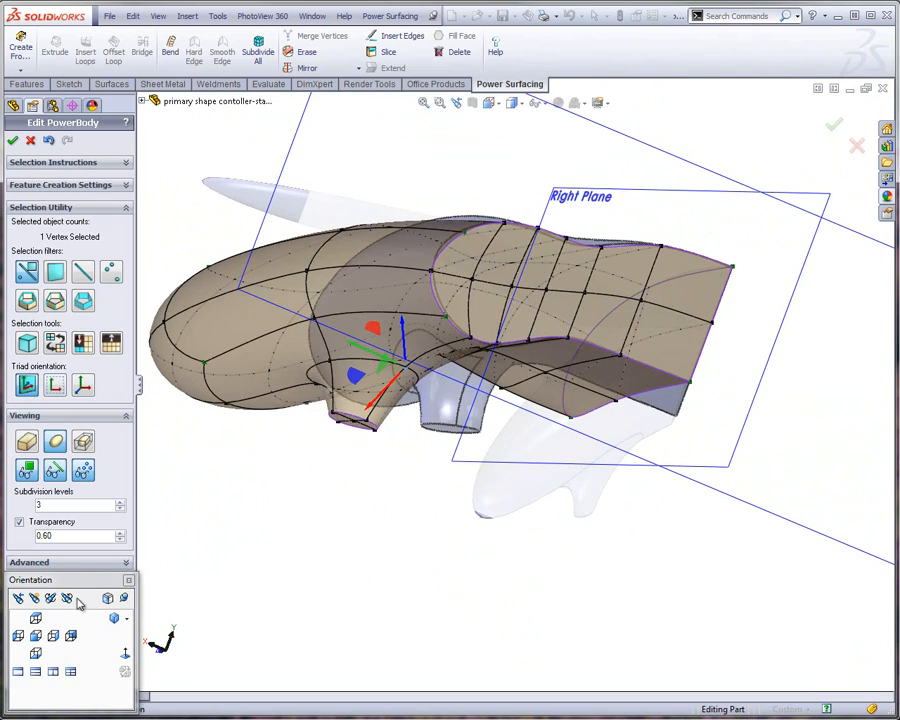
click(72, 637)
scroll(373, 420, down, 4)
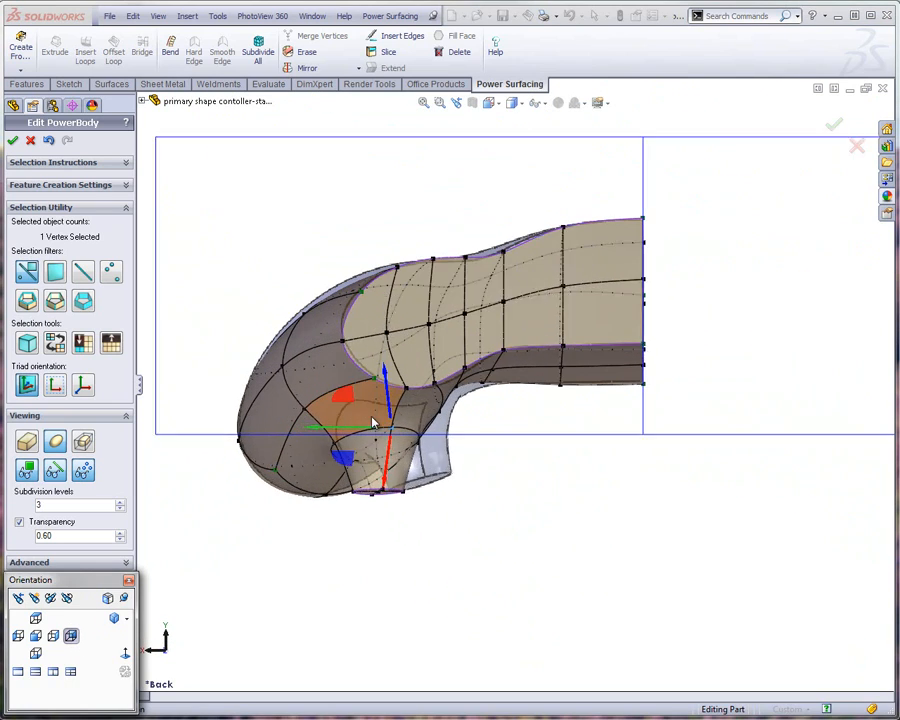
scroll(424, 418, down, 2)
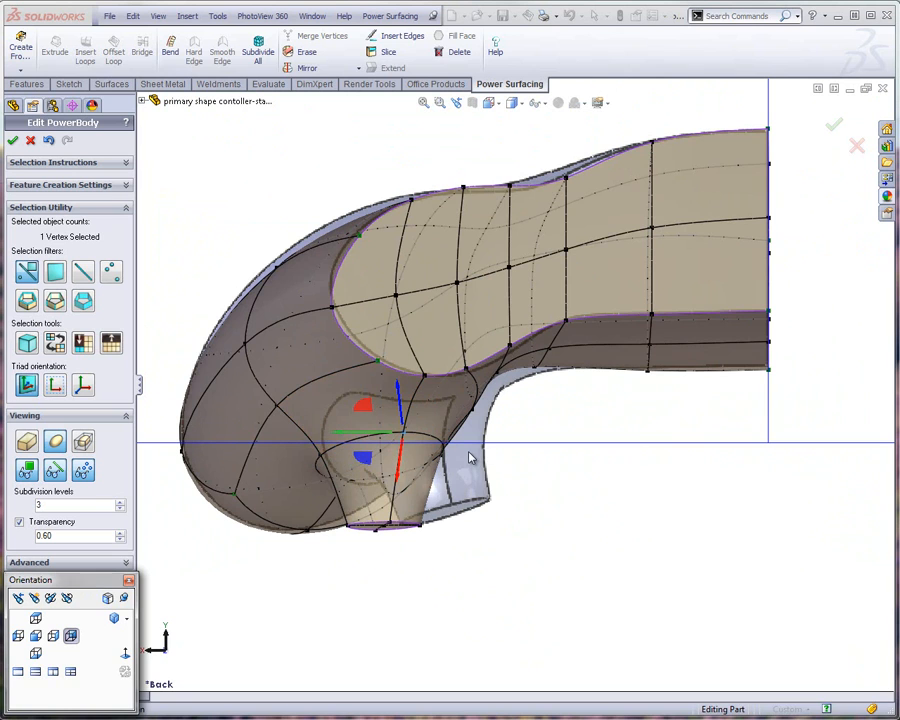
scroll(449, 478, up, 3)
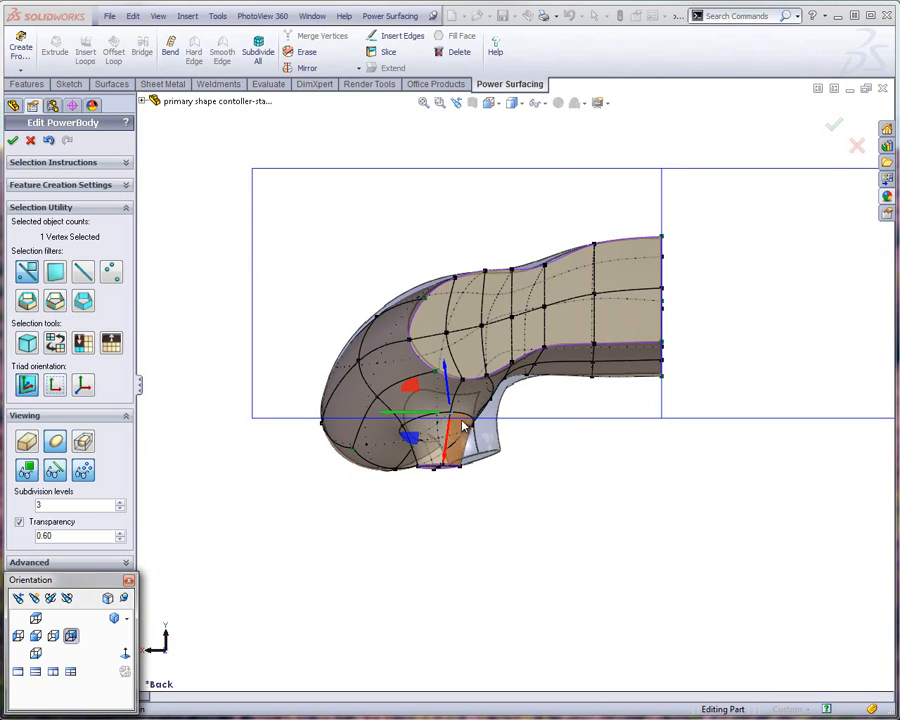
middle_drag(463, 427, 310, 393)
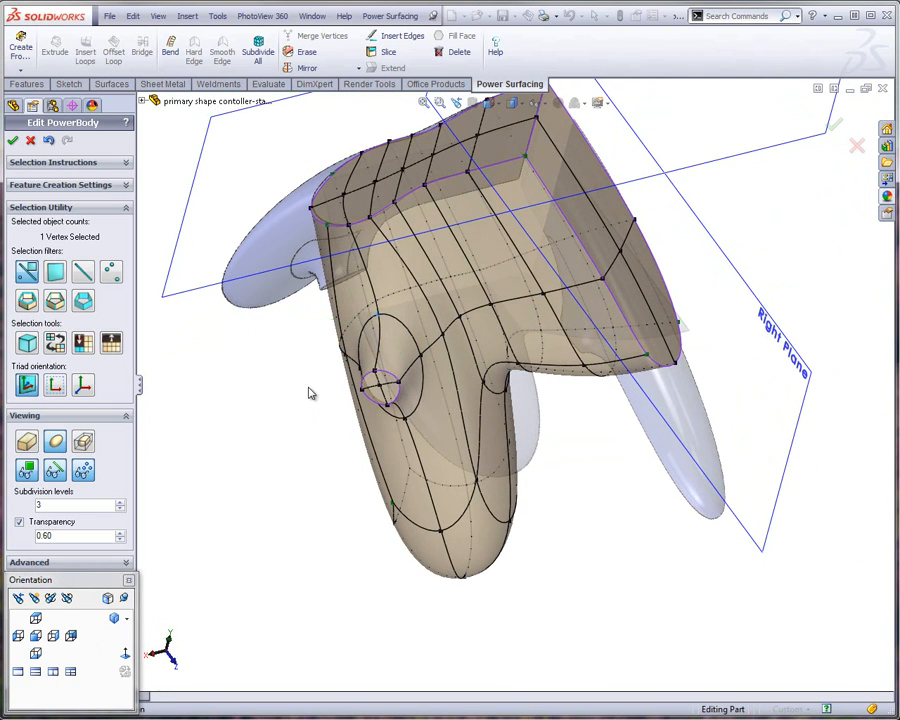
click(369, 346)
ctrl+click(412, 374)
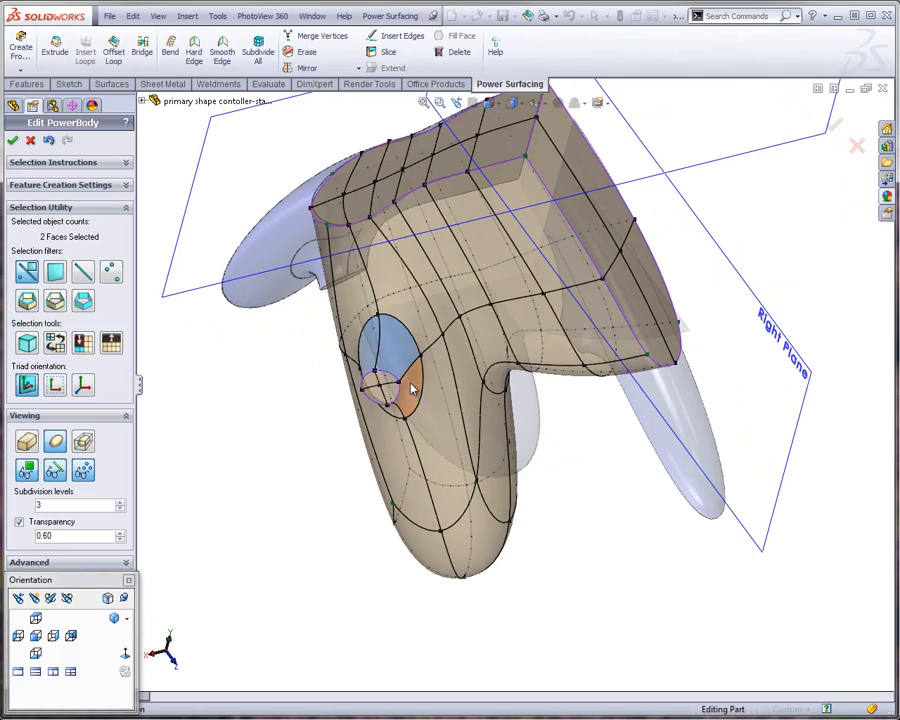
middle_drag(410, 390, 331, 384)
scroll(366, 446, down, 4)
click(277, 583)
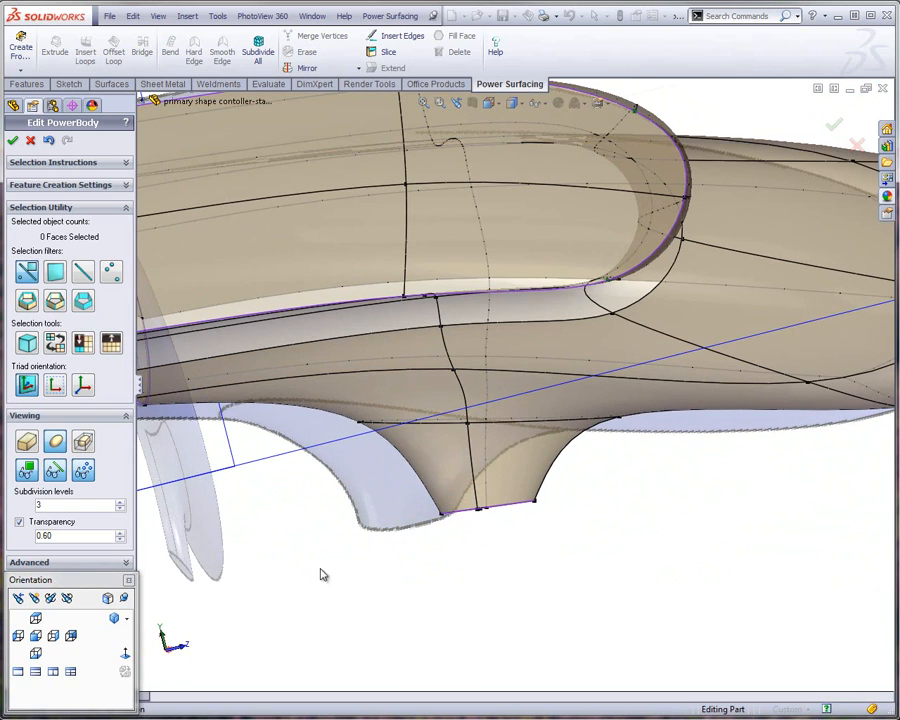
Tilt the protrusion's nine loop and end vertices in the back view and shift them toward the controller's centre to match the reference protrusion
drag(304, 574, 650, 404)
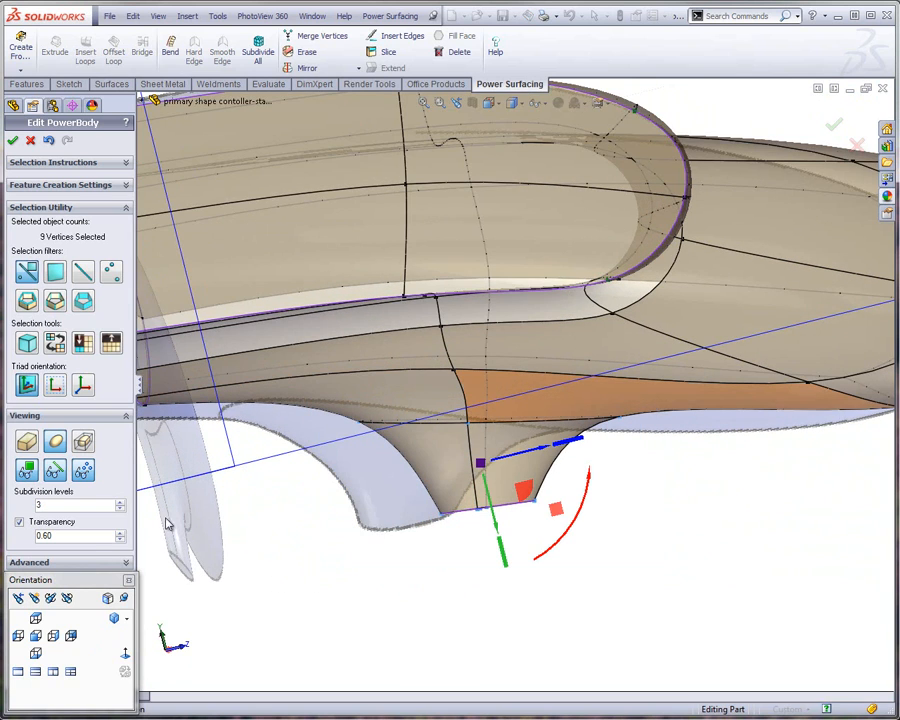
click(71, 636)
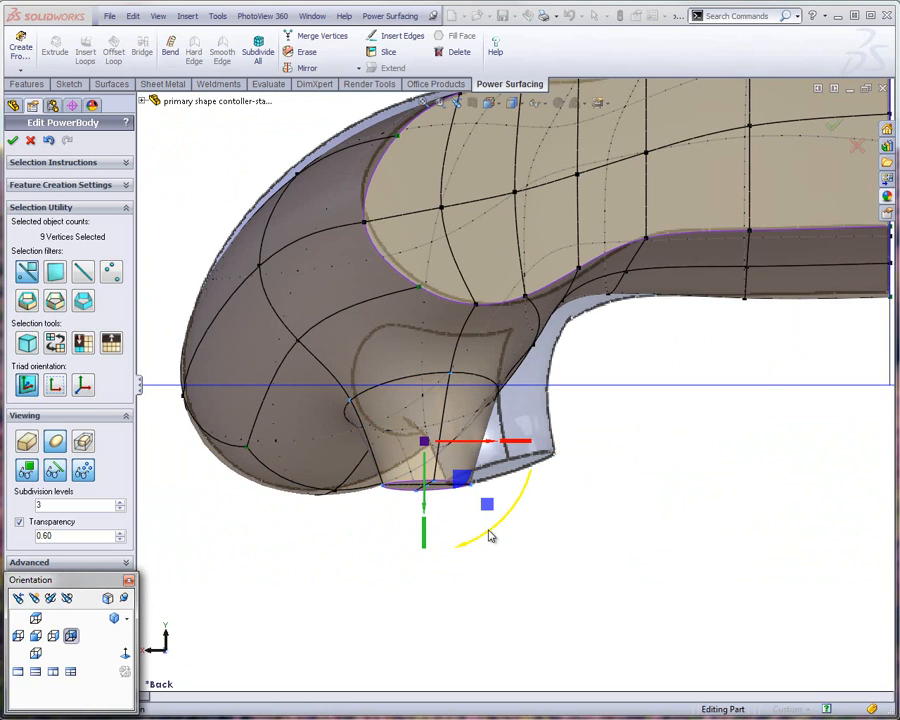
drag(490, 537, 519, 524)
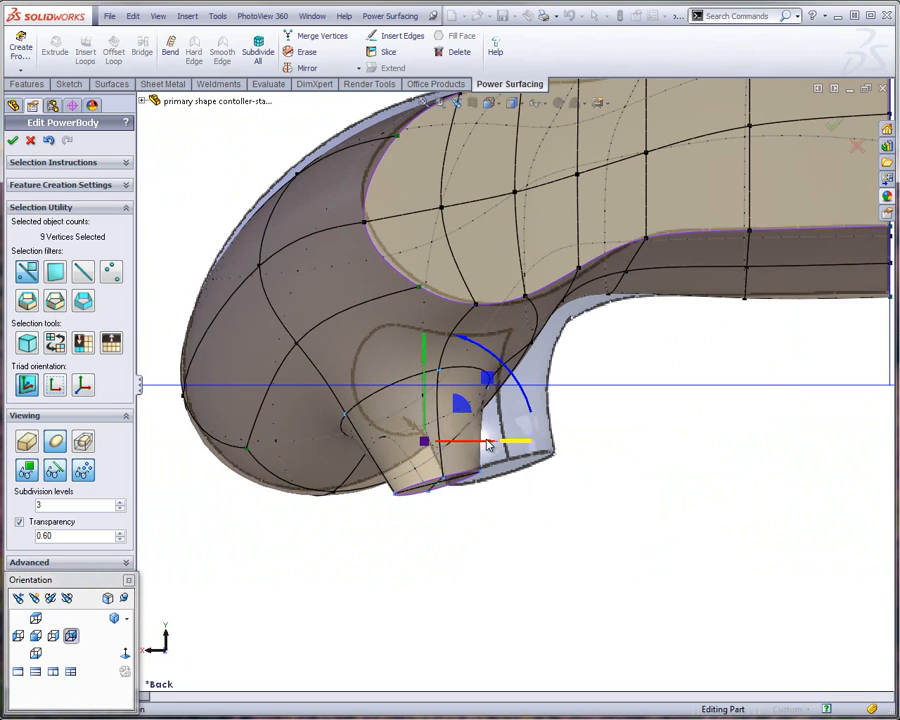
drag(490, 450, 550, 445)
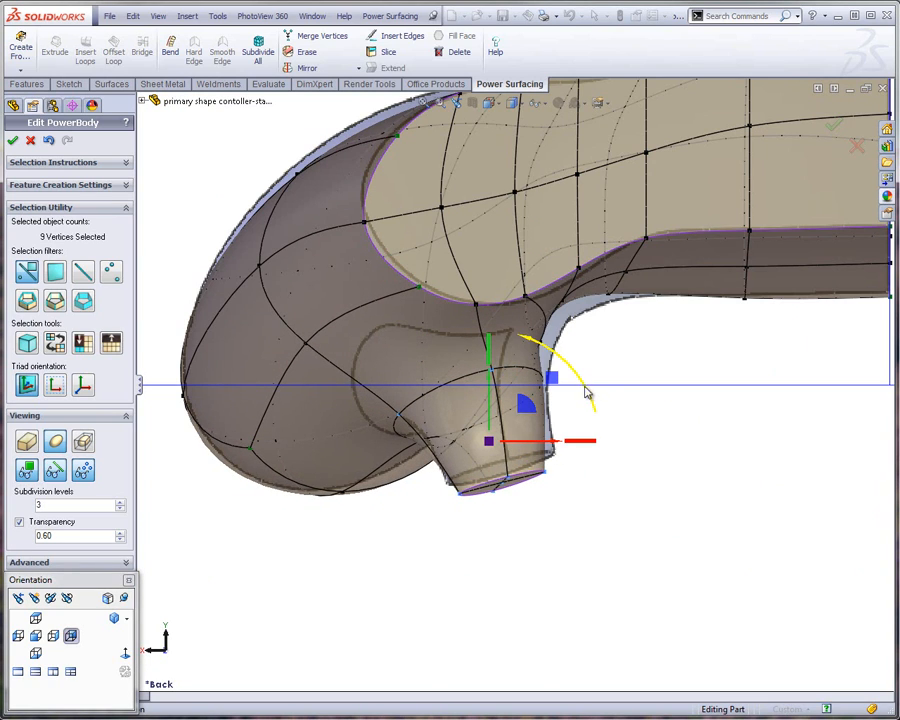
drag(590, 393, 583, 376)
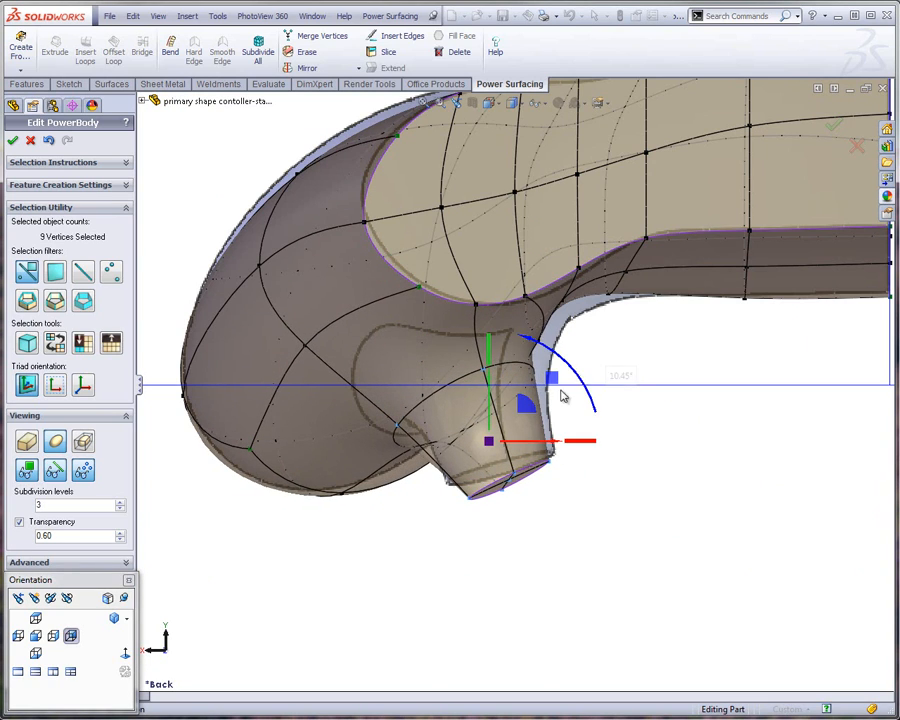
drag(519, 409, 522, 366)
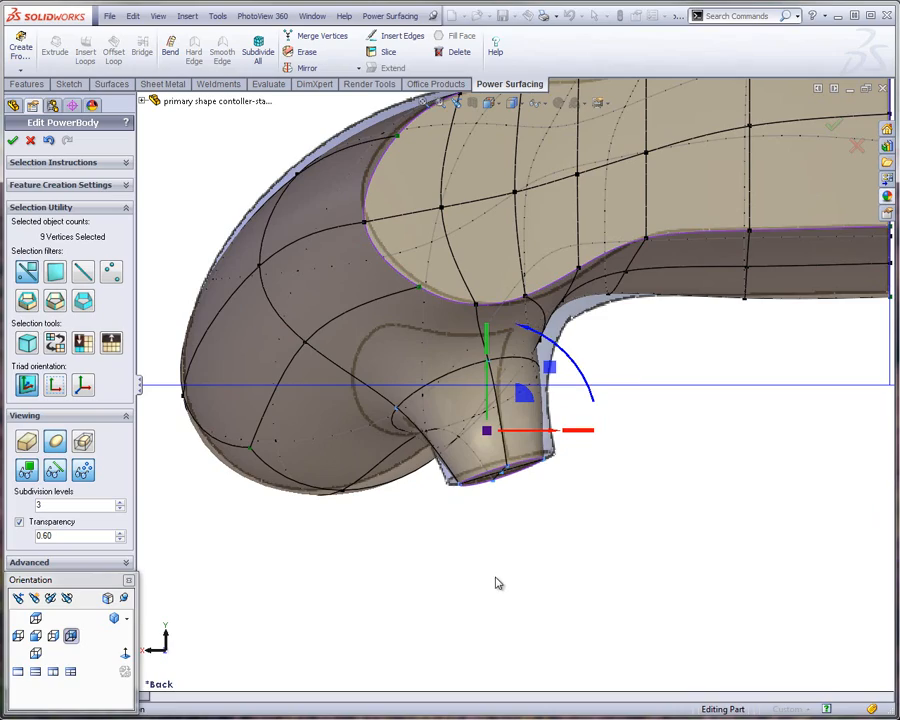
click(458, 558)
Realign the three vertices running from the protrusion's loop down onto the underside to smooth the edge line at its base
key(f)
middle_drag(389, 616, 404, 147)
scroll(568, 278, up, 5)
scroll(568, 278, up, 4)
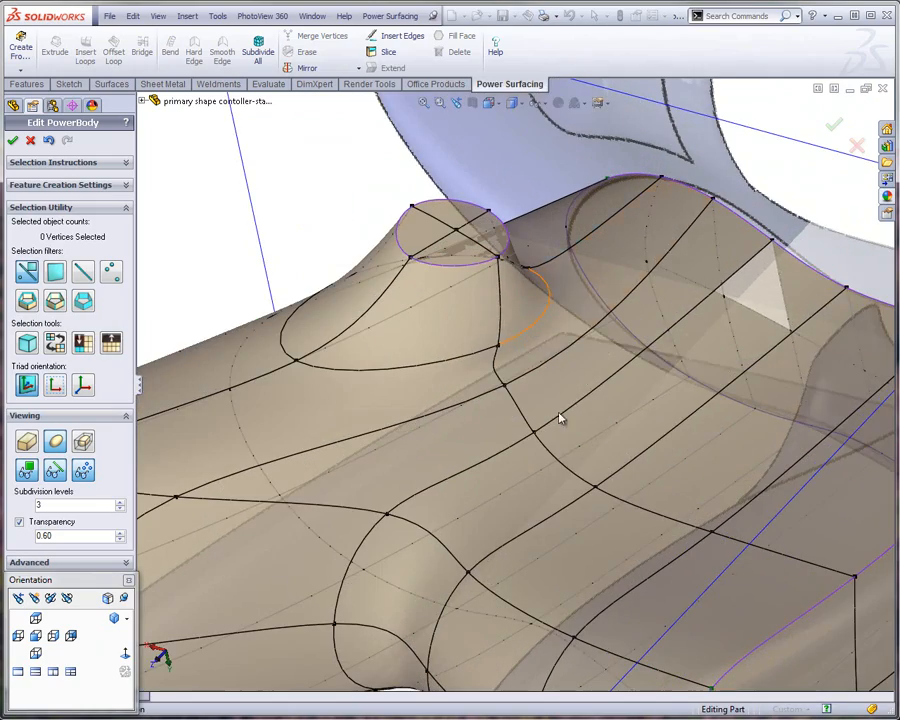
middle_drag(520, 426, 573, 388)
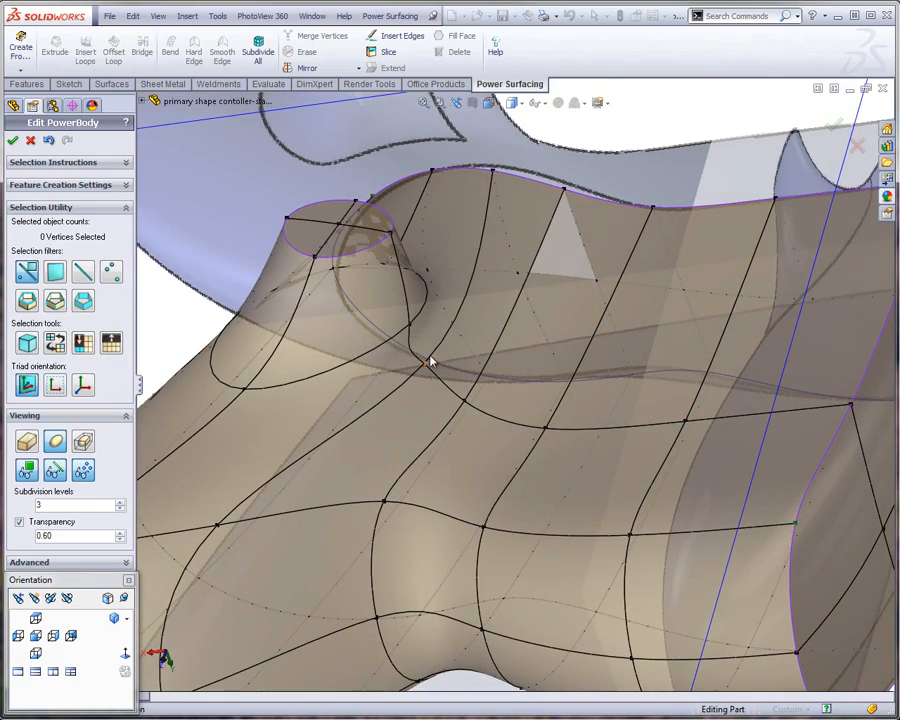
scroll(412, 352, up, 2)
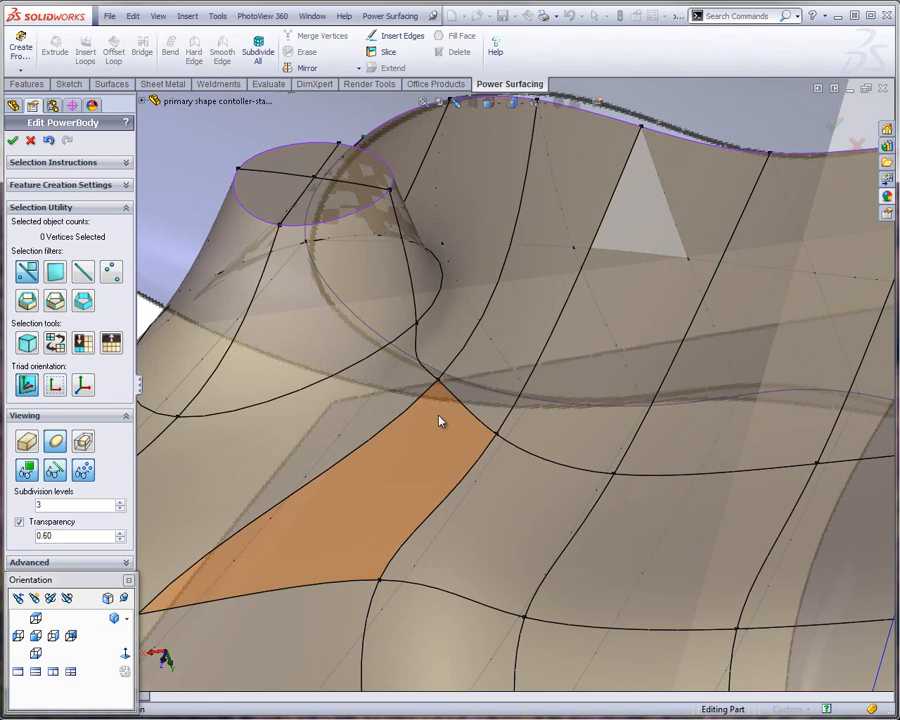
click(436, 384)
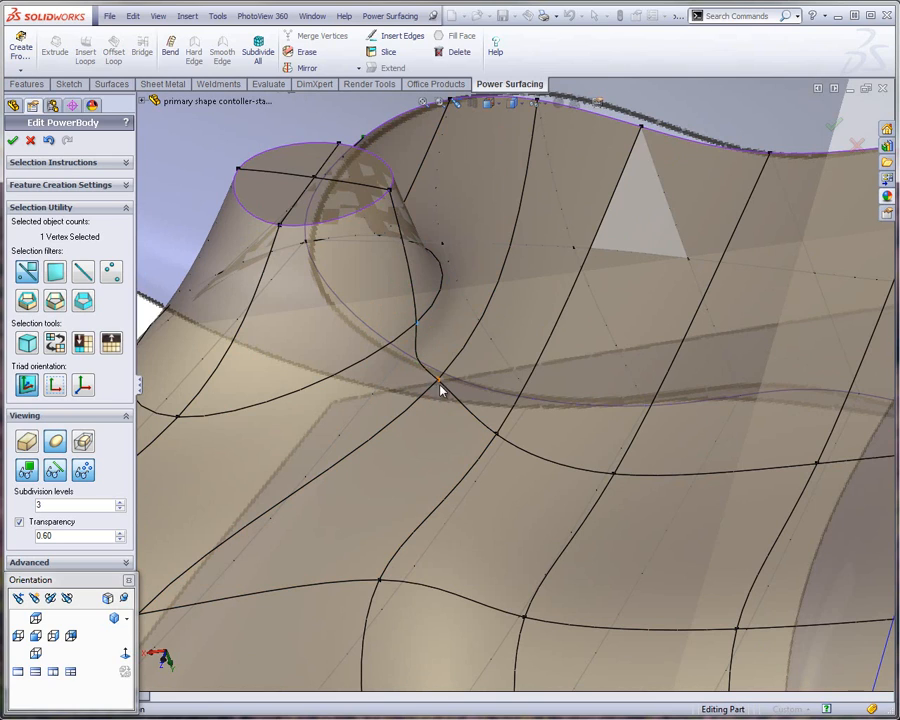
ctrl+click(494, 437)
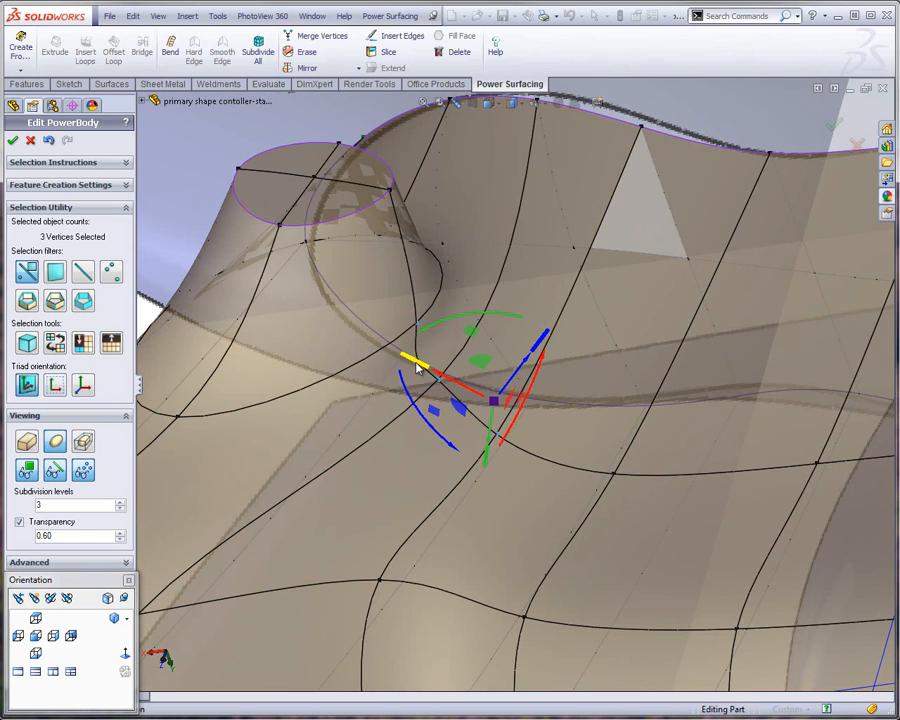
drag(418, 368, 255, 297)
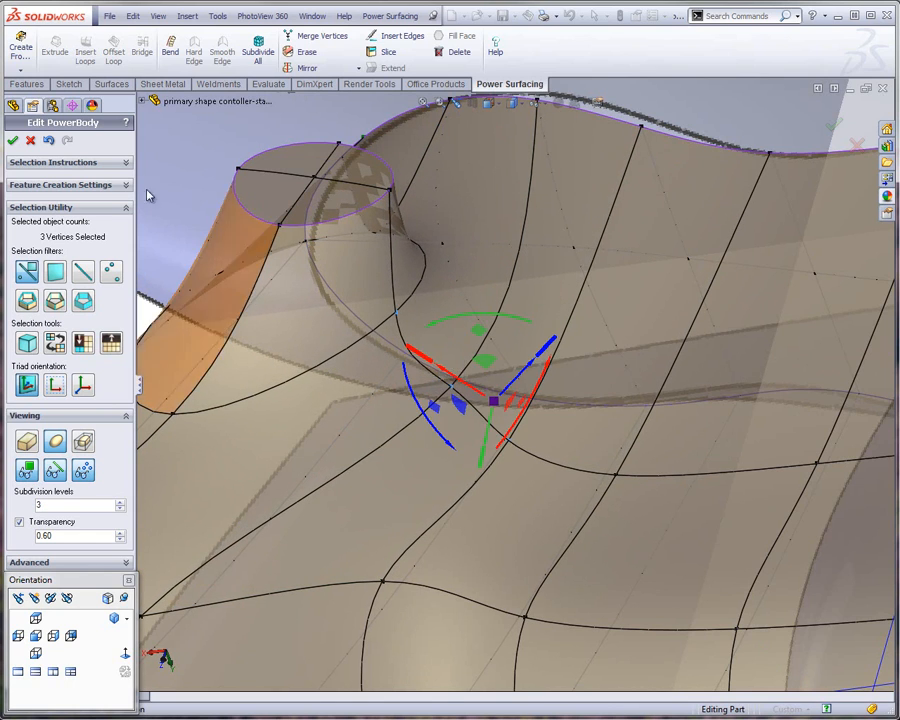
middle_drag(368, 335, 460, 350)
click(736, 141)
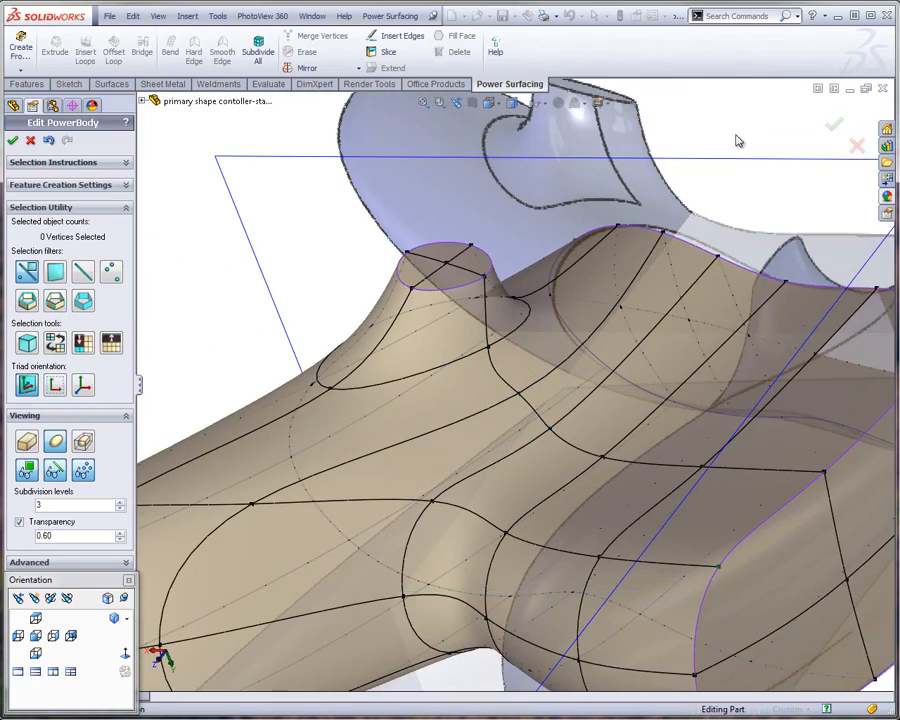
Turn on the section display with cutaway and section gizmo editing, and move the section plane so it cuts through the protrusion
middle_drag(500, 407, 514, 413)
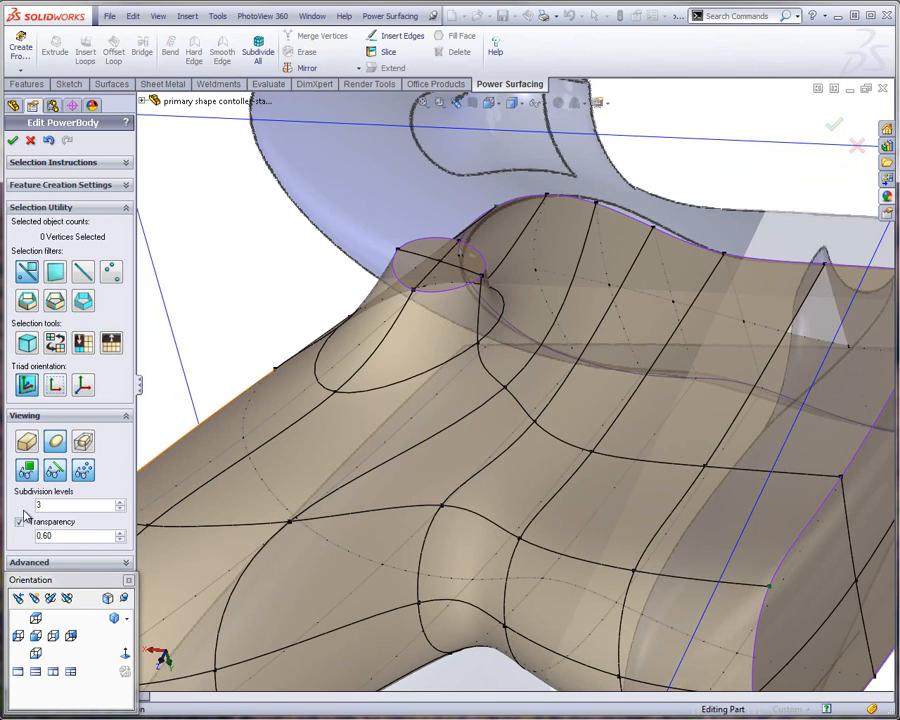
drag(58, 585, 296, 653)
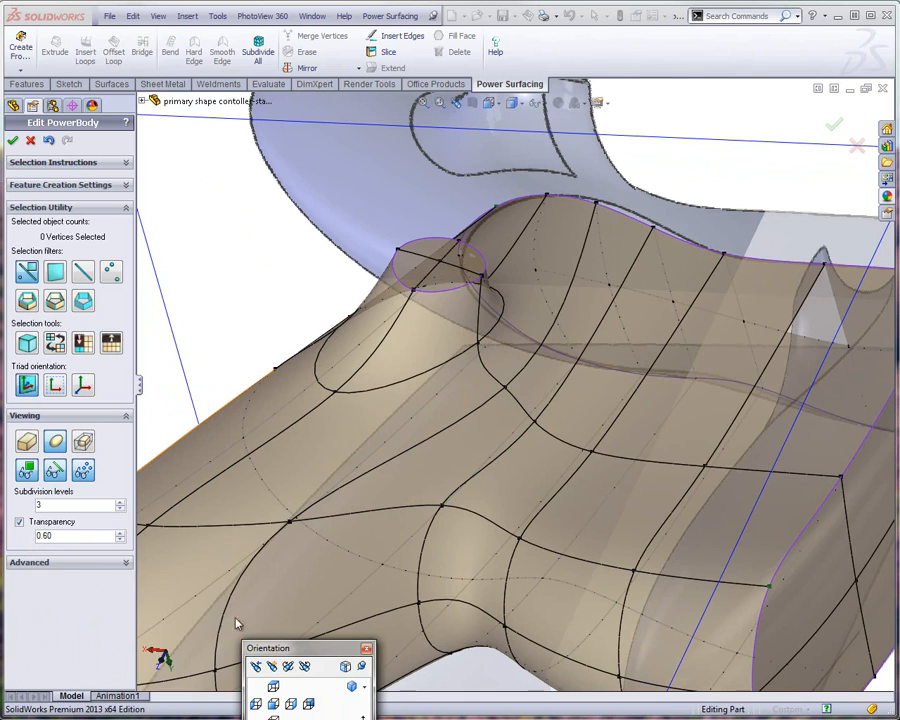
click(126, 567)
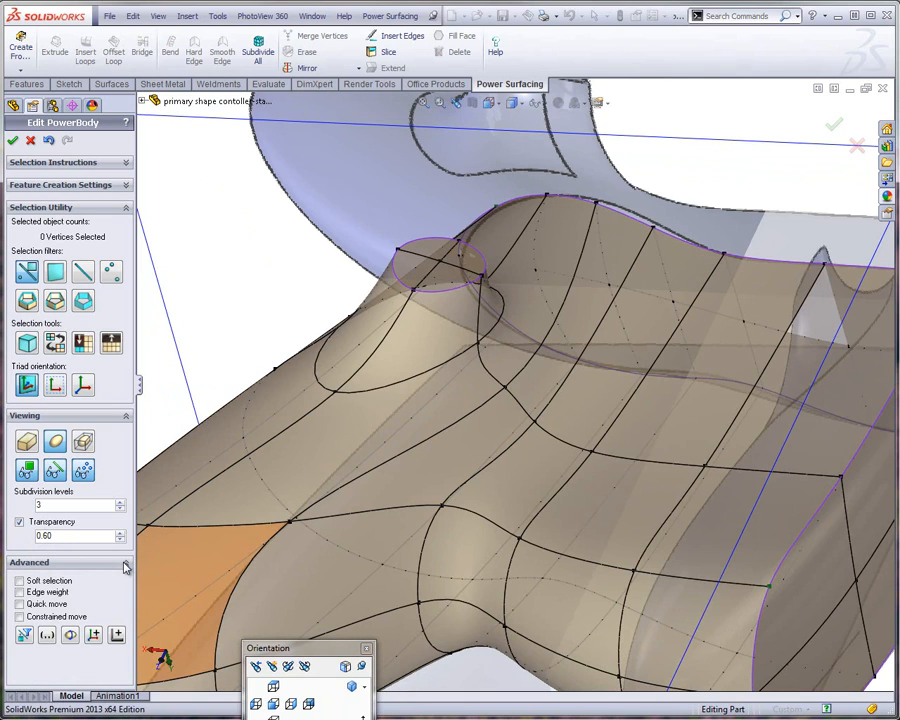
click(70, 636)
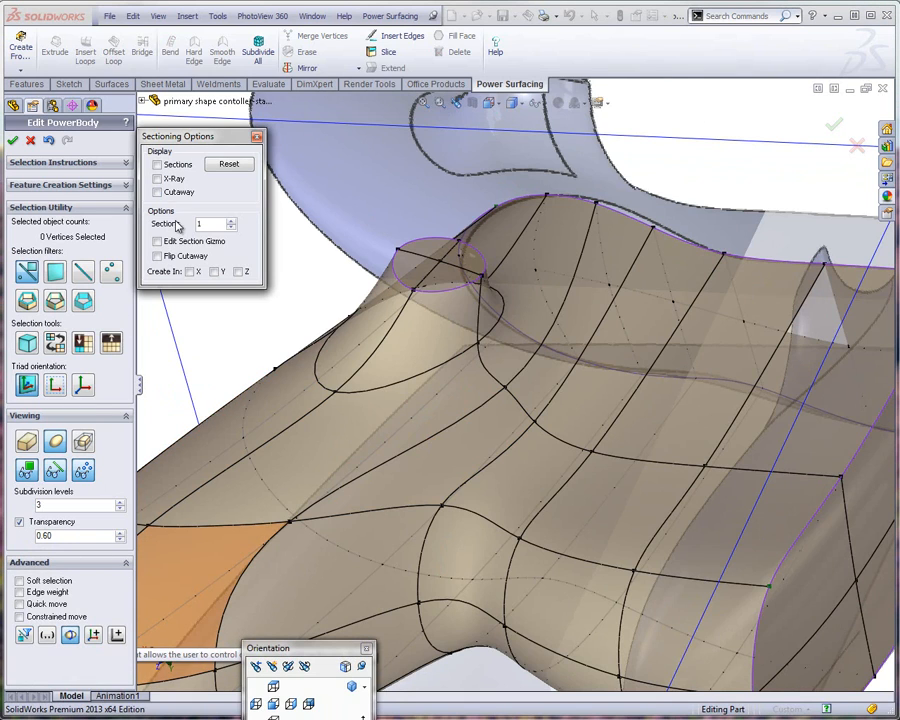
click(158, 165)
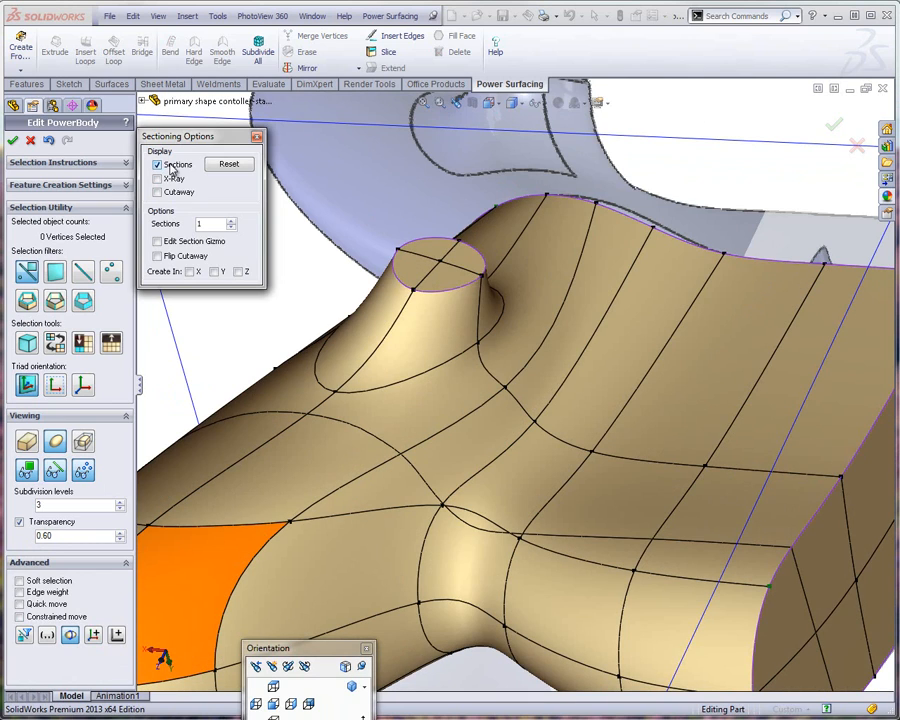
click(157, 192)
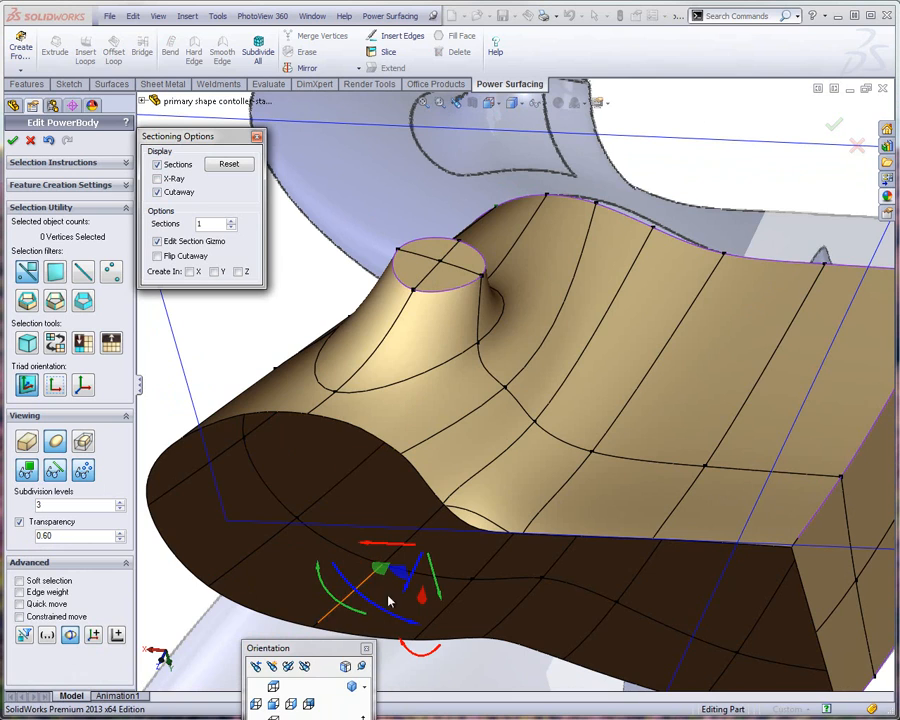
drag(408, 592, 478, 495)
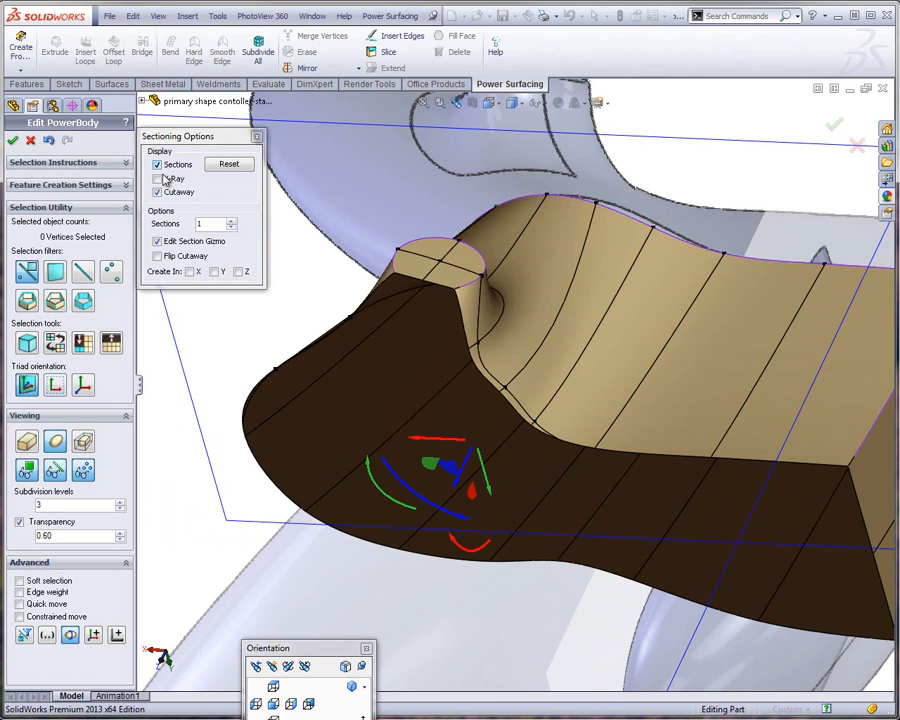
Set the number of displayed cross sections to 12
click(229, 220)
click(229, 220)
click(229, 220)
click(229, 220)
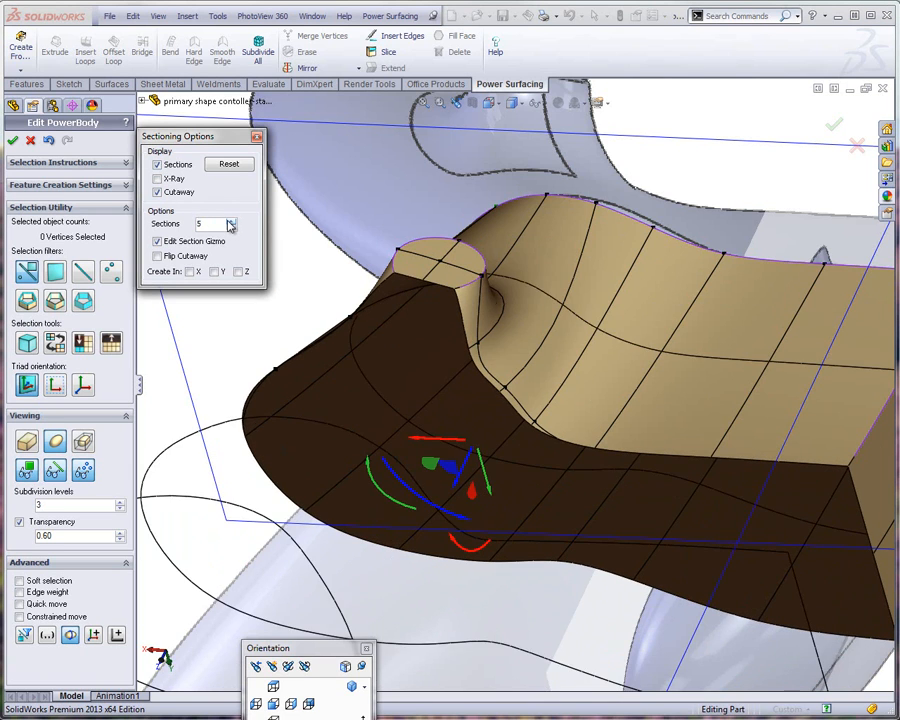
click(229, 220)
click(229, 220)
click(229, 220)
click(229, 220)
click(229, 220)
click(229, 220)
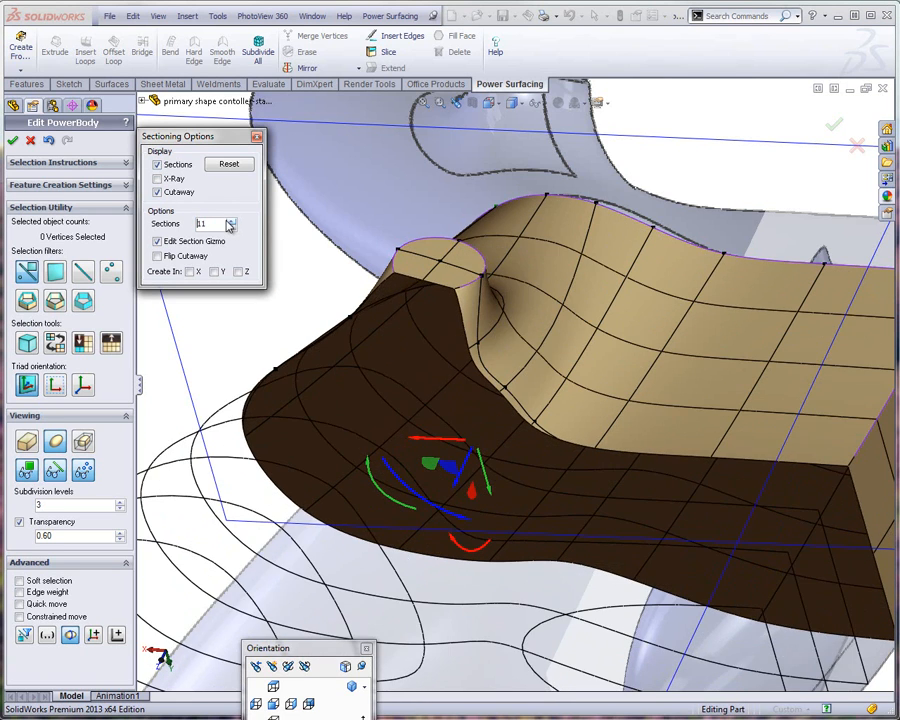
click(229, 220)
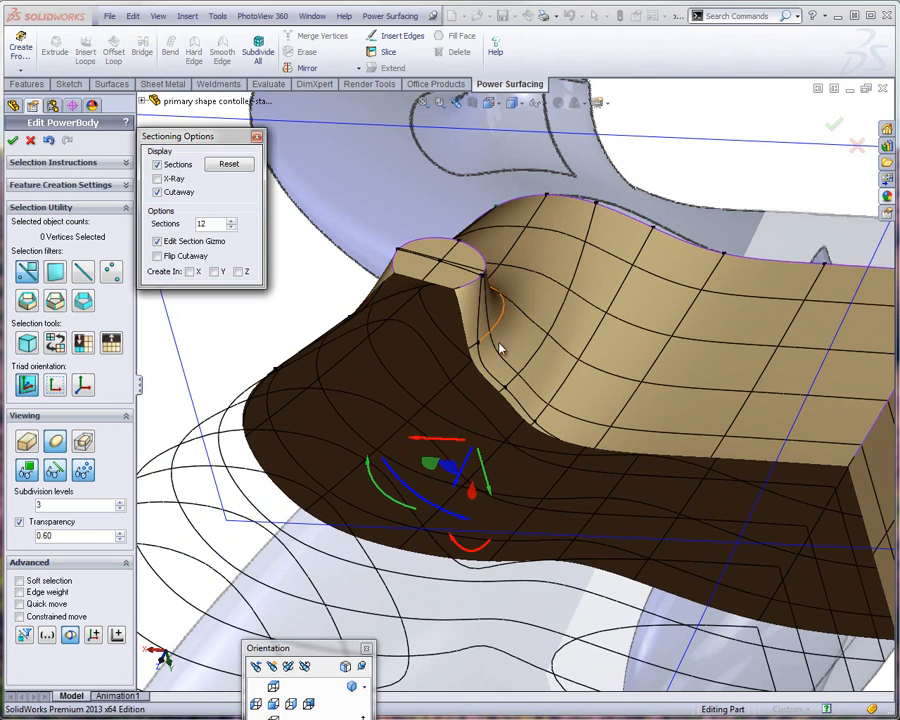
Push the vertex just below the protrusion's loop slightly into the body to smooth the transition at its base
scroll(502, 350, up, 5)
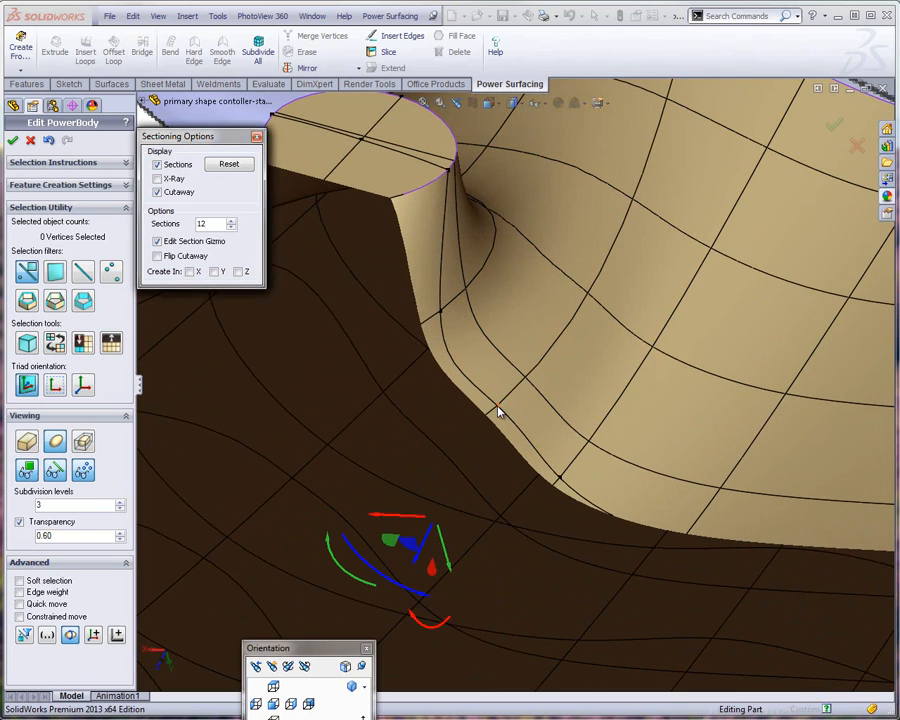
click(498, 410)
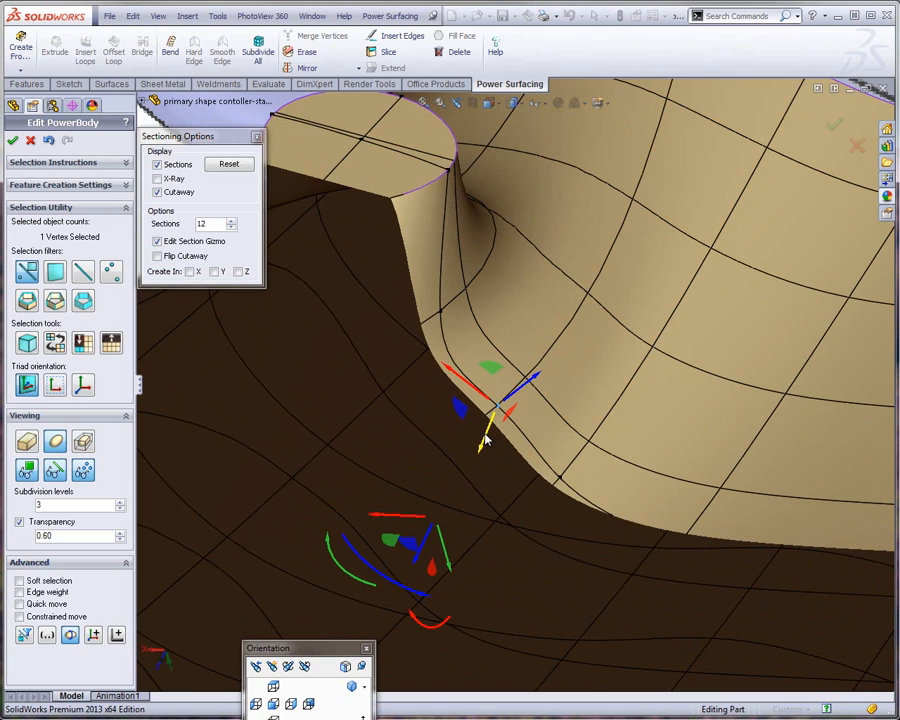
drag(485, 440, 477, 466)
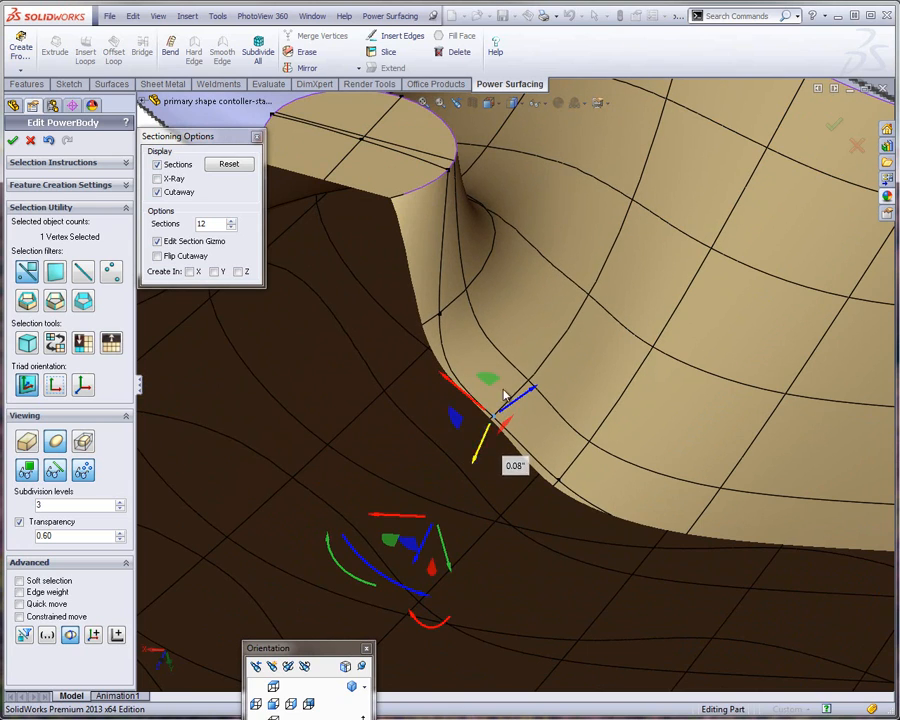
Turn off the cutaway display, nudge the section plane near the protrusion's base, and turn off section gizmo editing
click(157, 192)
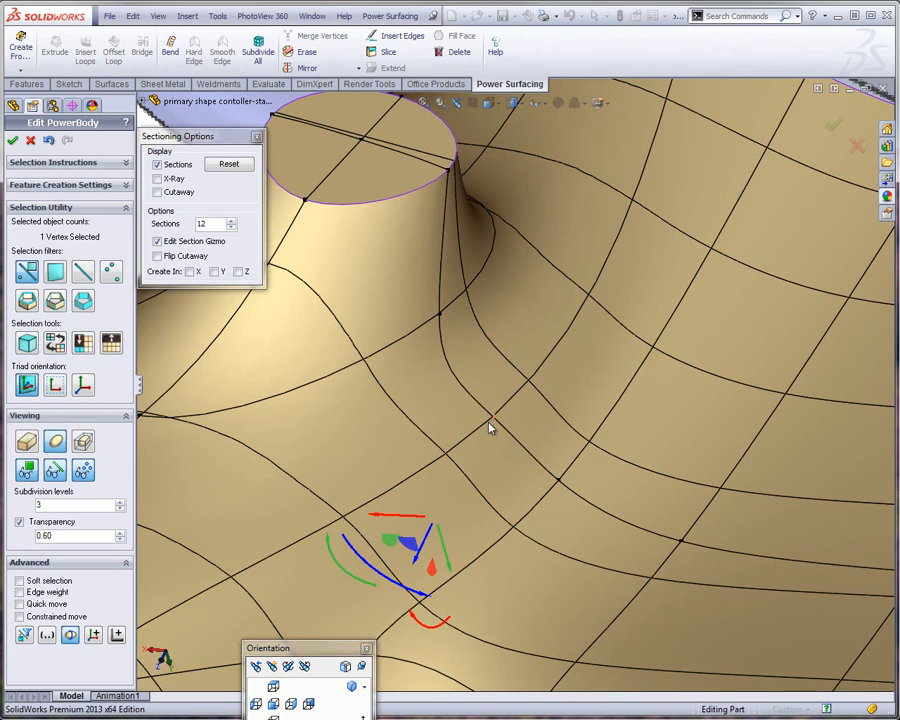
mouse_move(419, 545)
mouse_down()
mouse_move(407, 568)
mouse_move(430, 528)
mouse_up()
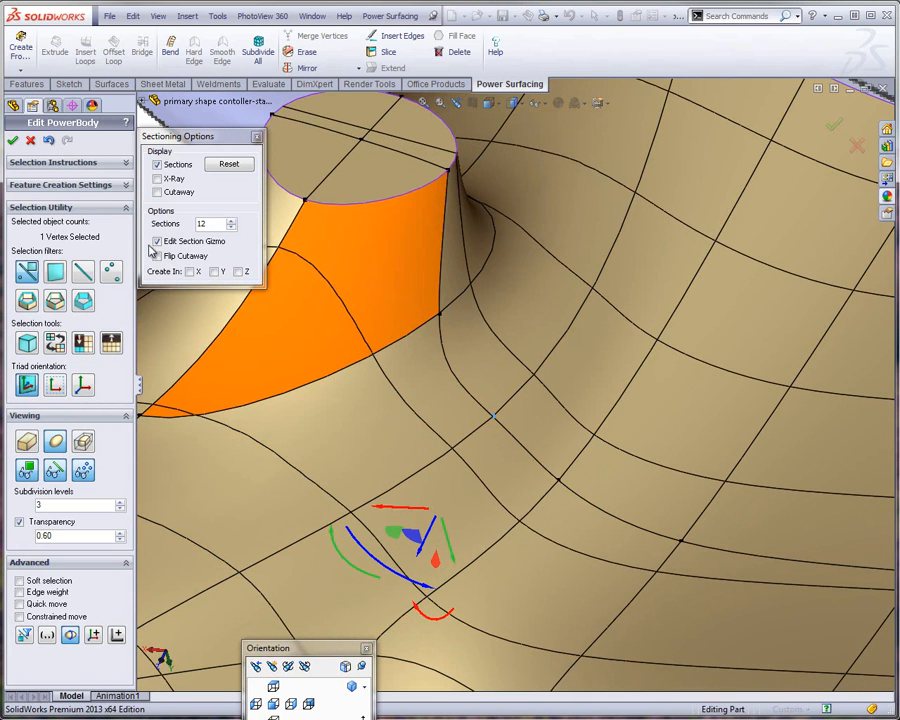
click(157, 242)
Reposition the two vertices below the protrusion's loop to smooth the section curves flowing from its base into the underside
click(492, 415)
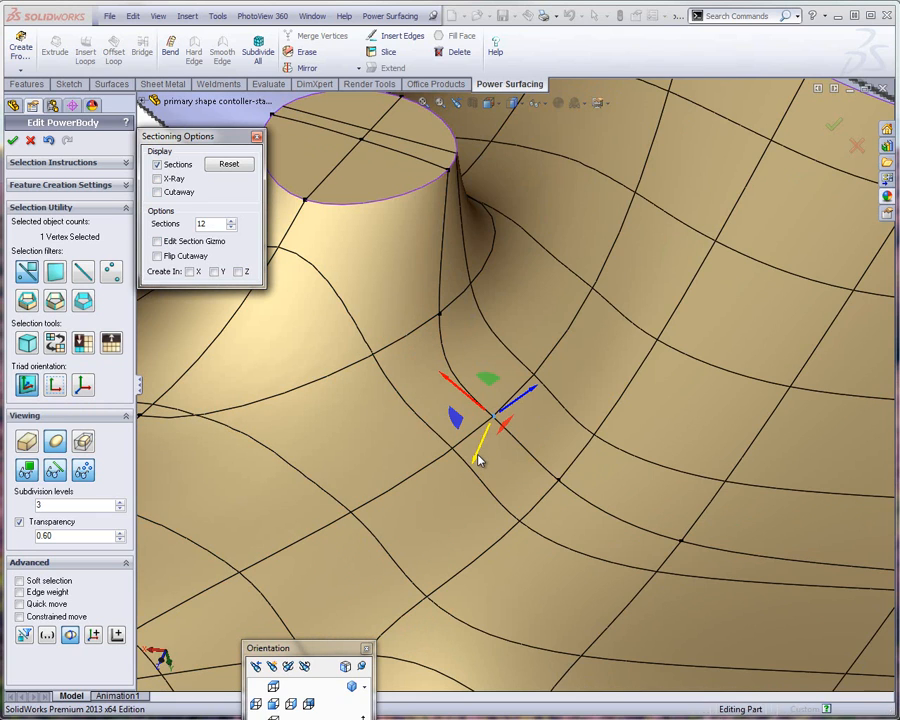
mouse_move(478, 460)
mouse_down()
mouse_move(467, 482)
mouse_move(470, 475)
mouse_up()
click(438, 317)
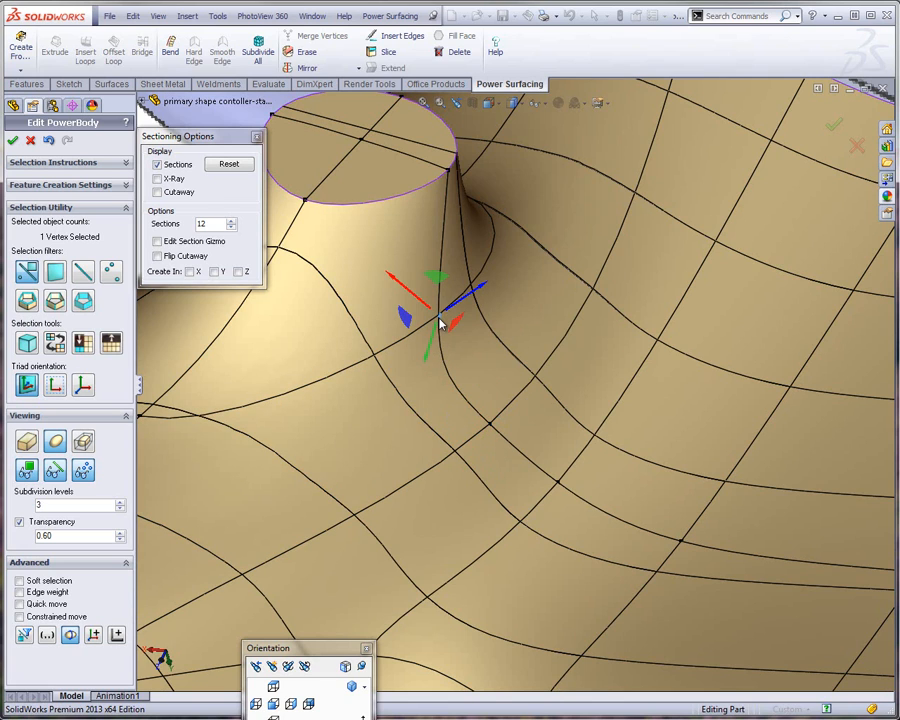
drag(408, 321, 408, 362)
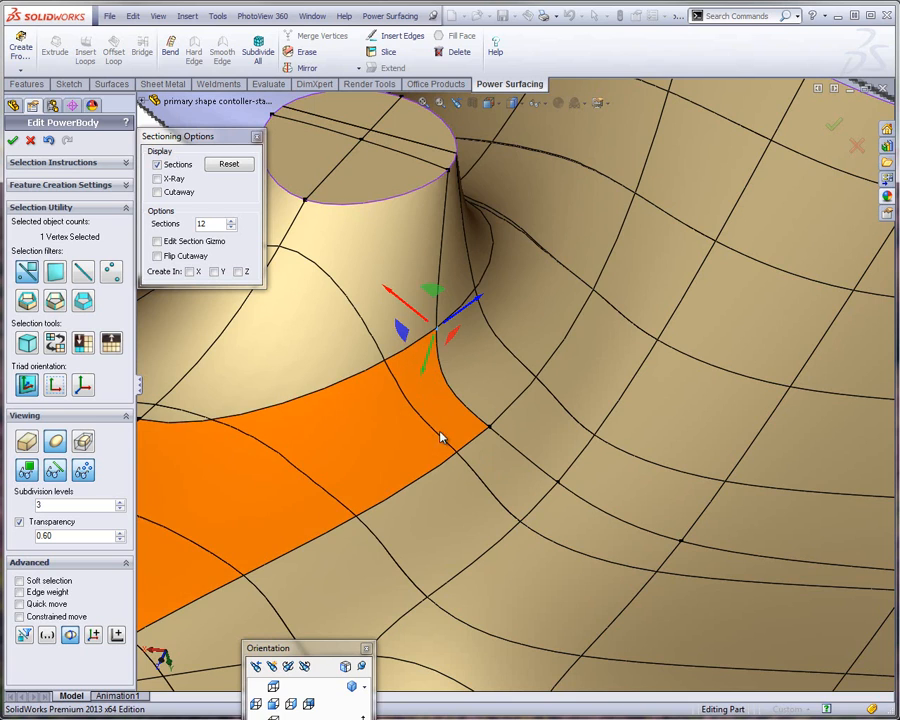
scroll(424, 438, up, 1)
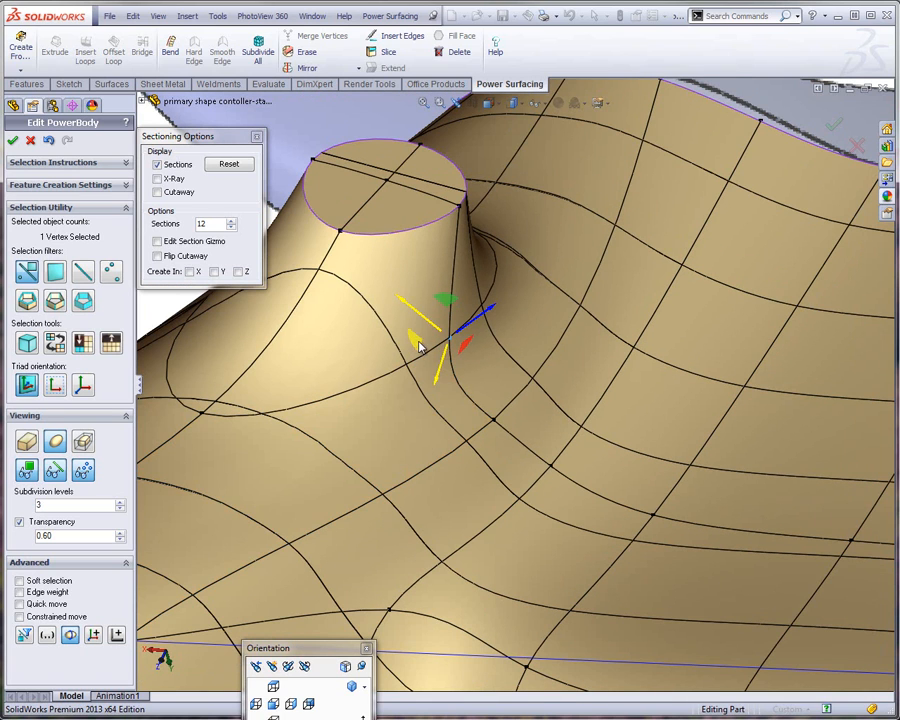
mouse_move(418, 340)
mouse_down()
mouse_move(401, 338)
mouse_move(402, 346)
mouse_up()
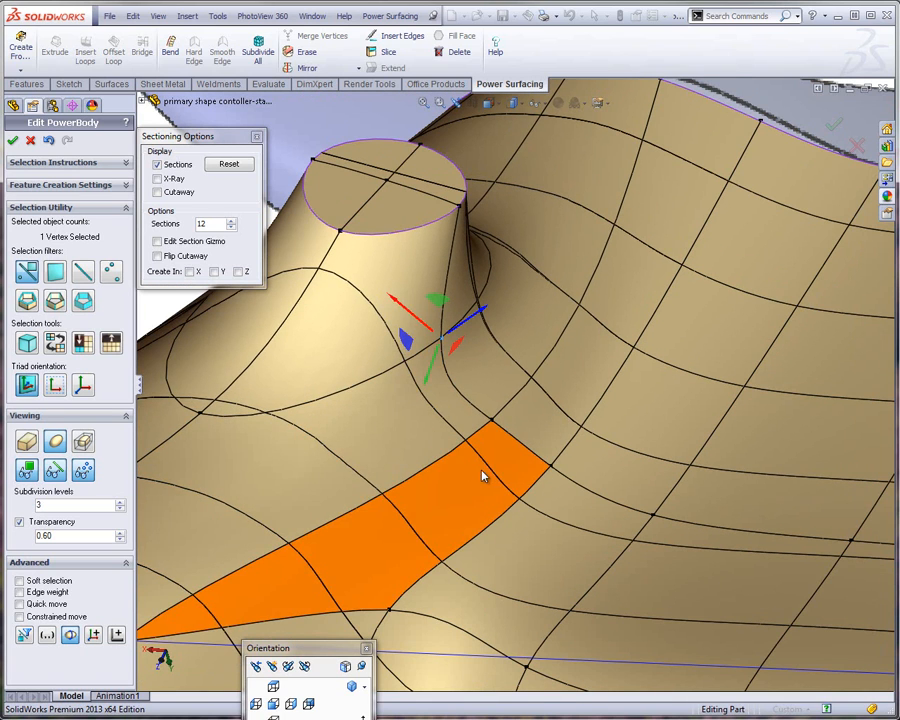
scroll(482, 474, up, 1)
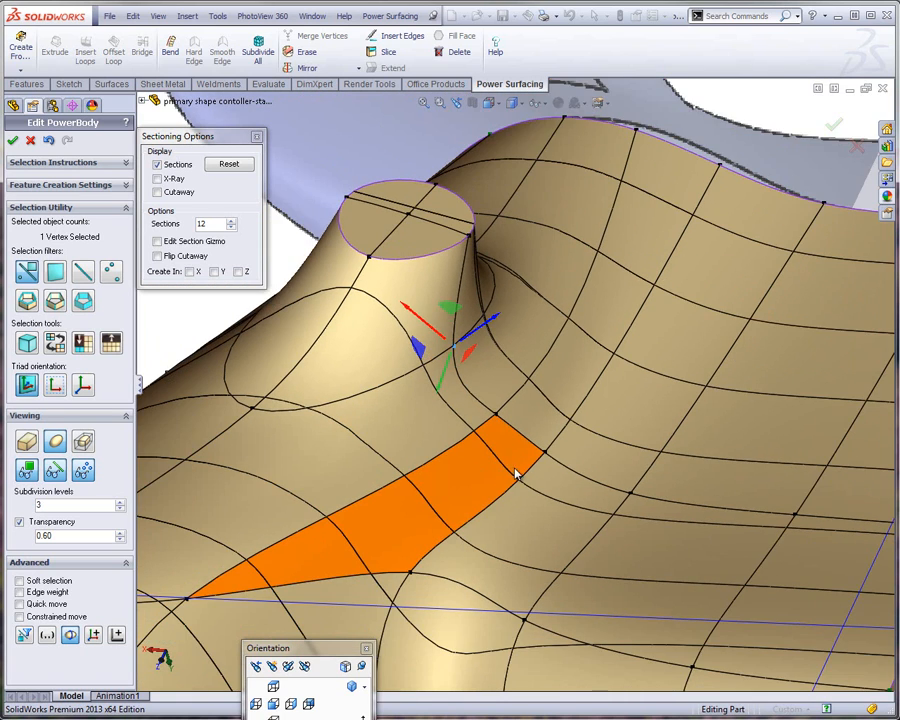
Adjust the next vertex out along the edge line from the protrusion's base, comparing the surface with and without sections
click(157, 165)
click(157, 165)
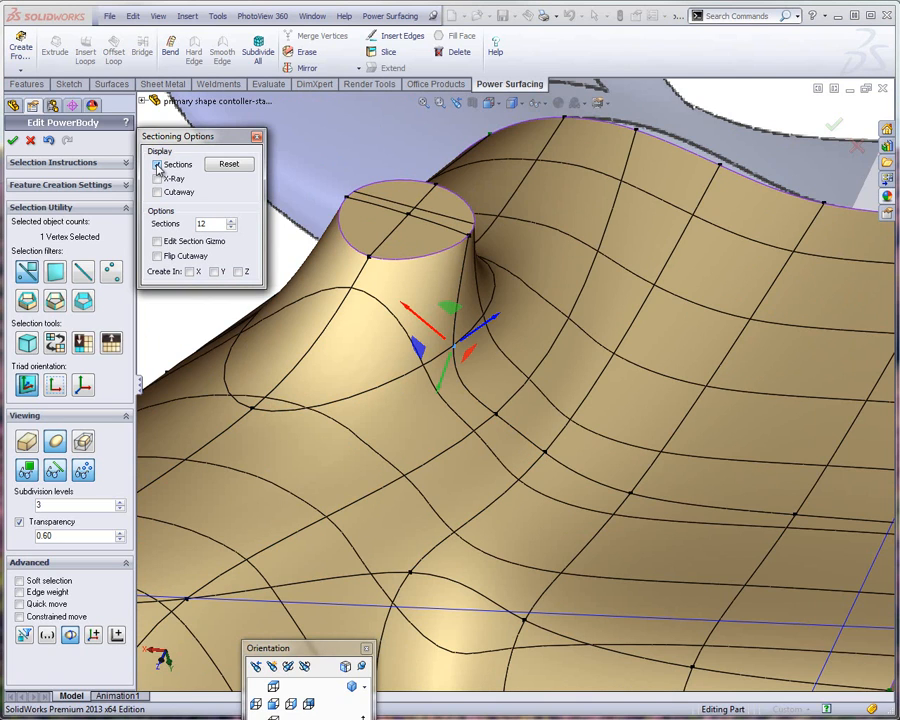
click(543, 452)
drag(510, 452, 540, 462)
middle_drag(550, 410, 580, 521)
scroll(575, 512, up, 5)
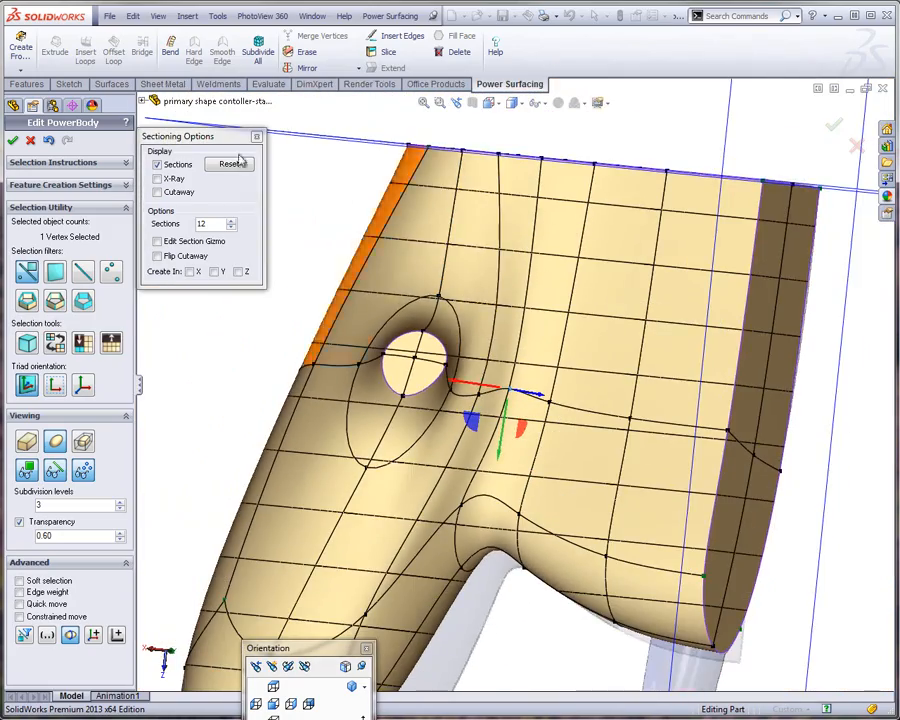
Turn off the section display and move the sectioning options clear of the model
click(157, 165)
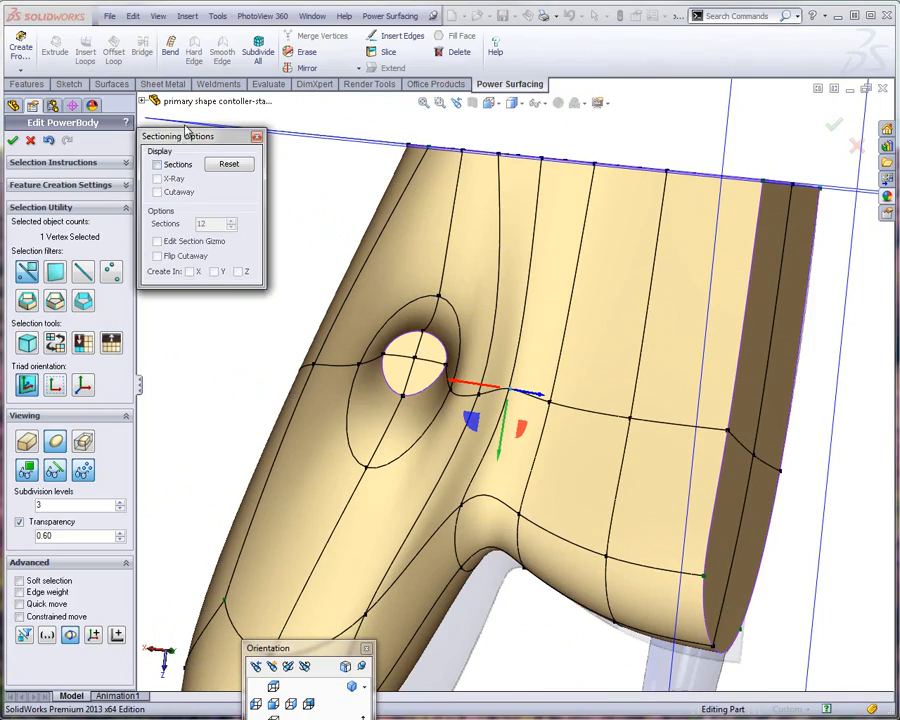
drag(185, 130, 192, 103)
middle_drag(225, 387, 201, 295)
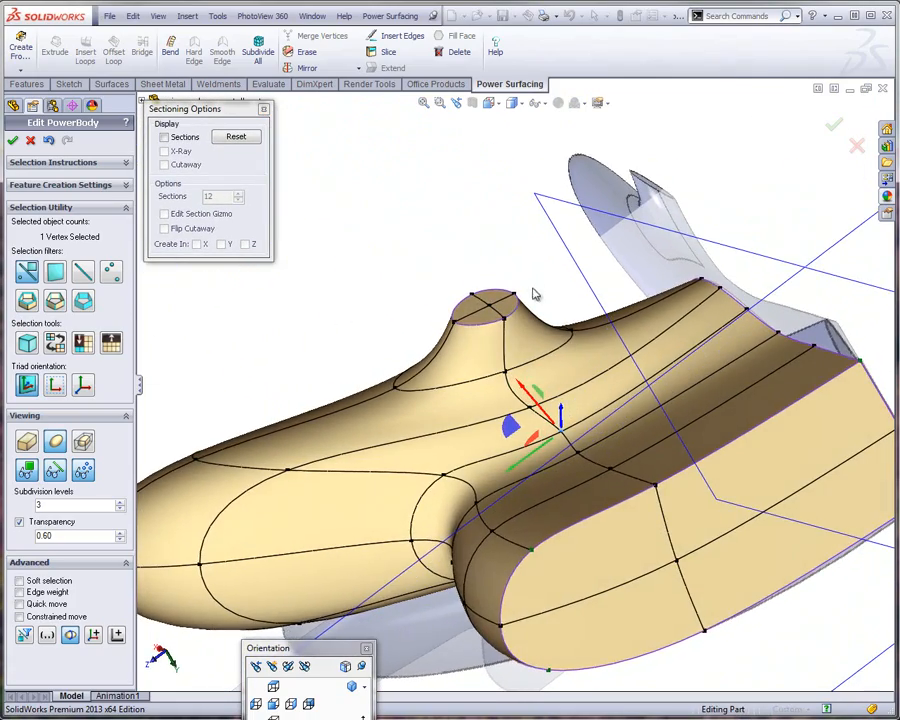
Move the centre vertex of the protrusion's end cap off-centre and out of plane, and bring up the Alignment tools beside the sectioning options
scroll(474, 376, down, 5)
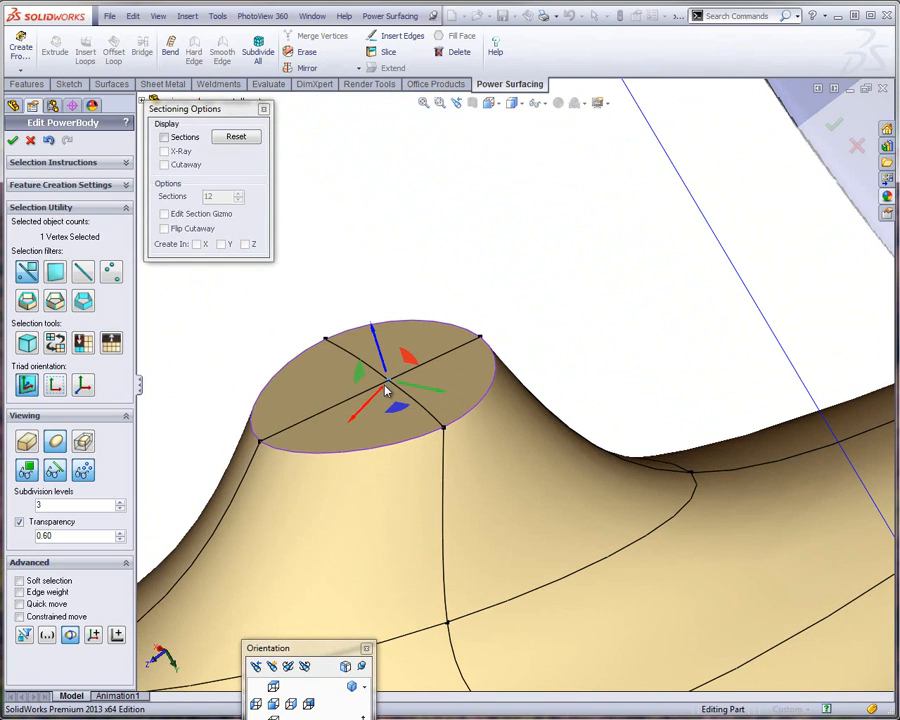
drag(353, 426, 327, 466)
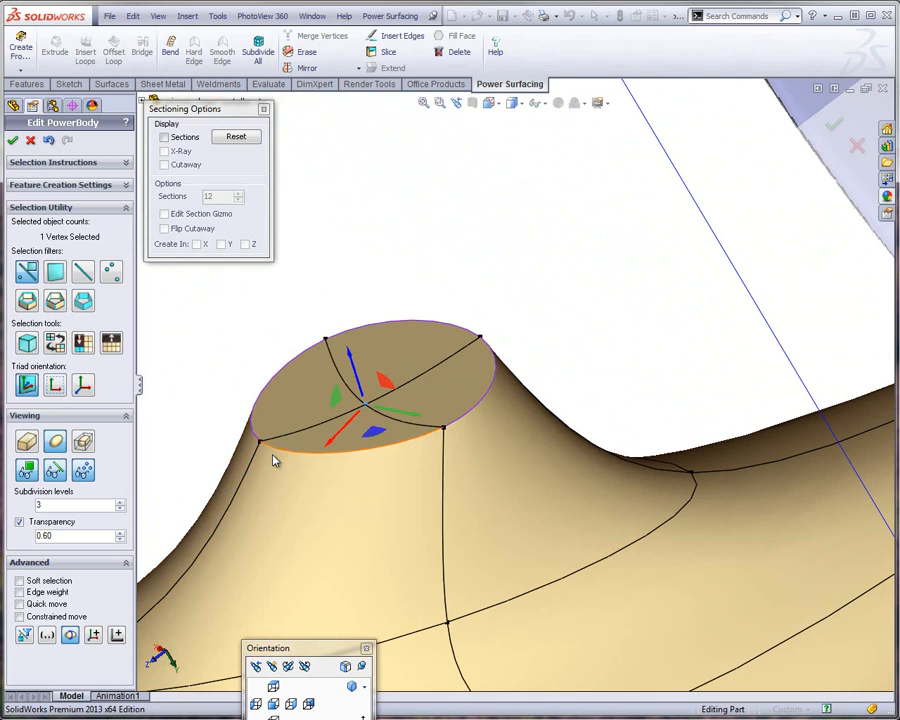
middle_drag(273, 458, 294, 470)
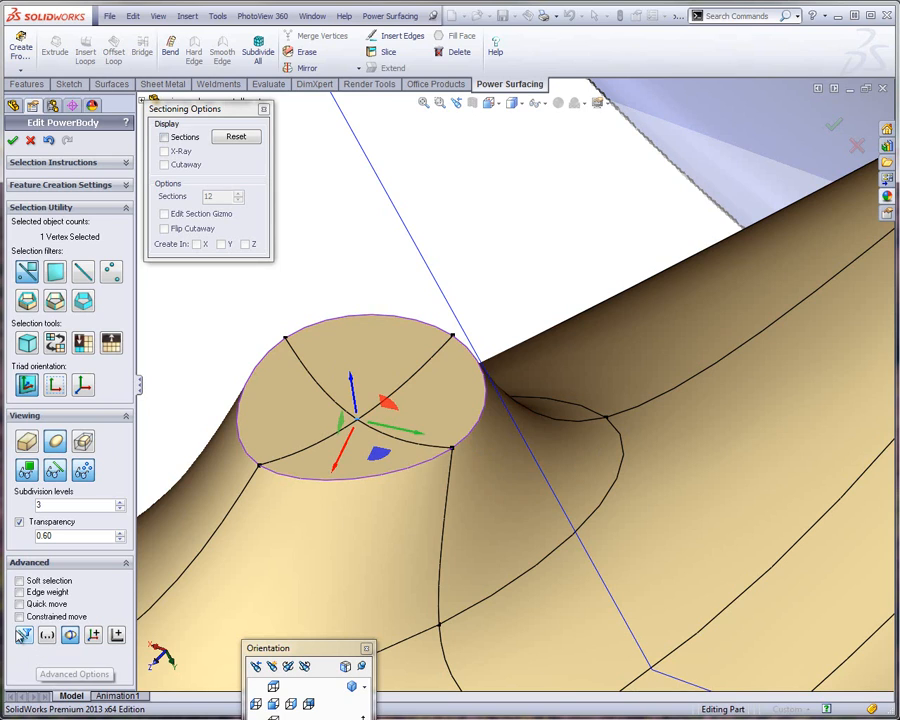
click(114, 637)
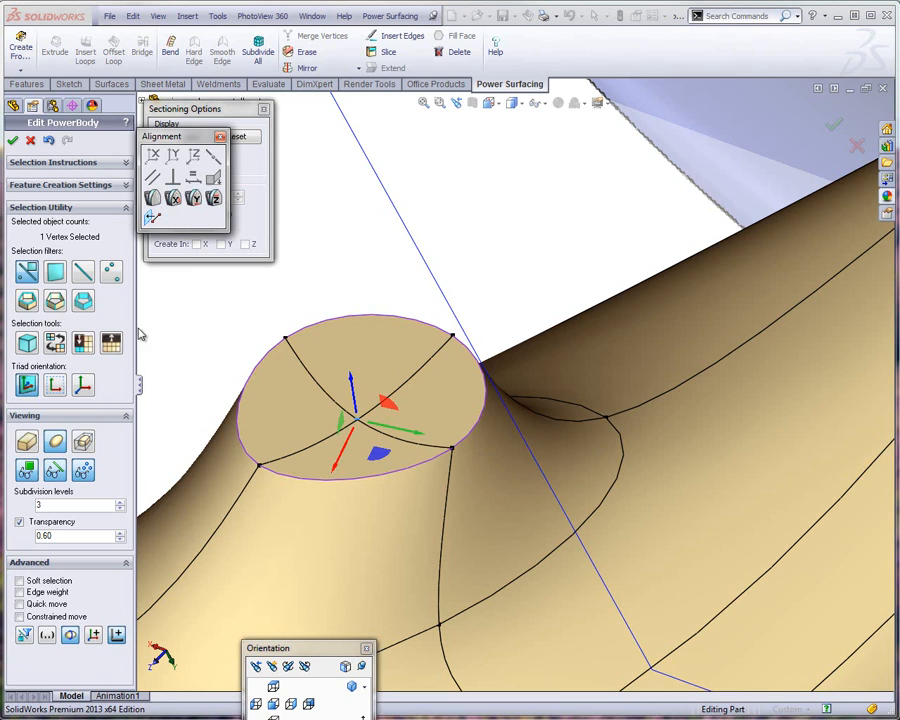
drag(170, 136, 332, 114)
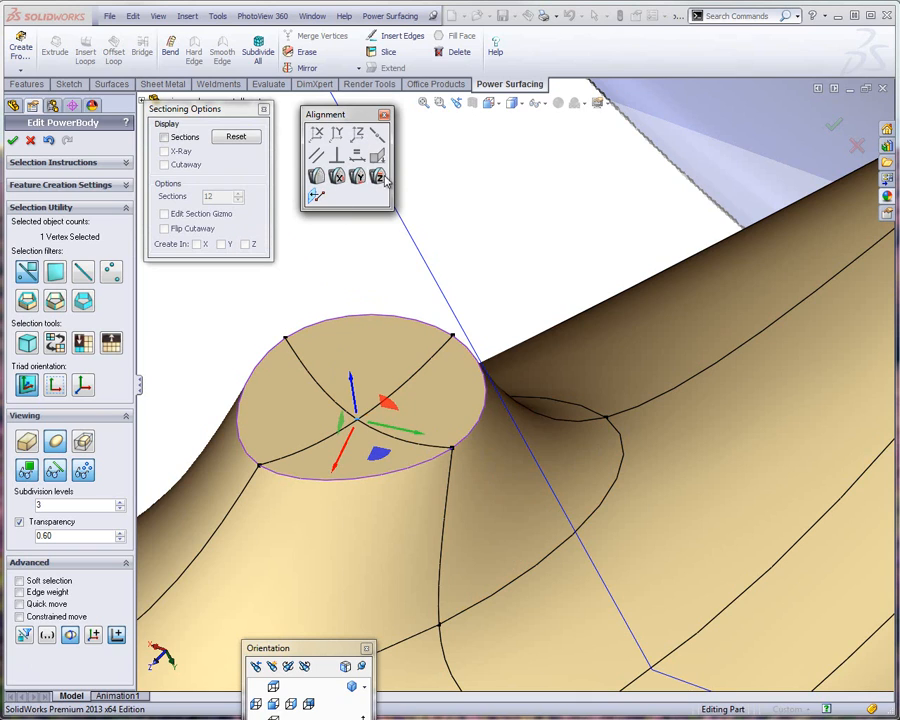
Straighten both diagonals of the protrusion's end cap by aligning its centre vertex in line with each pair of opposite rim vertices
click(283, 344)
click(283, 344)
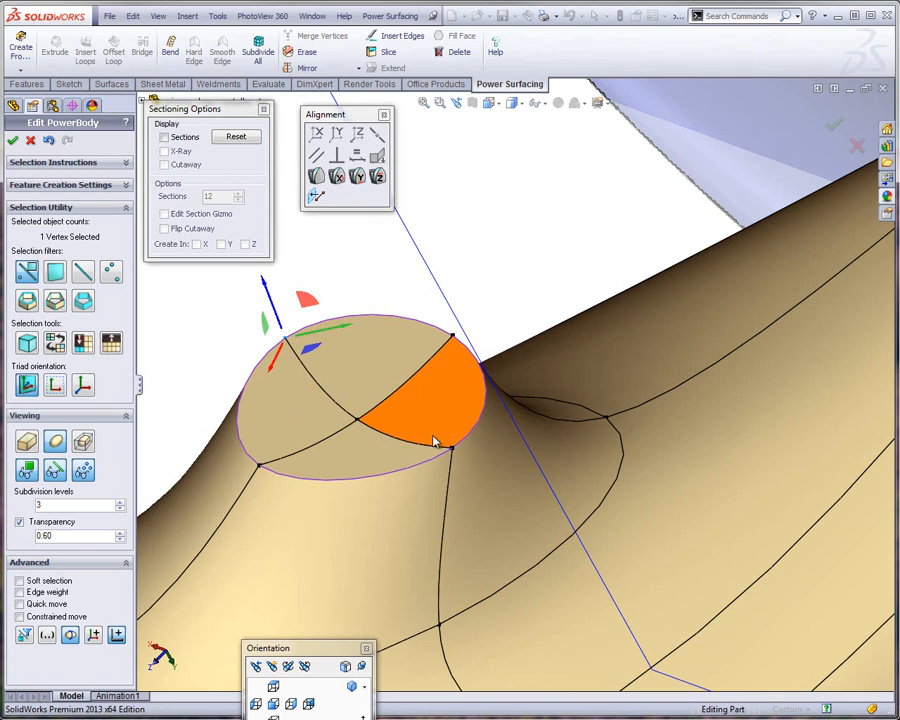
ctrl+click(452, 449)
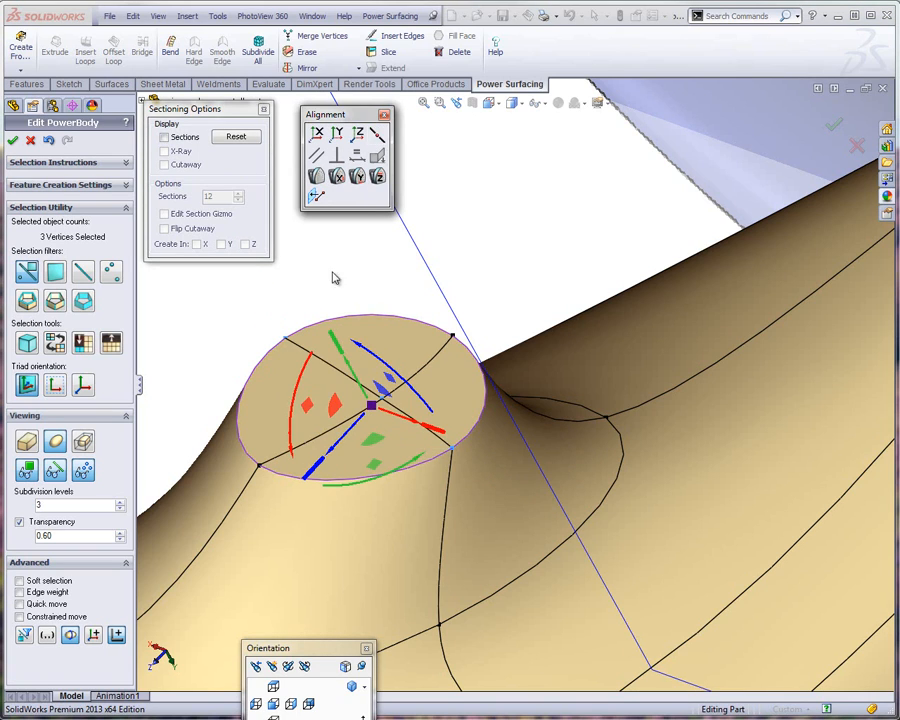
click(310, 293)
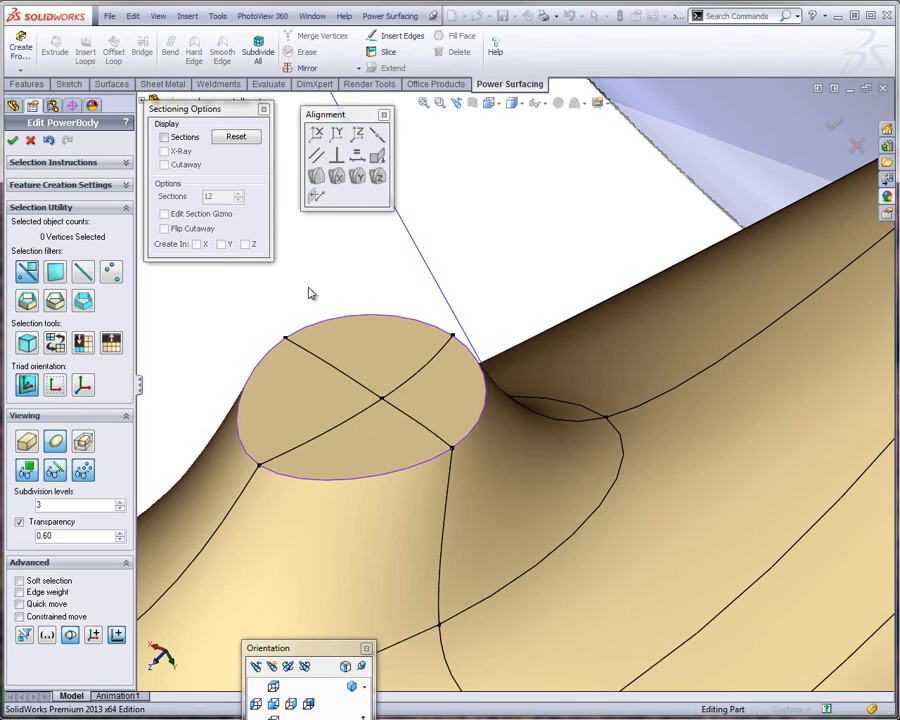
click(453, 338)
ctrl+click(259, 465)
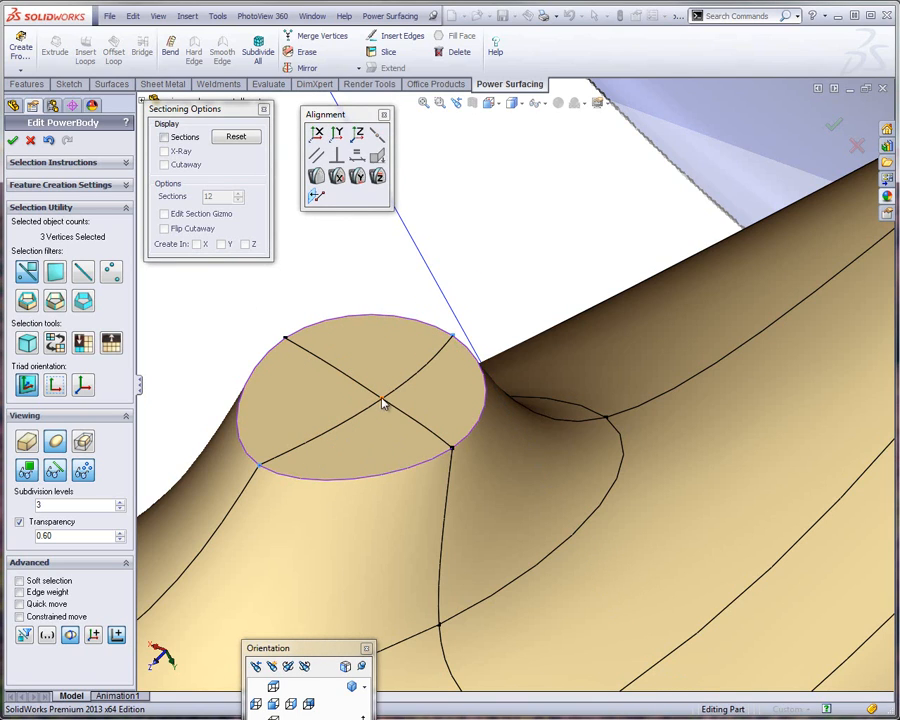
click(376, 136)
click(356, 271)
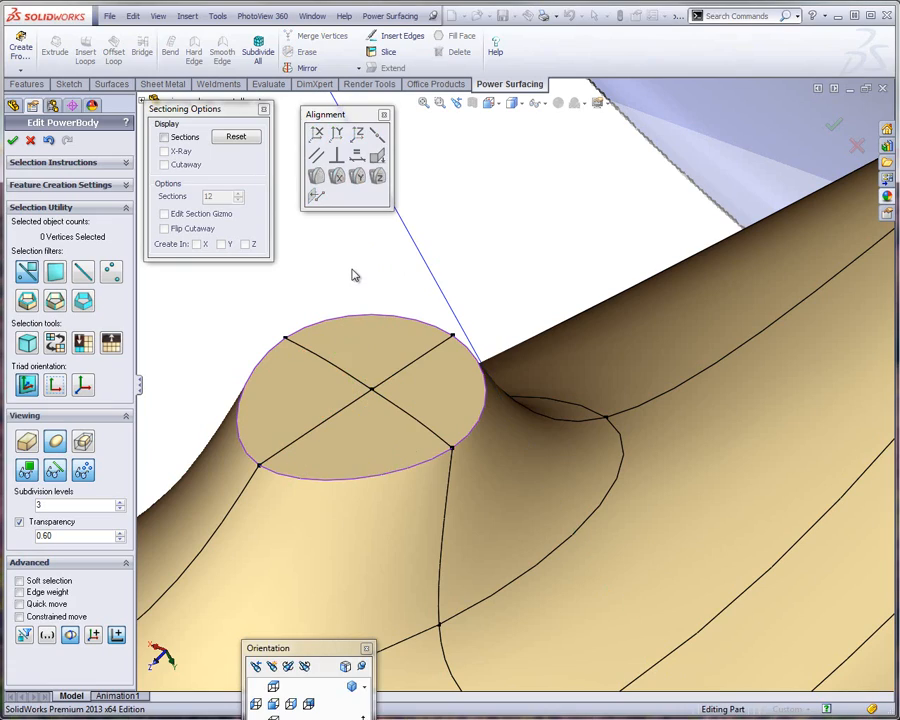
Flatten the four faces of the protrusion's end cap into one plane
mouse_move(384, 342)
middle_down()
mouse_move(424, 245)
mouse_move(410, 300)
mouse_move(382, 346)
mouse_move(389, 363)
mouse_move(372, 357)
middle_up()
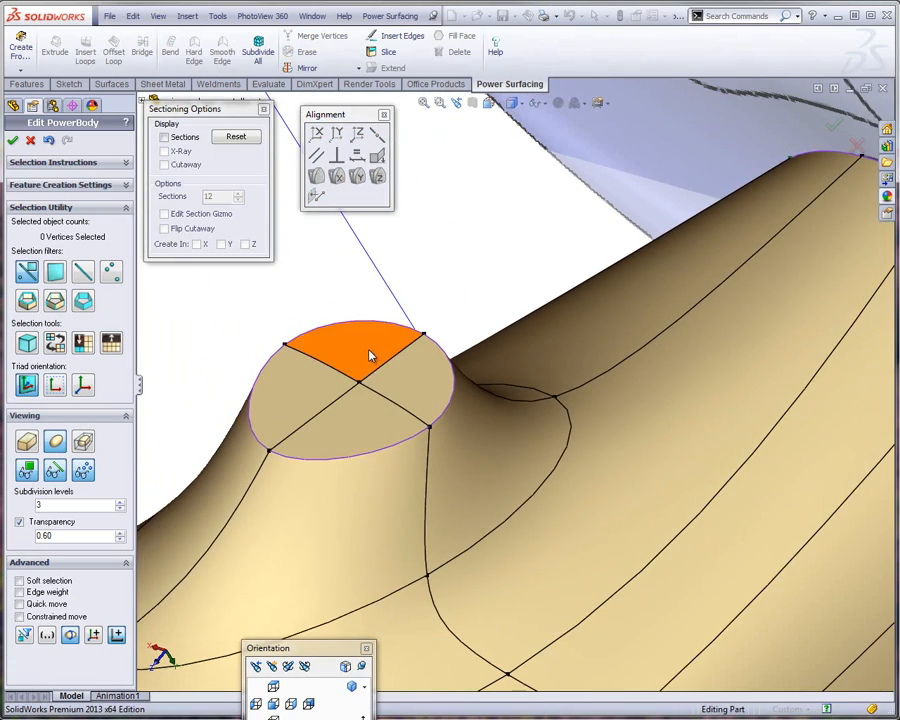
click(372, 357)
click(398, 386)
click(348, 426)
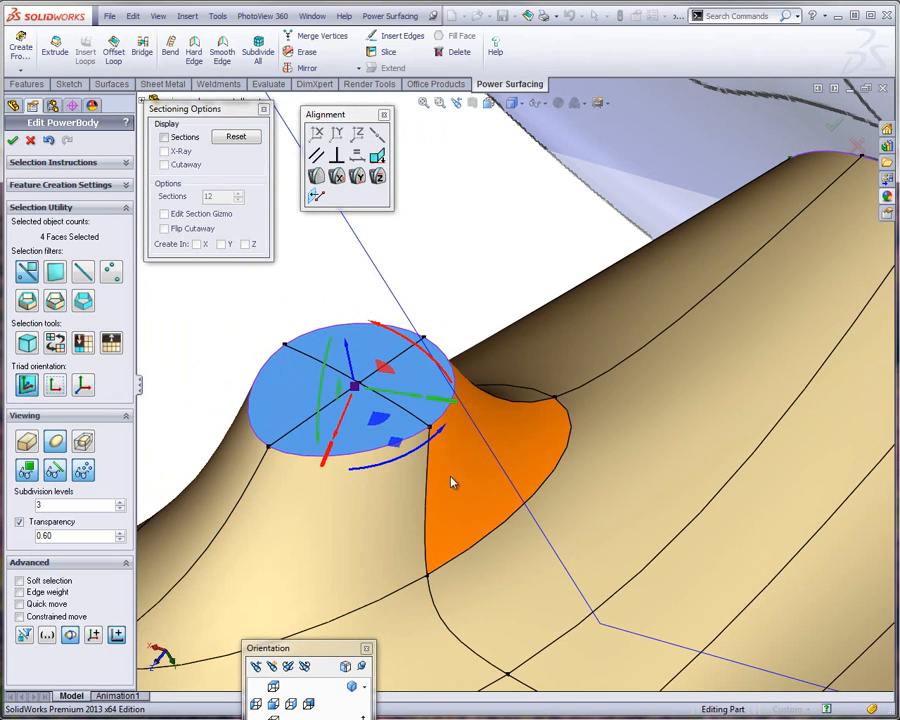
click(240, 347)
View the open centre side of the half body from above and close the Alignment tools and sectioning options
scroll(398, 380, up, 10)
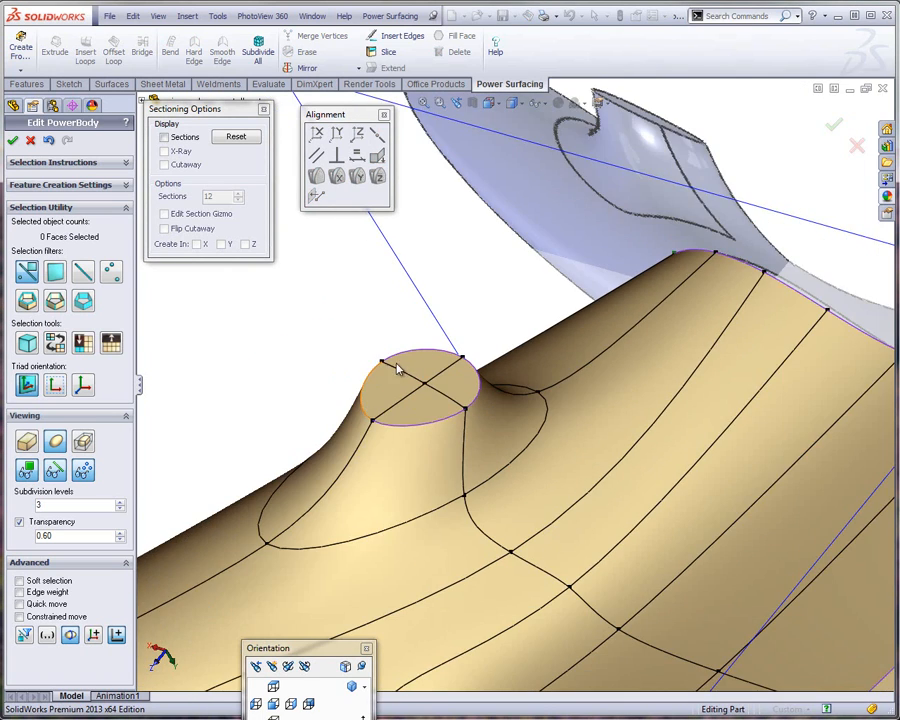
middle_drag(480, 376, 721, 364)
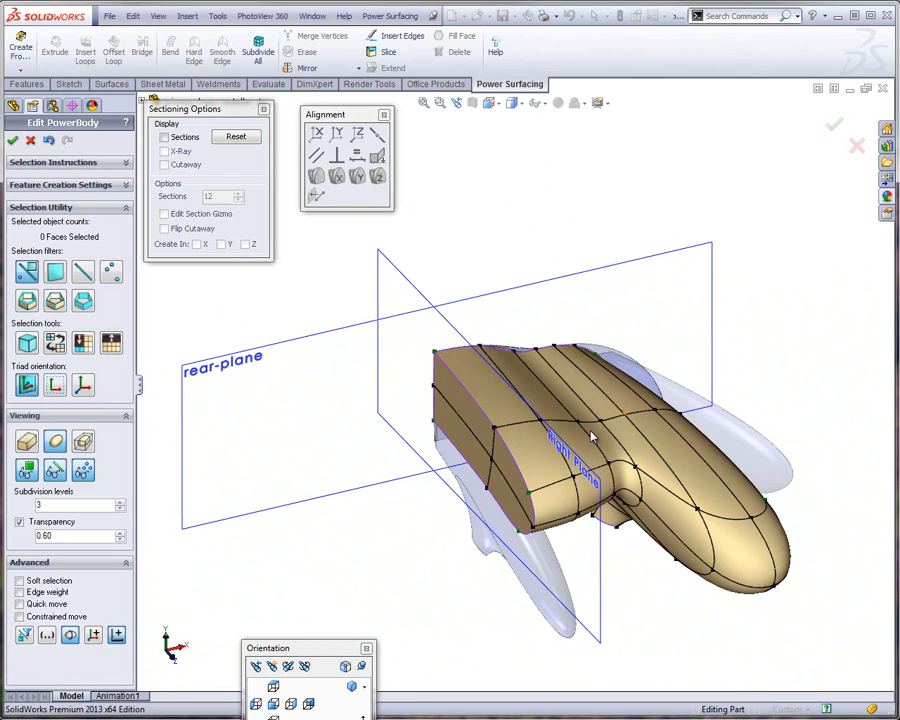
scroll(642, 424, down, 3)
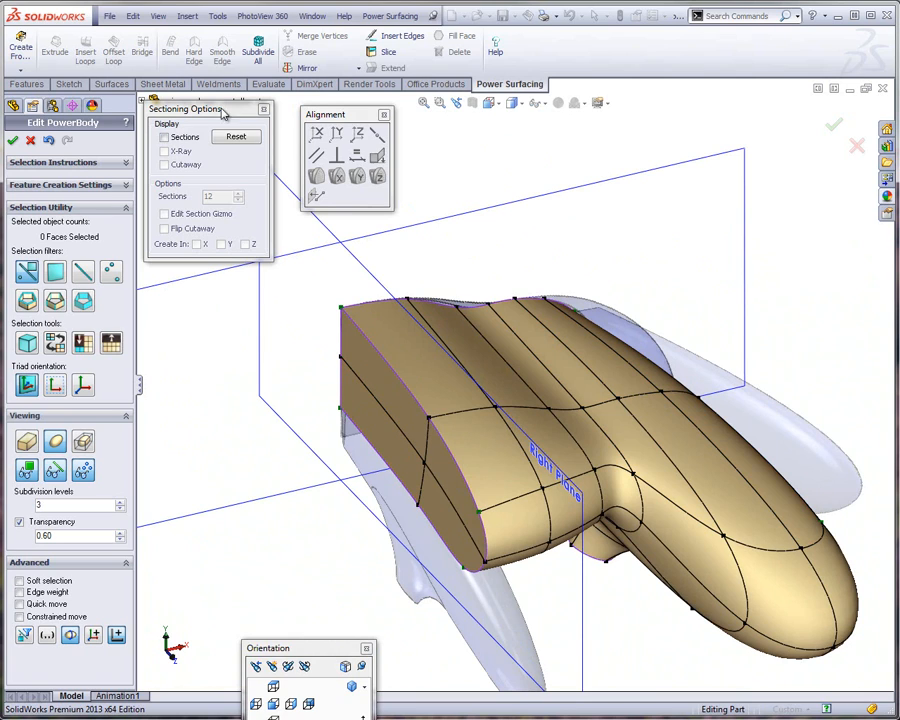
click(385, 116)
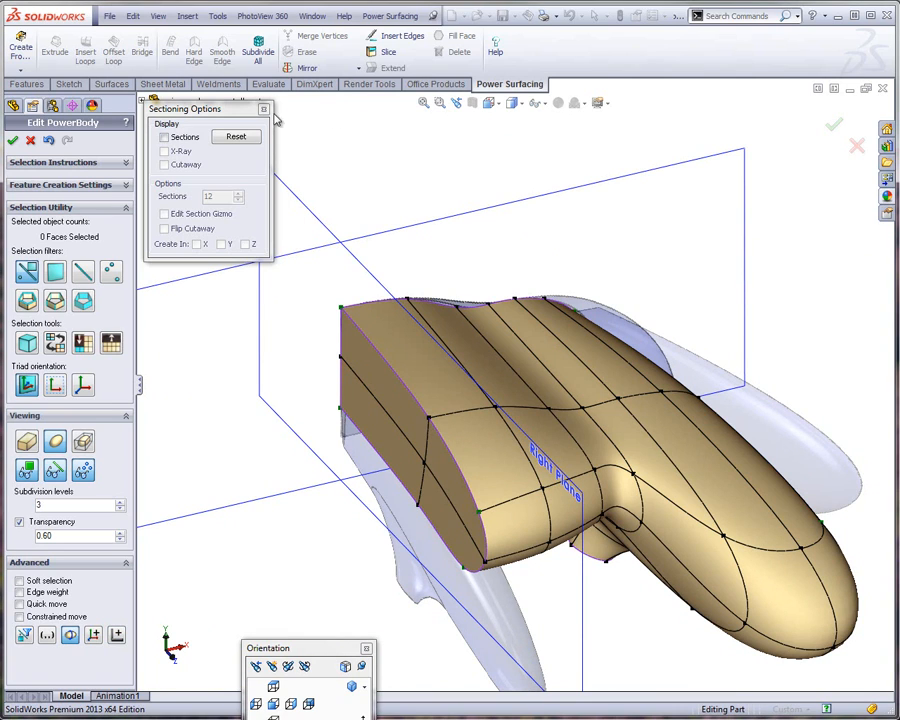
click(264, 111)
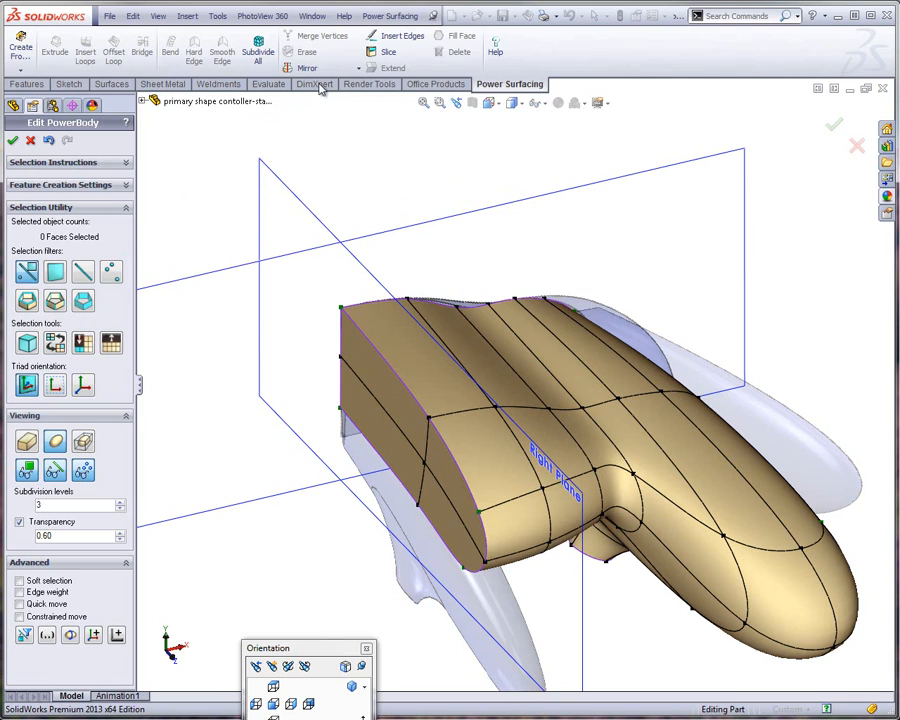
click(359, 69)
click(318, 83)
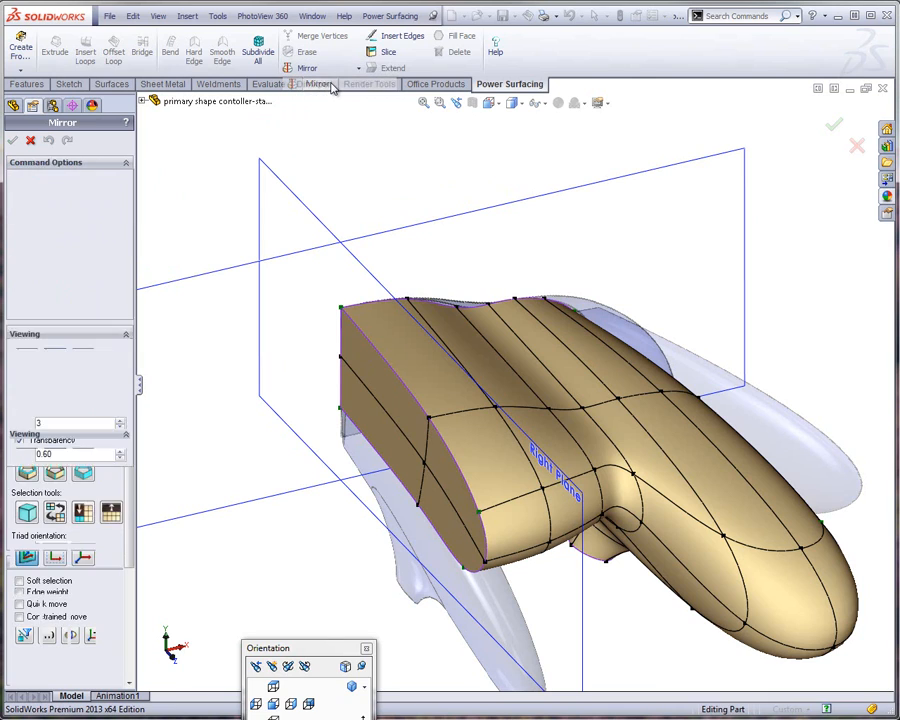
click(360, 366)
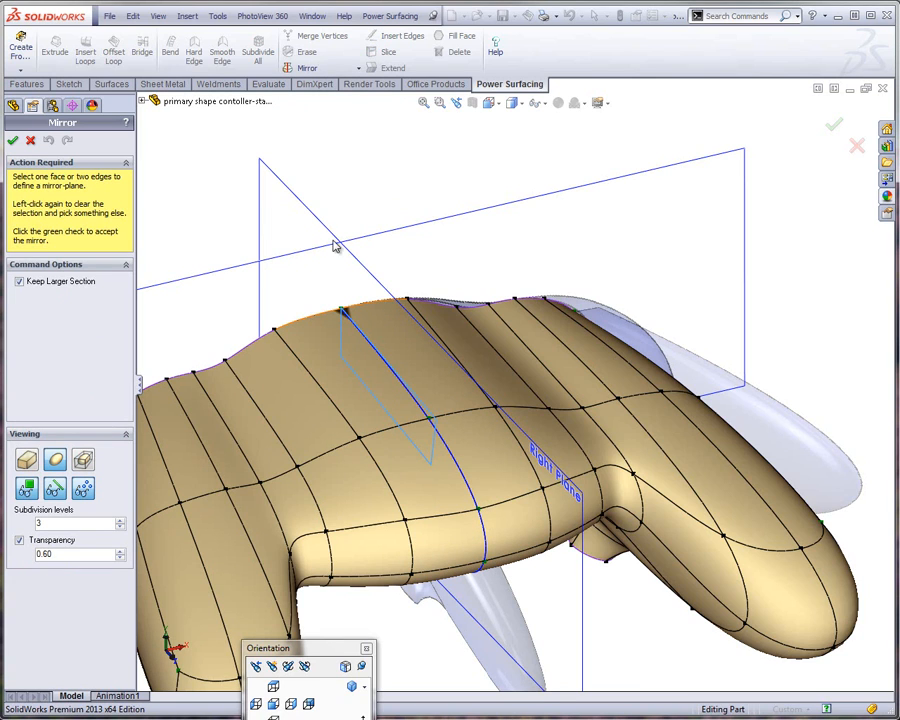
click(27, 141)
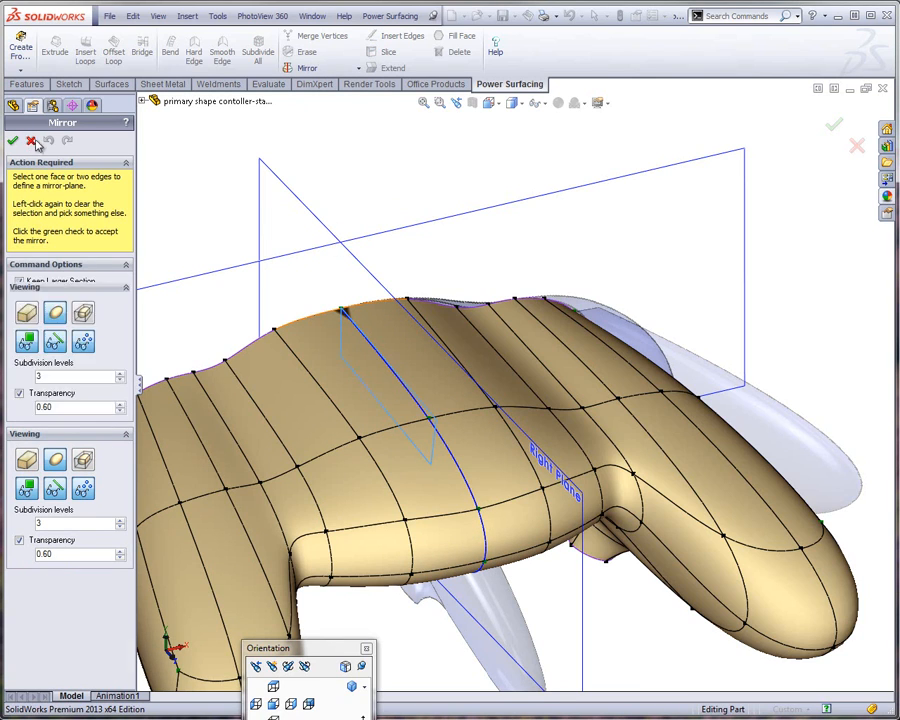
Make the boundary edges of the four faces on the body's centre side hard so that side has a crisp outline
click(401, 389)
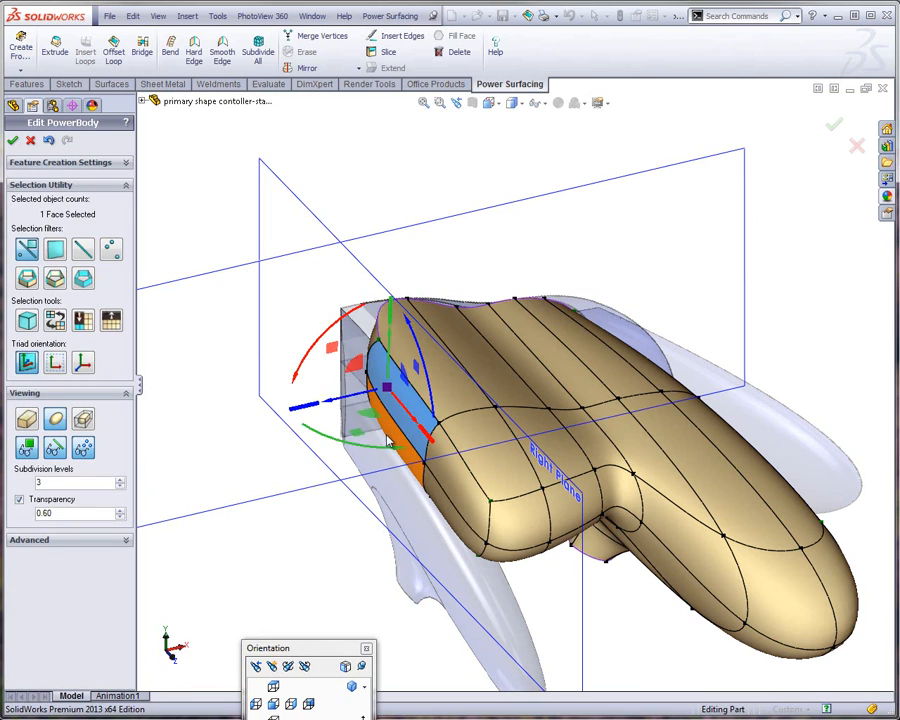
ctrl+click(450, 472)
ctrl+click(444, 492)
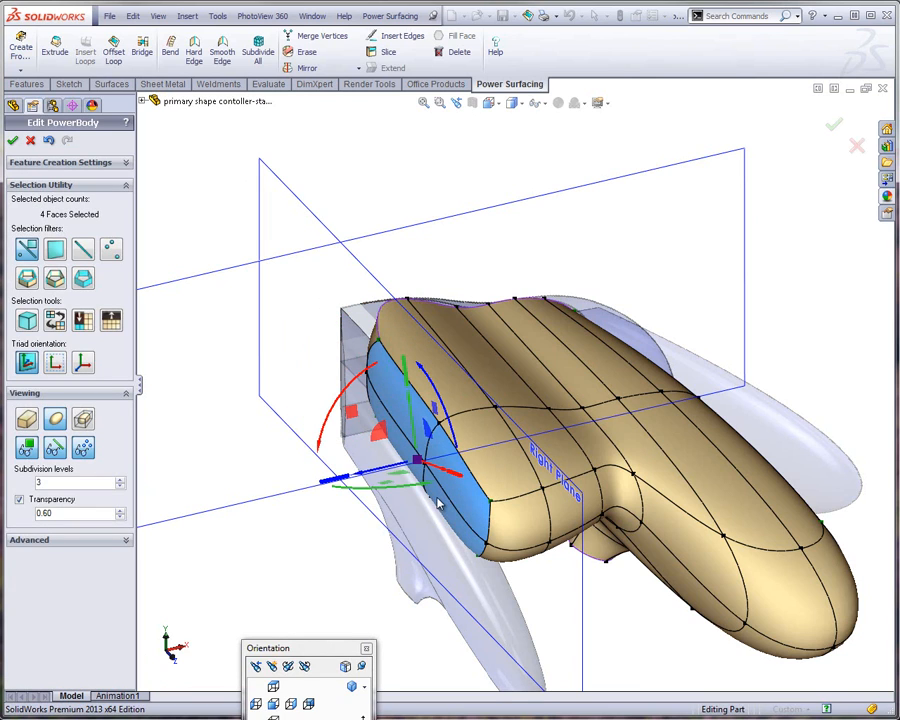
key(s)
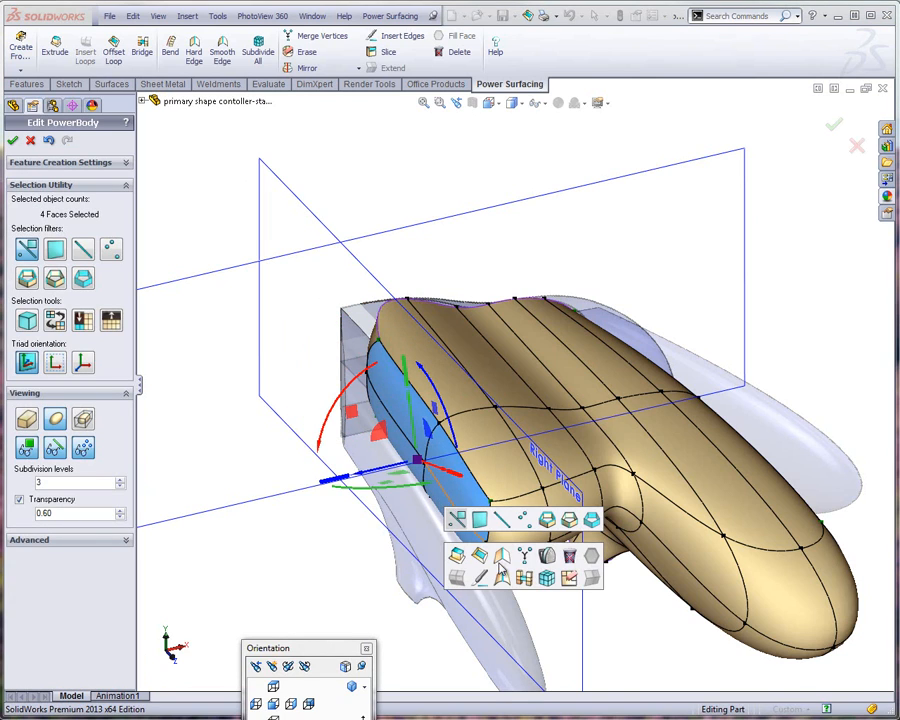
click(502, 556)
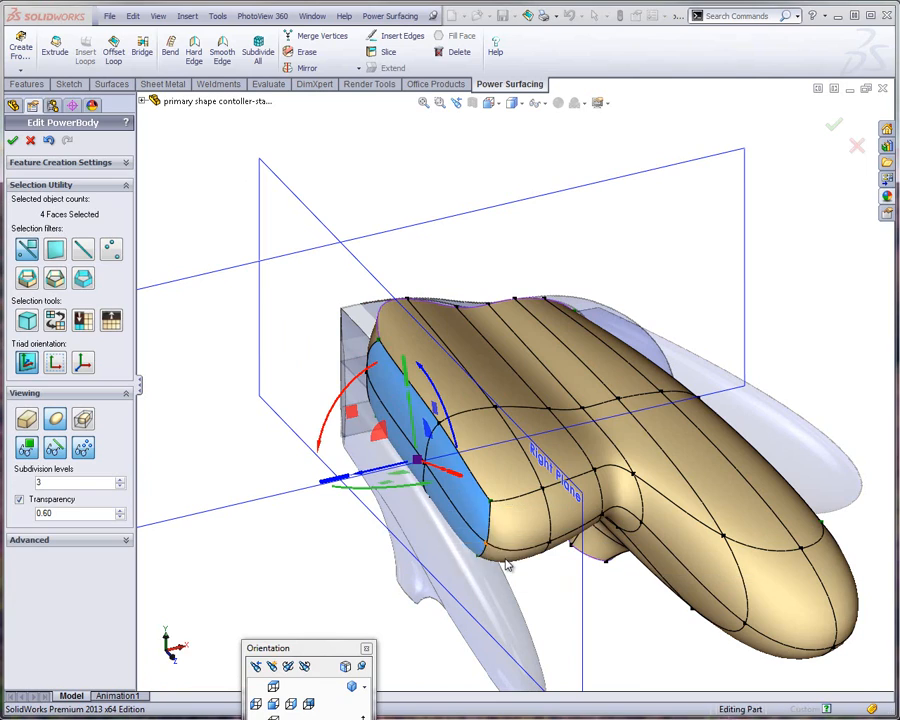
click(277, 389)
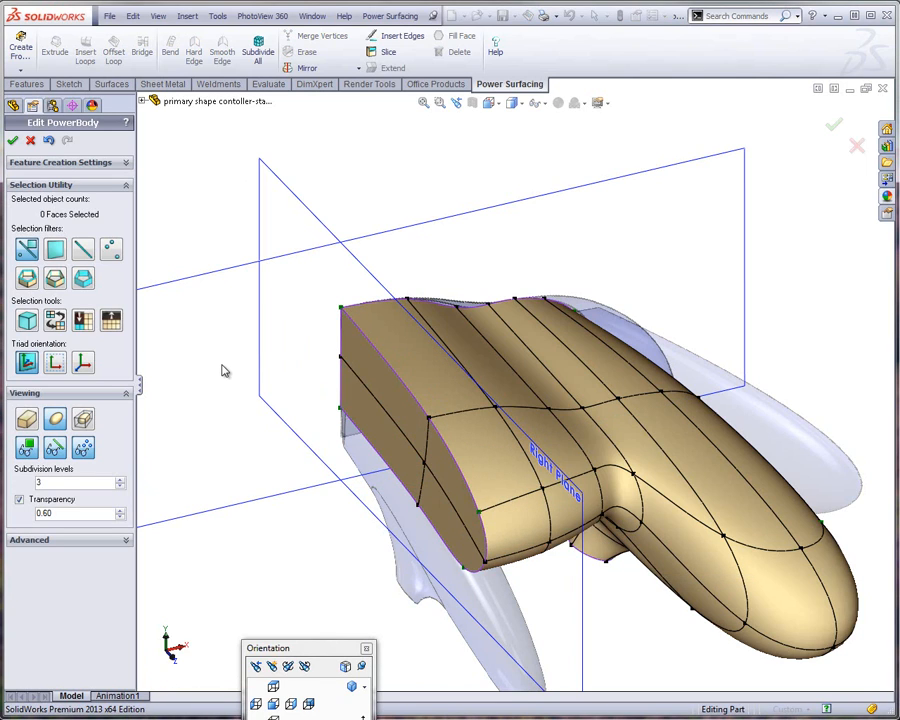
Snap the nine vertices of the body's flat centre side to the Right Plane and put the Alignment tools away
click(125, 540)
click(117, 612)
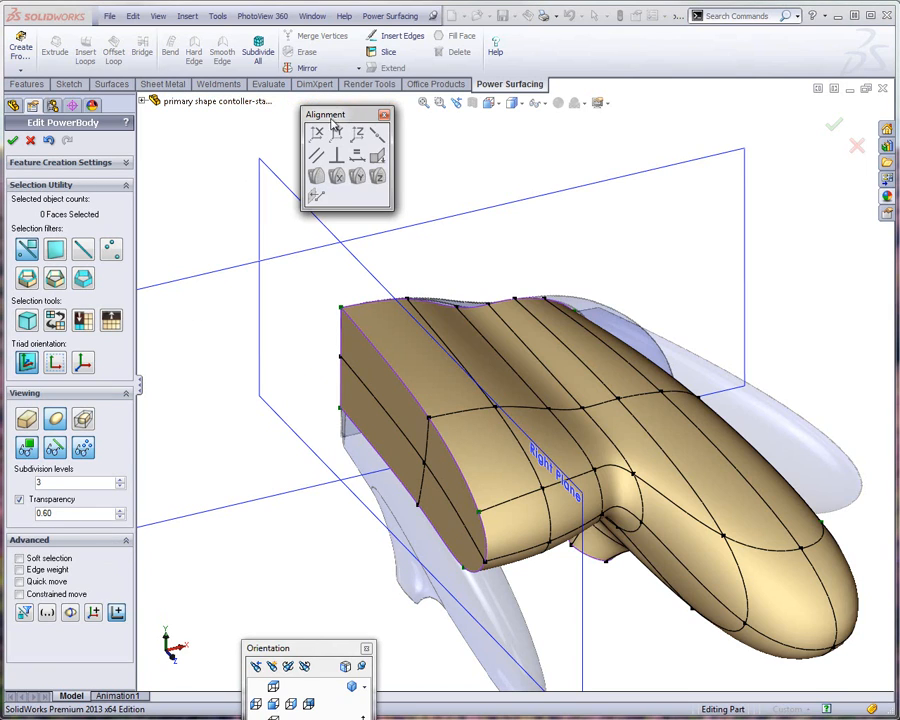
drag(351, 117, 216, 130)
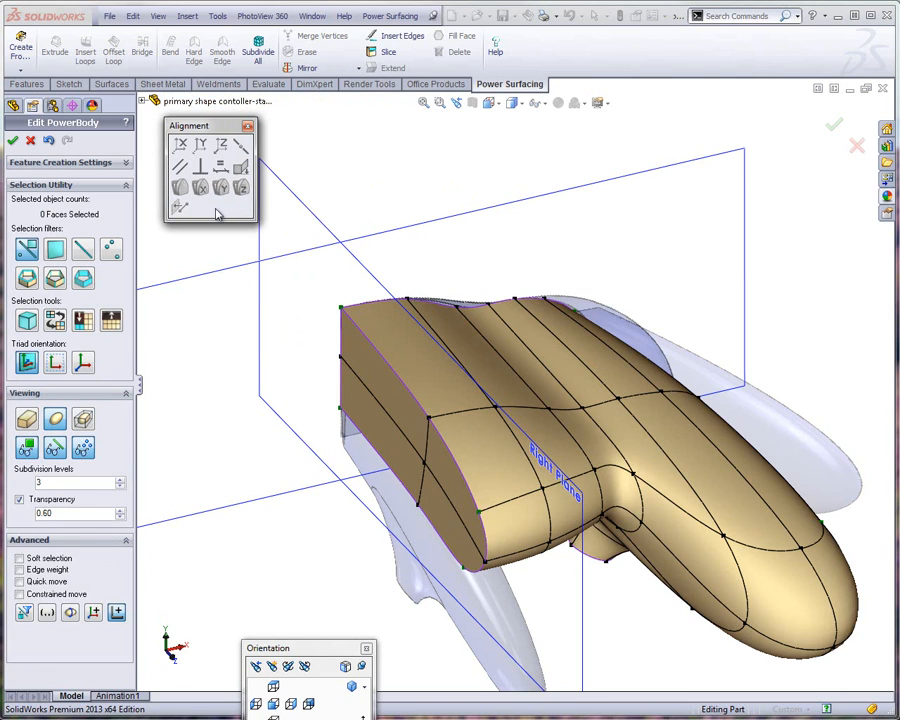
drag(317, 286, 362, 432)
ctrl+click(418, 506)
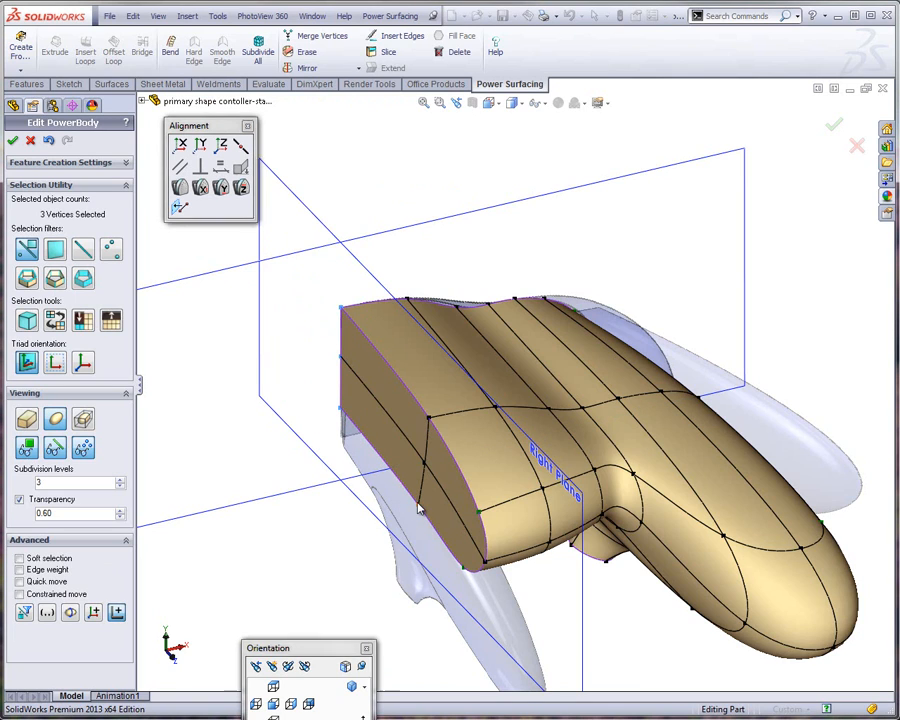
ctrl+click(427, 466)
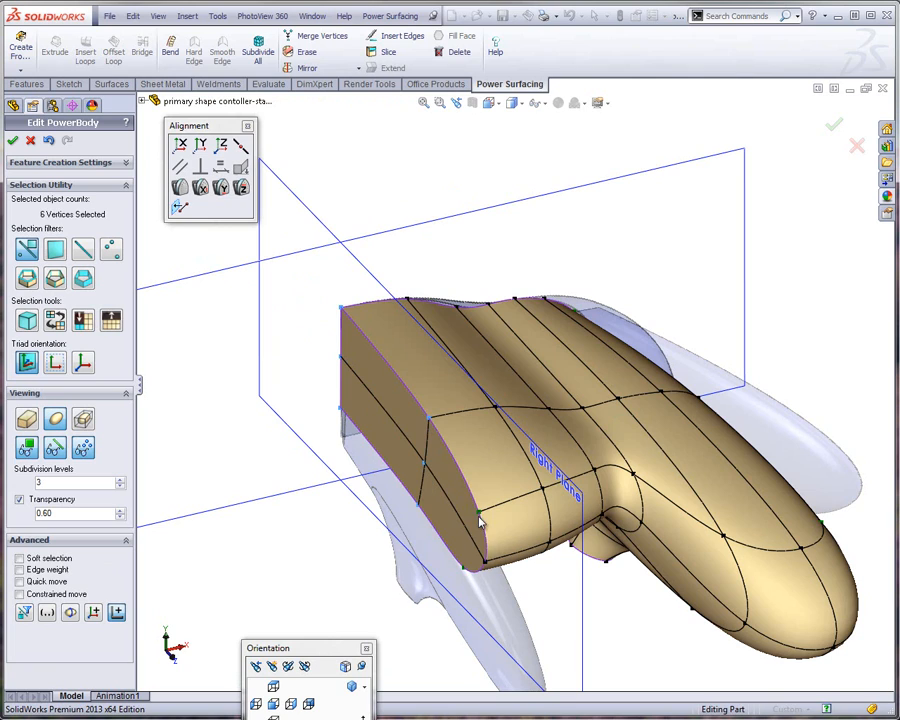
ctrl+click(484, 567)
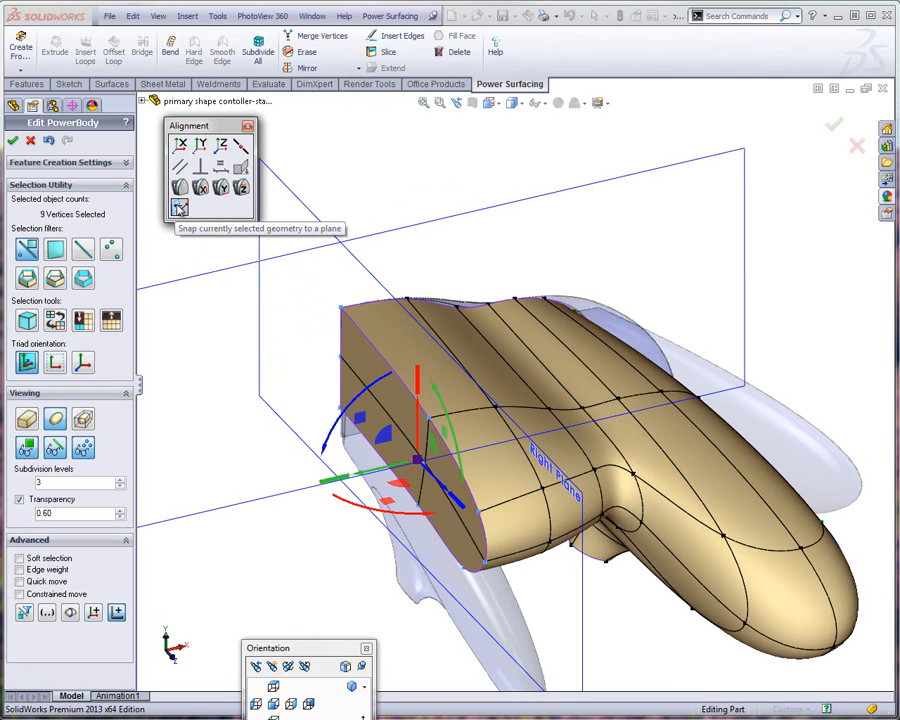
click(178, 207)
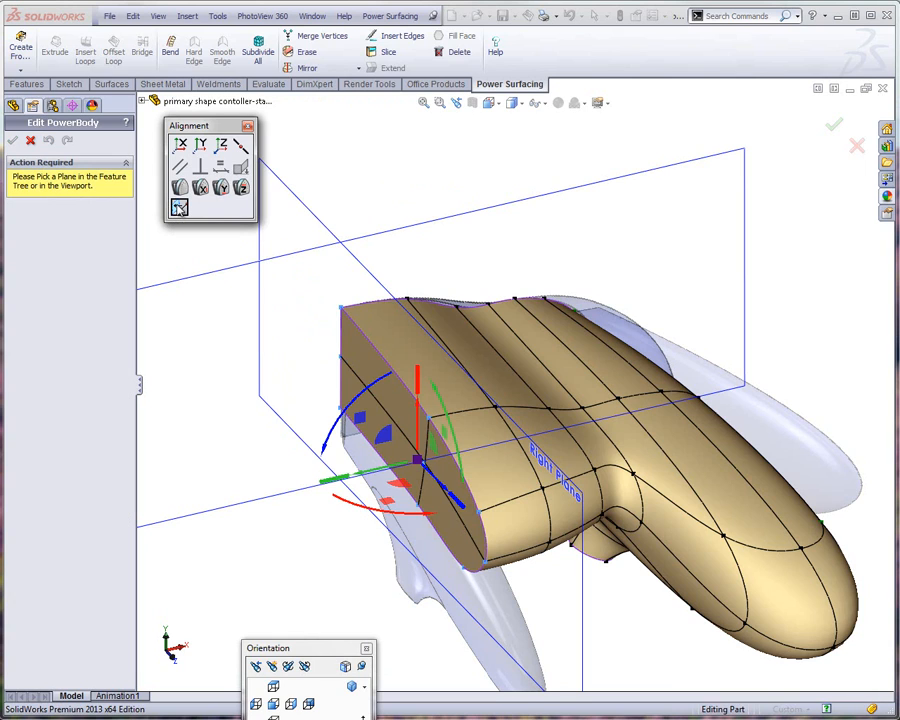
click(314, 223)
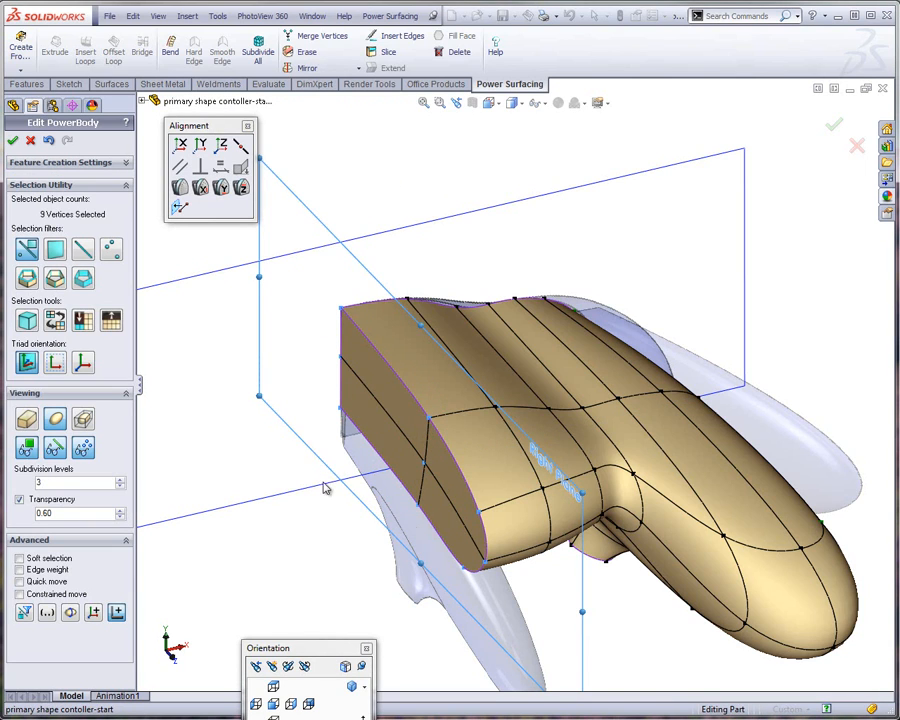
middle_drag(322, 547, 333, 518)
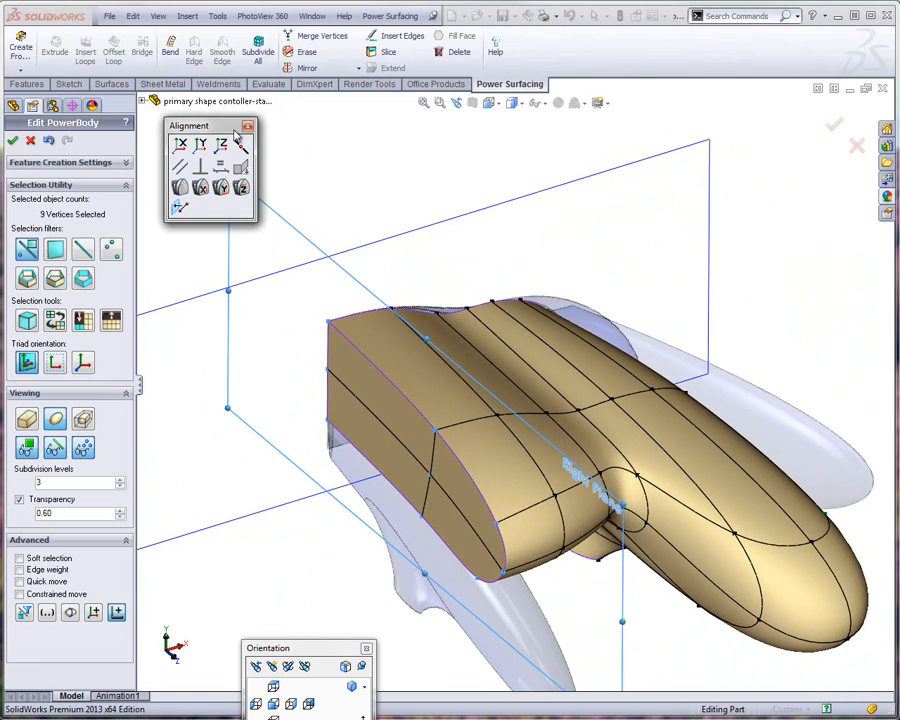
click(248, 128)
click(268, 130)
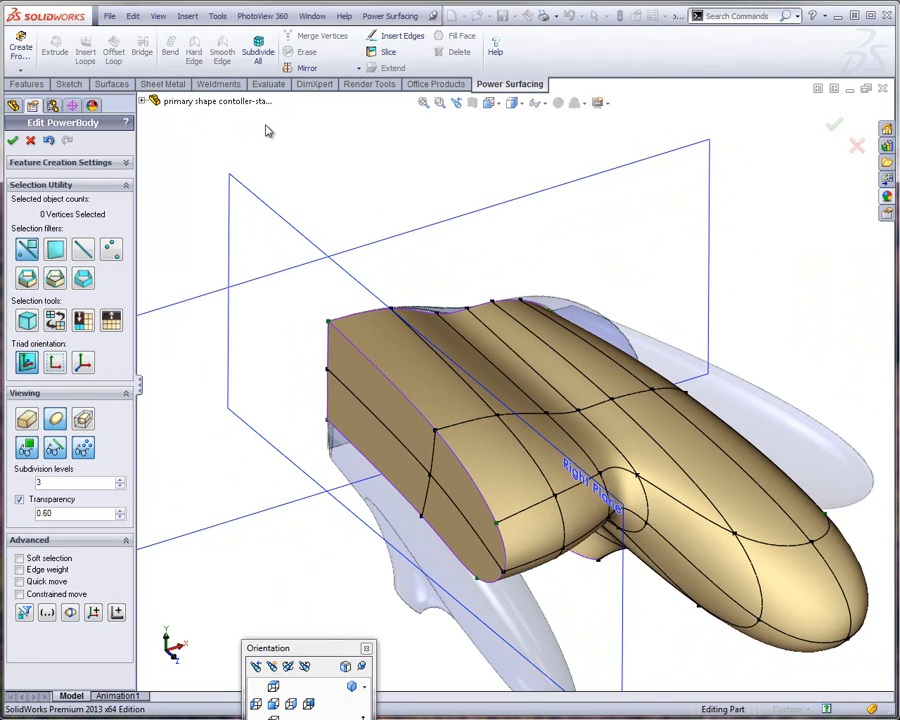
Mirror the half body about its flat centre side, keeping the larger section, to form the full controller
click(356, 68)
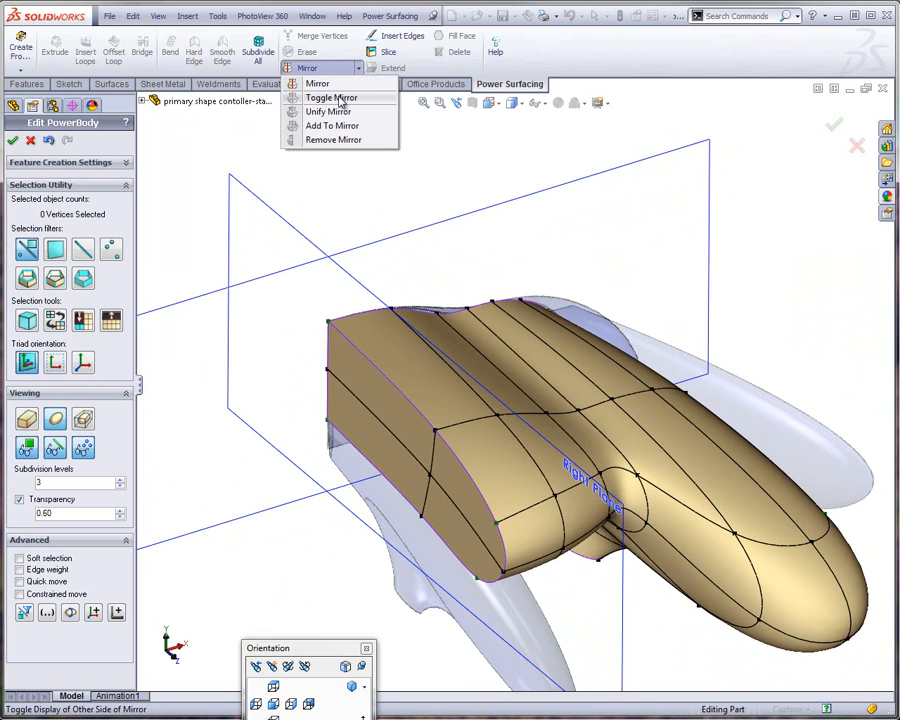
click(315, 81)
click(352, 376)
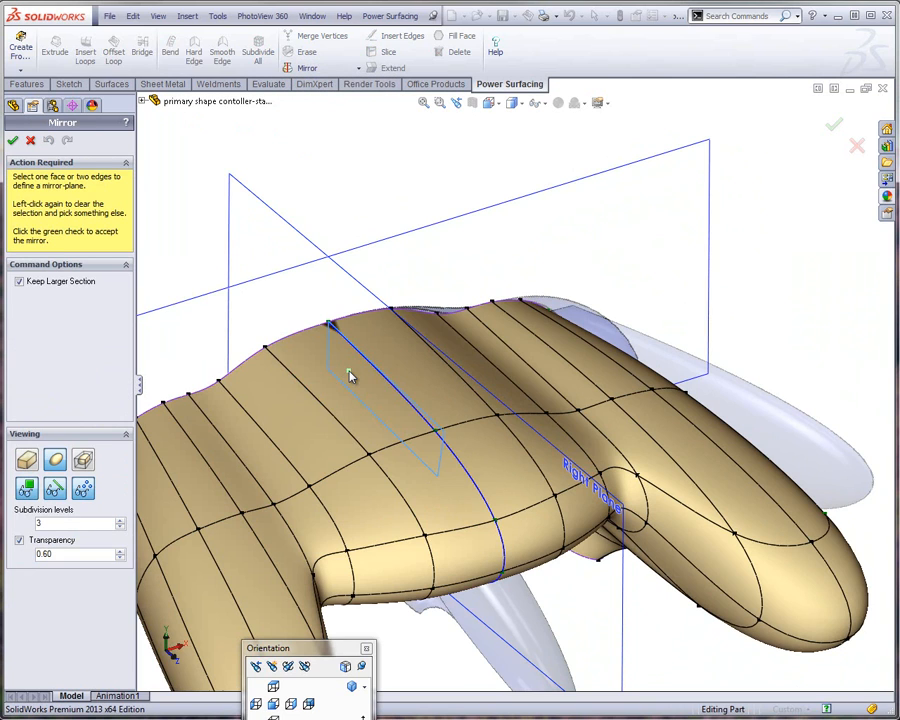
scroll(382, 353, up, 2)
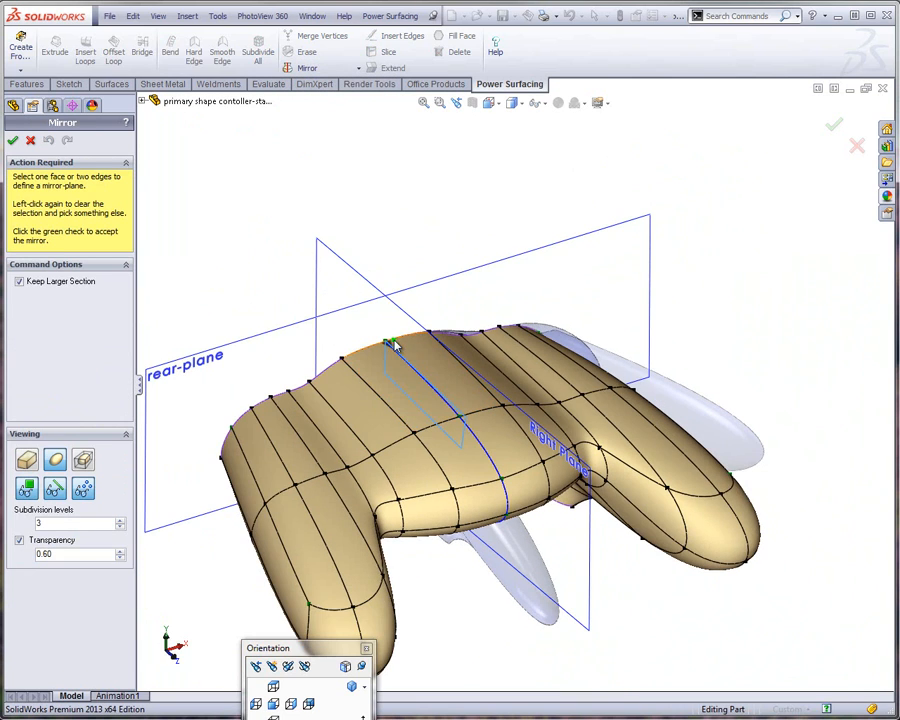
click(13, 141)
Toggle the display of the mirrored half off and back on to compare the half and full body
click(358, 68)
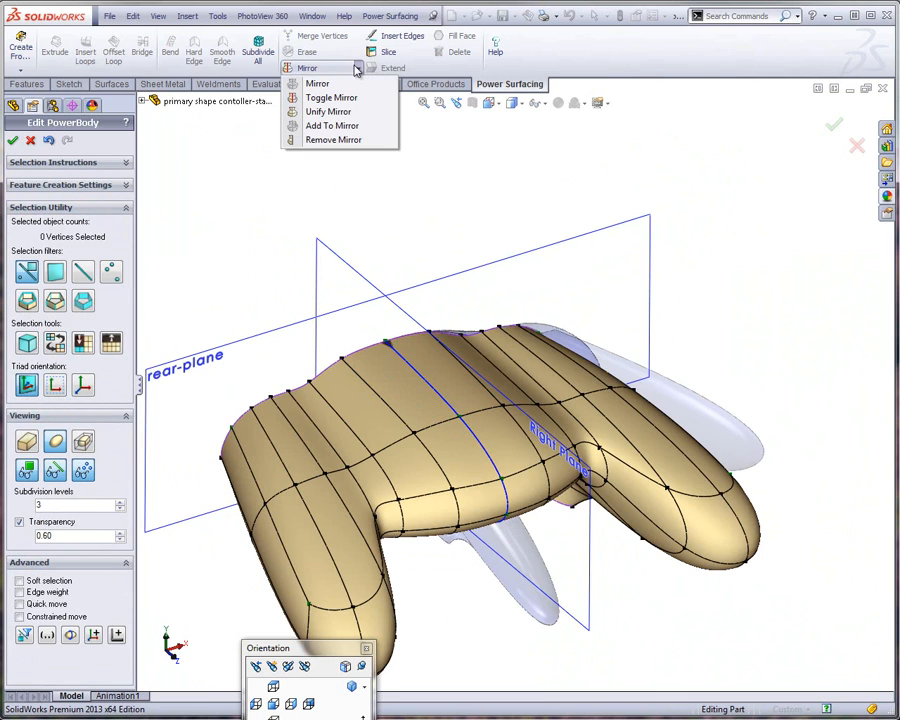
click(340, 97)
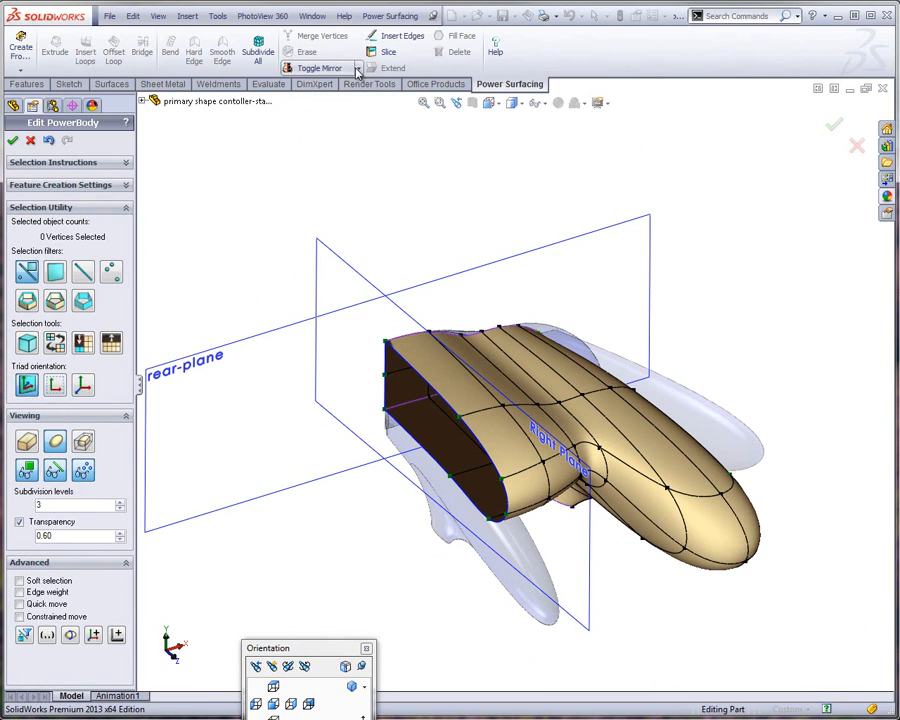
click(358, 68)
click(337, 97)
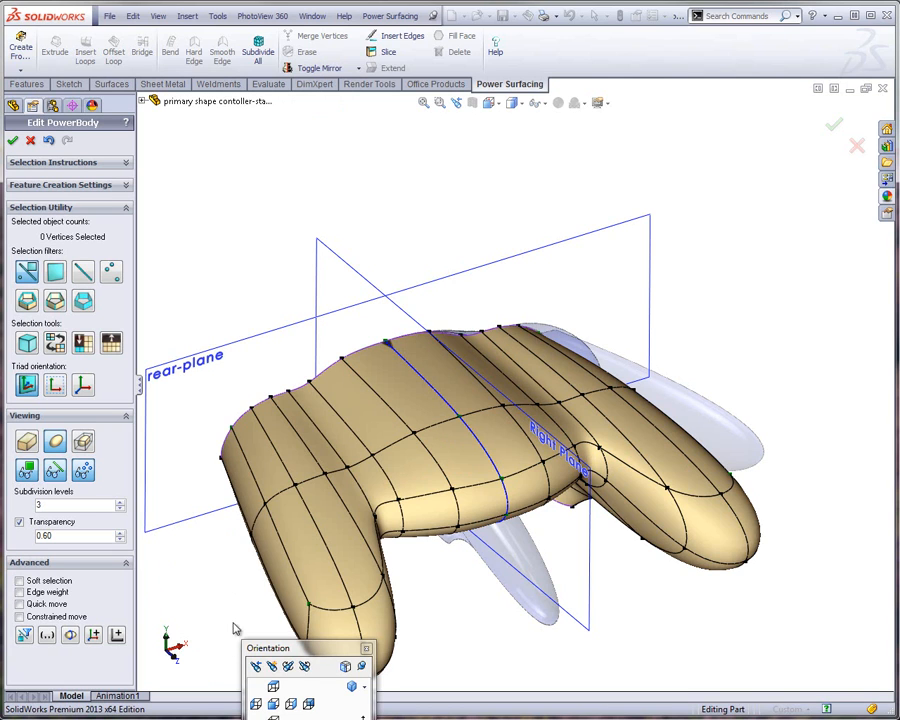
In the front view, align the triad to the global axes and move the upper-edge vertex beside the centre line slightly outward and down
click(290, 703)
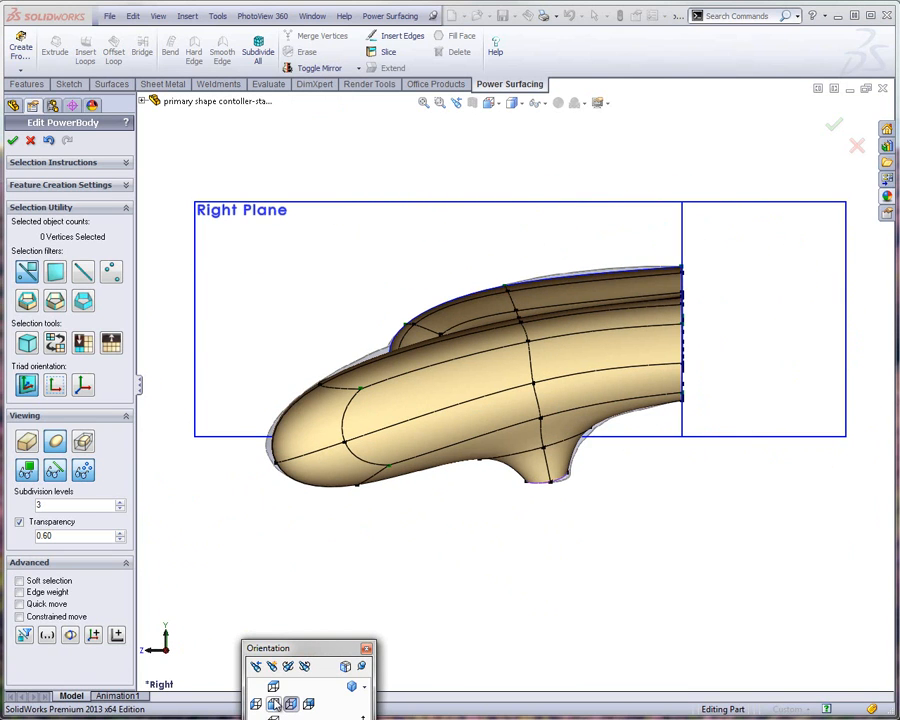
click(256, 705)
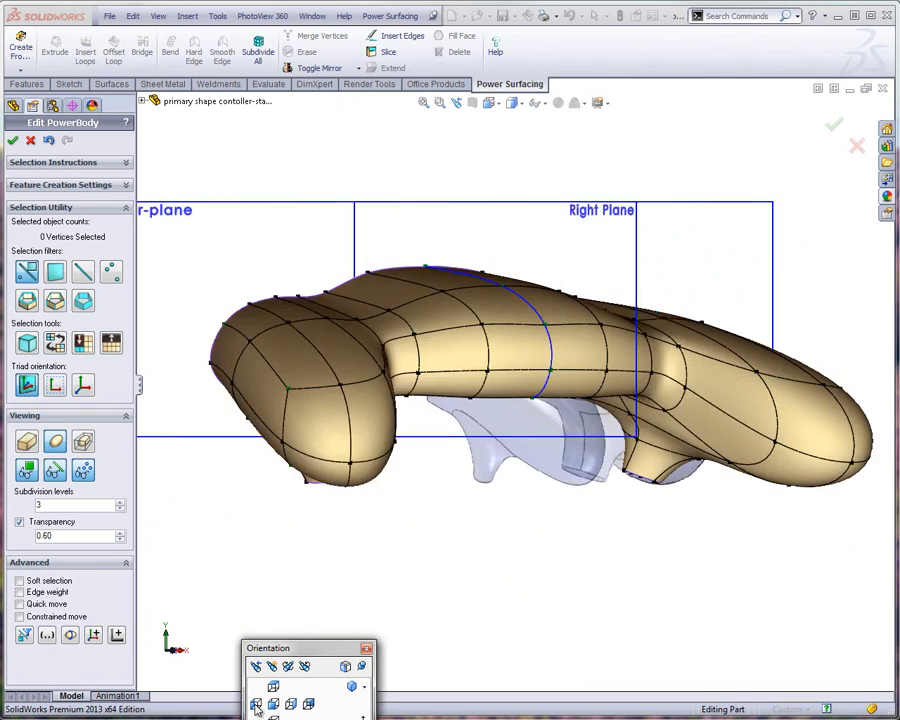
click(273, 704)
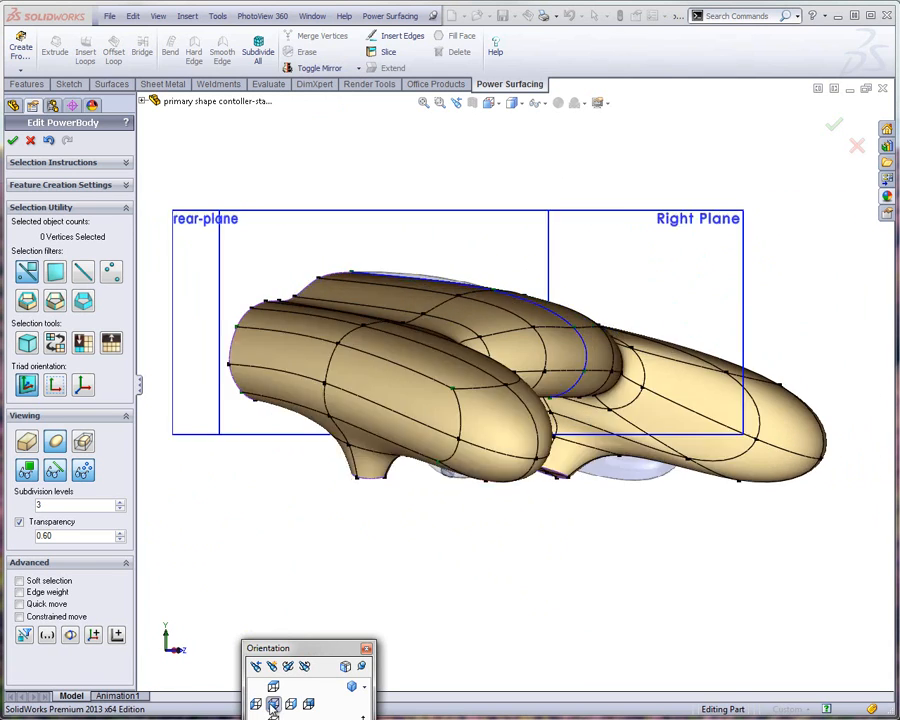
scroll(495, 290, down, 5)
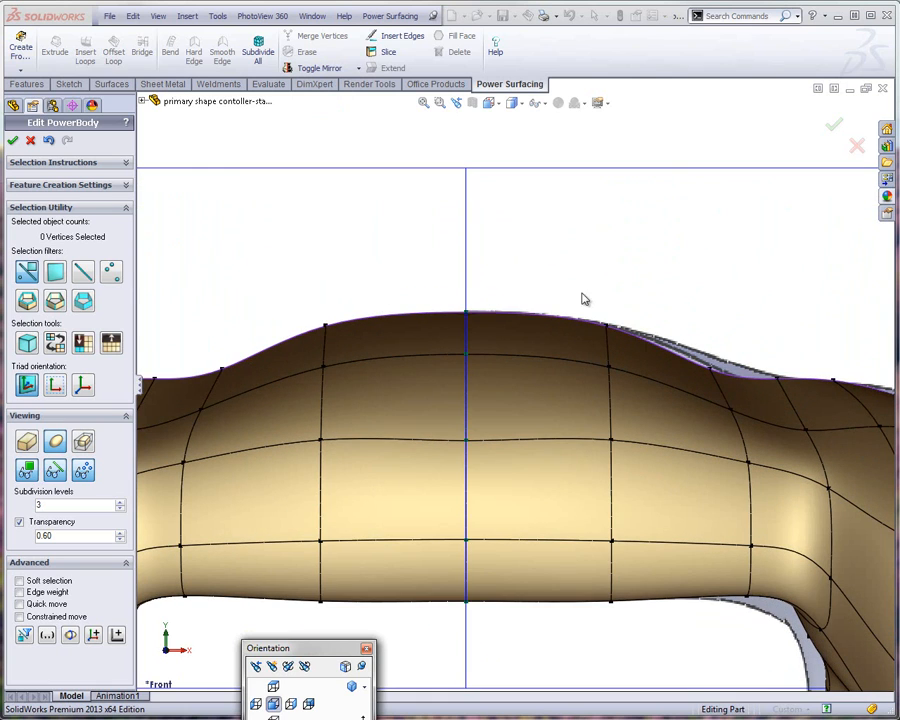
drag(585, 299, 623, 352)
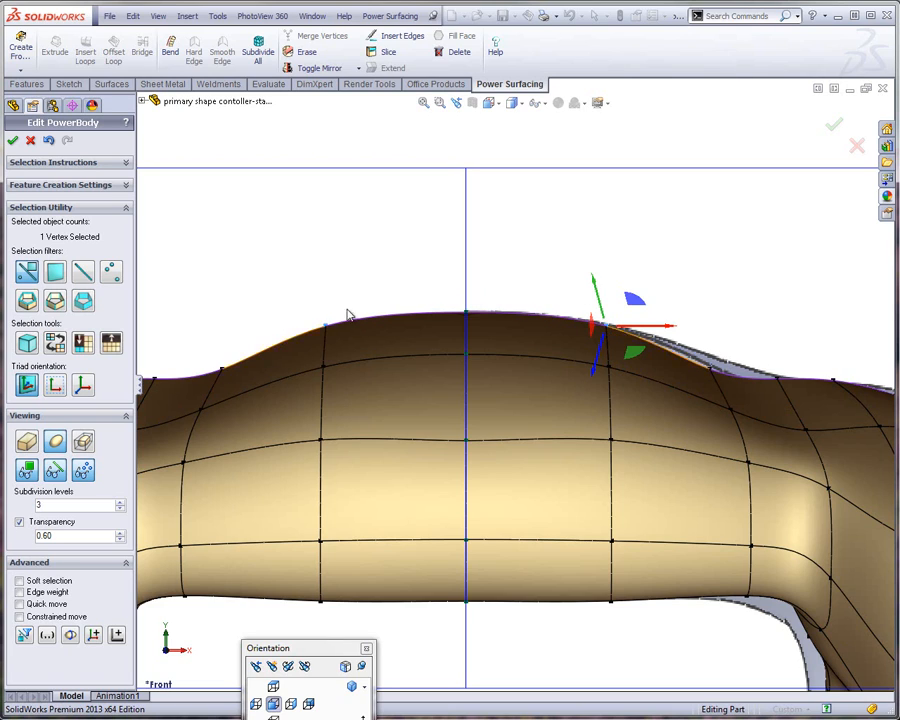
click(84, 389)
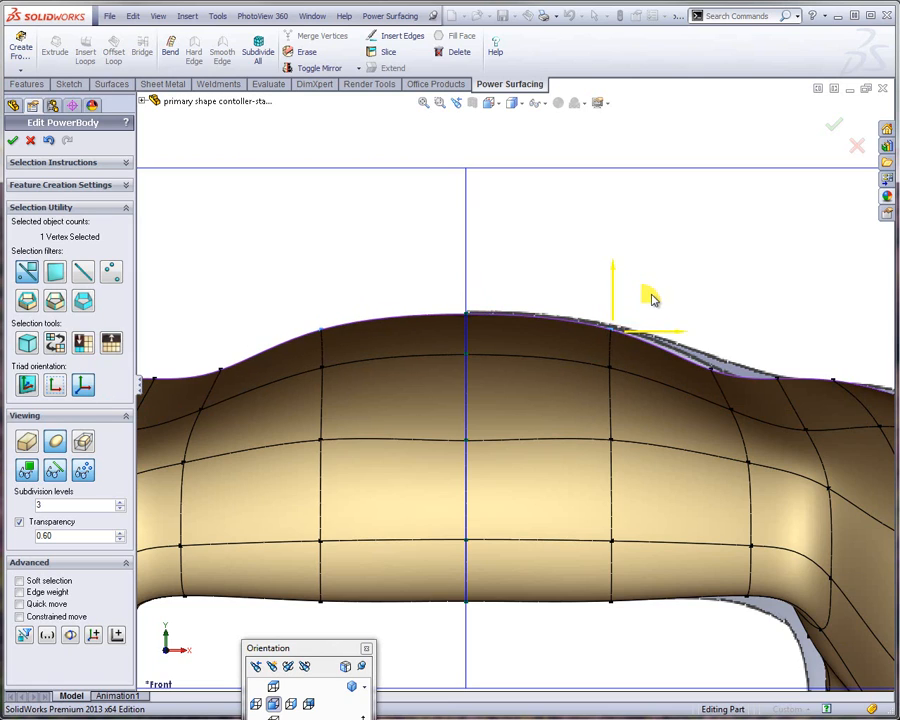
mouse_move(651, 299)
mouse_down()
mouse_move(663, 293)
mouse_move(661, 304)
mouse_up()
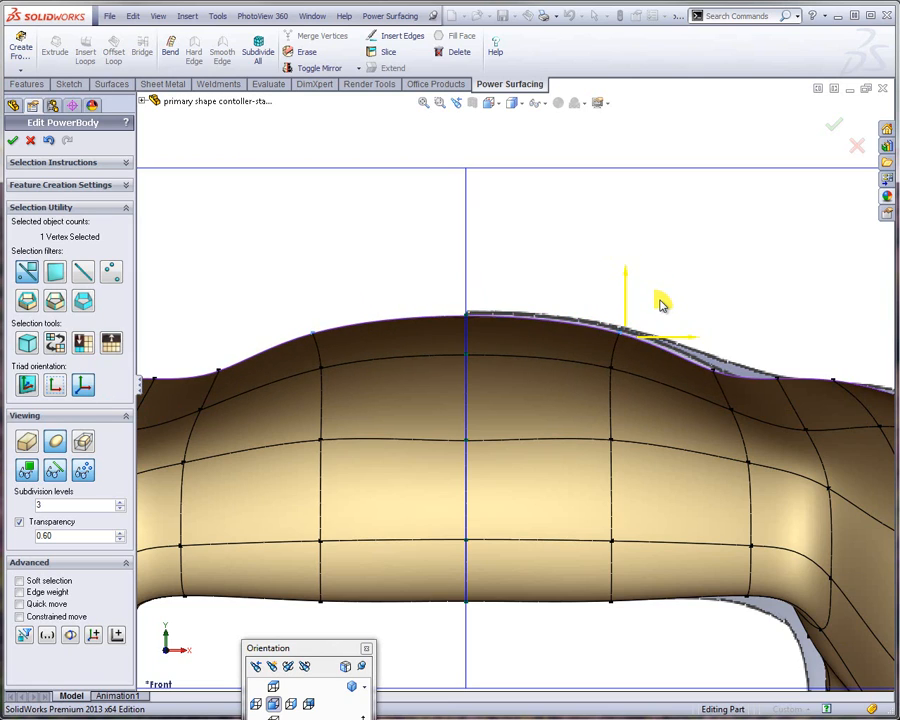
click(434, 294)
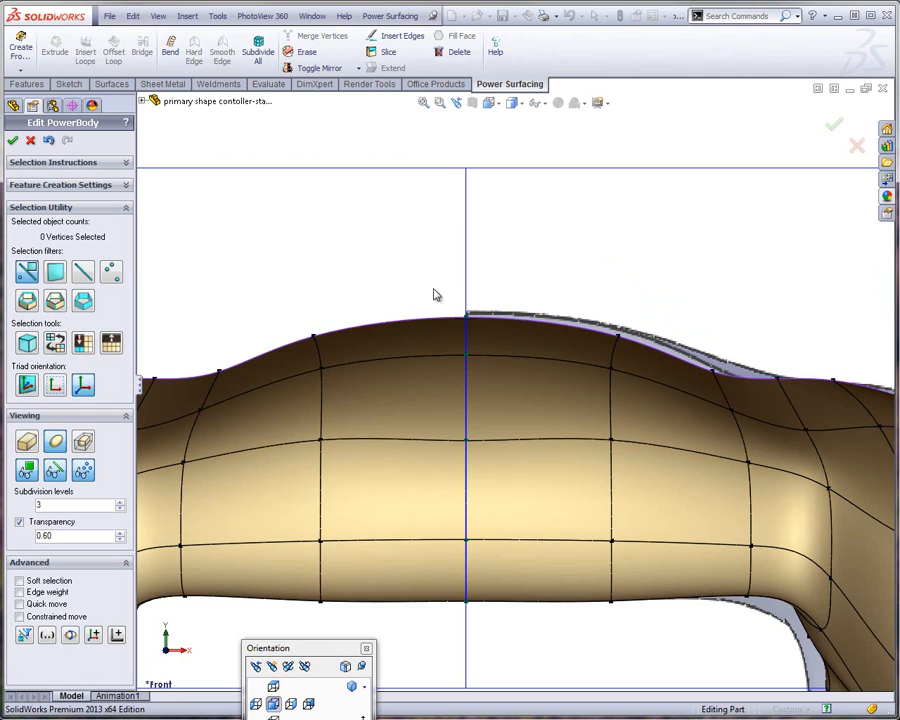
Raise the centre vertex of the body's upper edge by about 0.04" to meet the reference outline
drag(441, 277, 476, 322)
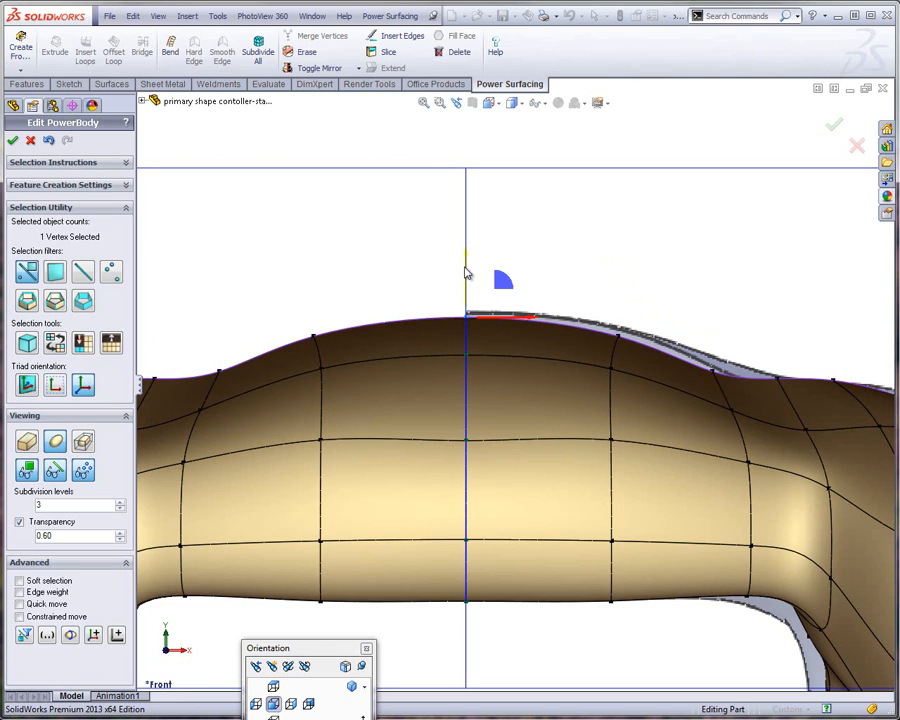
drag(466, 273, 335, 260)
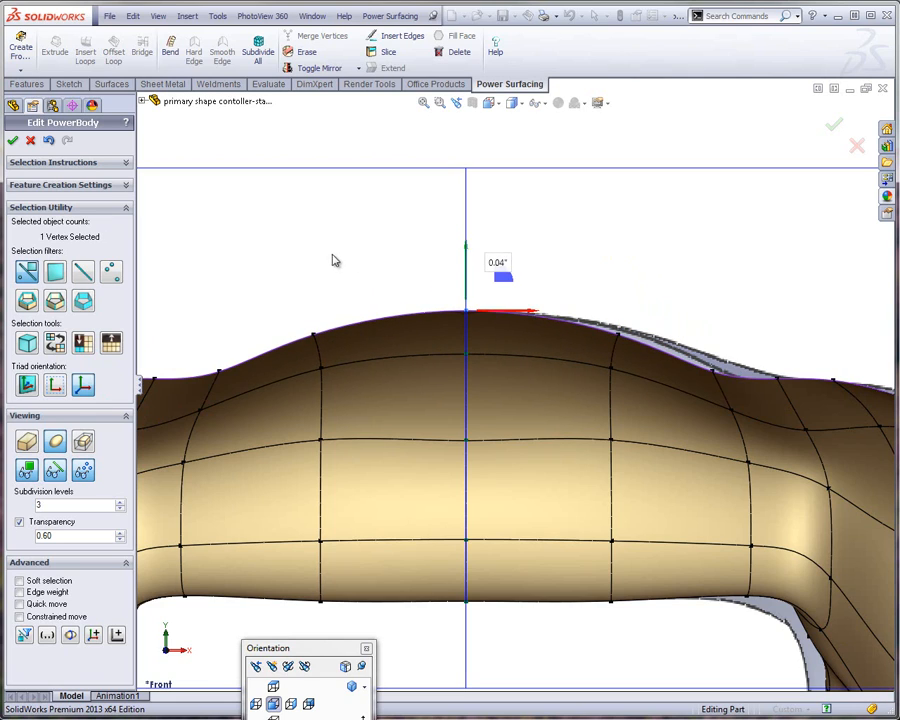
click(237, 246)
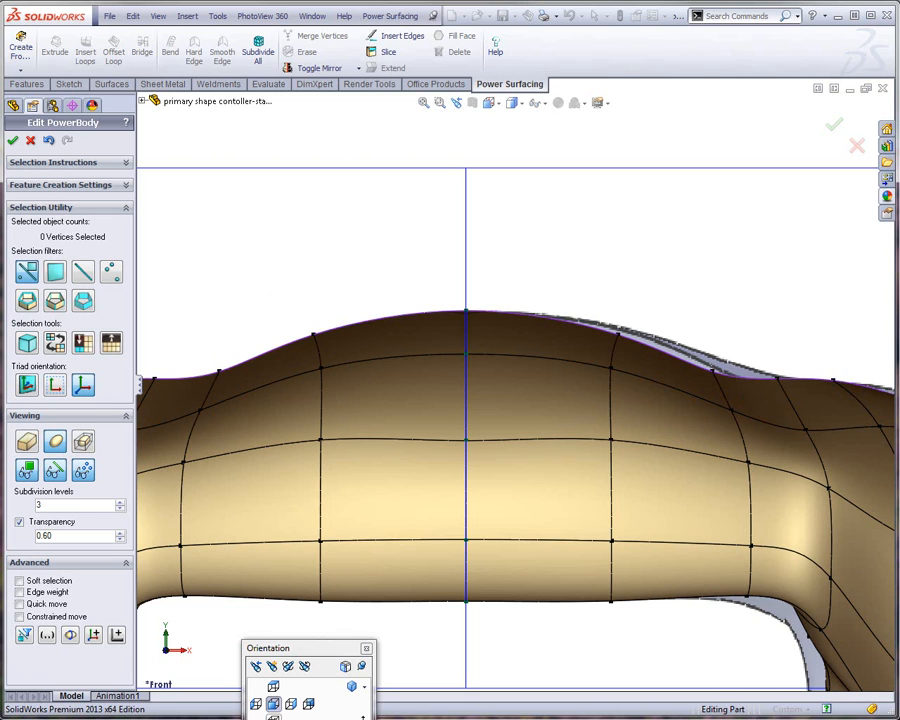
In the top view, move the two front-edge vertices beside the centre line forward by about 0.1" towards the reference outline
click(272, 687)
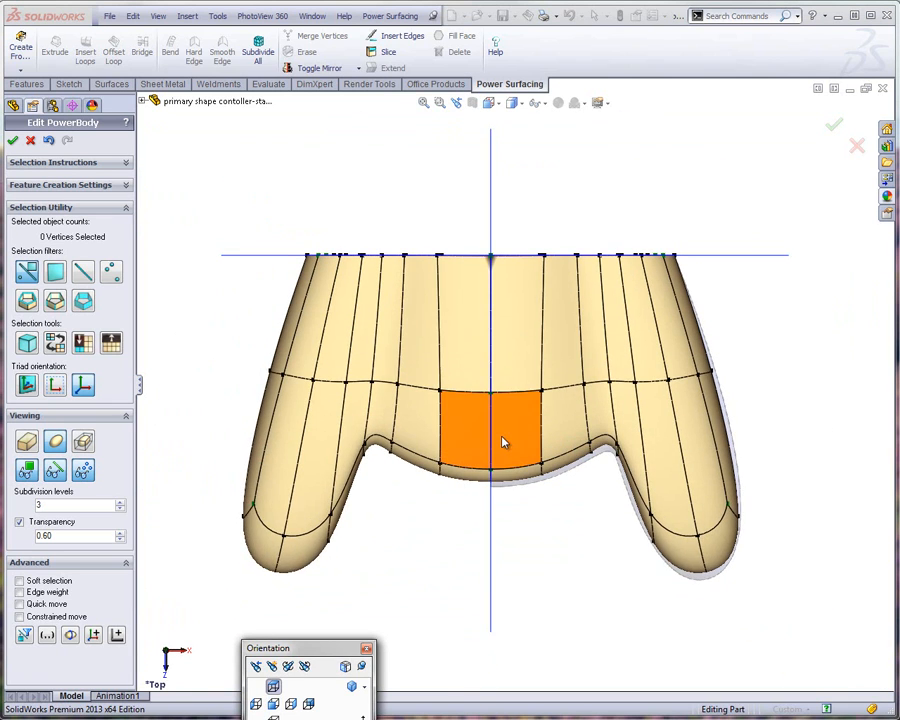
scroll(497, 446, down, 3)
scroll(491, 451, down, 2)
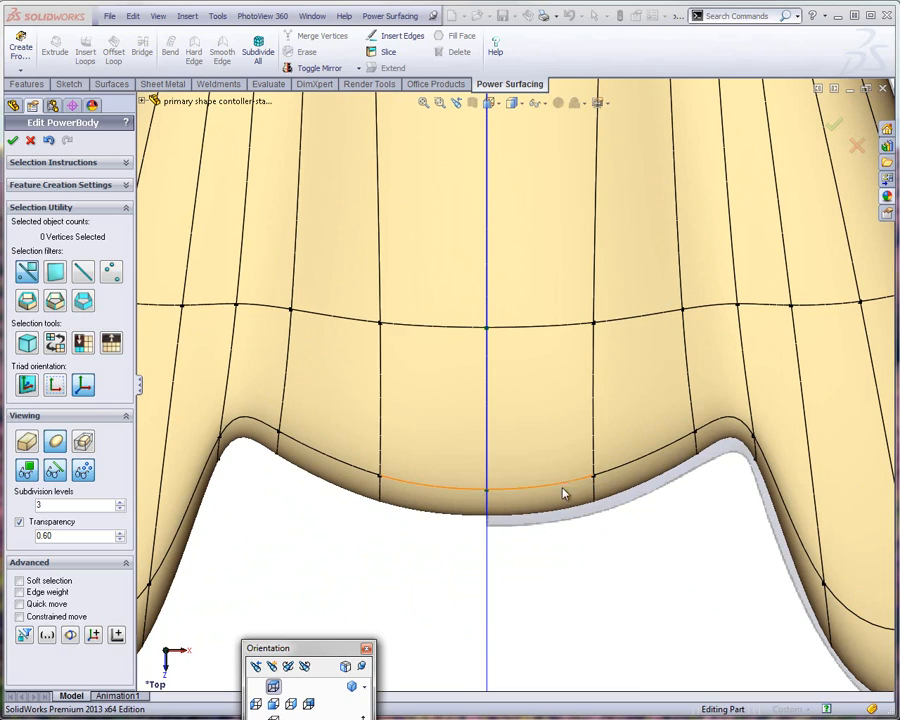
click(572, 463)
drag(572, 463, 603, 535)
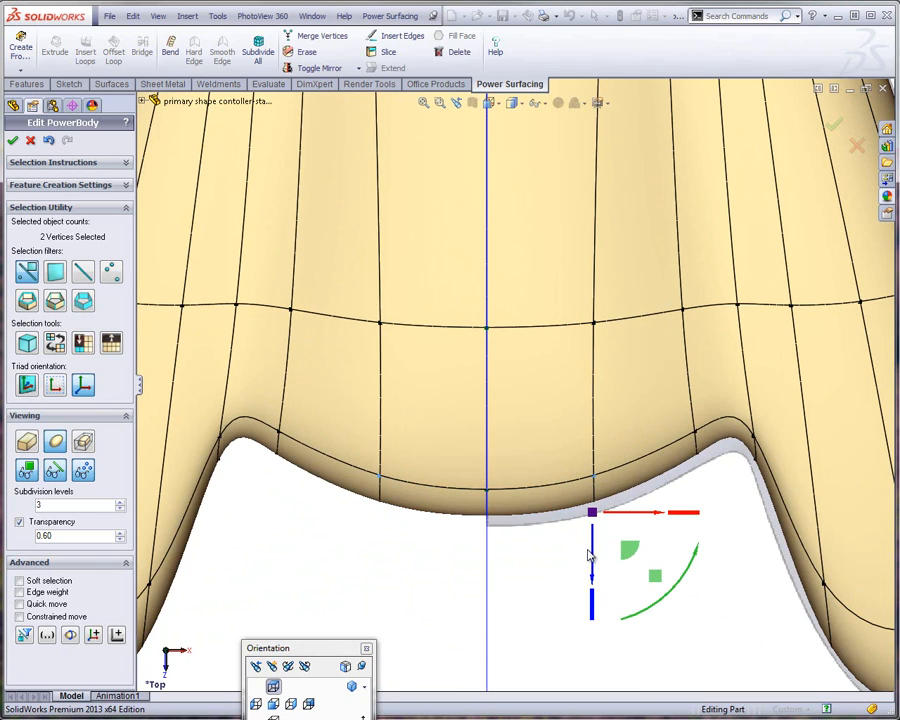
drag(594, 540, 588, 582)
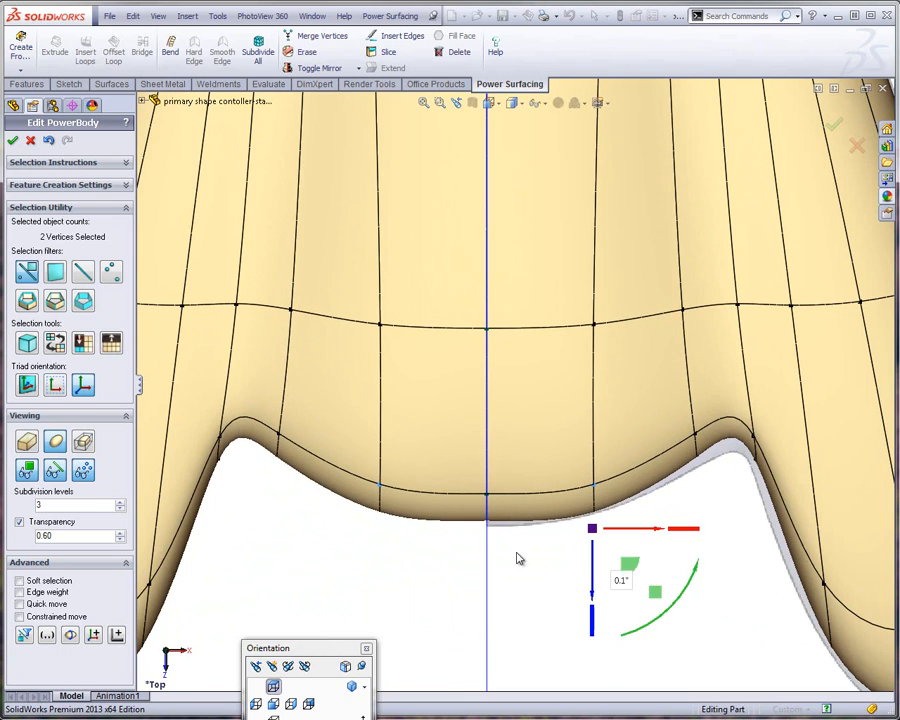
Pull the centre-line vertices of the front edge forward so the middle of the edge matches the reference outline
click(466, 564)
click(496, 480)
drag(486, 578, 482, 591)
click(726, 502)
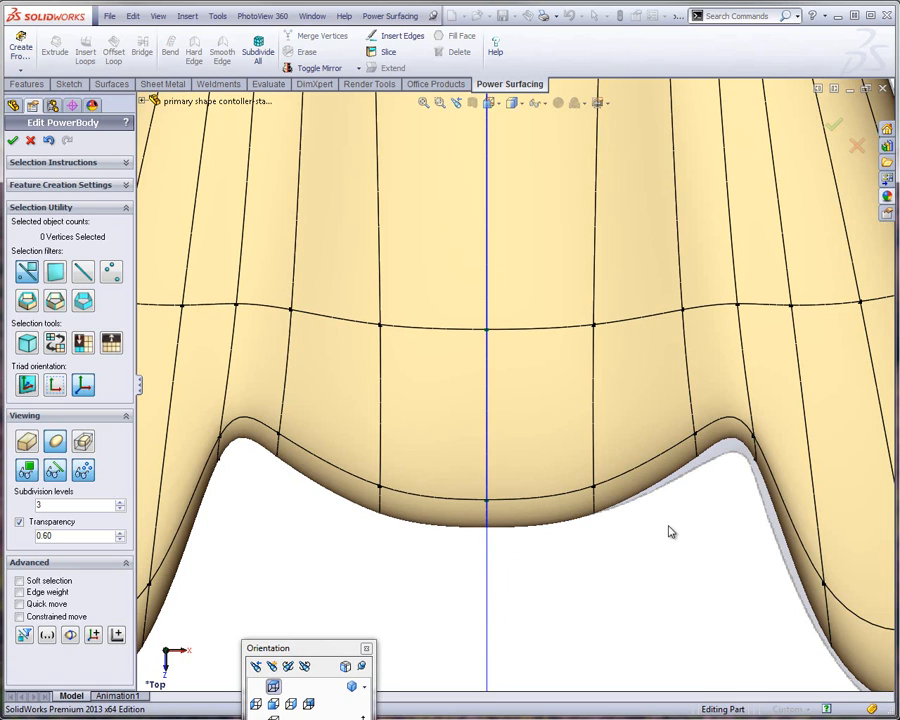
Move the vertices on both sides of the inner grip corner forward to match the reference outline
drag(671, 532, 719, 410)
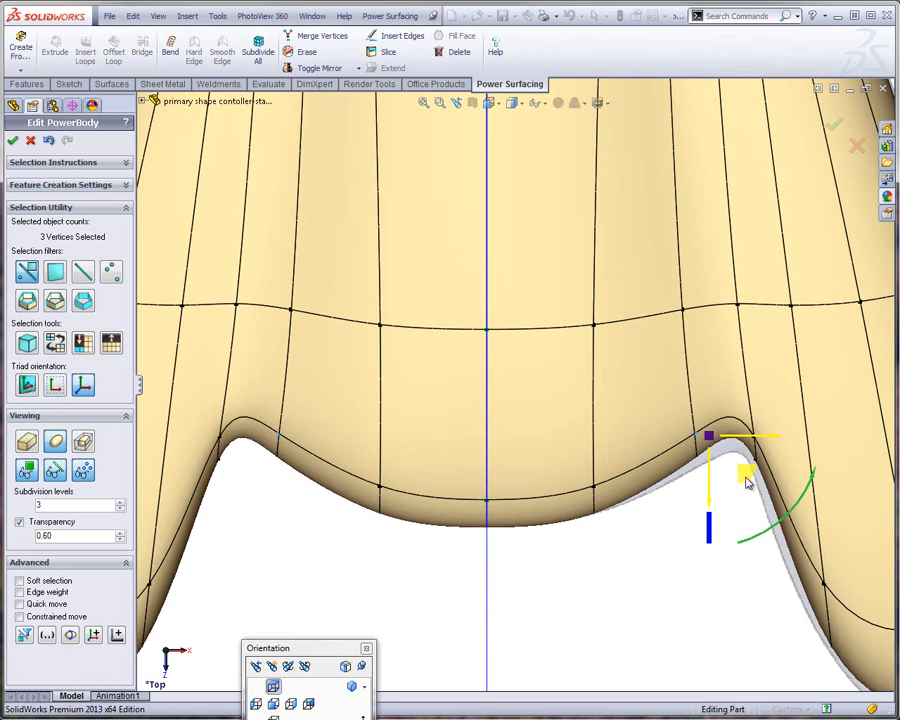
drag(747, 482, 781, 474)
click(705, 556)
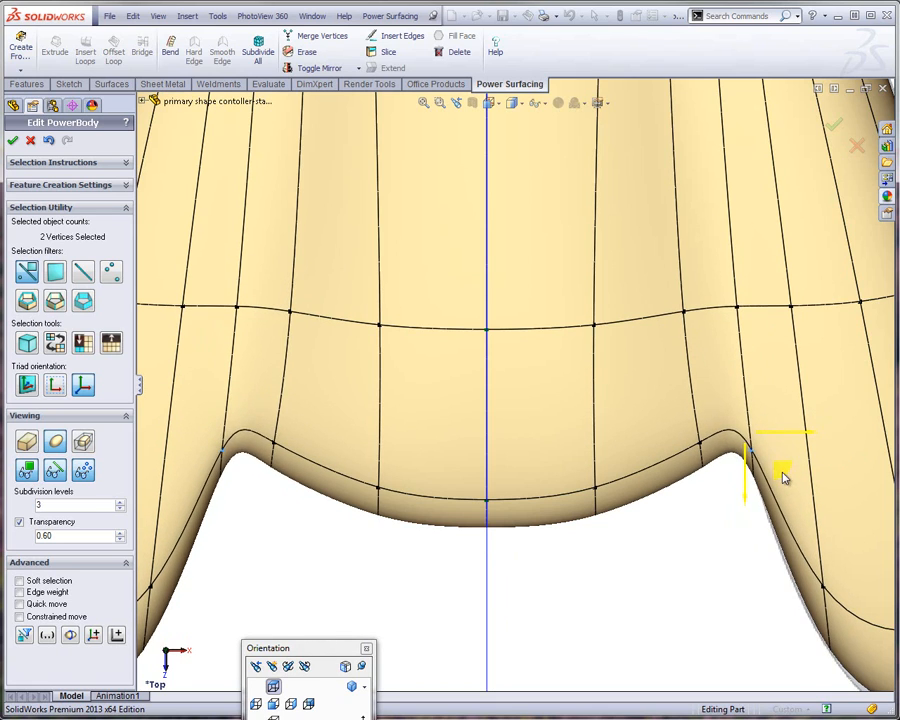
Shift the two vertices on the centre side of the inner grip corner slightly towards the centre line
click(675, 514)
drag(675, 514, 715, 428)
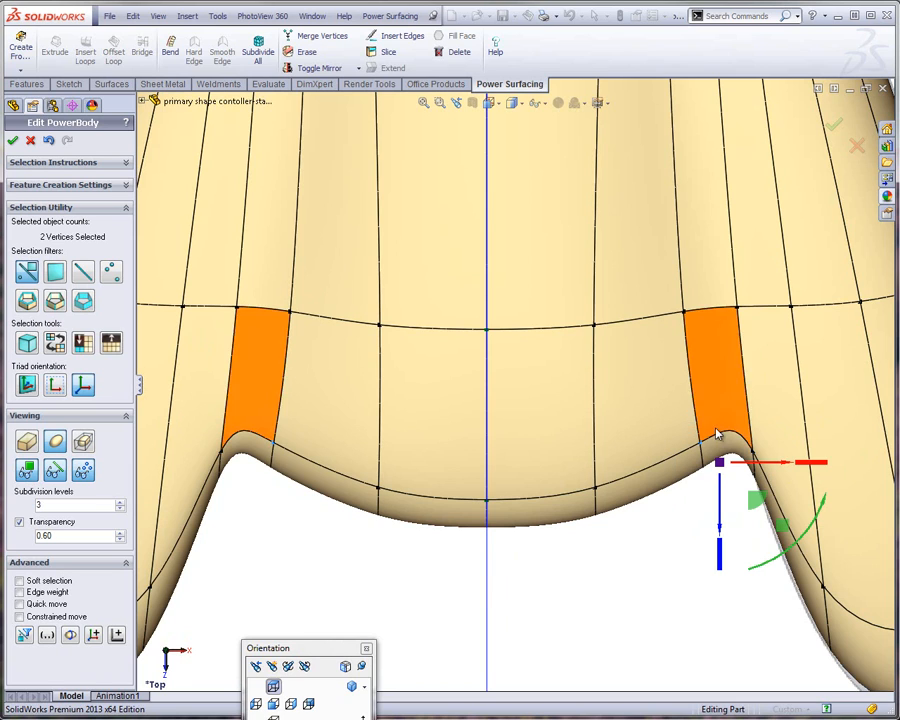
drag(745, 507, 739, 506)
click(534, 566)
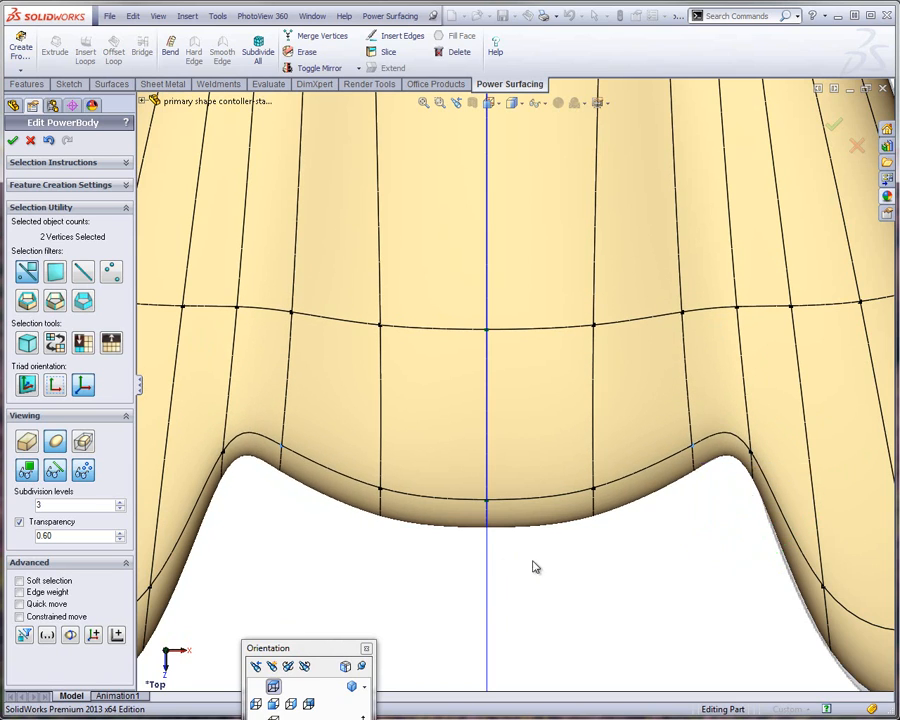
Nudge the two front-edge vertices beside the centre line slightly back to smooth the front curve
click(596, 489)
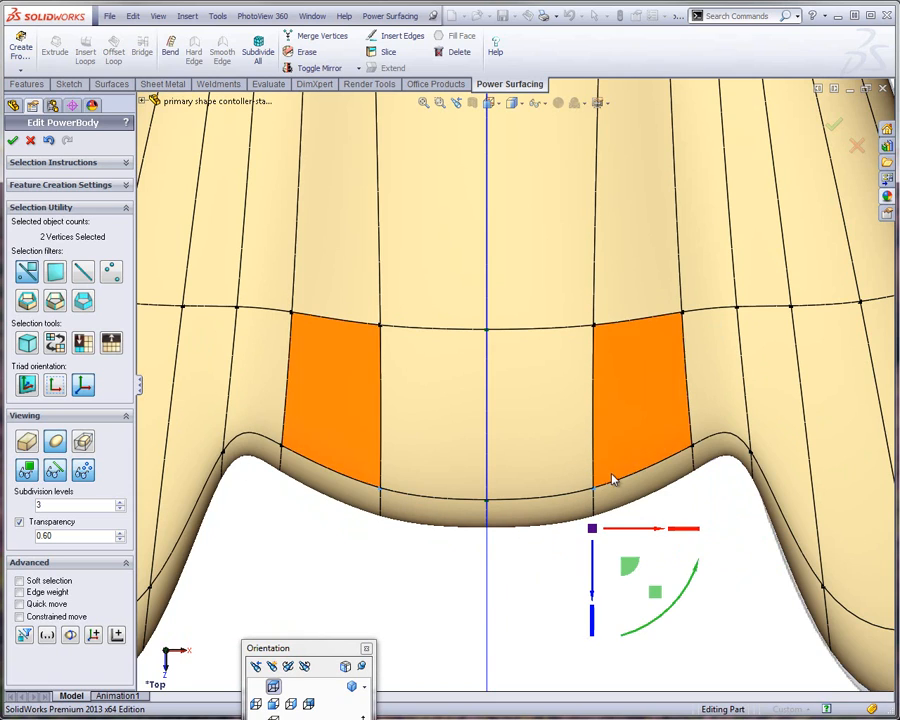
drag(627, 564, 626, 560)
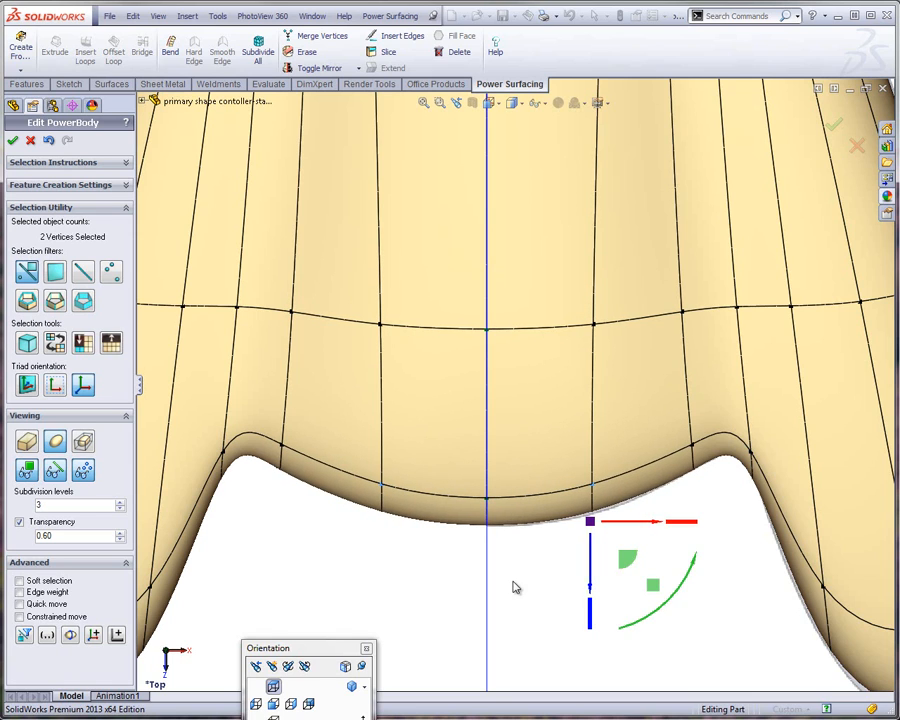
click(532, 580)
Hide the mirrored half and make the body transparent in the top view
key(f)
middle_drag(526, 412, 535, 489)
click(272, 687)
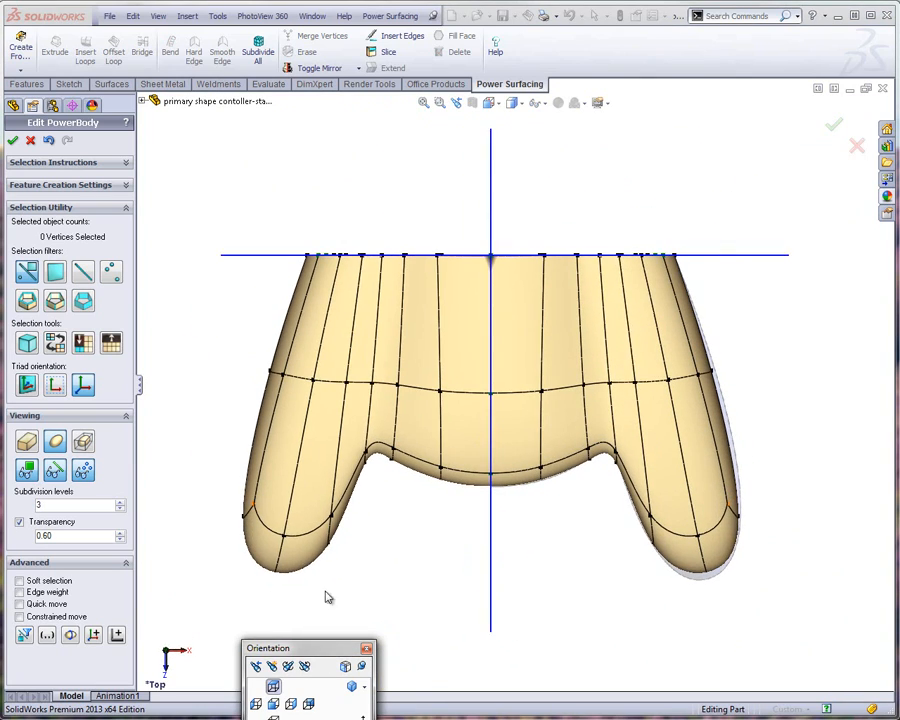
click(359, 68)
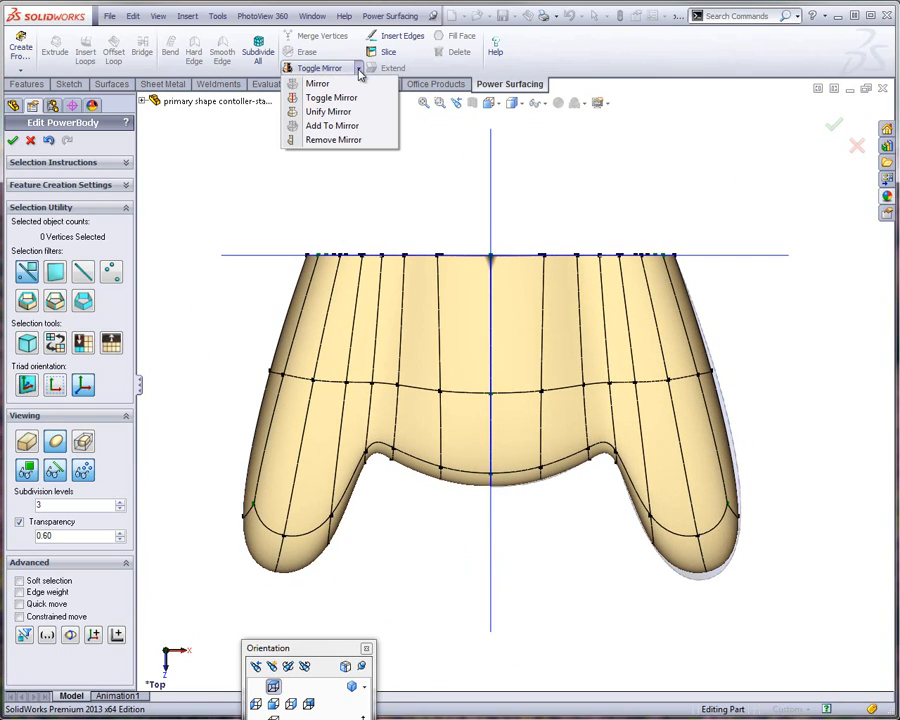
click(340, 98)
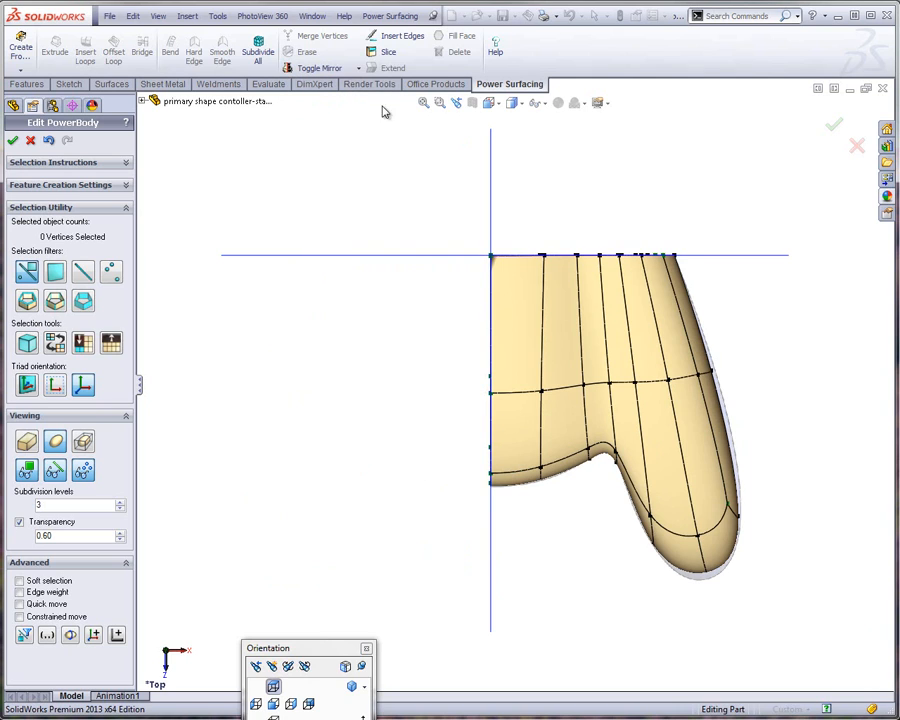
scroll(680, 249, down, 3)
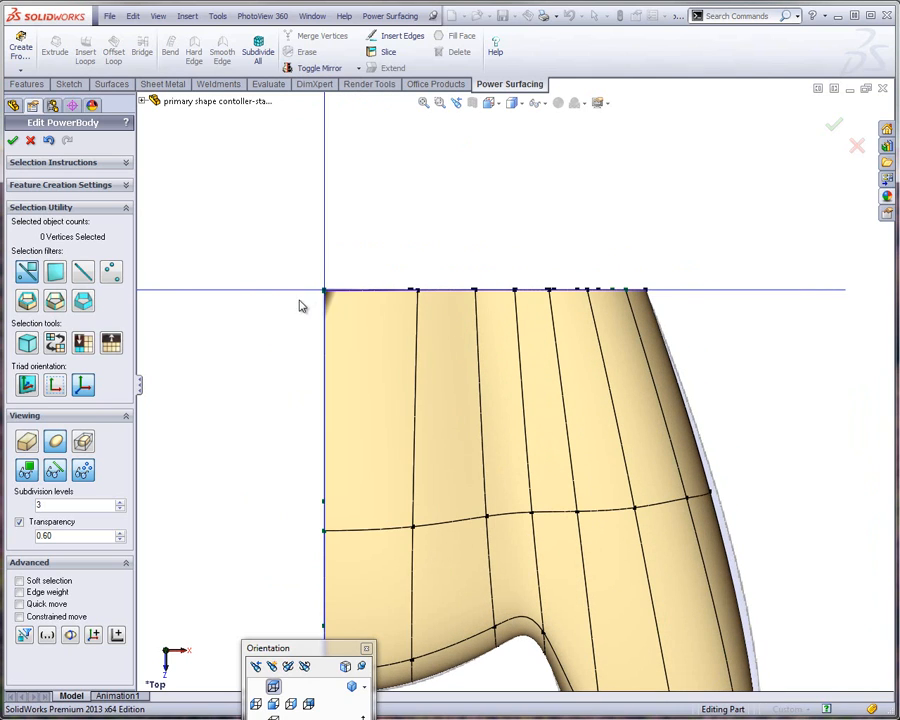
click(19, 522)
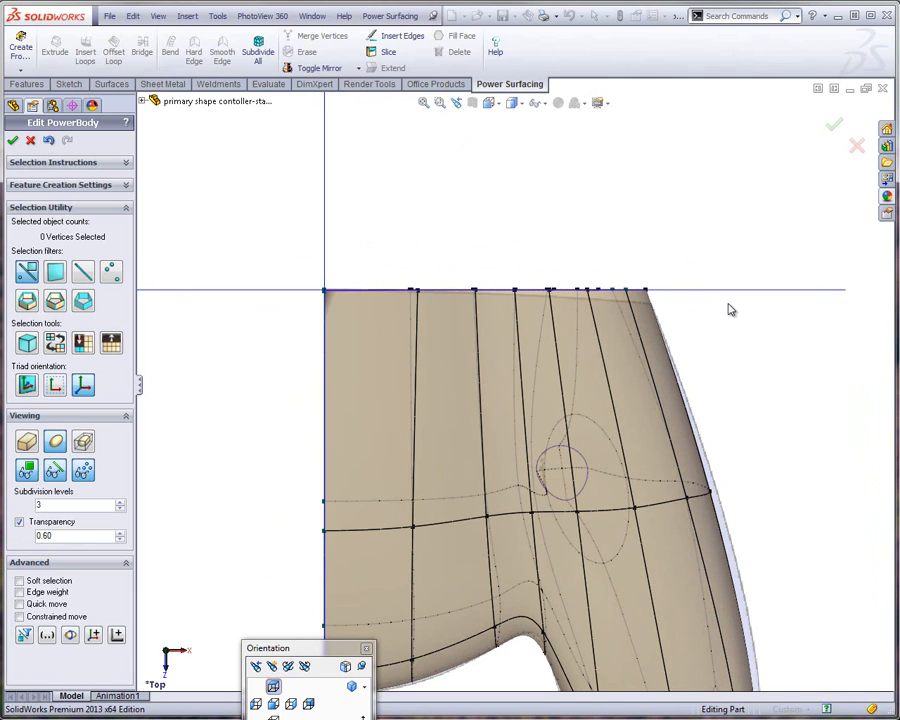
Bend the 18 rear-edge vertices slightly forward, with the bend axis running from the centre line outward past the grip side
drag(360, 274, 729, 330)
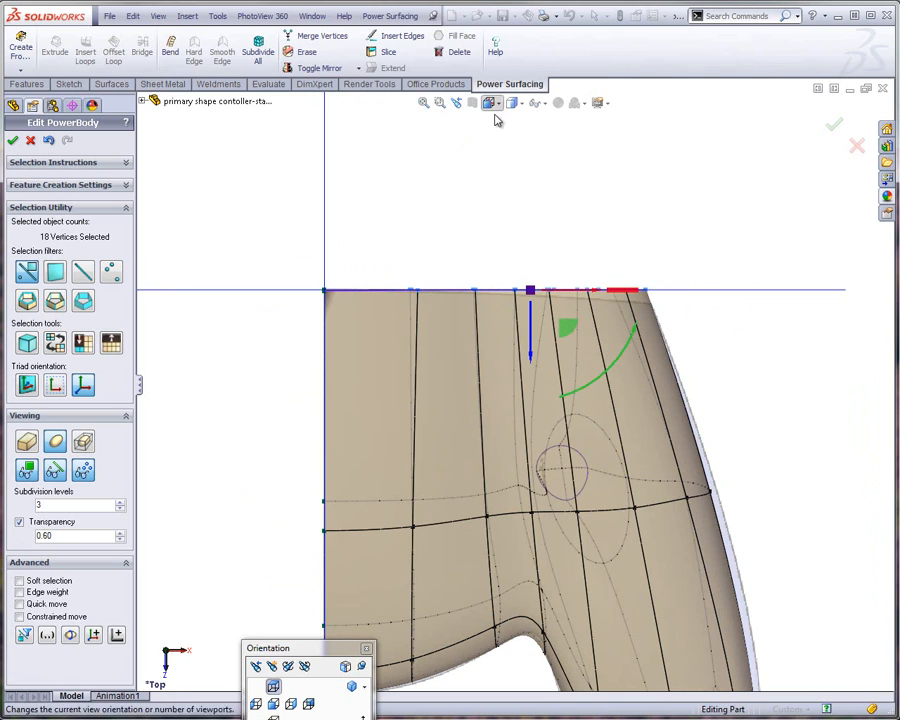
click(170, 45)
click(326, 272)
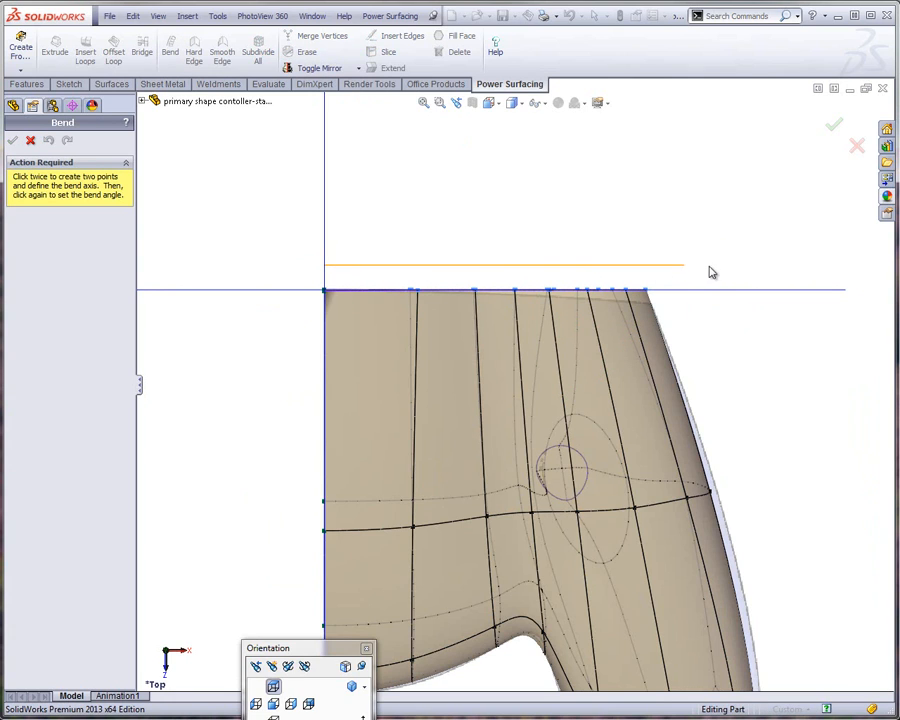
click(716, 268)
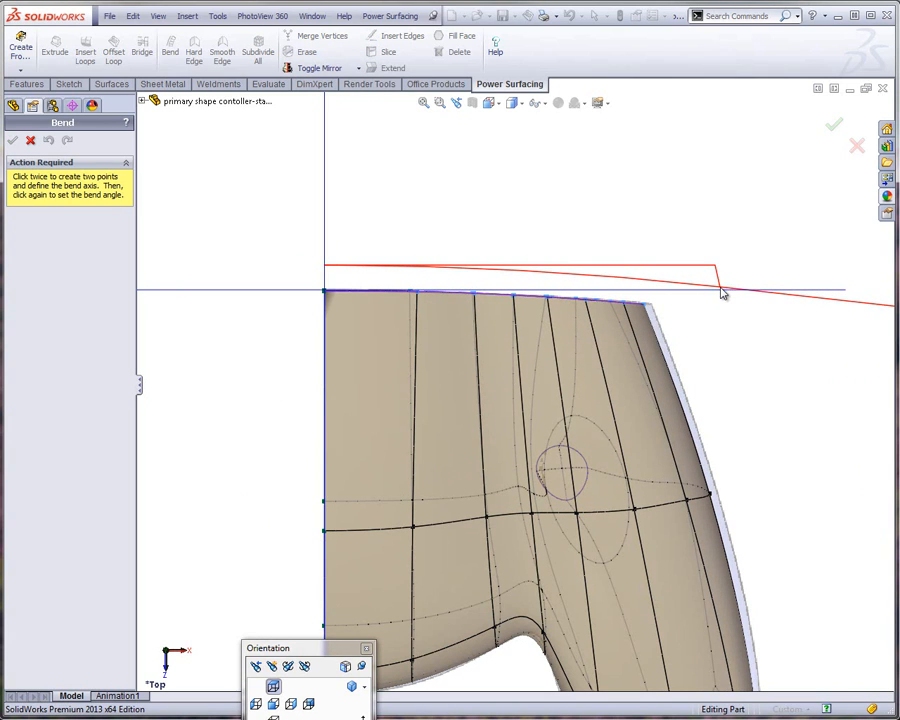
click(724, 293)
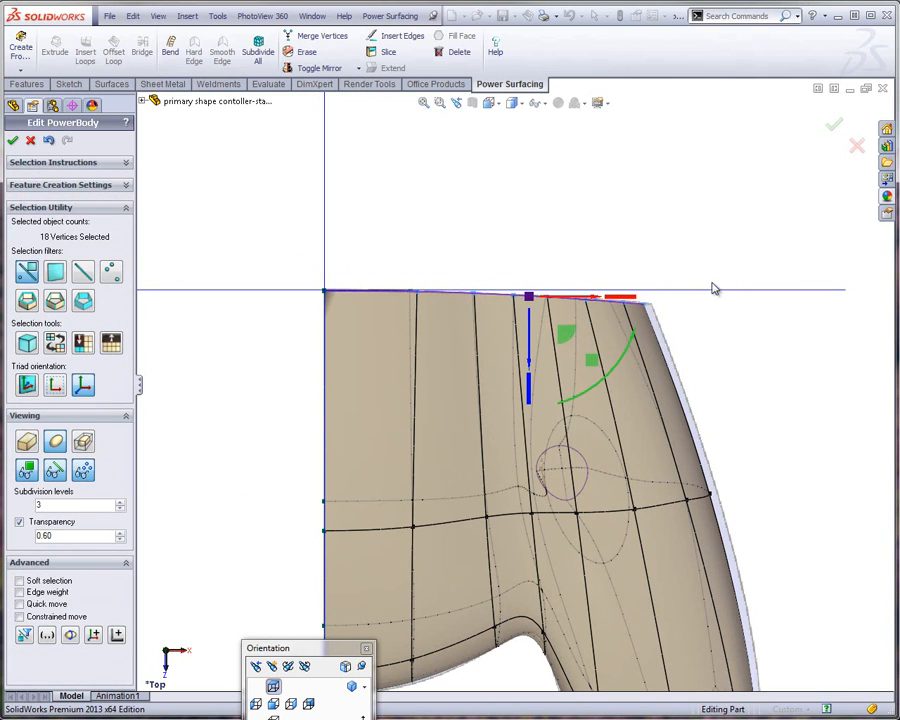
Shift the outer 12 vertices of the rear edge outward by about 0.05" towards the reference outline
click(494, 272)
drag(560, 304, 641, 309)
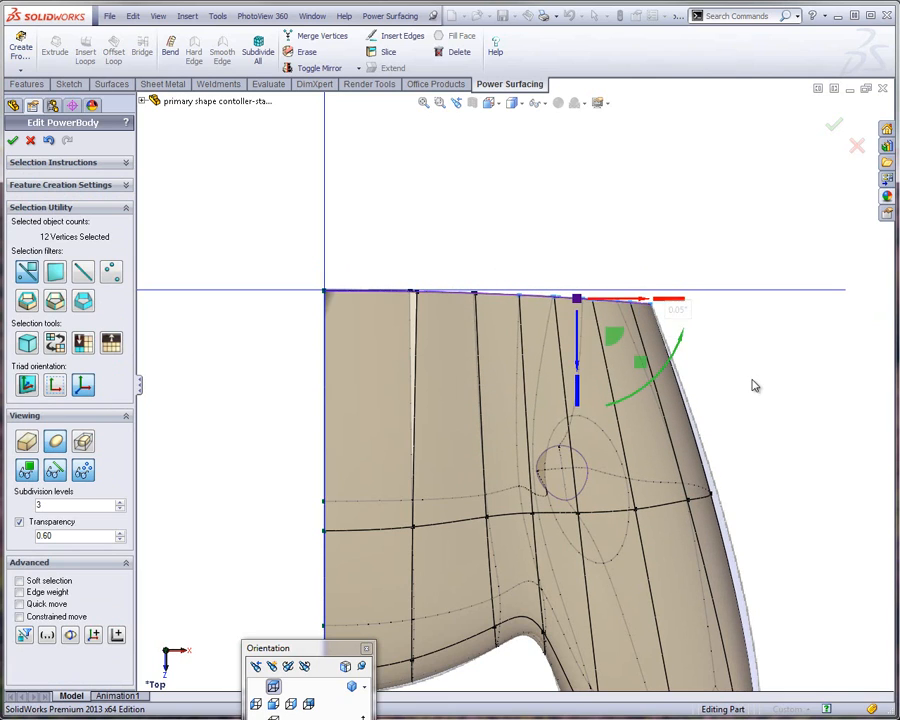
Move the three vertices on the body's outer side outward to match the reference outline, and inspect the half body in perspective
click(703, 514)
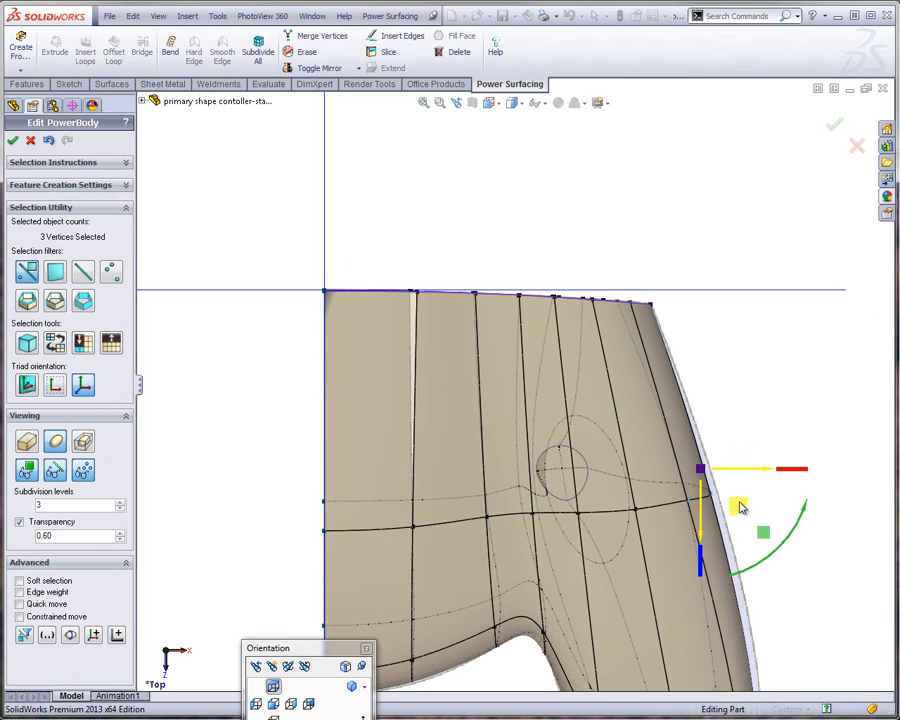
drag(740, 507, 747, 504)
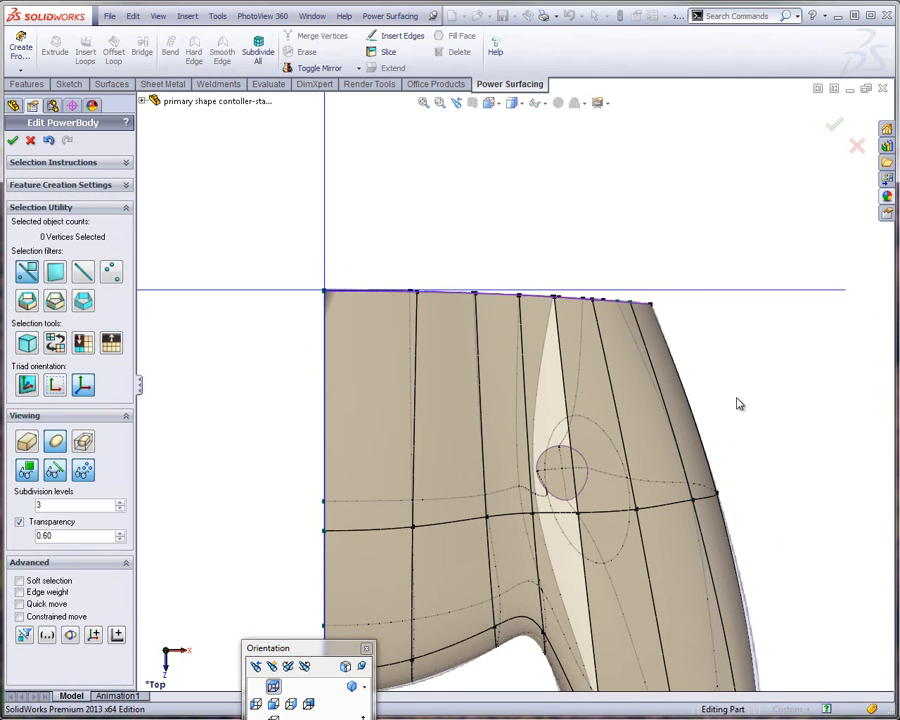
scroll(737, 404, down, 3)
mouse_move(698, 440)
middle_down()
mouse_move(695, 267)
mouse_move(635, 289)
mouse_move(670, 314)
mouse_move(647, 287)
mouse_move(526, 287)
mouse_move(392, 209)
mouse_move(438, 404)
mouse_move(394, 494)
mouse_move(466, 340)
mouse_move(620, 258)
mouse_move(699, 319)
mouse_move(625, 233)
mouse_move(597, 173)
mouse_move(714, 131)
mouse_move(681, 131)
mouse_move(625, 227)
mouse_move(556, 281)
mouse_move(648, 346)
mouse_move(635, 368)
mouse_move(581, 257)
mouse_move(524, 210)
middle_up()
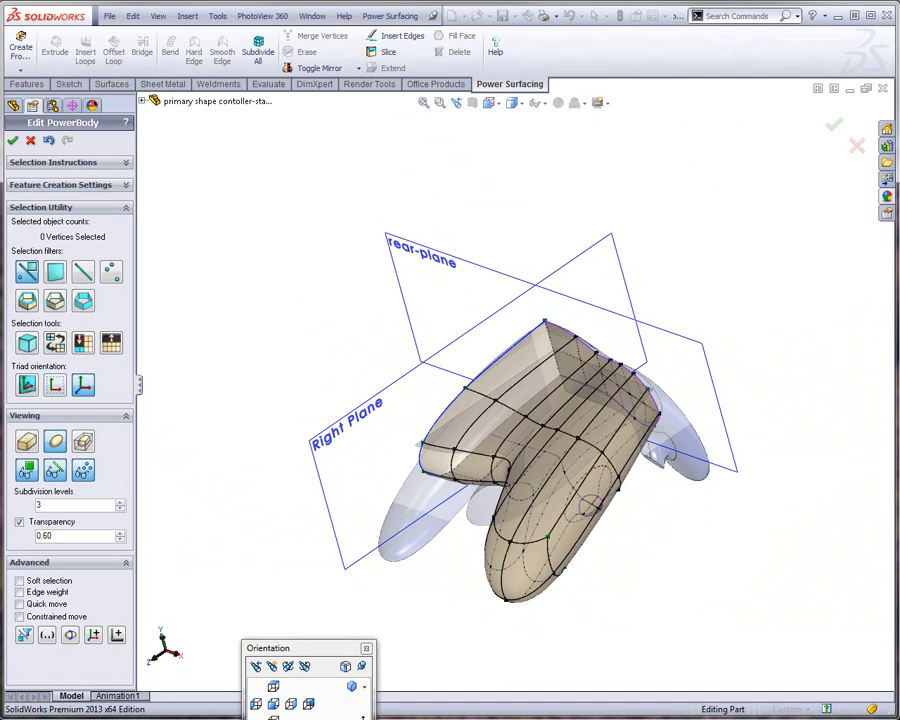
Finish editing the PowerBody, then expand the part's solid bodies and inspect the full mirrored controller shape
click(13, 141)
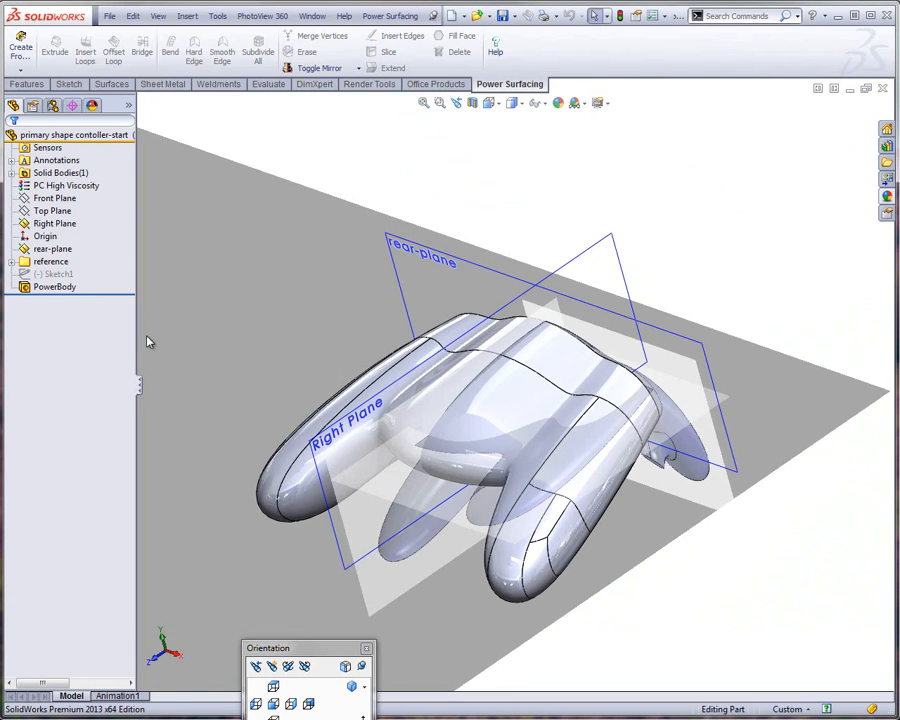
click(55, 288)
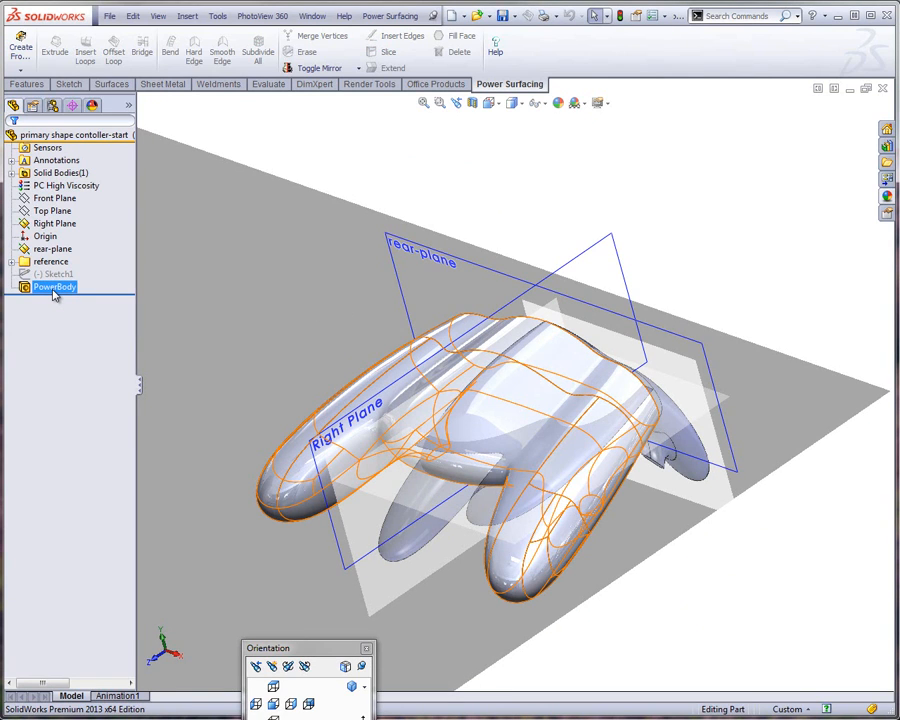
click(12, 174)
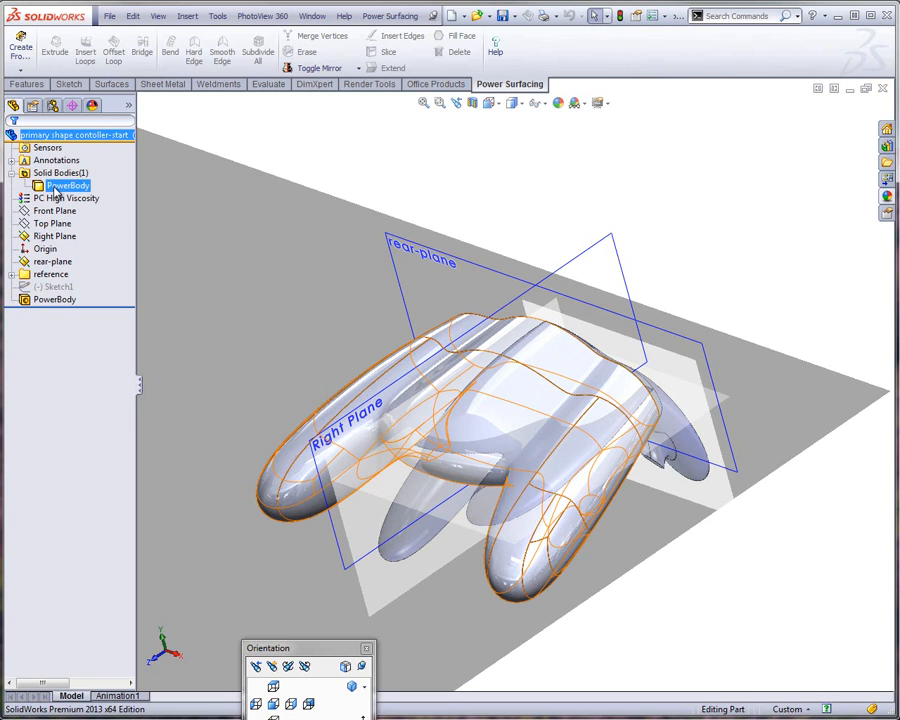
middle_drag(416, 285, 506, 177)
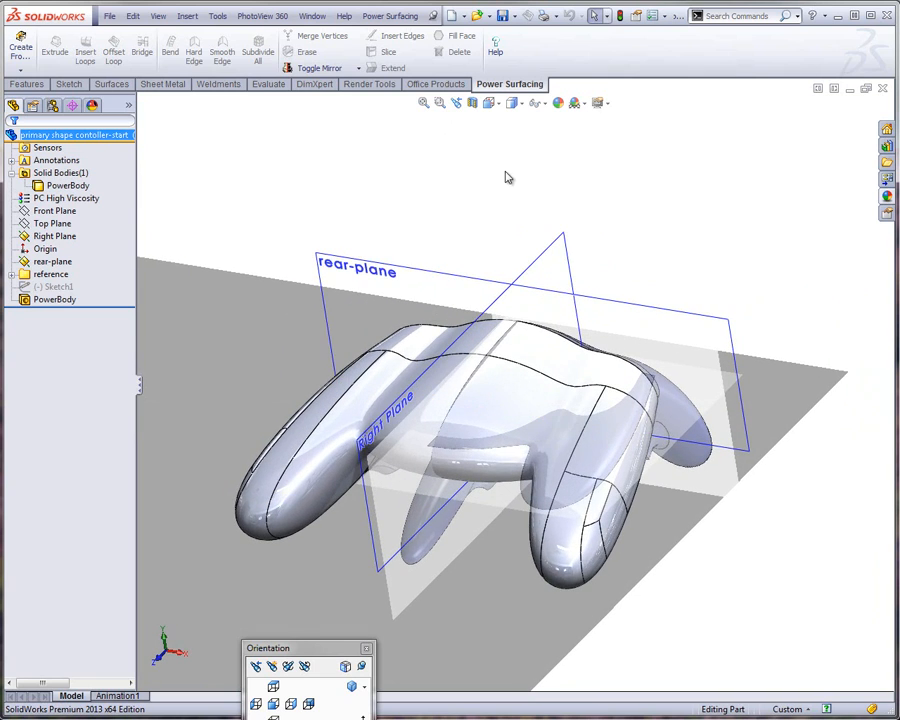
Turn off the shadow display beneath the controller body
click(607, 107)
click(605, 134)
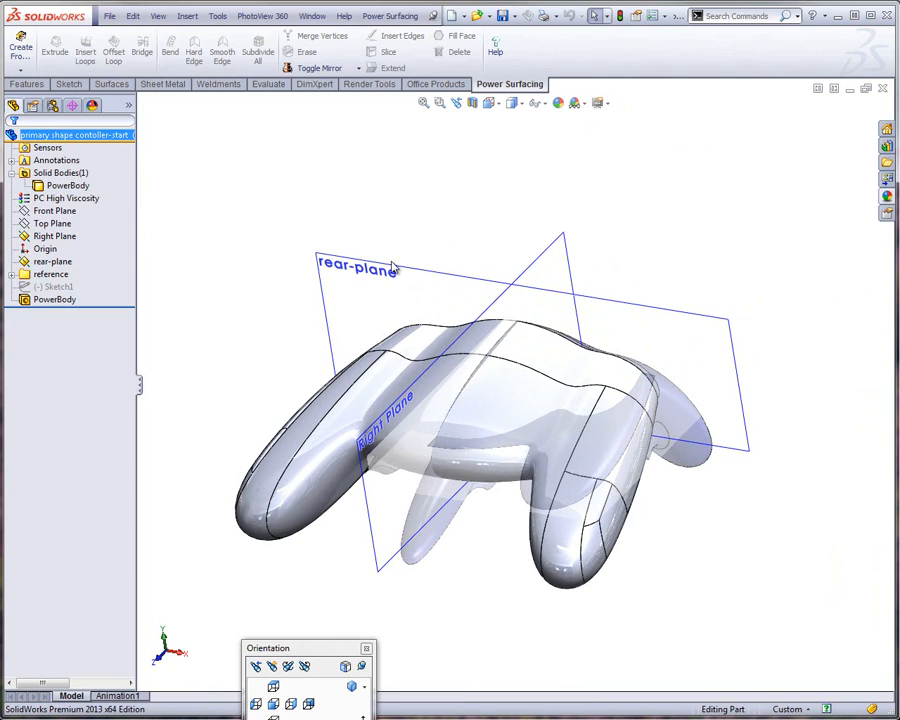
mouse_move(300, 185)
middle_down()
mouse_move(410, 271)
mouse_move(393, 290)
middle_up()
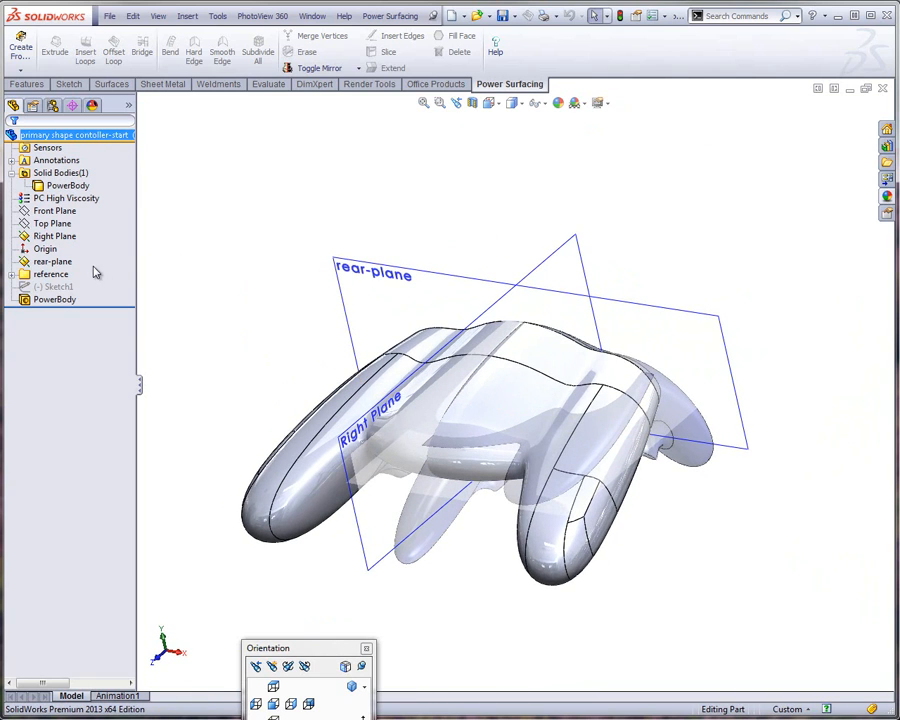
Hide the right-view, top-view and back-view reference sketches in the reference folder
click(11, 274)
click(62, 286)
ctrl+click(60, 299)
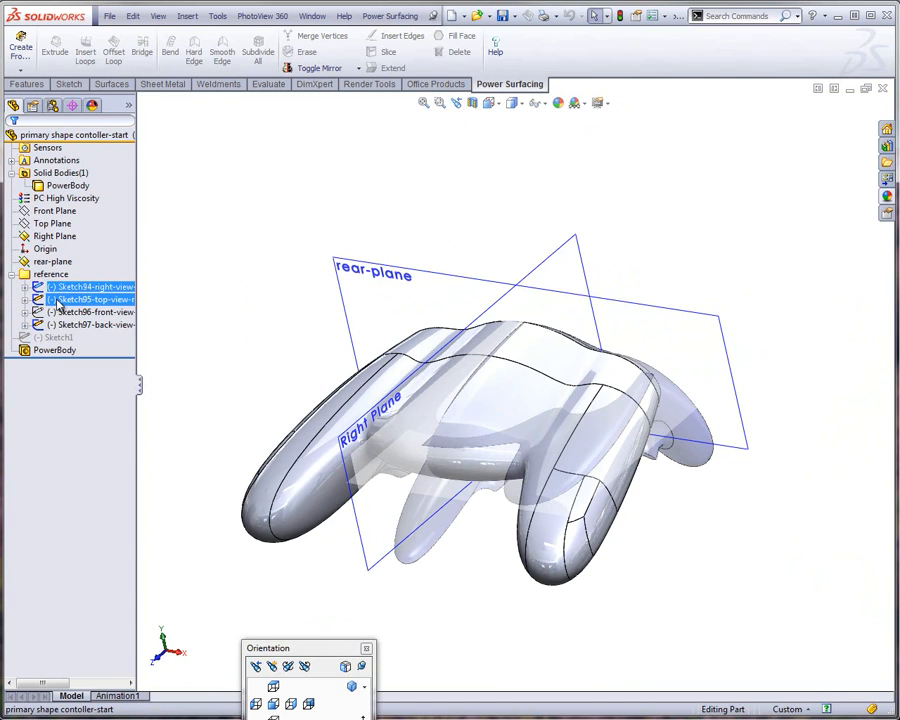
ctrl+click(58, 325)
right_click(60, 325)
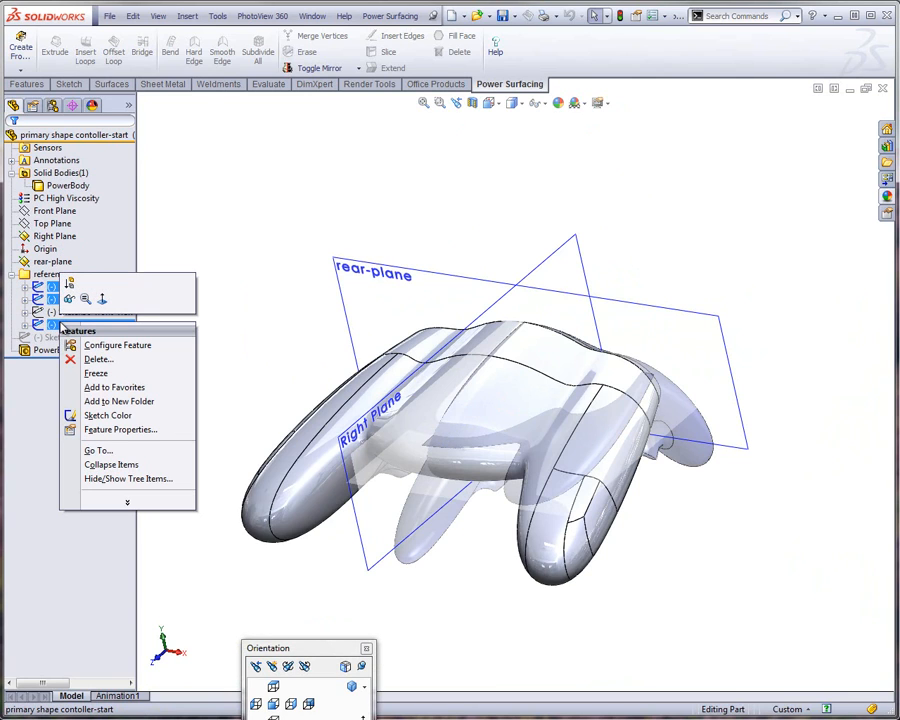
click(69, 298)
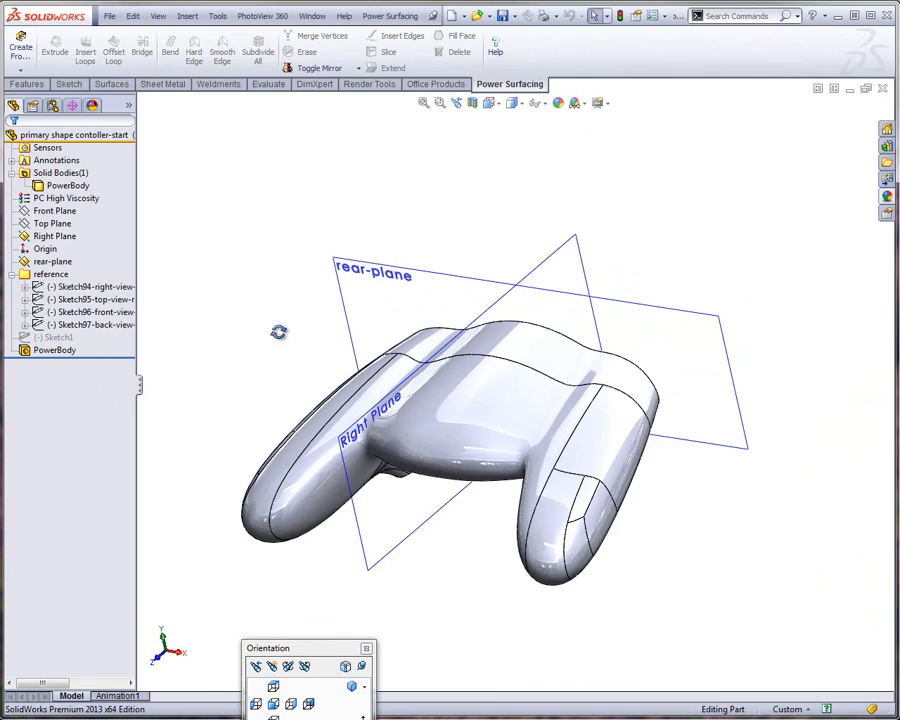
middle_drag(278, 332, 438, 356)
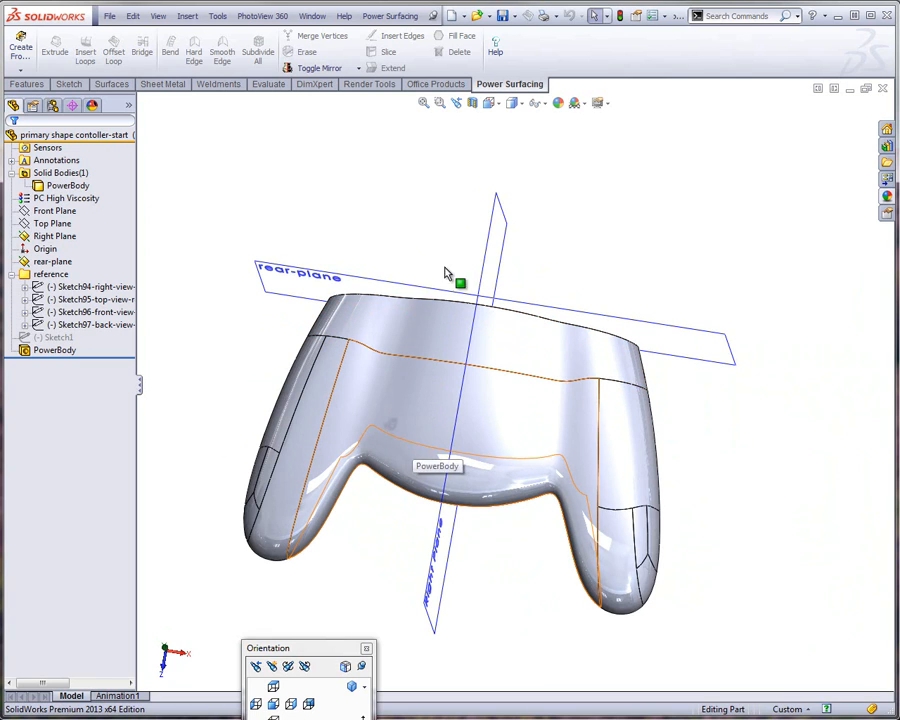
click(488, 283)
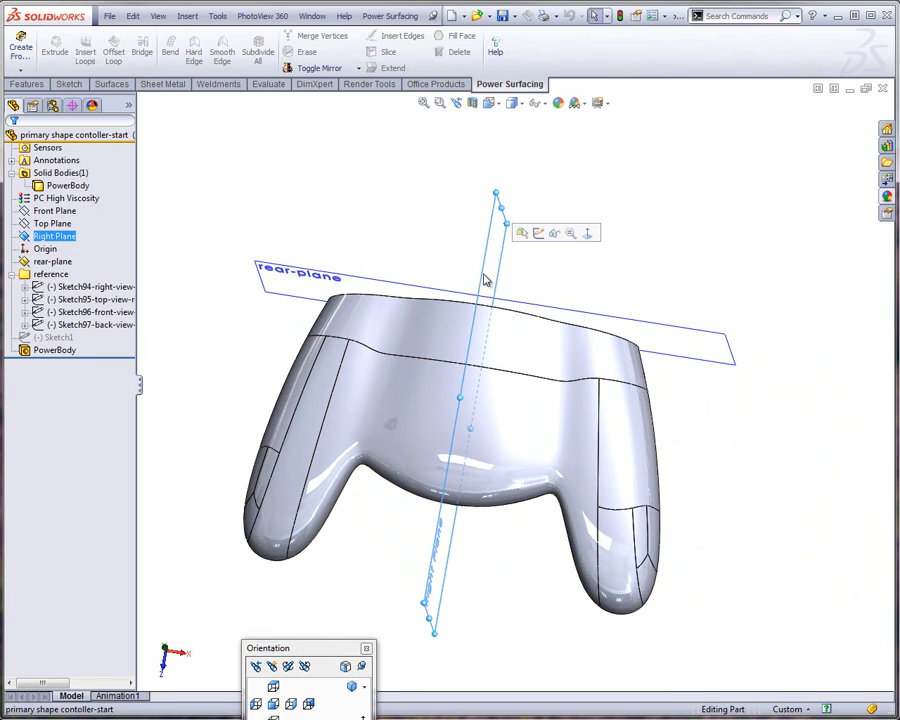
middle_drag(395, 310, 257, 197)
click(257, 197)
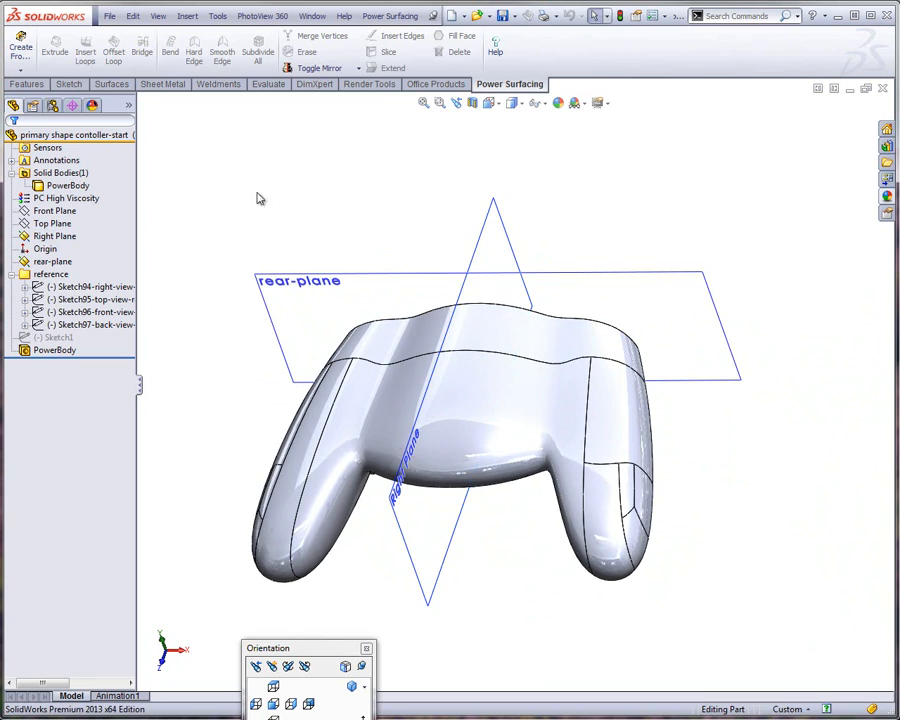
right_click(58, 226)
click(68, 203)
click(480, 241)
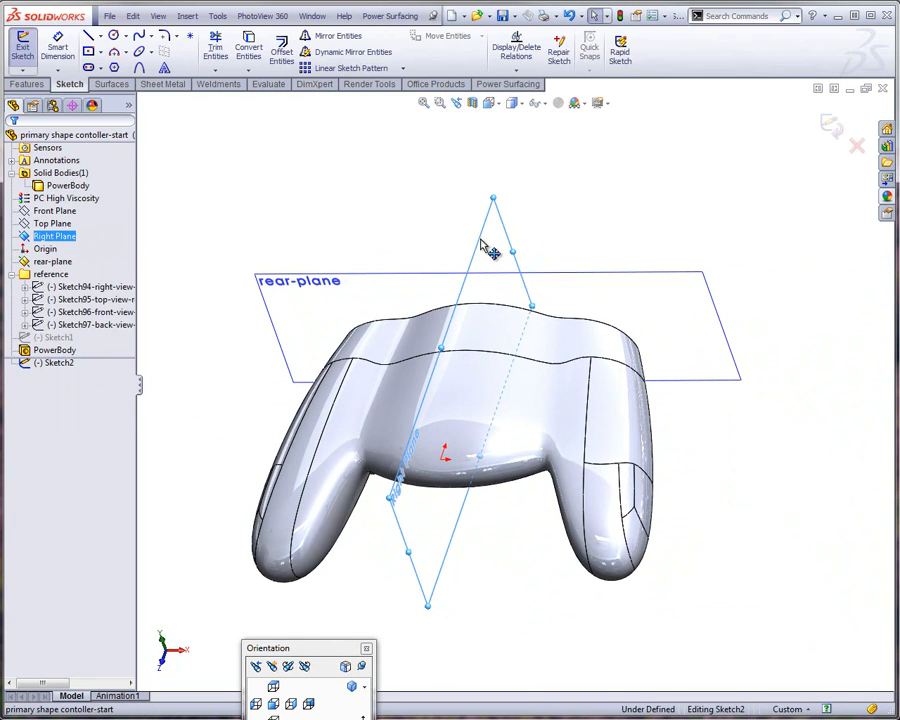
click(187, 17)
mouse_move(205, 49)
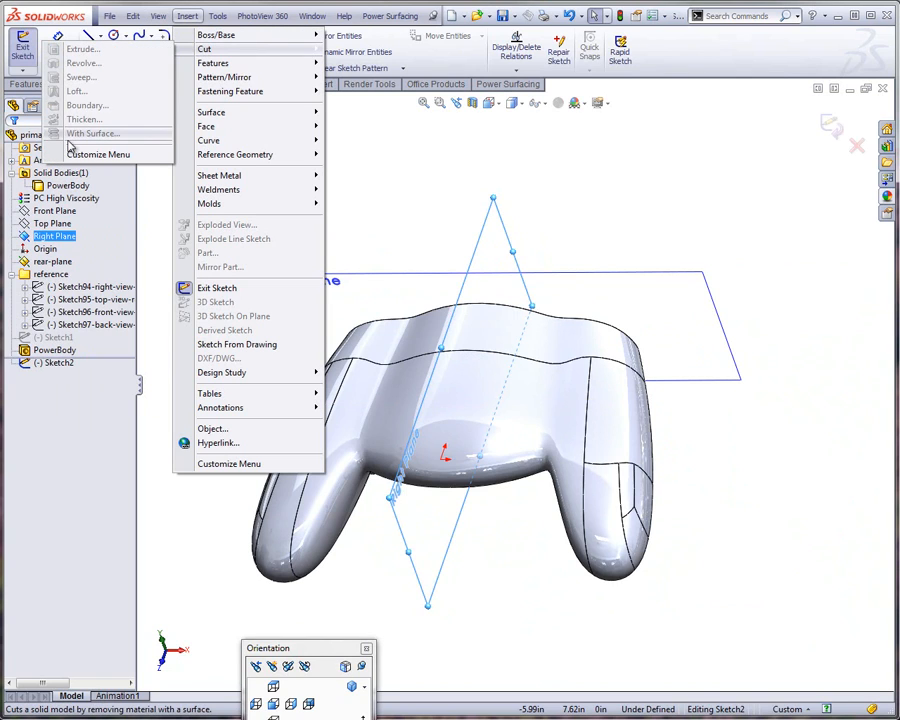
click(594, 162)
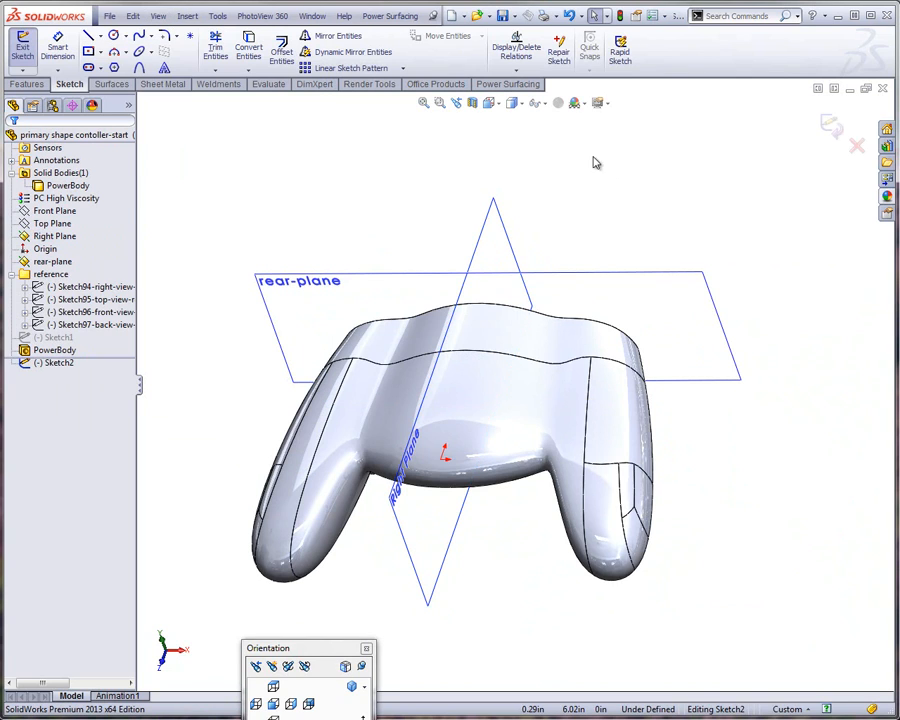
click(832, 130)
Cut the controller body with the Right Plane using a surface cut, removing the half on the negative X side
click(490, 237)
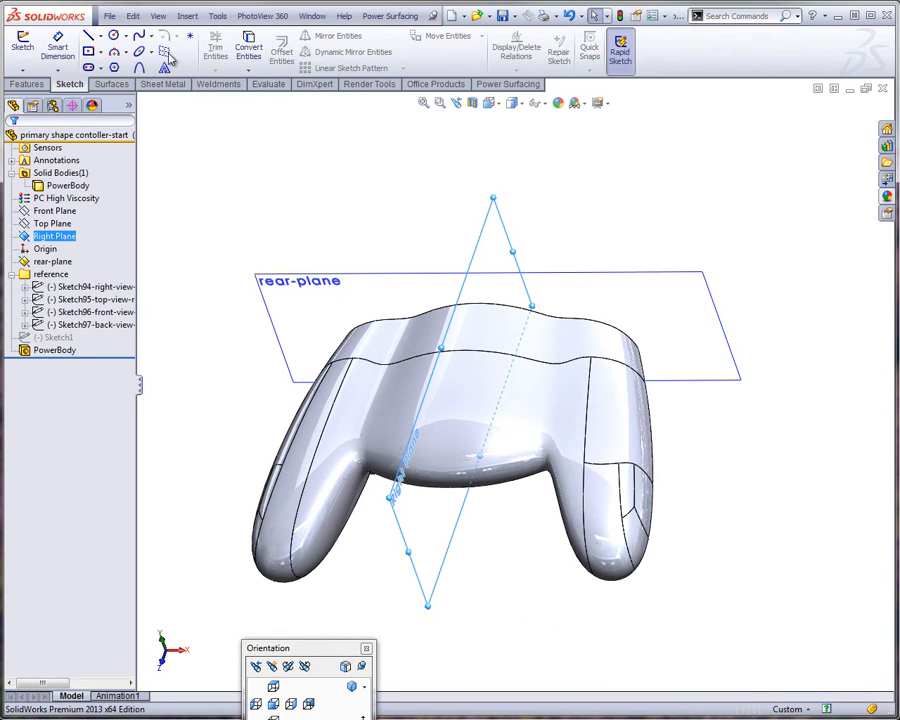
click(186, 17)
mouse_move(200, 48)
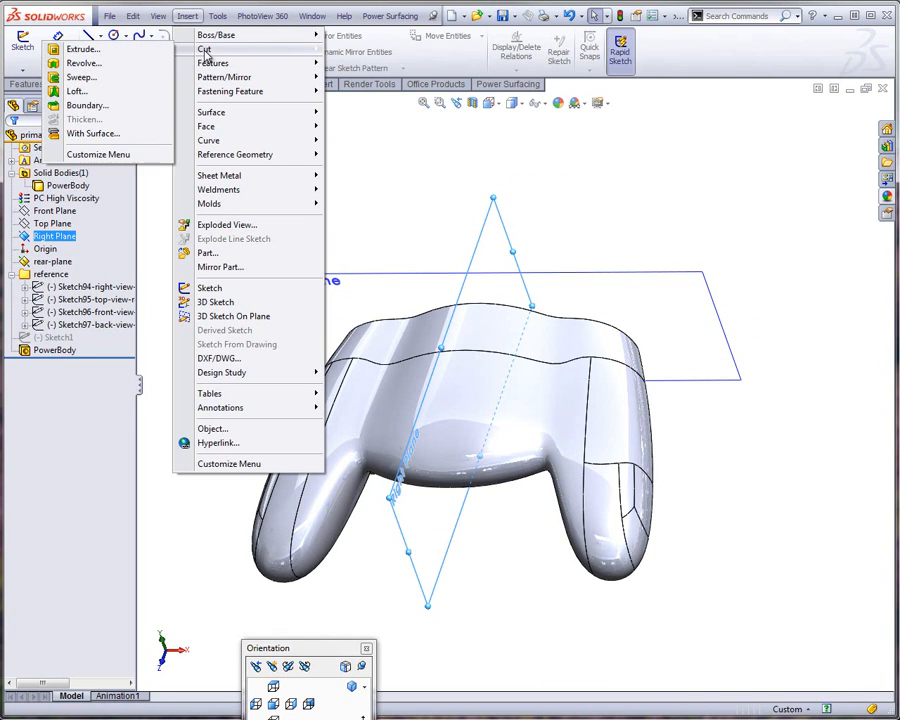
click(66, 135)
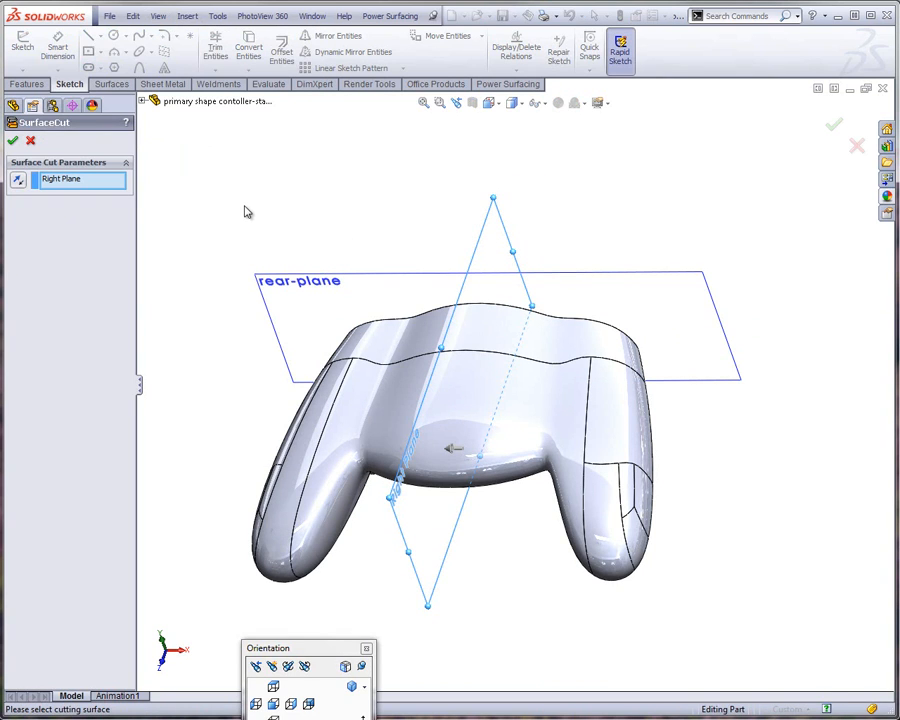
click(13, 141)
middle_drag(350, 256, 440, 240)
scroll(480, 400, down, 3)
Shell the half body to a 0.10 in wall thickness, removing the flat cut face on the symmetry plane
click(466, 383)
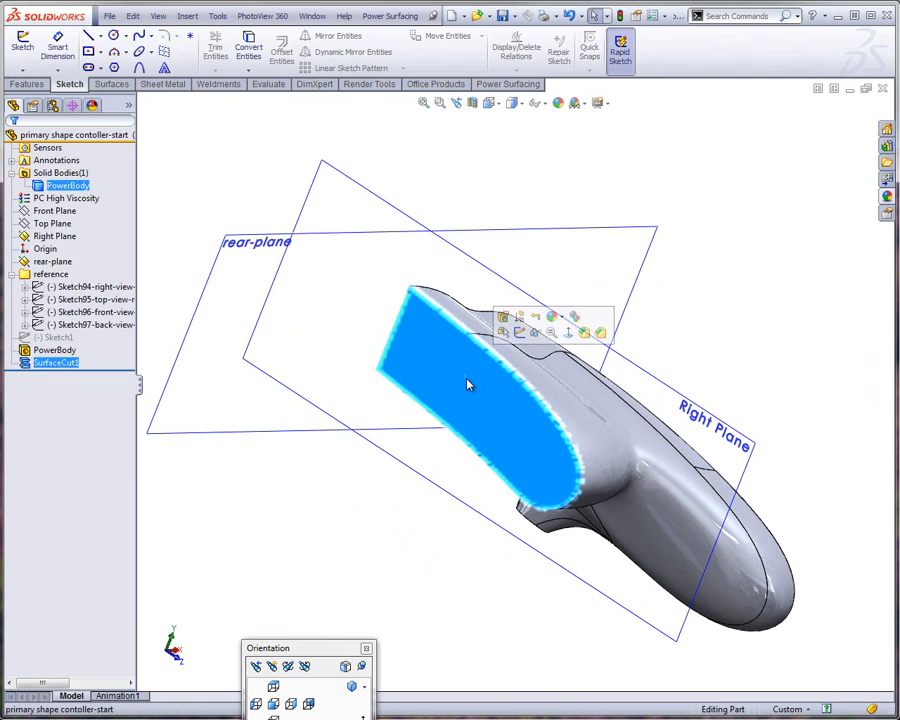
mouse_move(466, 383)
middle_down()
mouse_move(538, 285)
mouse_move(475, 382)
middle_up()
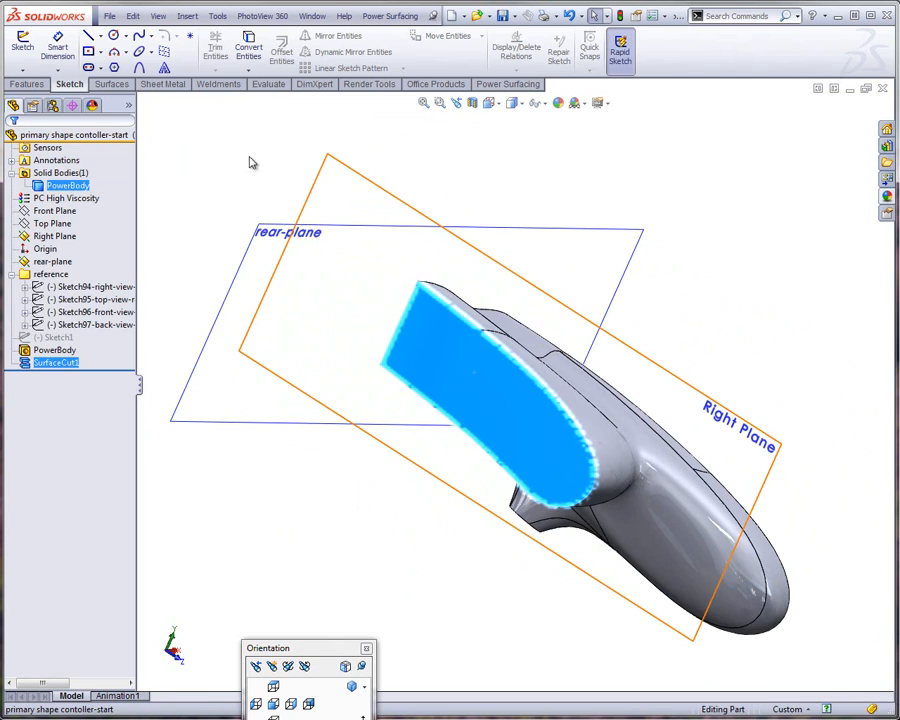
click(38, 85)
click(436, 70)
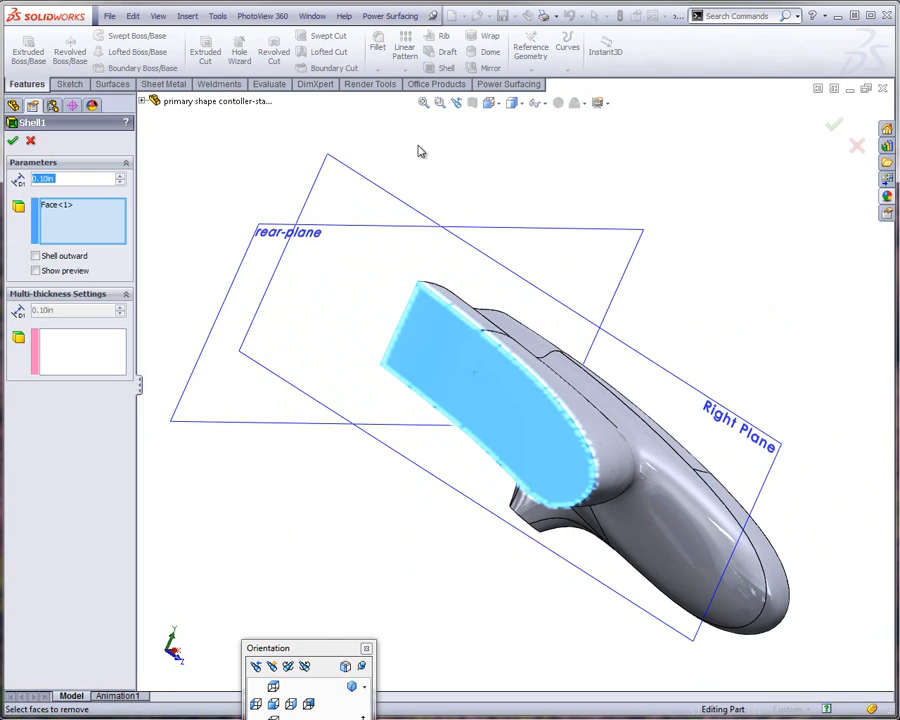
click(12, 141)
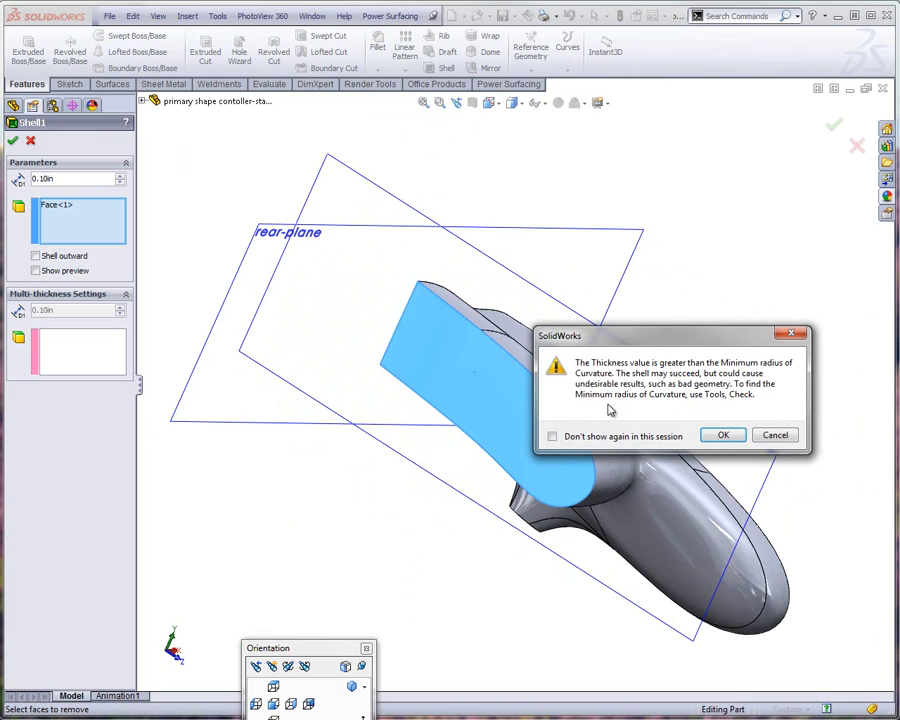
click(721, 436)
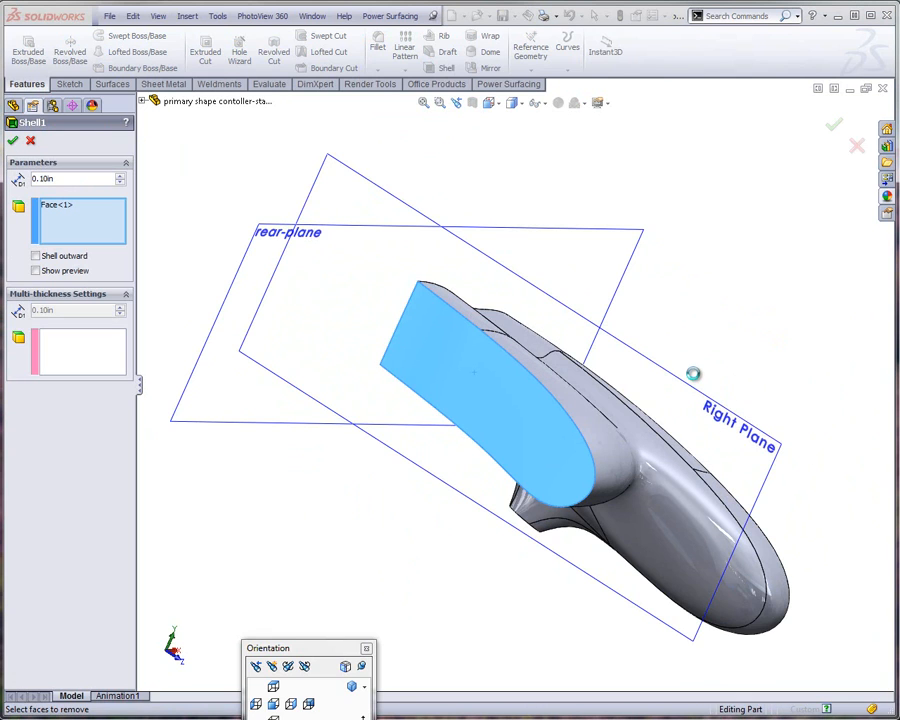
middle_drag(551, 371, 331, 346)
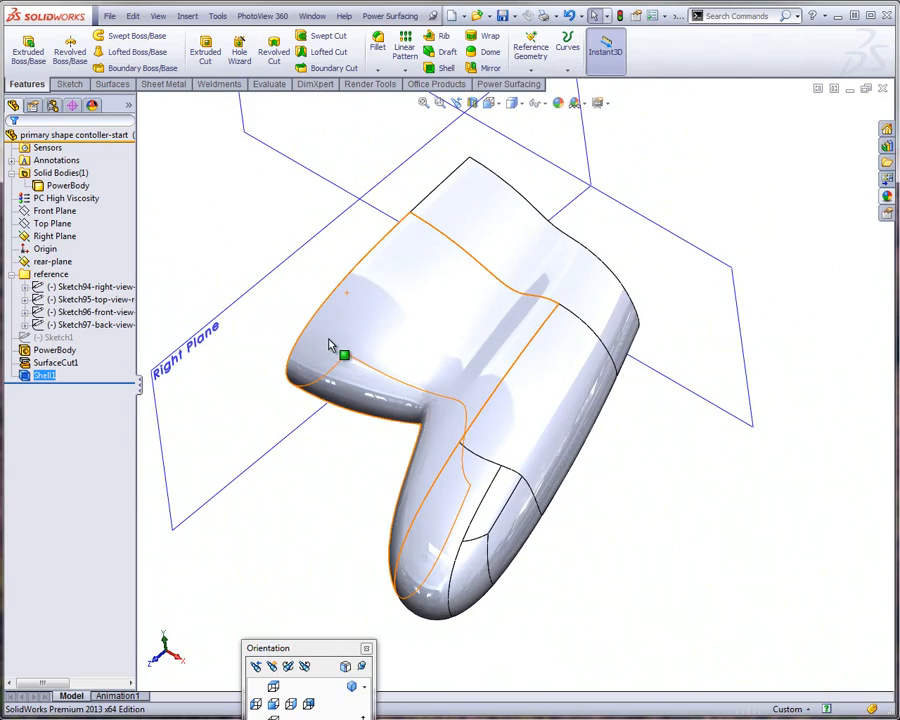
middle_drag(418, 303, 546, 195)
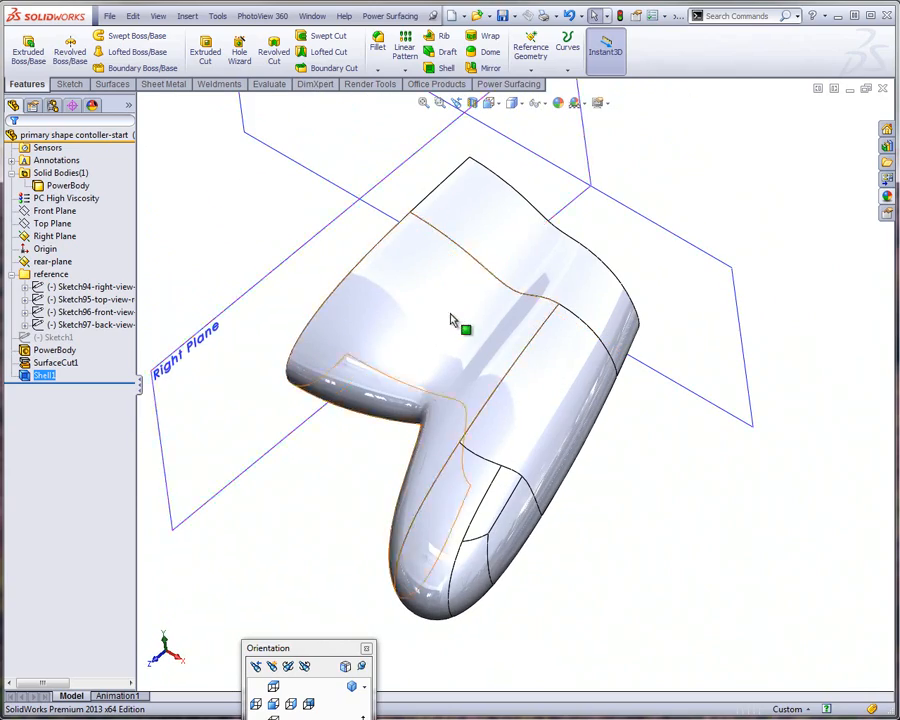
middle_drag(458, 320, 453, 290)
scroll(453, 290, up, 2)
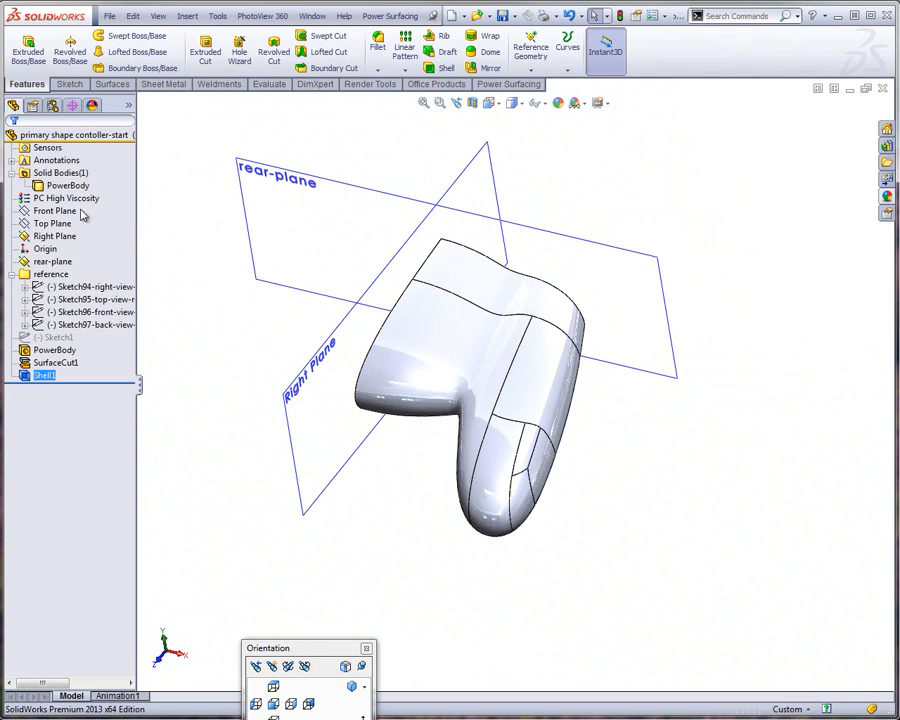
Sketch a circle about 1.07 in in diameter on the Top Plane, centred about 1.12 in across and 1.32 in behind the origin
click(56, 226)
right_click(224, 241)
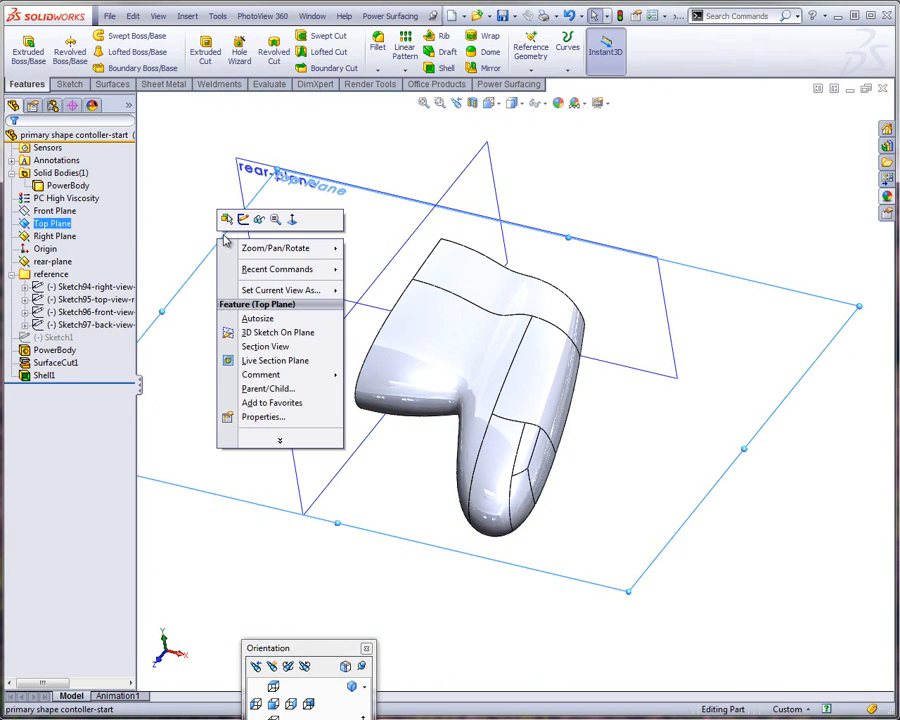
click(243, 221)
click(273, 687)
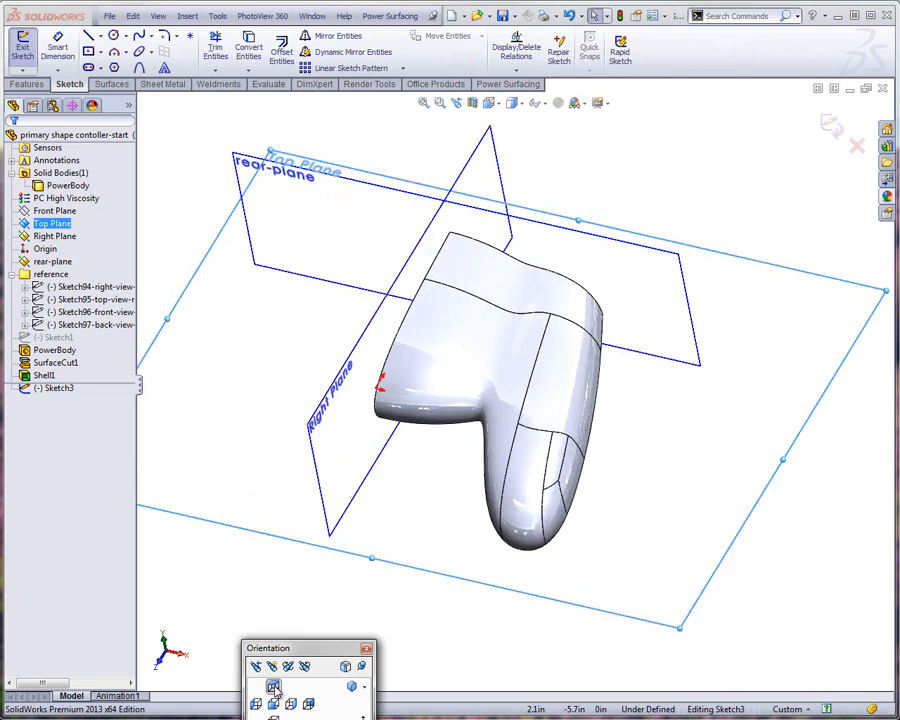
scroll(577, 211, down, 3)
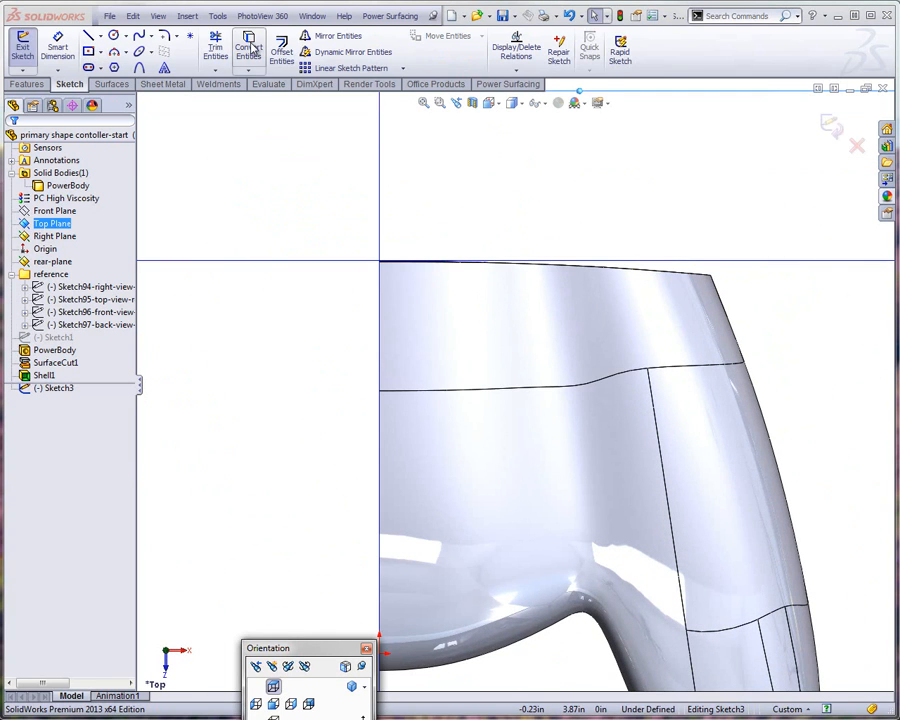
click(114, 37)
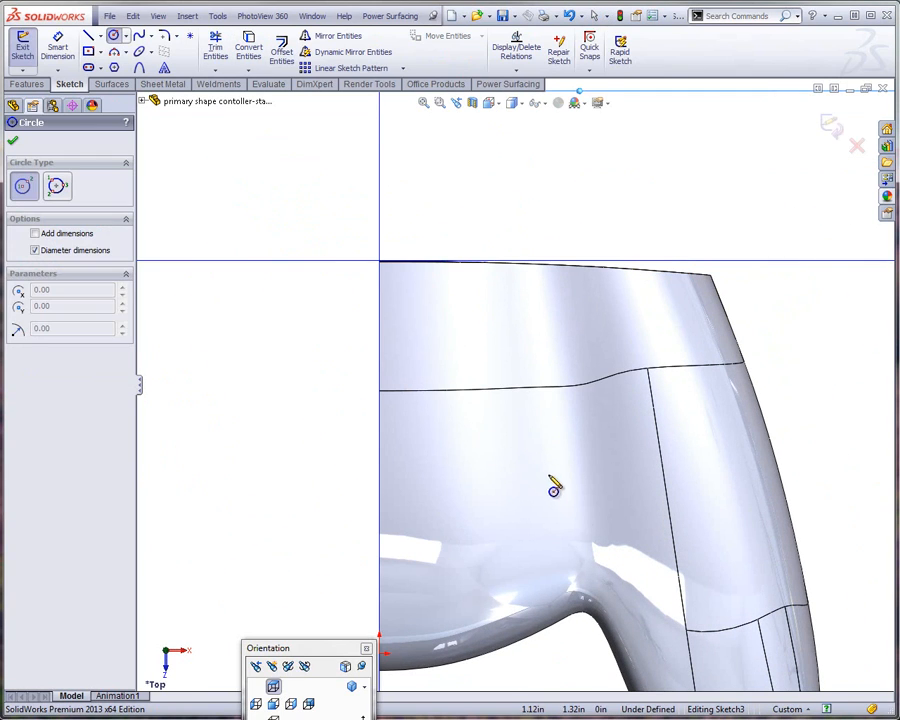
click(538, 465)
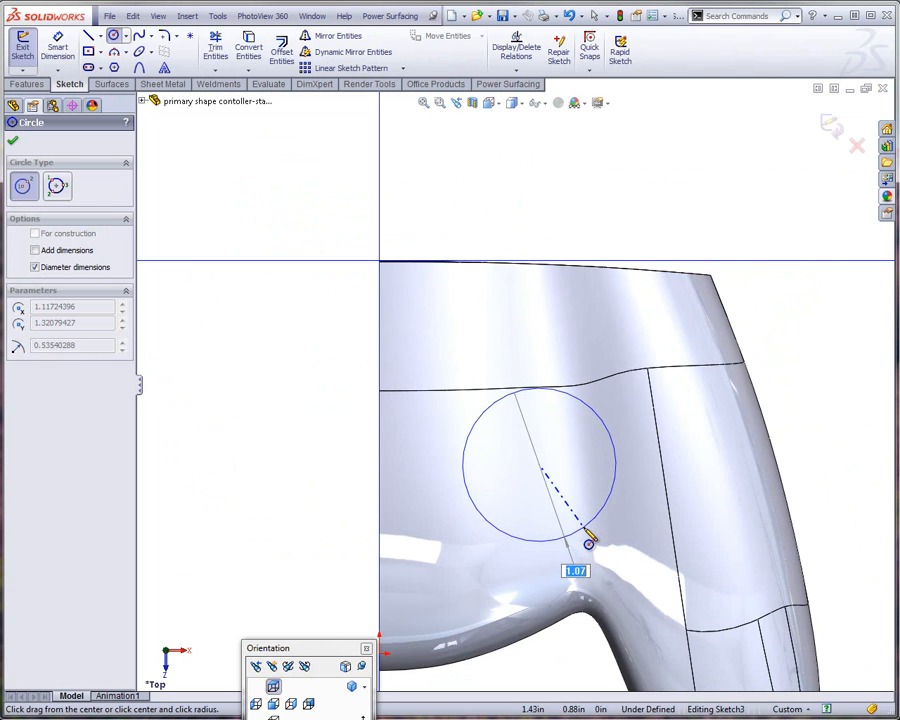
click(586, 533)
Extrude-cut the circle through the shell's upper surface, using the Mid Plane end condition with an increased depth
mouse_move(360, 405)
middle_down()
mouse_move(348, 255)
mouse_move(300, 245)
middle_up()
click(40, 86)
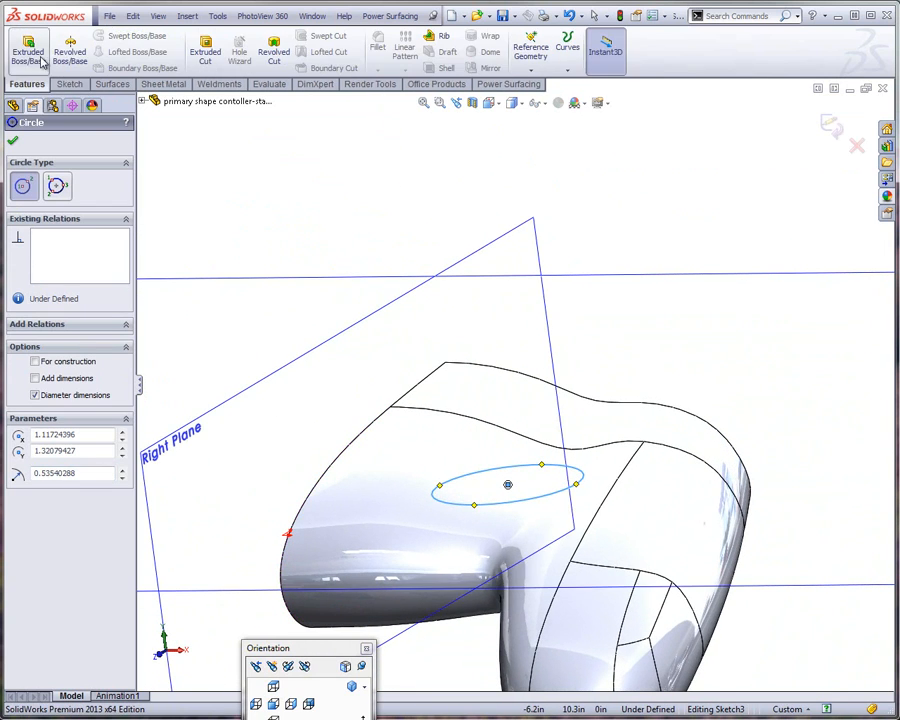
click(206, 55)
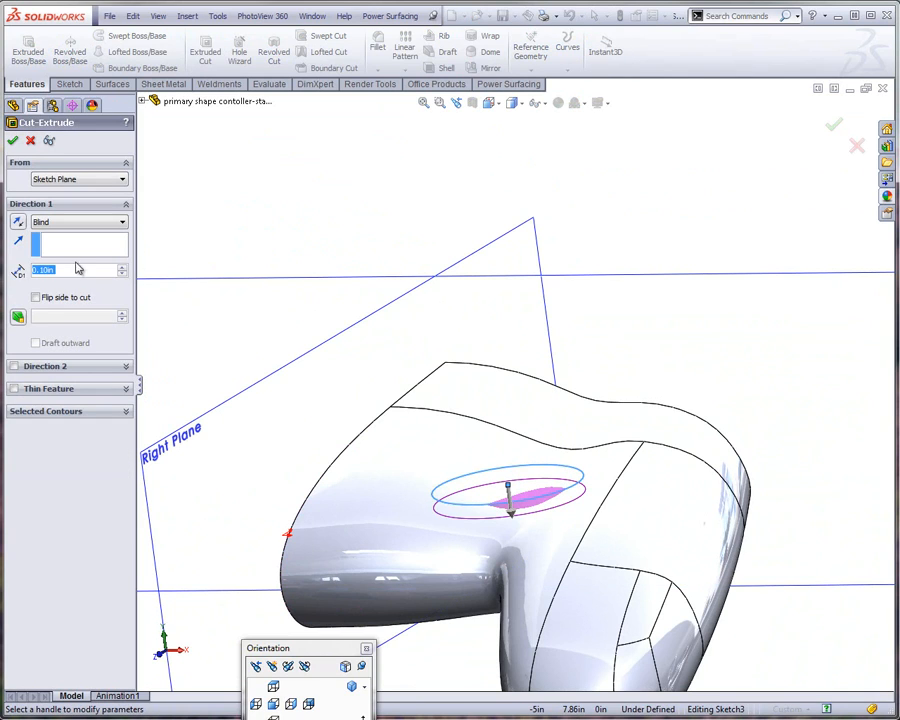
click(71, 223)
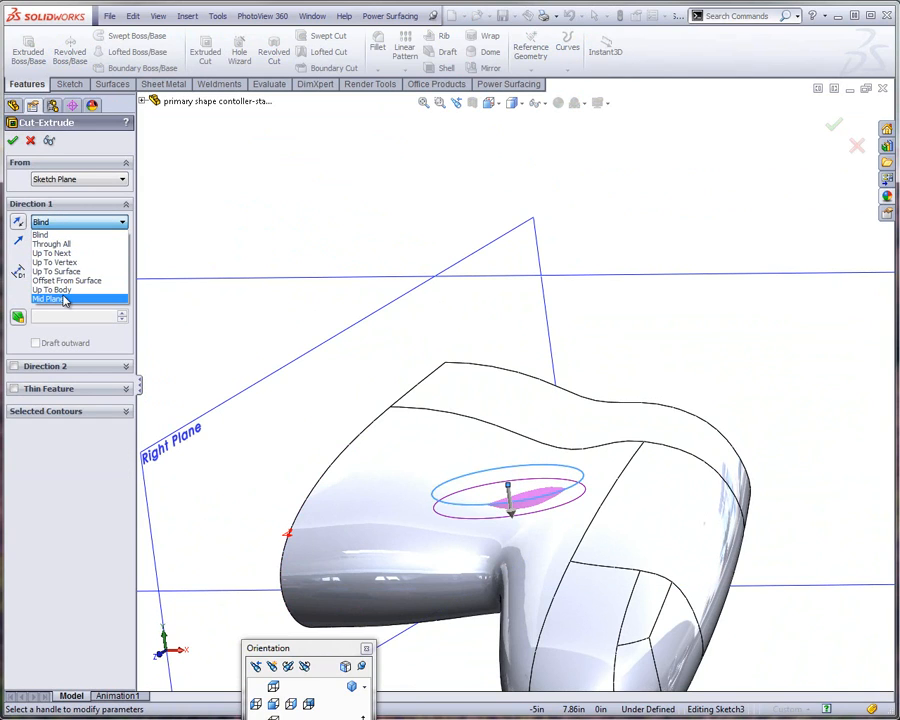
click(64, 299)
drag(512, 510, 521, 533)
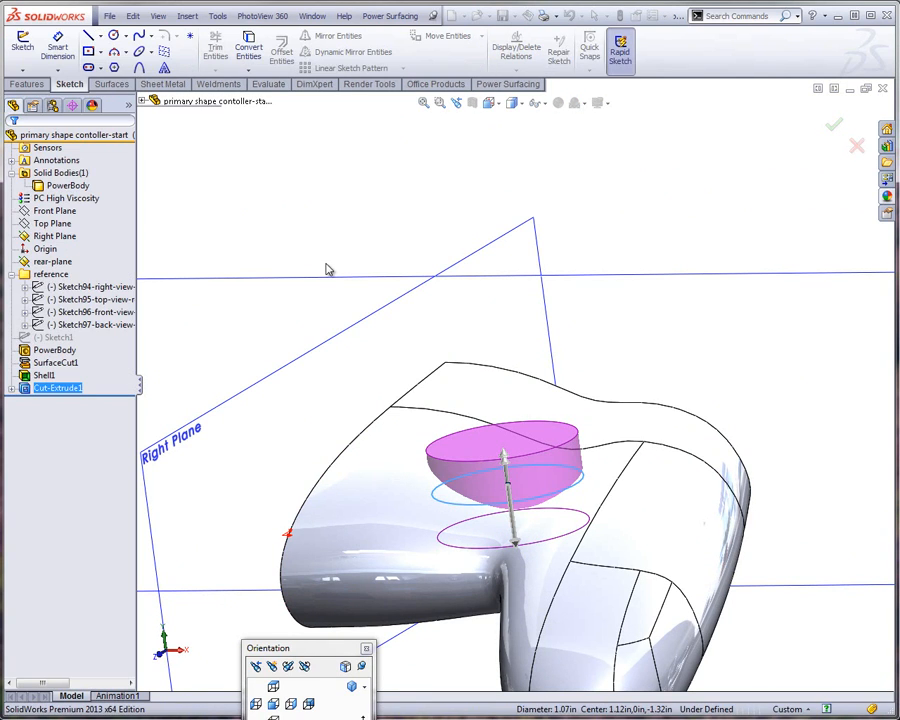
Reopen the original PowerBody feature for SubD editing, rolling back the surface cut, shell and extruded cut
middle_drag(313, 342, 222, 382)
click(225, 382)
click(55, 350)
right_click(57, 352)
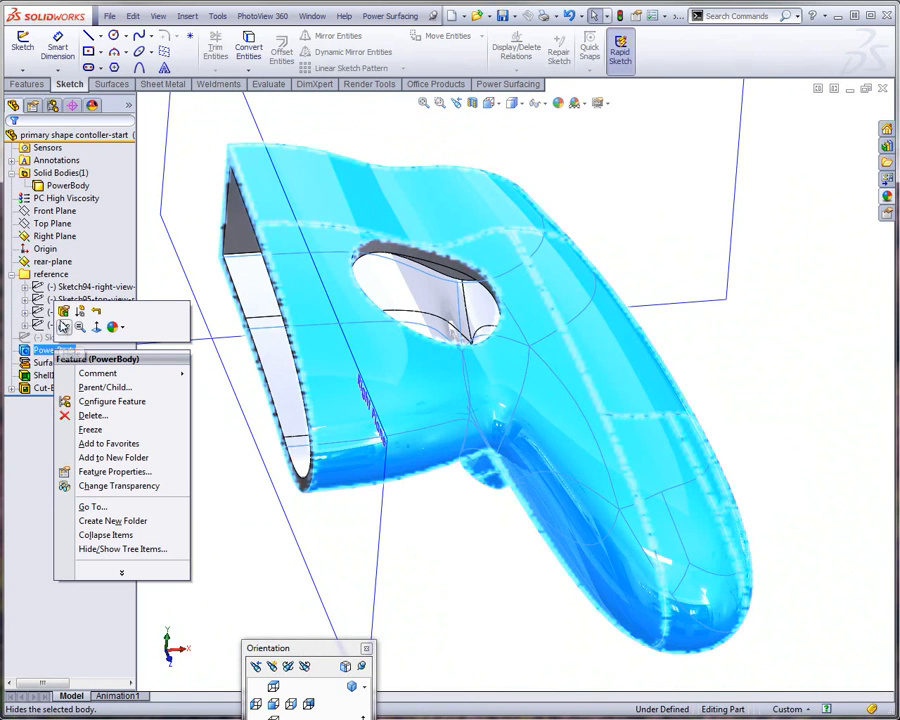
click(63, 312)
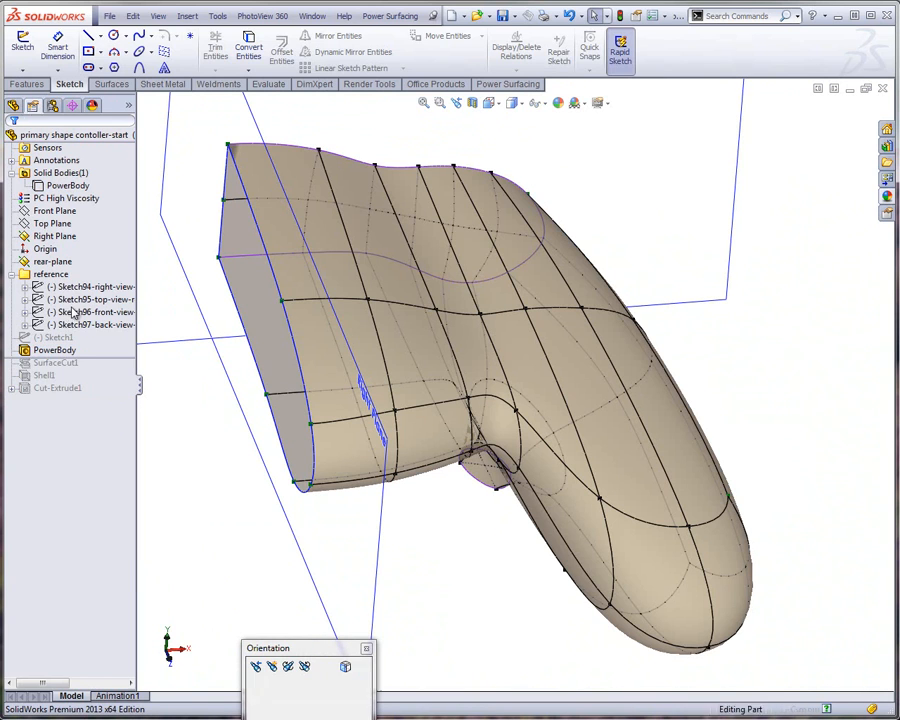
Raise the single vertex on the body's upper surface where the grip begins along the vertical axis, and rebuild the part with the reshaped PowerBody
middle_drag(462, 366, 378, 305)
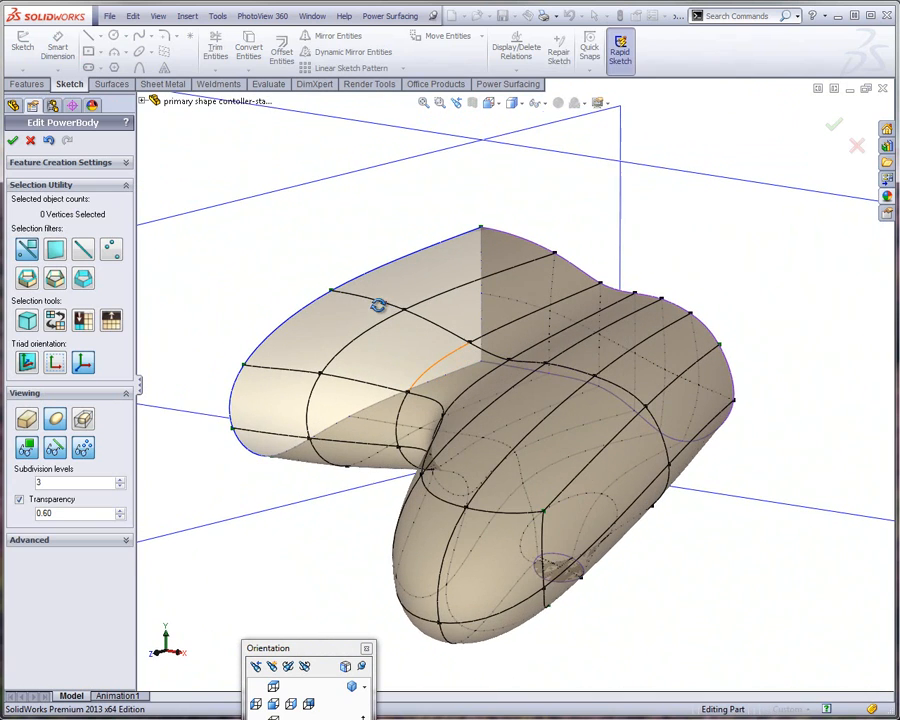
click(564, 406)
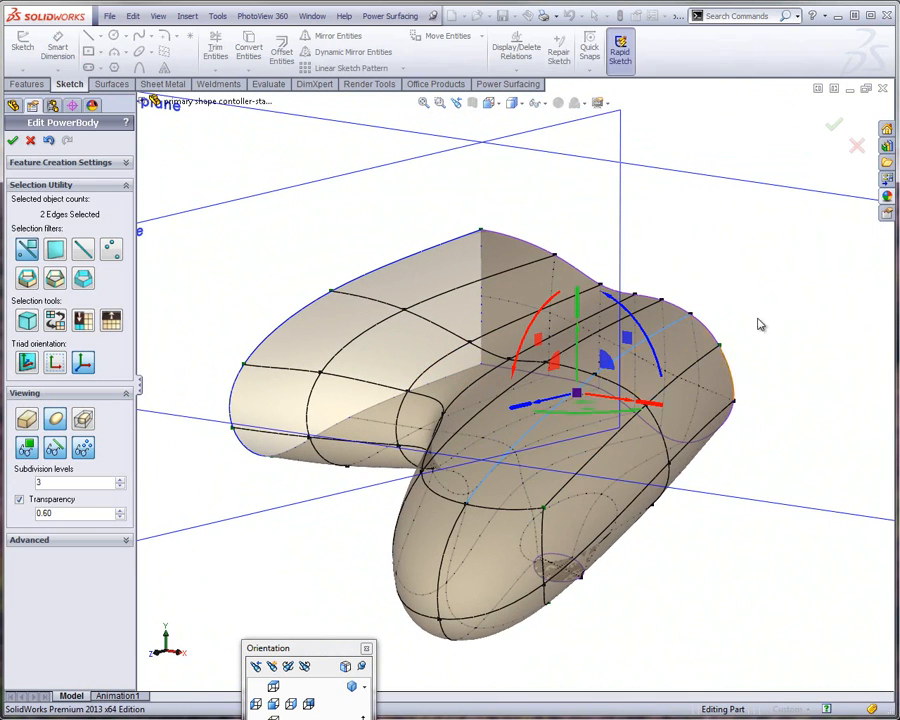
click(758, 318)
click(597, 376)
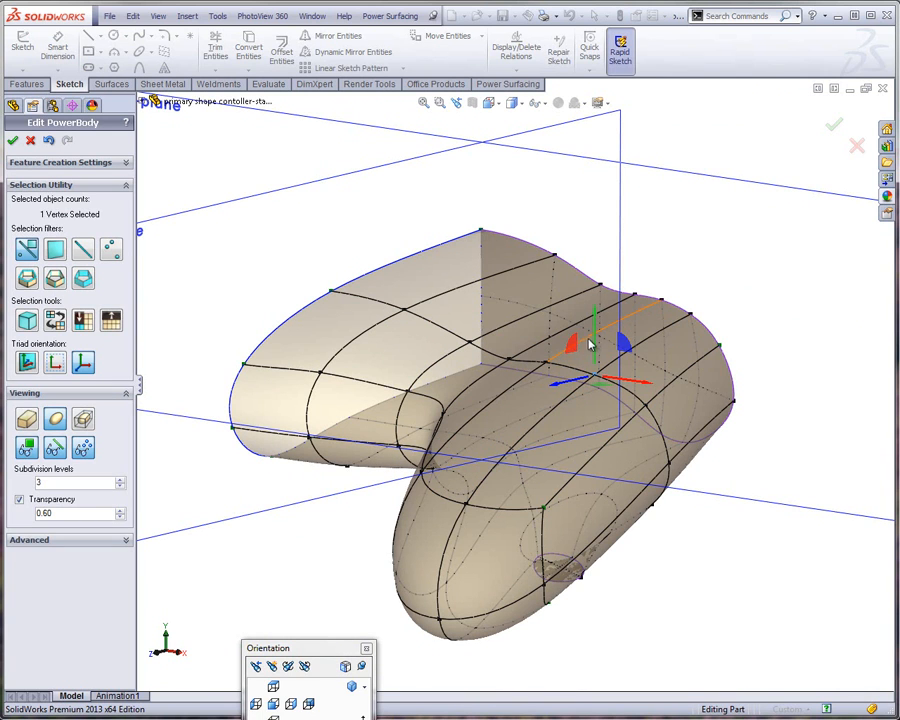
drag(595, 341, 590, 276)
mouse_move(533, 432)
middle_down()
mouse_move(488, 396)
mouse_move(450, 394)
mouse_move(538, 432)
mouse_move(540, 447)
mouse_move(524, 445)
middle_up()
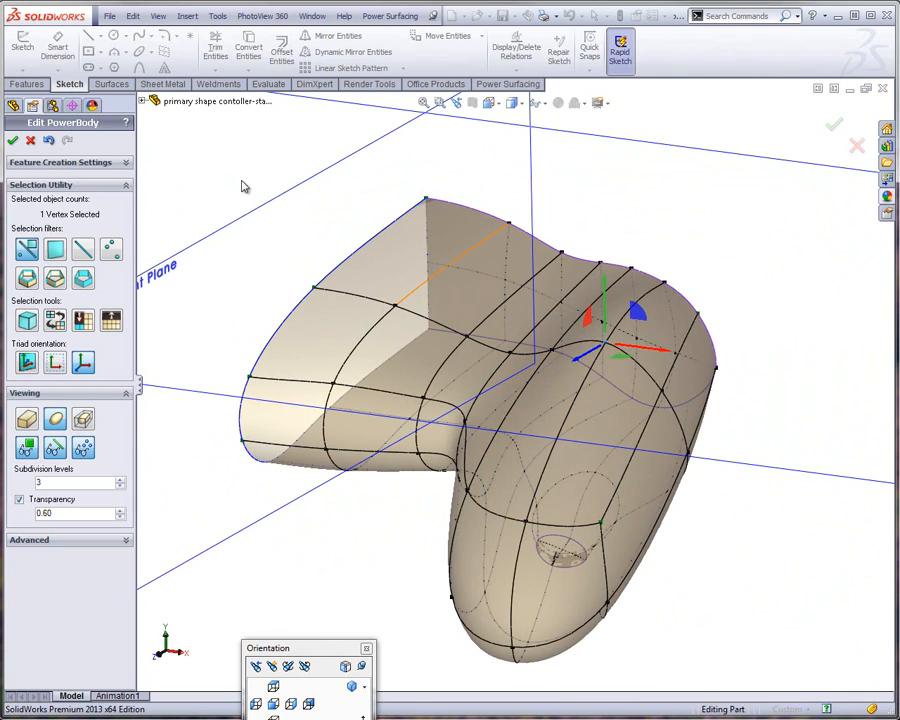
click(13, 141)
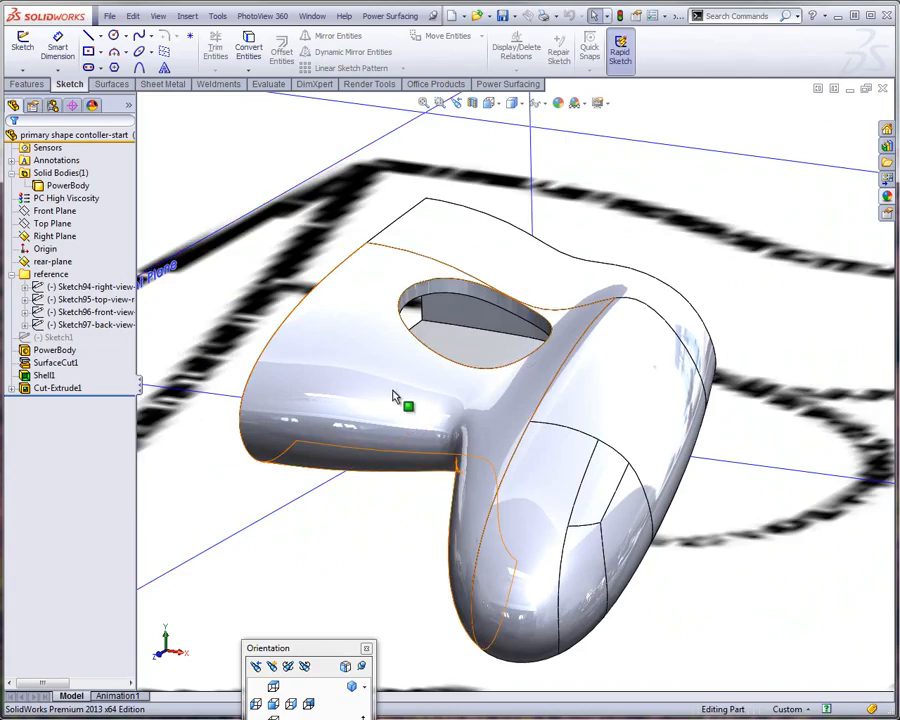
middle_drag(396, 396, 457, 445)
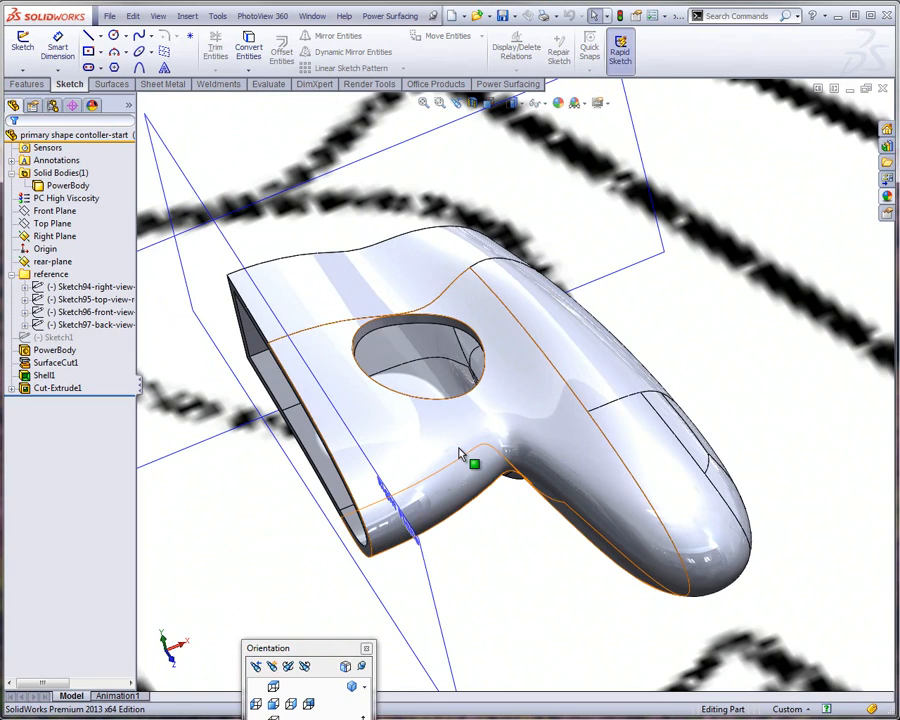